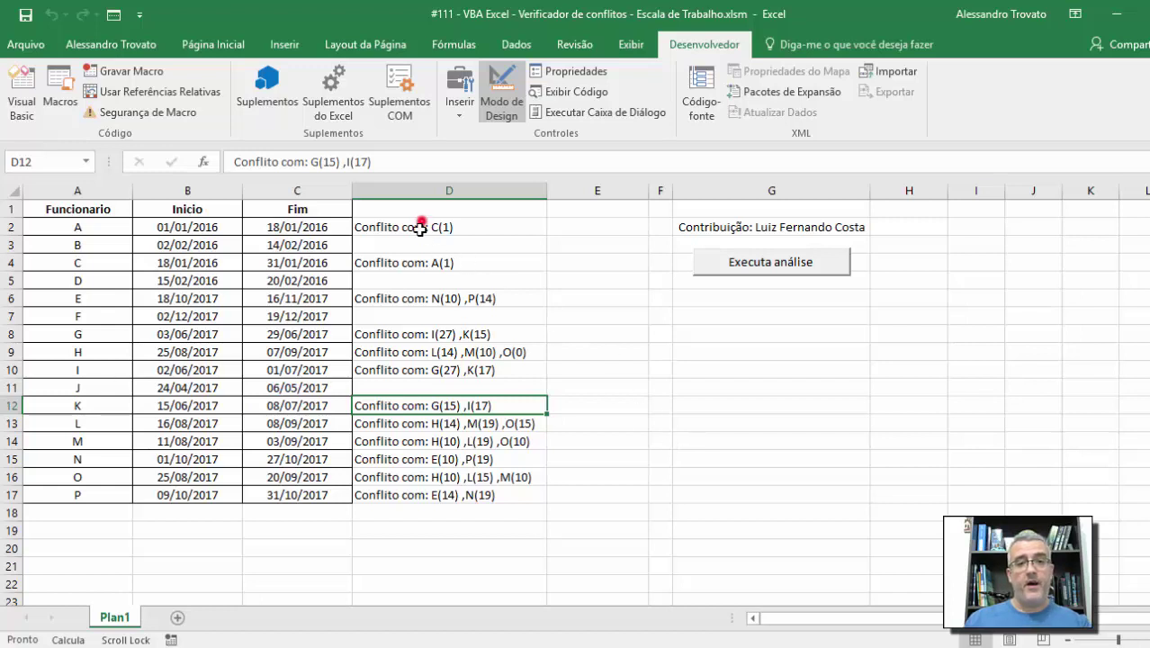
# Delete the conflict texts in D2:D17, leaving only the employees' start and end dates
pyautogui.moveTo(428, 228); pyautogui.dragTo(427, 489)
pyautogui.press('Delete')
pyautogui.click(720, 459)
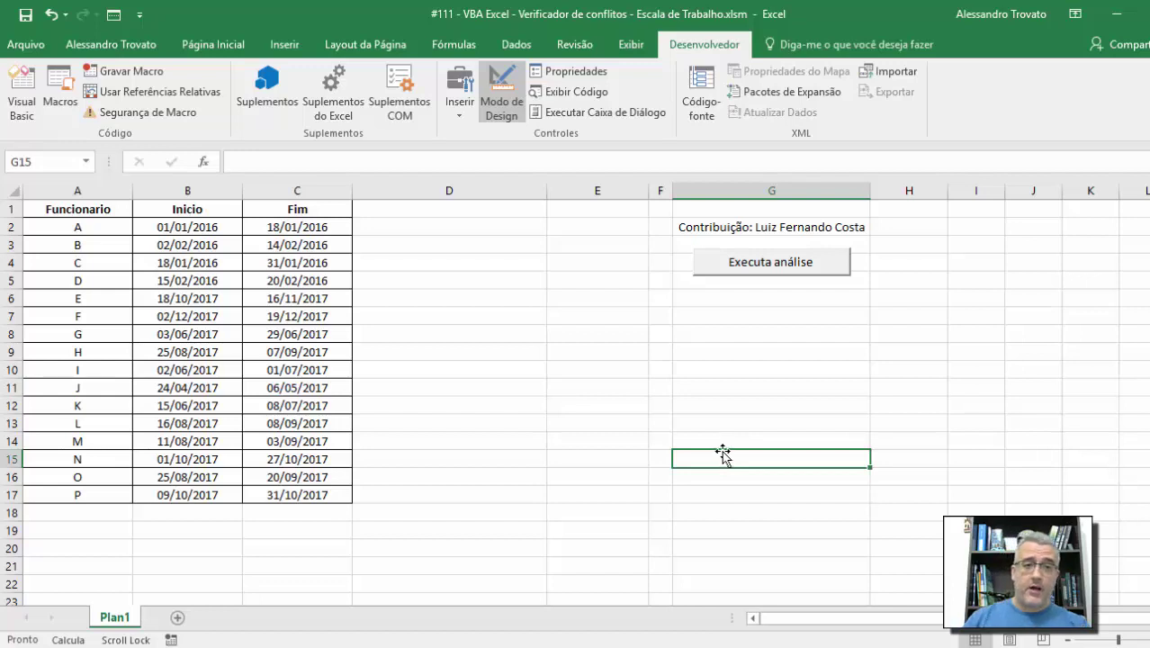
# Turn off Modo de Design and run the Executa análise conflict-check macro
pyautogui.click(548, 261)
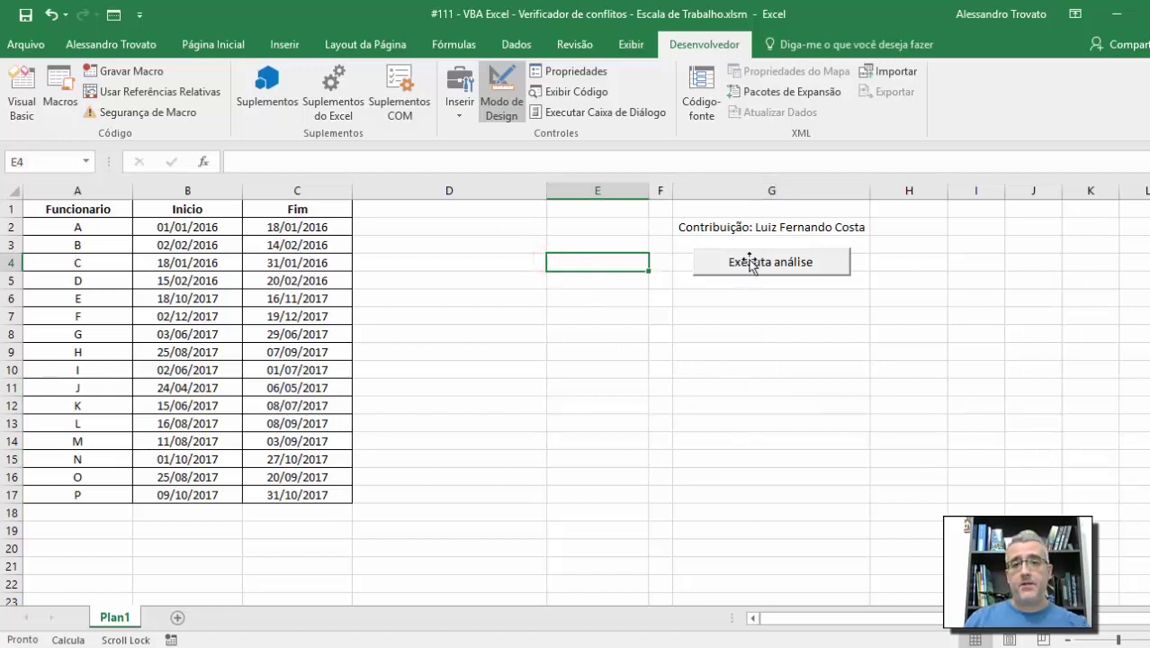
pyautogui.click(502, 101)
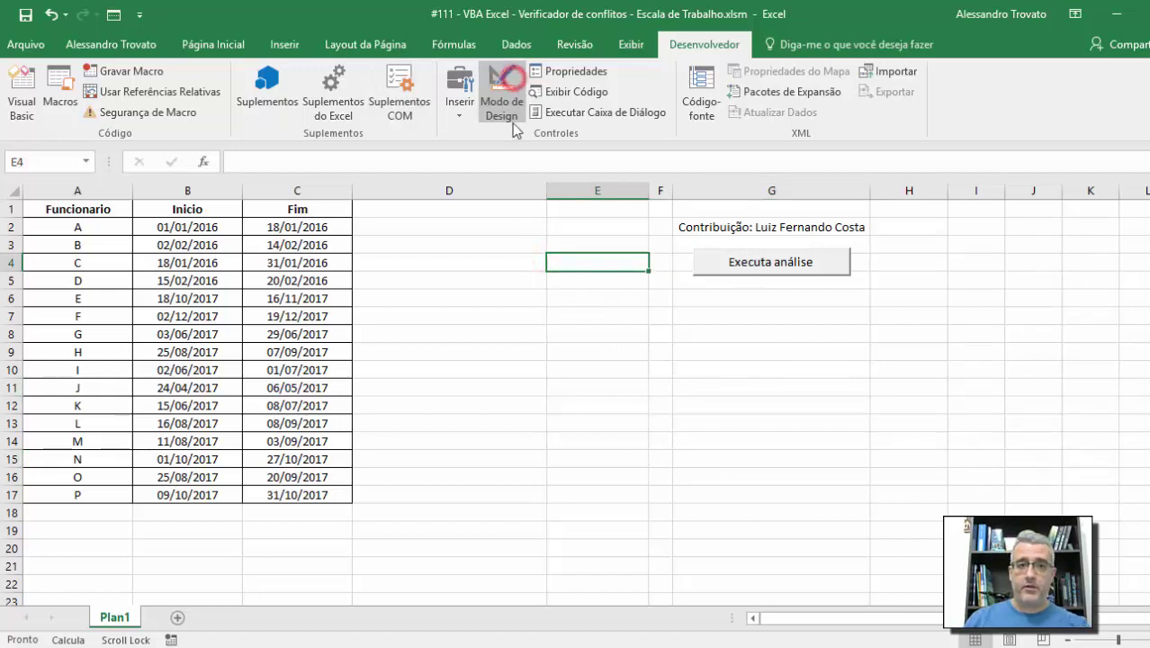
pyautogui.click(842, 262)
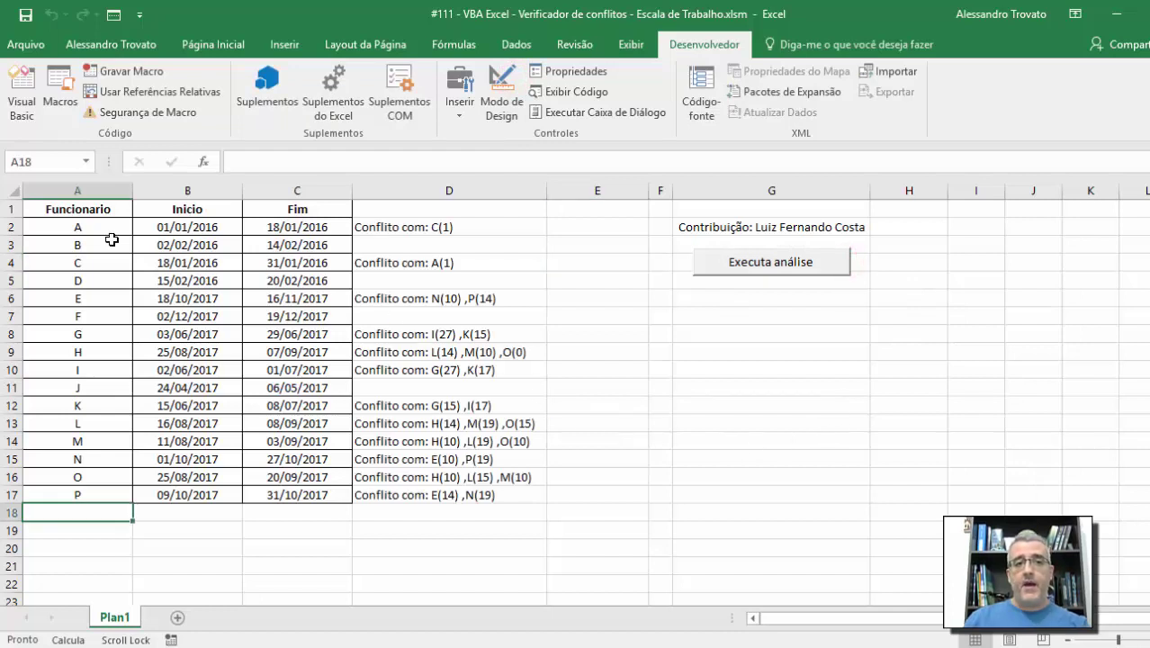
# Review employees A and C's dates against their results 'Conflito com: C(1)' and 'Conflito com: A(1)'
pyautogui.moveTo(154, 231); pyautogui.dragTo(270, 230)
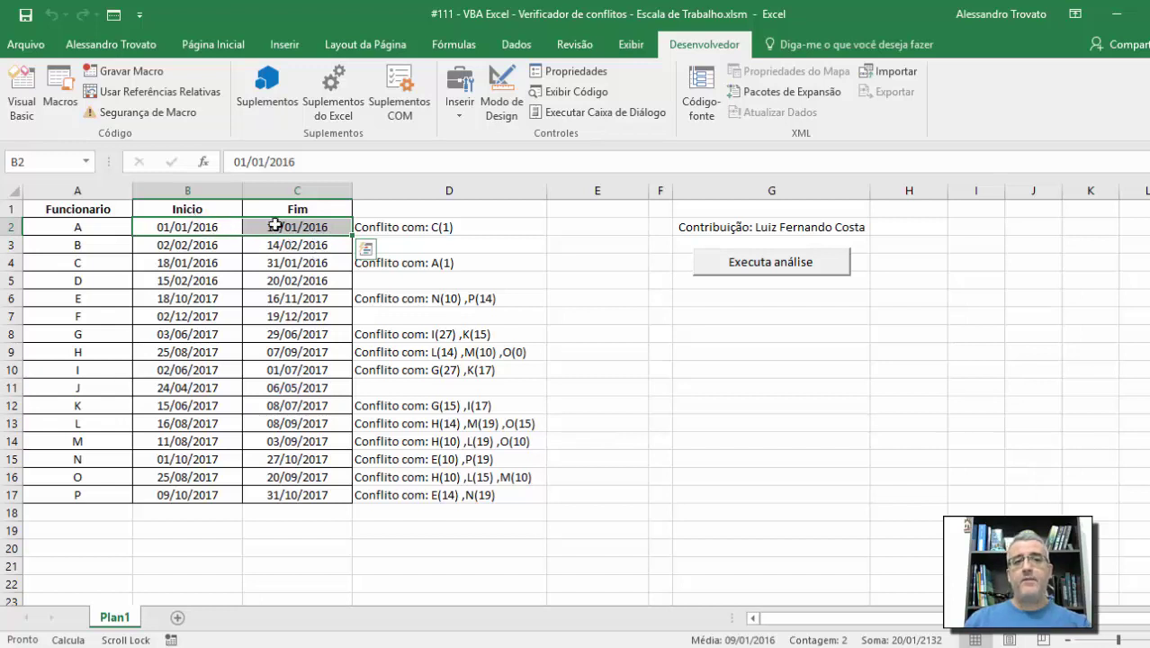
pyautogui.click(411, 225)
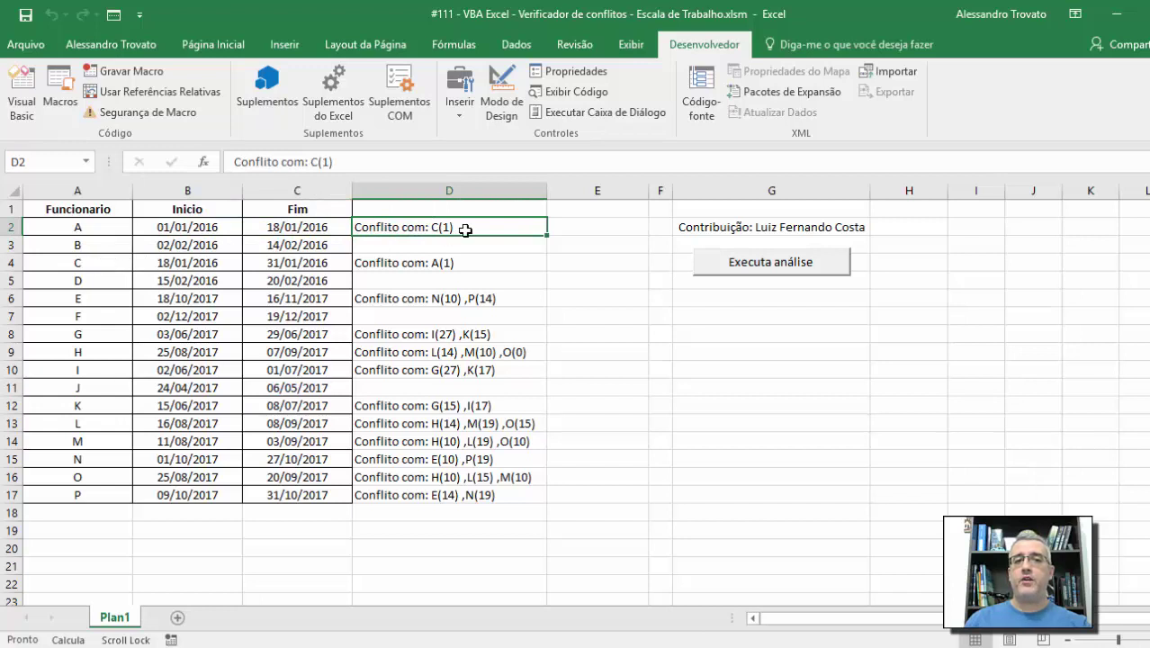
pyautogui.click(162, 229)
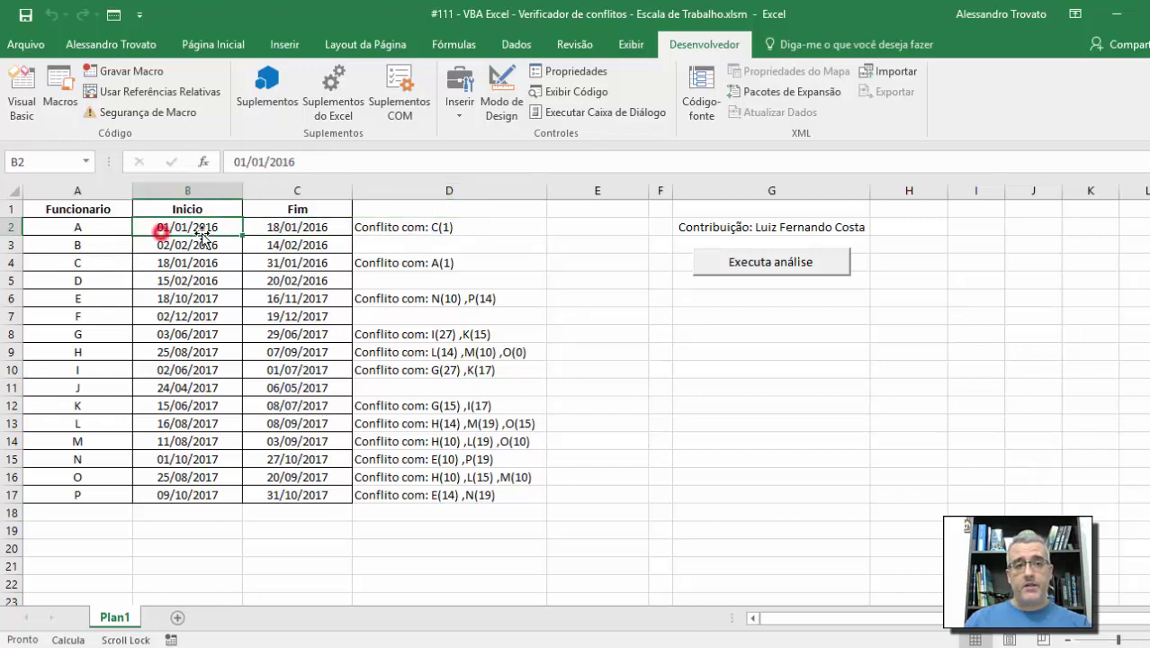
pyautogui.click(299, 212)
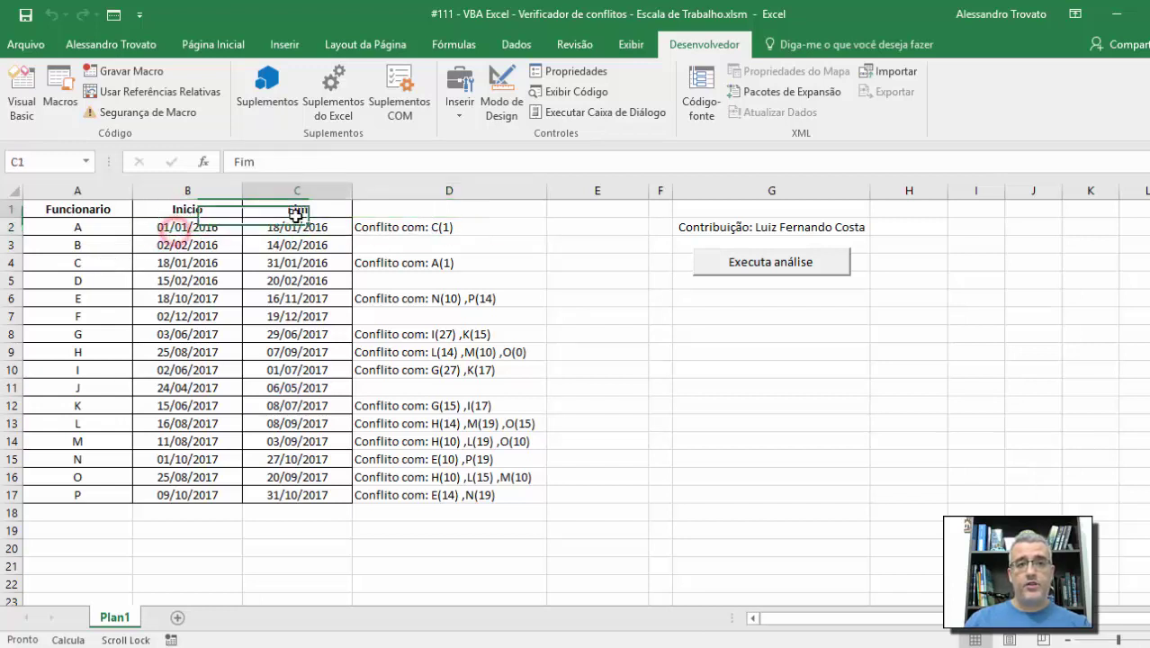
pyautogui.click(296, 222)
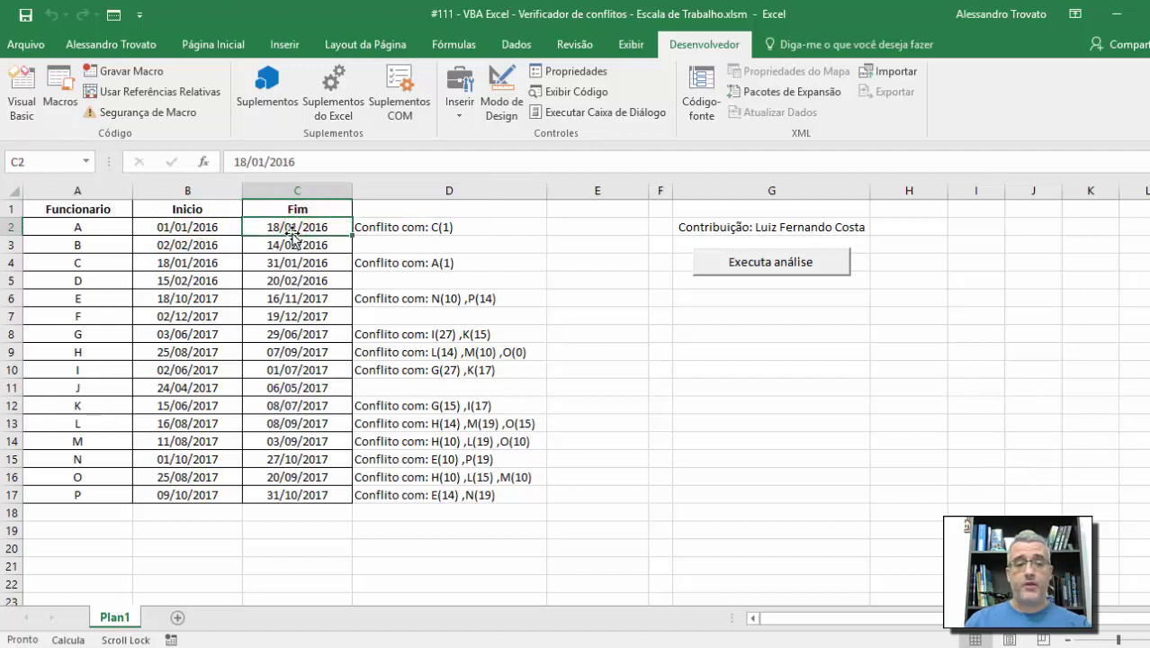
pyautogui.click(179, 262)
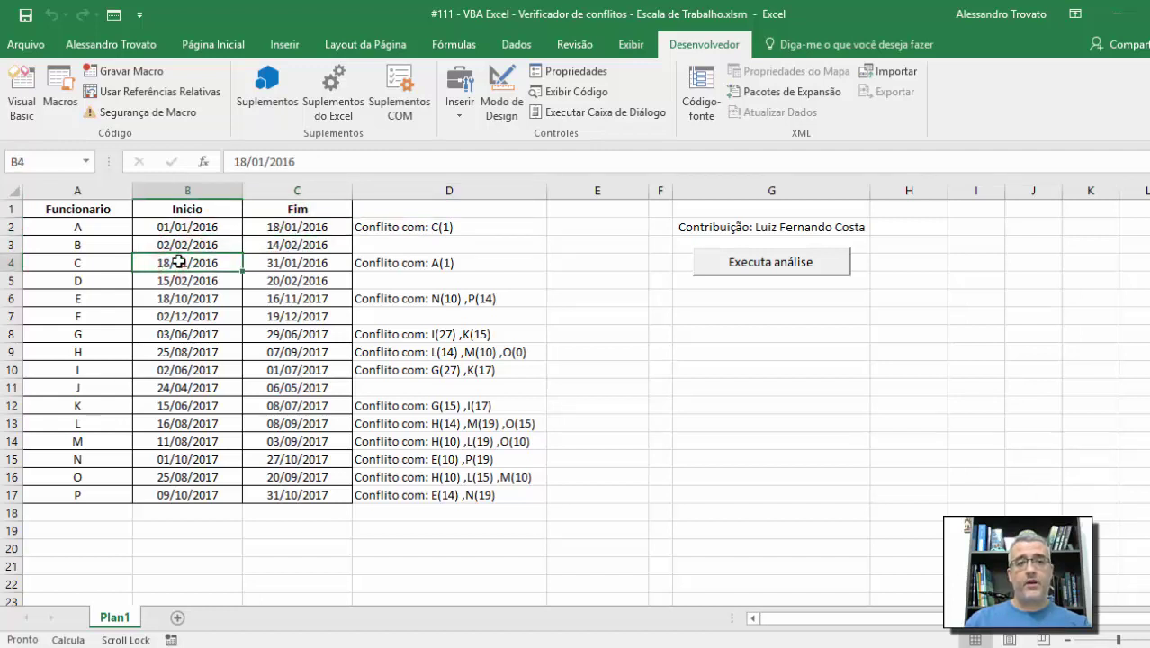
pyautogui.click(295, 262)
pyautogui.click(210, 268)
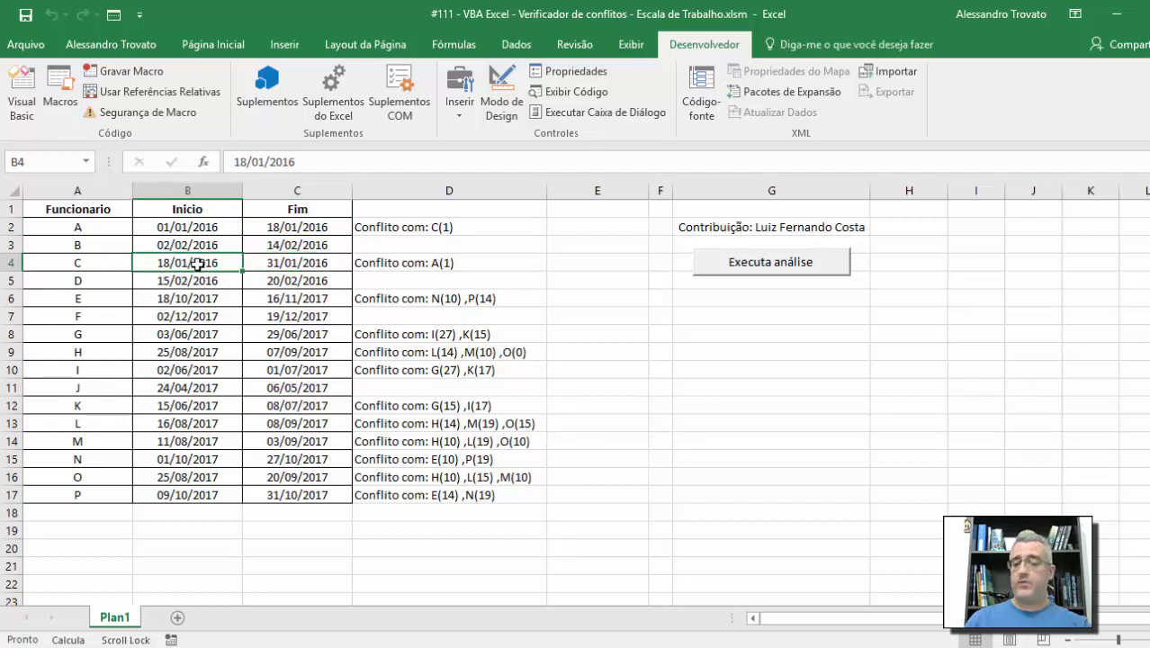
# Enter 19/01/2016 as C's start date in B4, clear D2:D17, and rerun the conflict check
pyautogui.write('19/01/')
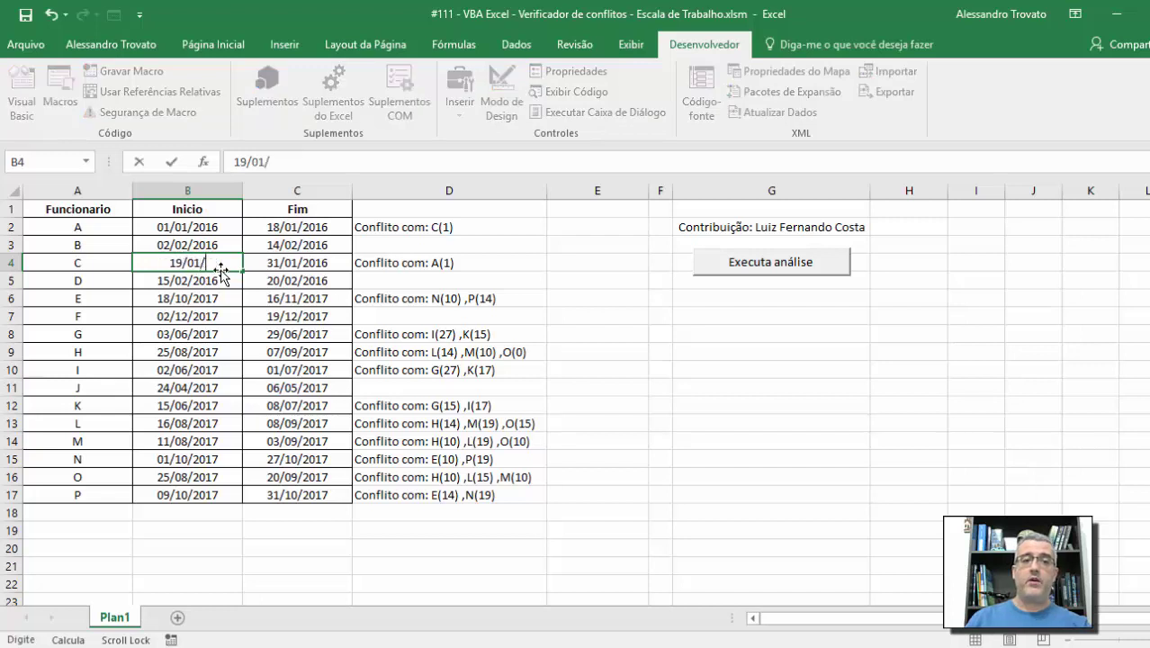
pyautogui.write('2016')
pyautogui.press('Return')
pyautogui.moveTo(416, 227); pyautogui.dragTo(420, 484)
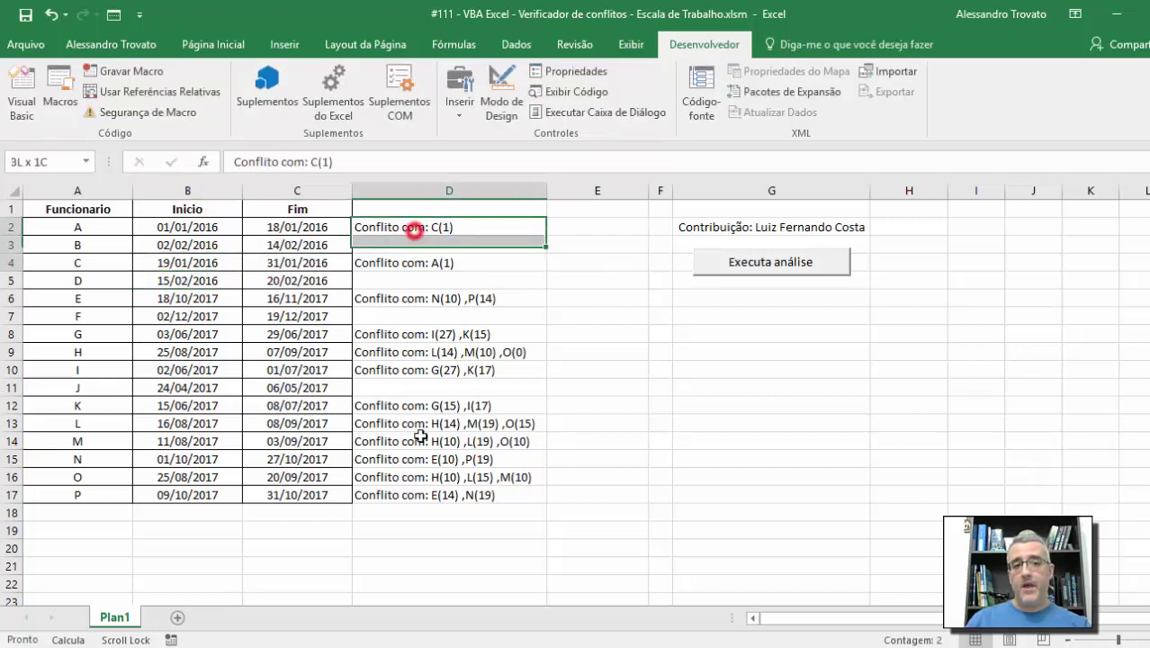
pyautogui.press('Delete')
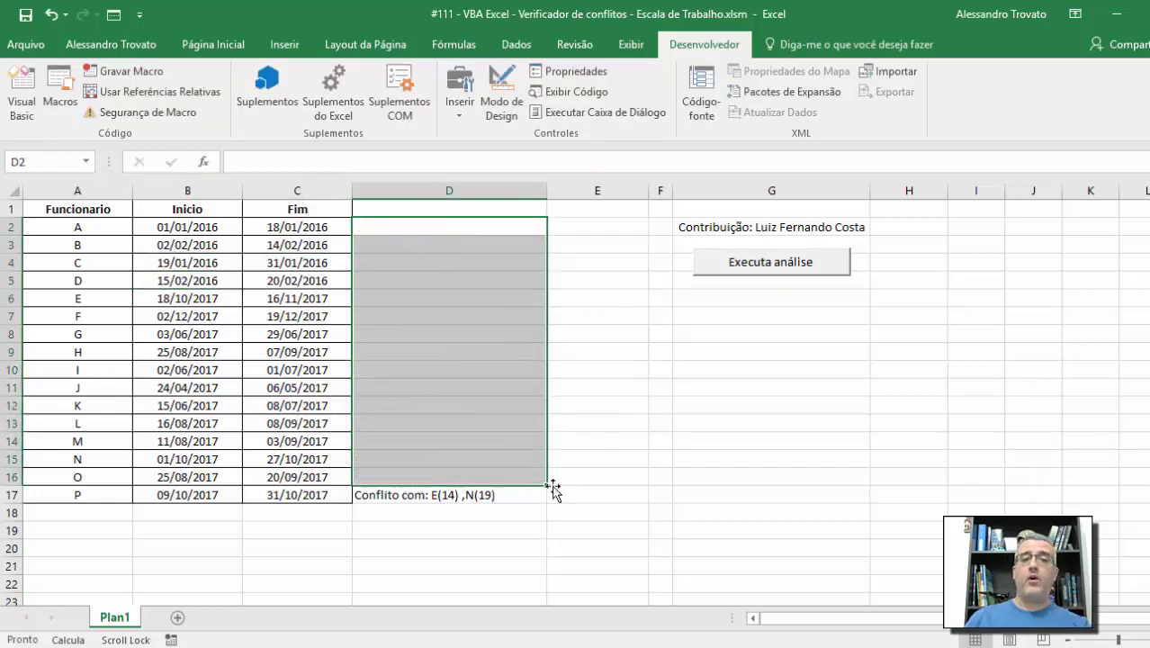
pyautogui.click(609, 495)
pyautogui.click(423, 495)
pyautogui.press('Delete')
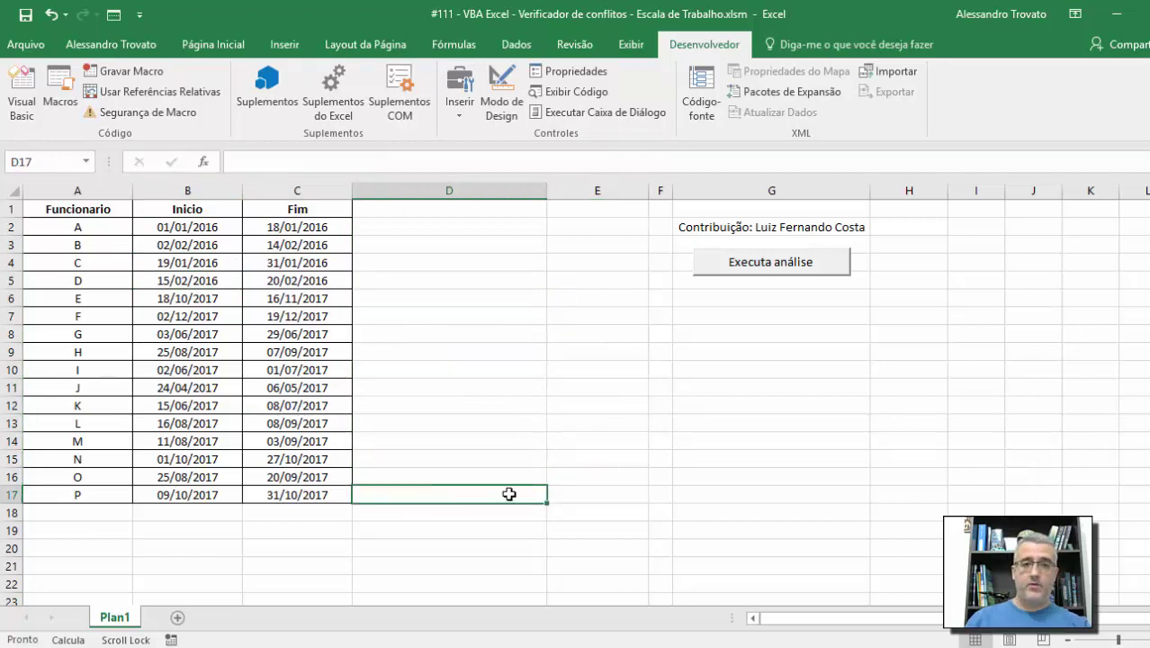
pyautogui.click(579, 479)
pyautogui.click(721, 268)
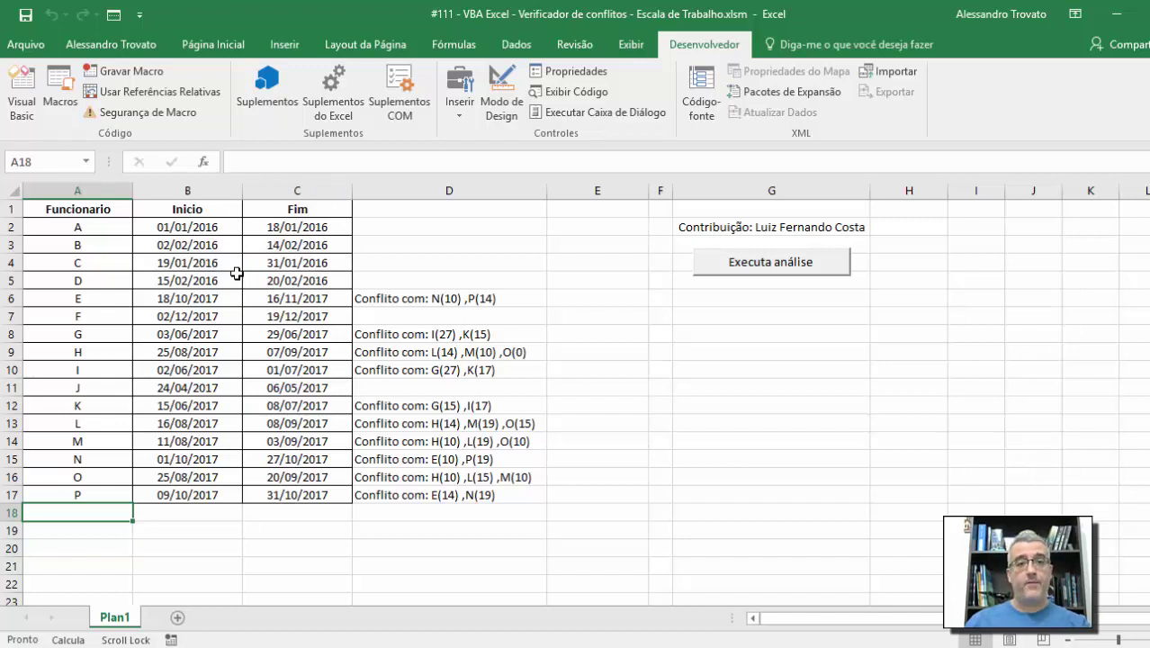
# Inspect employee E's dates and the E and L conflict results, then delete all of column D
pyautogui.click(163, 299)
pyautogui.click(297, 297)
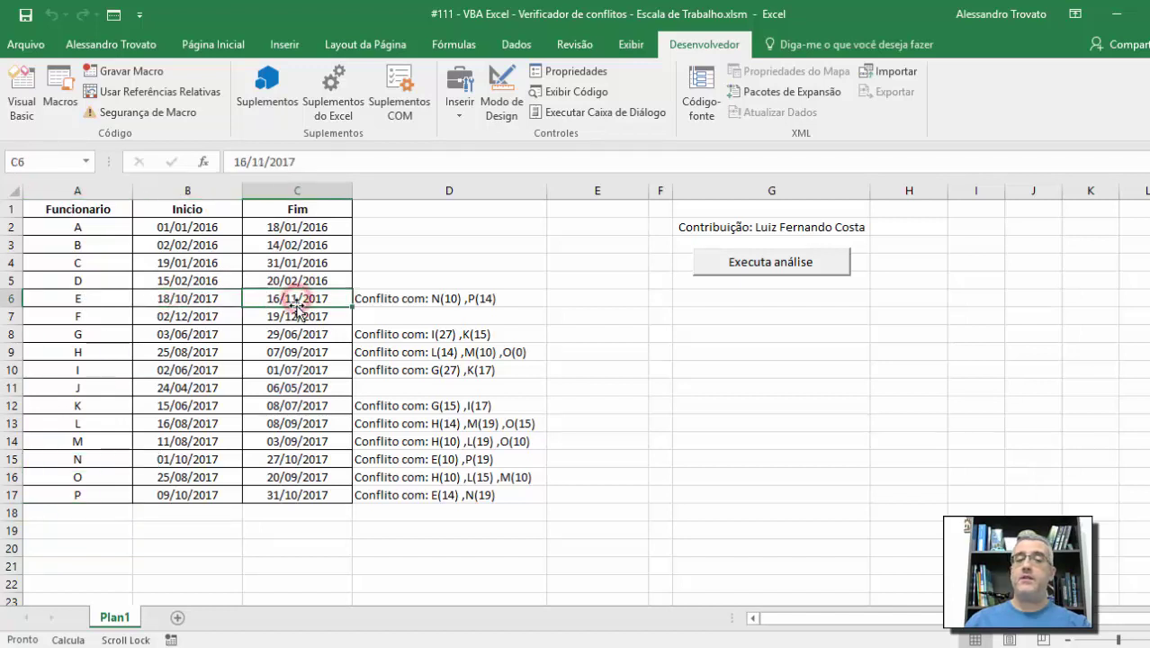
pyautogui.click(373, 297)
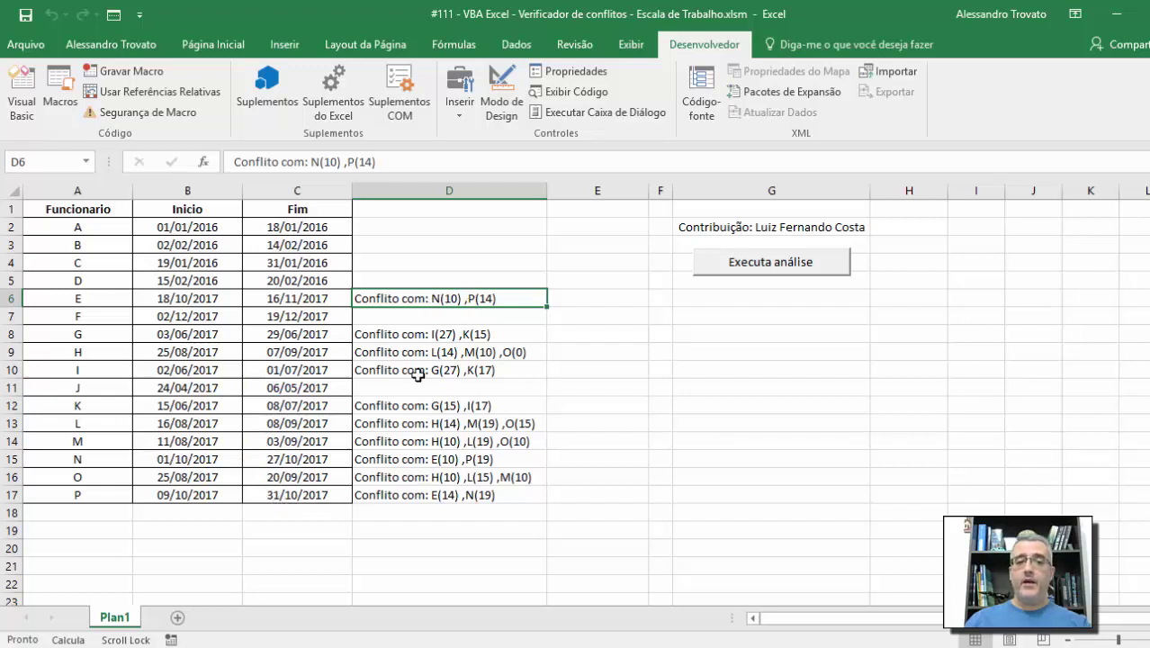
pyautogui.click(455, 425)
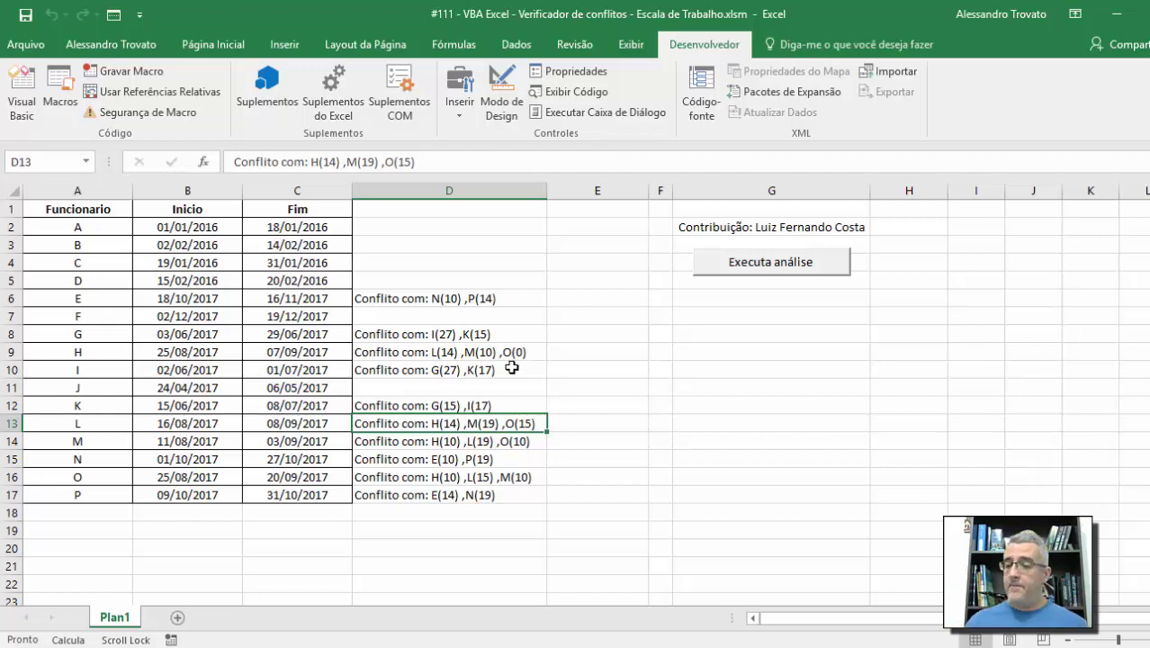
pyautogui.click(466, 187)
pyautogui.press('Delete')
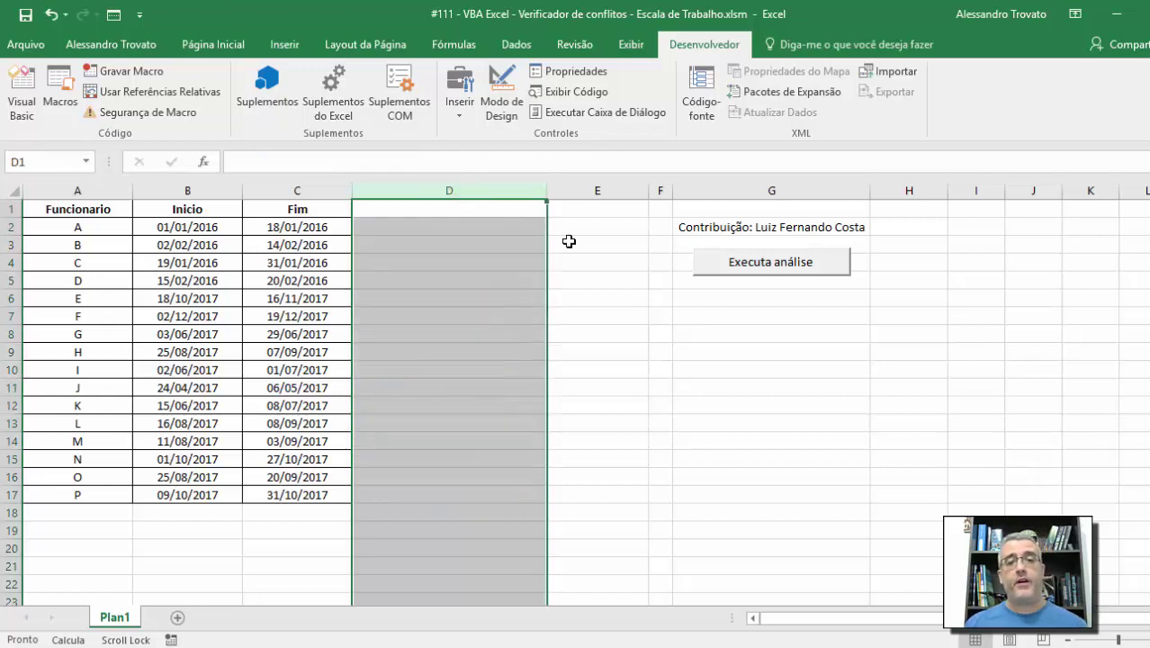
# Rerun the Executa análise check, save the workbook with Ctrl+S, and close Excel
pyautogui.click(570, 244)
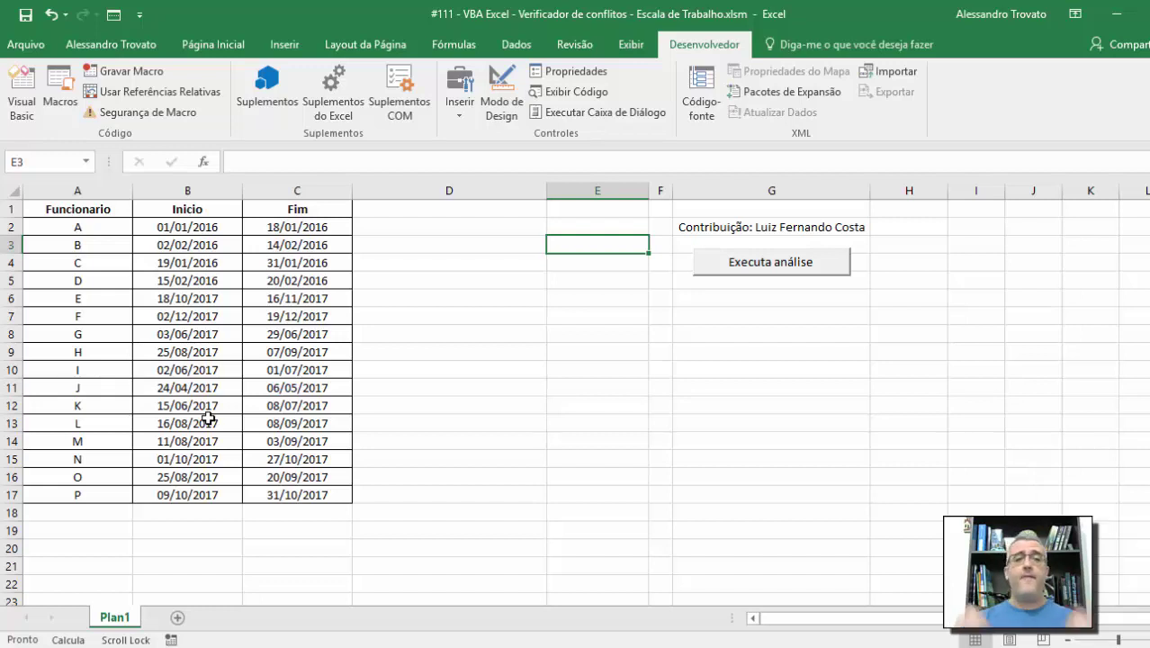
pyautogui.click(320, 374)
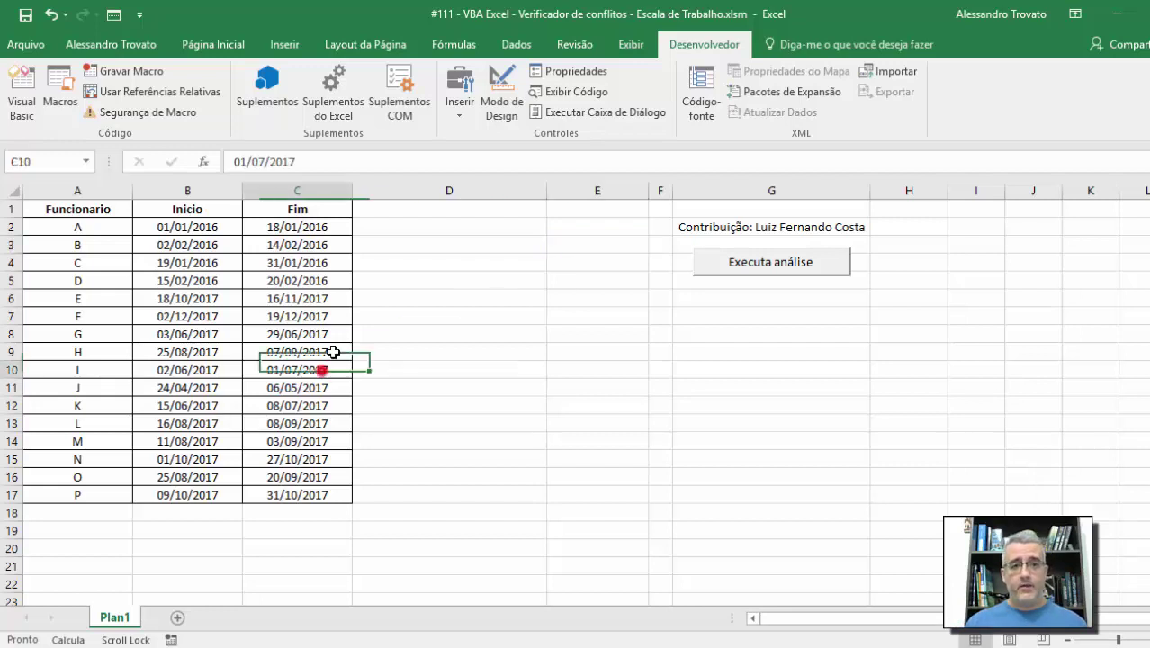
pyautogui.click(742, 256)
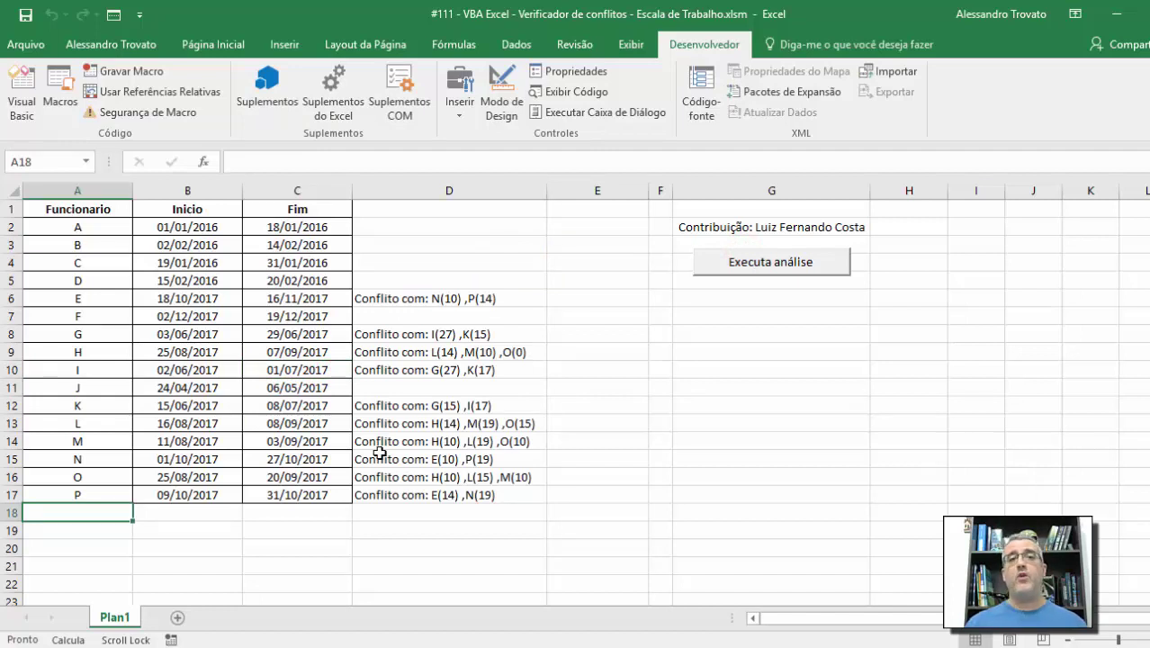
pyautogui.click(363, 387)
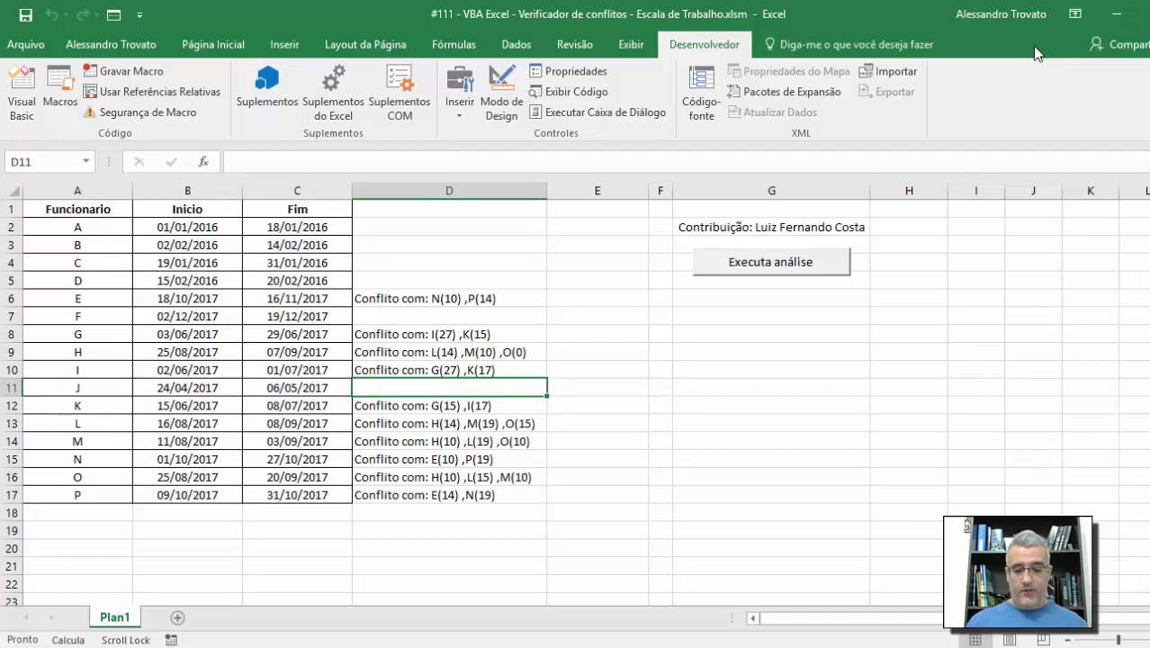
pyautogui.hotkey('ctrl', 's')
pyautogui.hotkey('alt', 'F4')
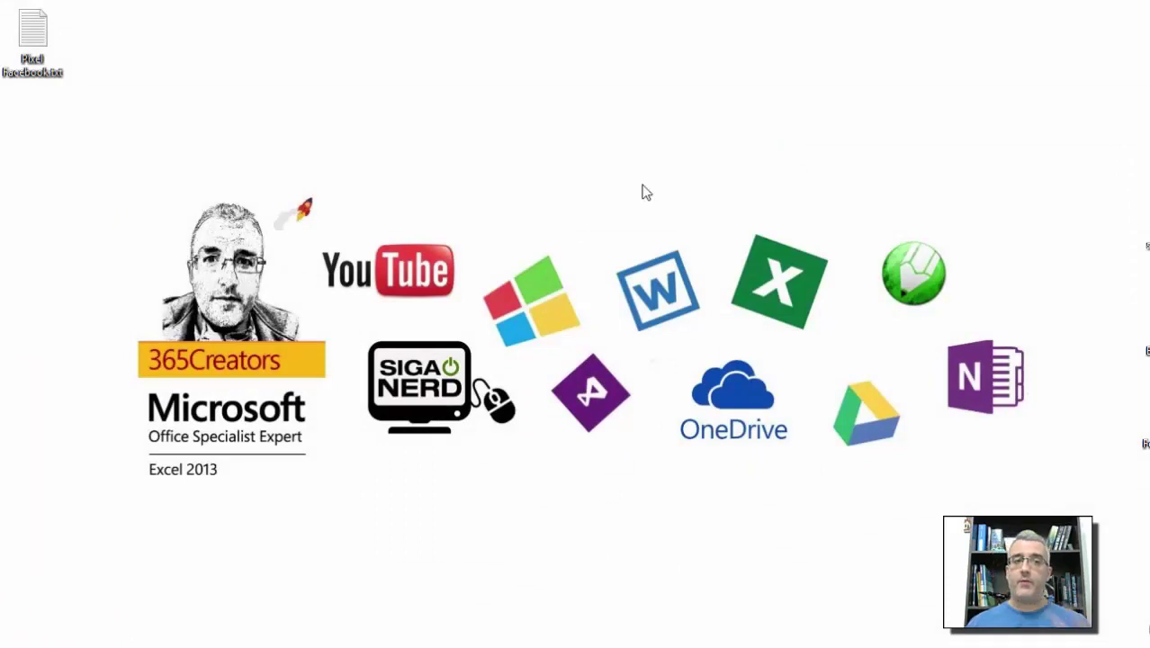
# Move the Pixel Facebook.txt icon to the desktop's right edge and launch File Explorer
pyautogui.moveTo(33, 36)
pyautogui.mouseDown()
pyautogui.moveTo(770, 90)
pyautogui.moveTo(1145, 36)
pyautogui.mouseUp()
pyautogui.click(815, 179)
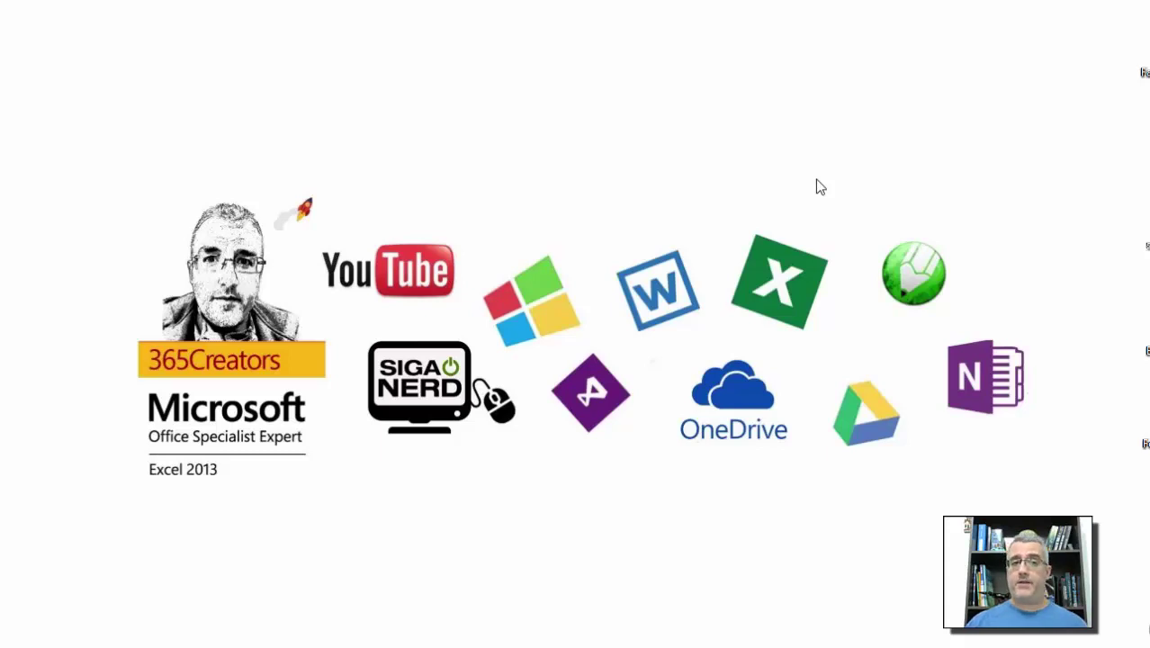
pyautogui.click(881, 259)
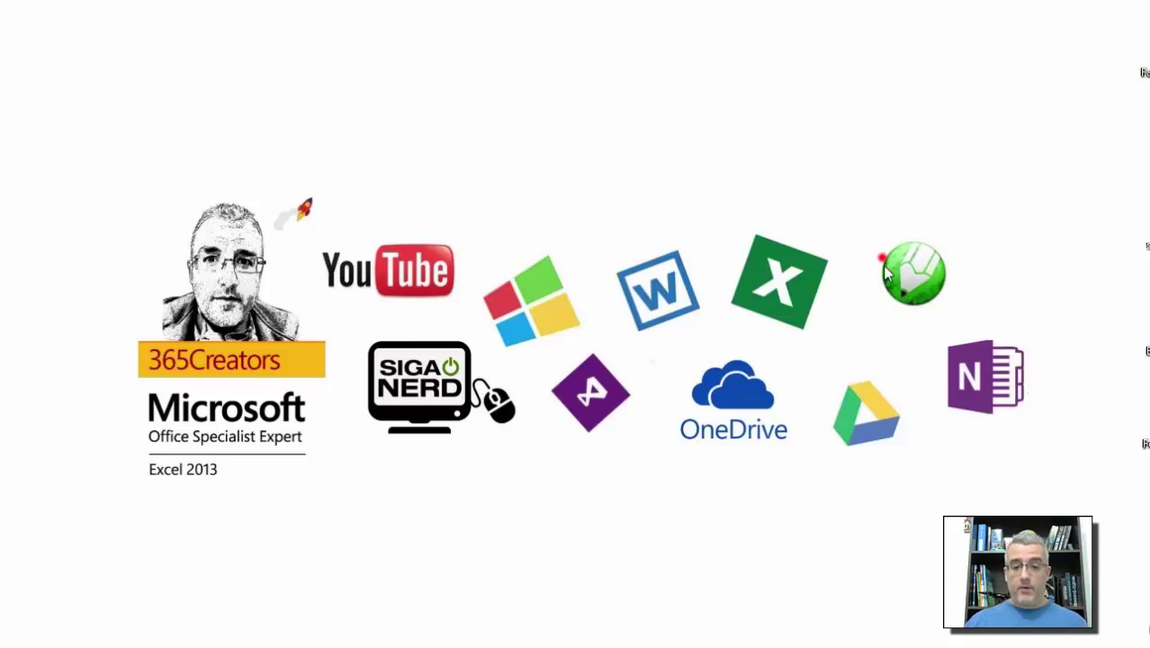
pyautogui.click(273, 605)
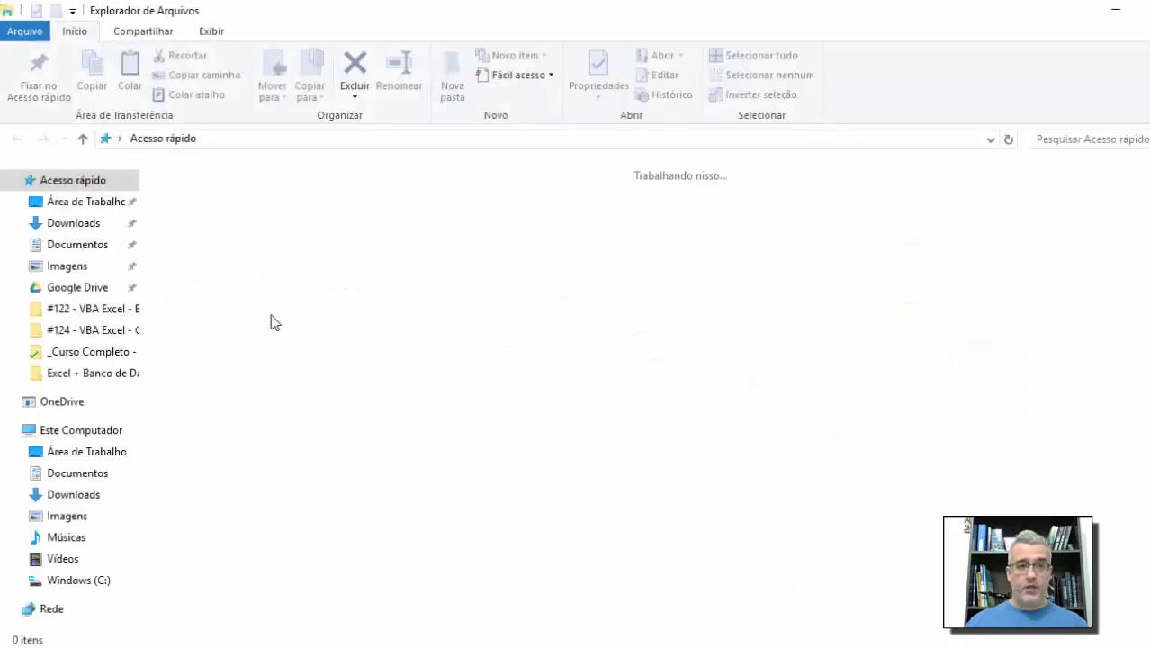
# Browse Documentos > Youtube - Vídeos > _Material de Apoio do Canal and open Modelo Planilha Alessandro.xlsm
pyautogui.click(93, 246)
pyautogui.click(270, 286)
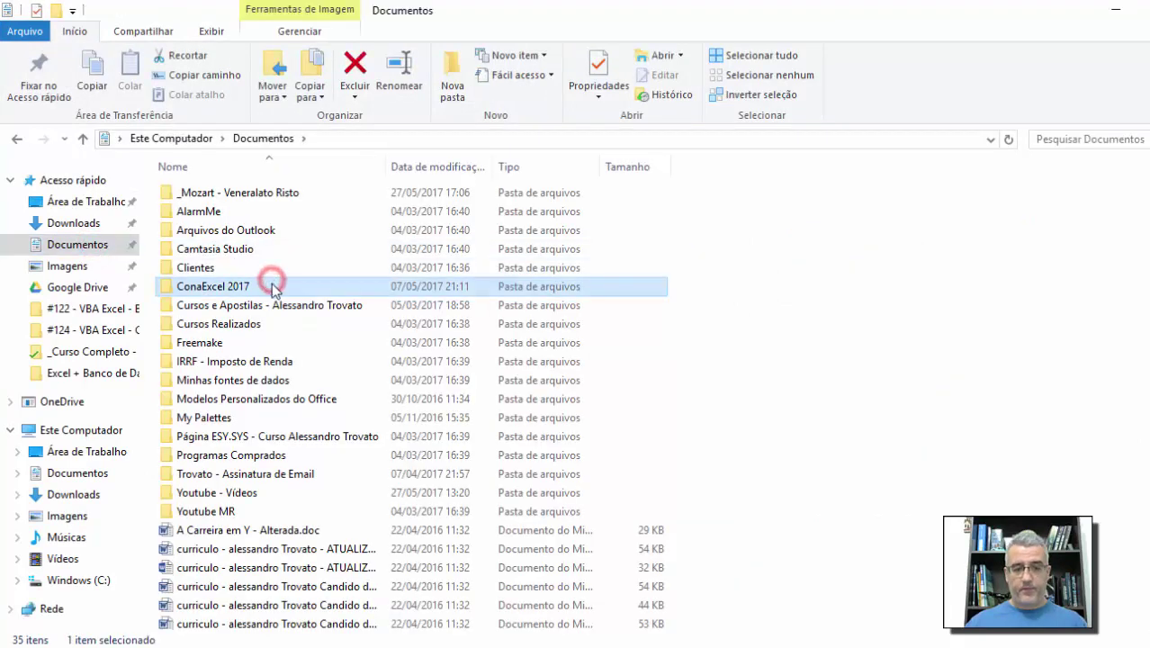
pyautogui.click(263, 493)
pyautogui.doubleClick(261, 491)
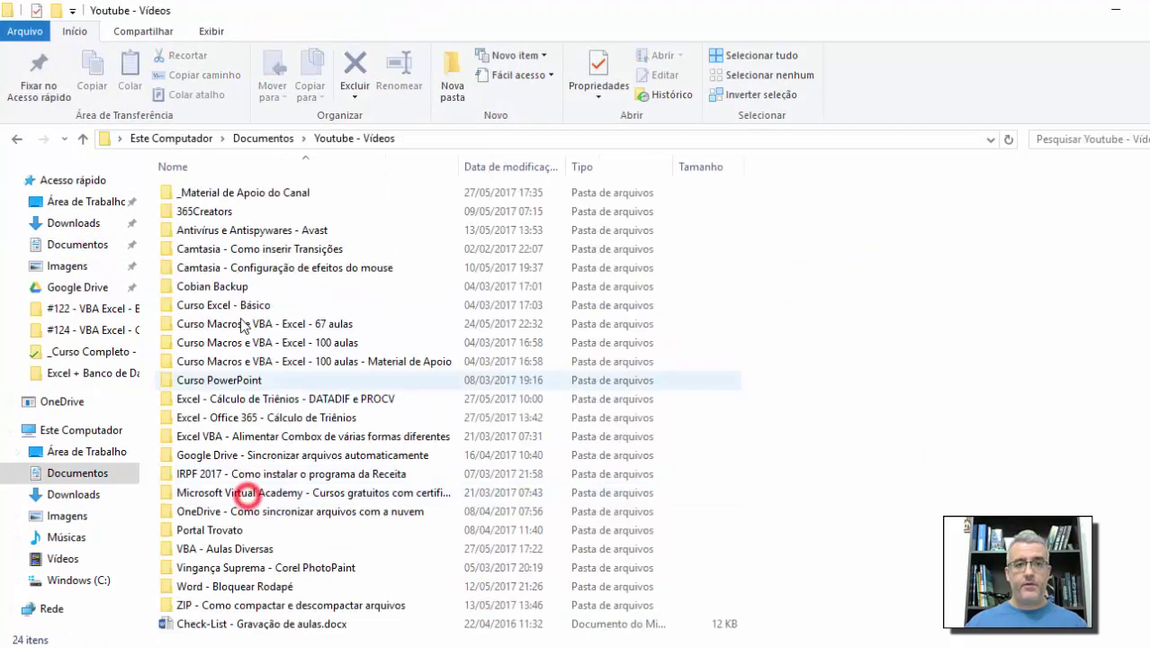
pyautogui.doubleClick(223, 195)
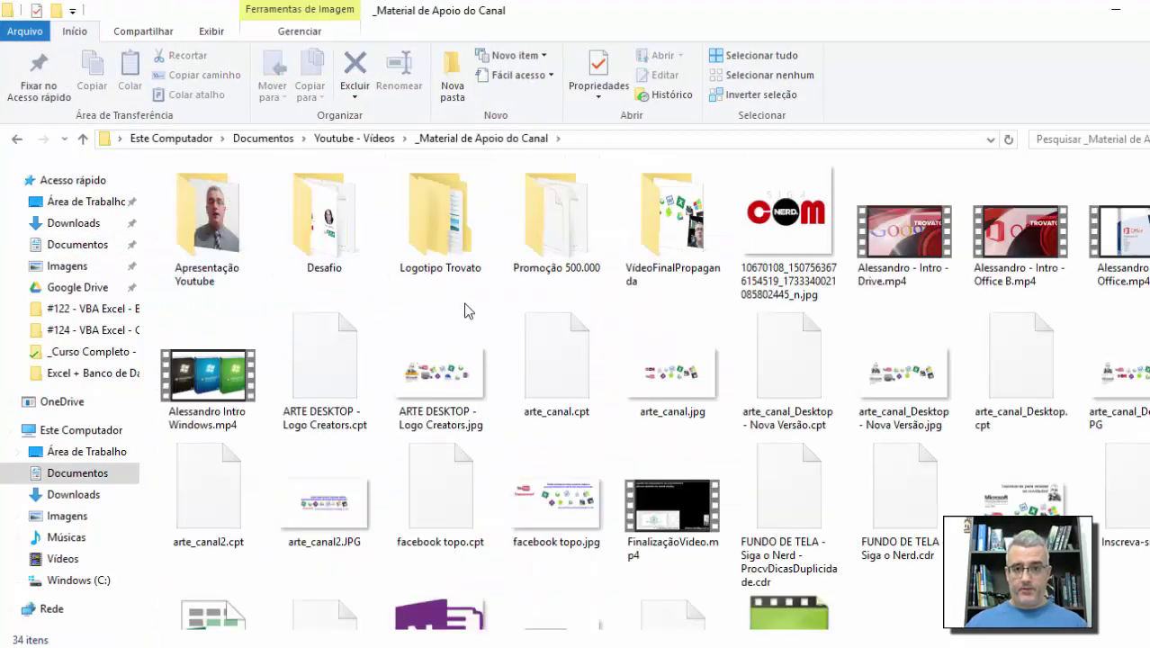
pyautogui.scroll(-1, 468, 311)
pyautogui.scroll(1, 472, 311)
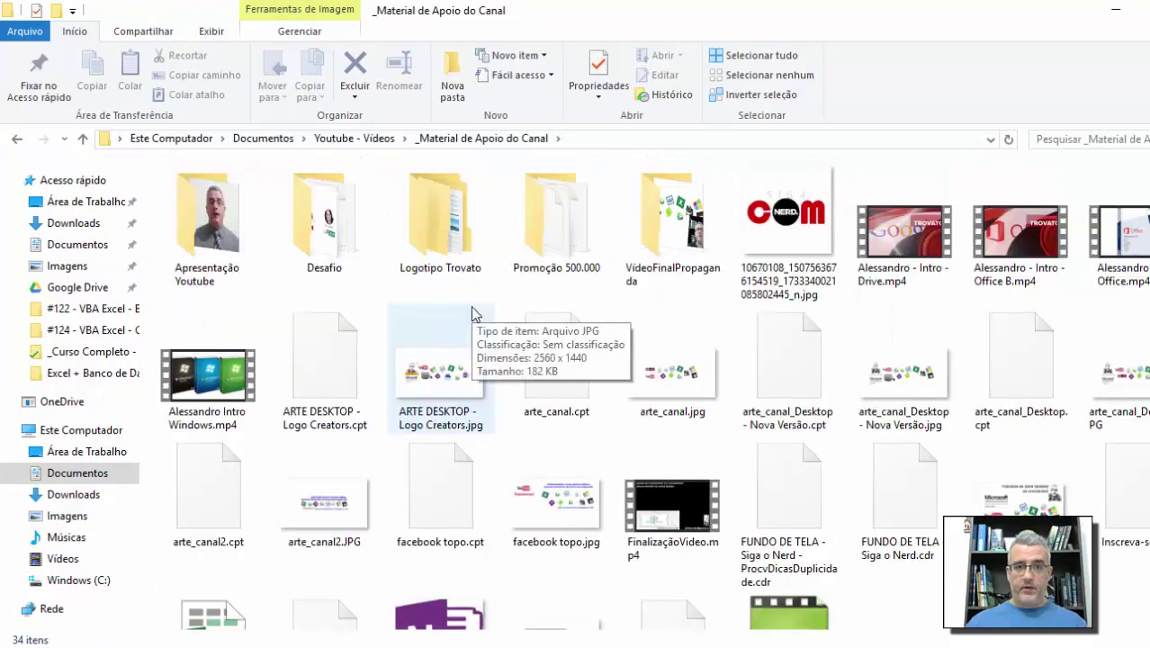
pyautogui.scroll(-1, 475, 313)
pyautogui.click(223, 551)
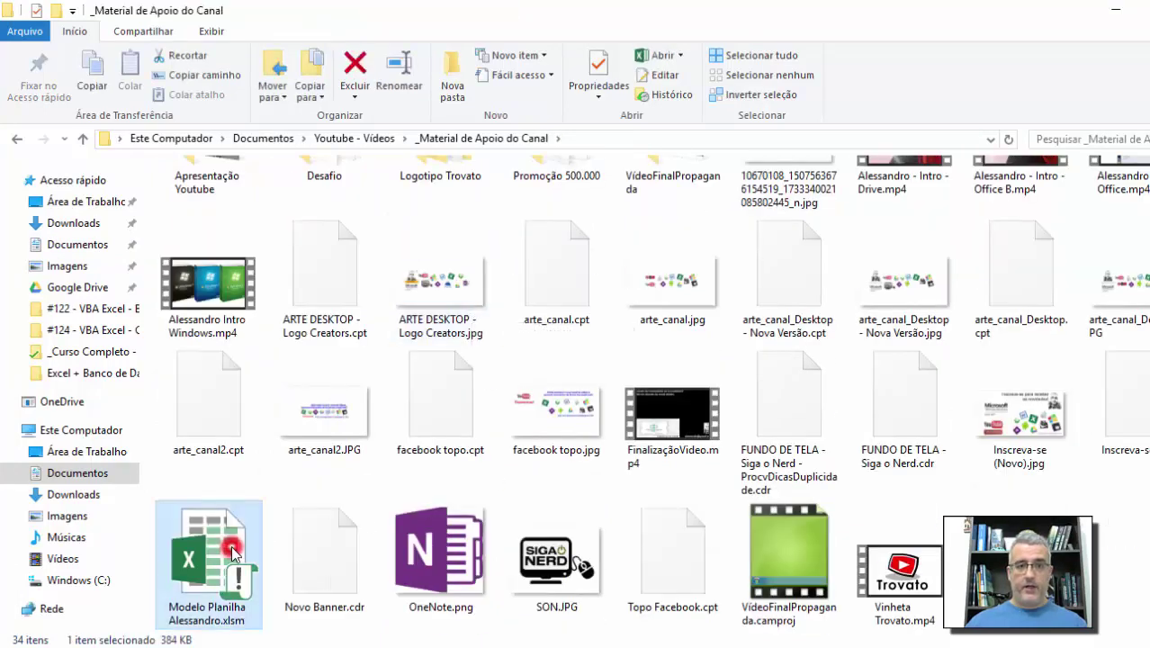
pyautogui.doubleClick(232, 551)
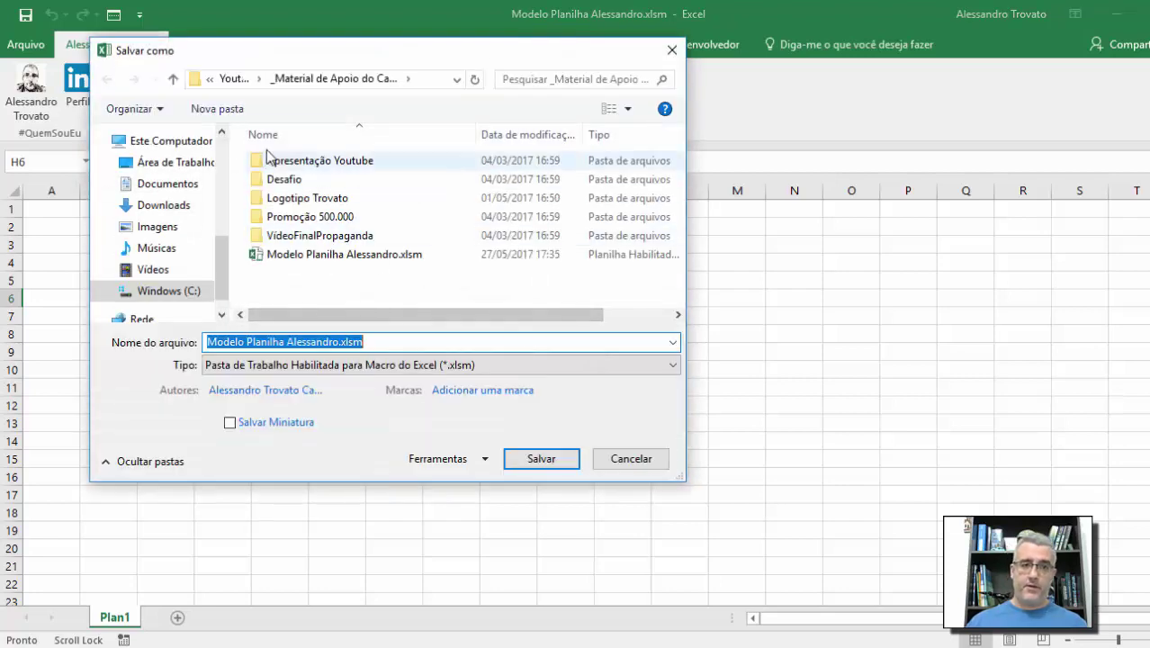
# Save the template on Área de Trabalho under the name 'Revisão de Escalas de Horário'
pyautogui.click(180, 162)
pyautogui.click(305, 342)
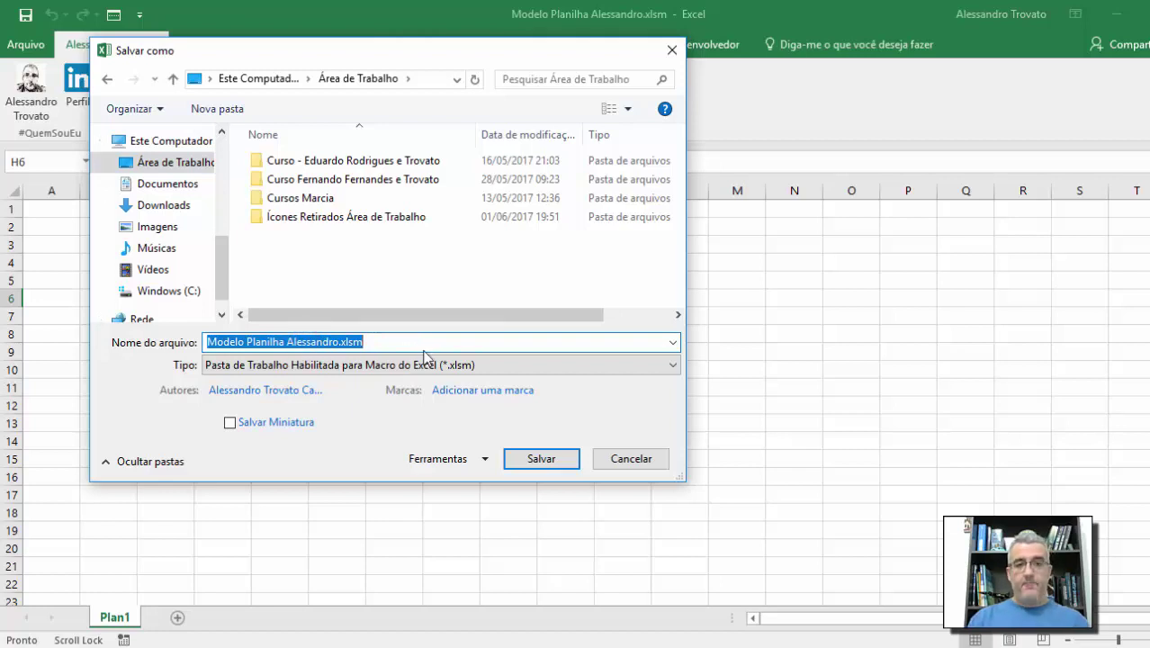
pyautogui.write('Revisão')
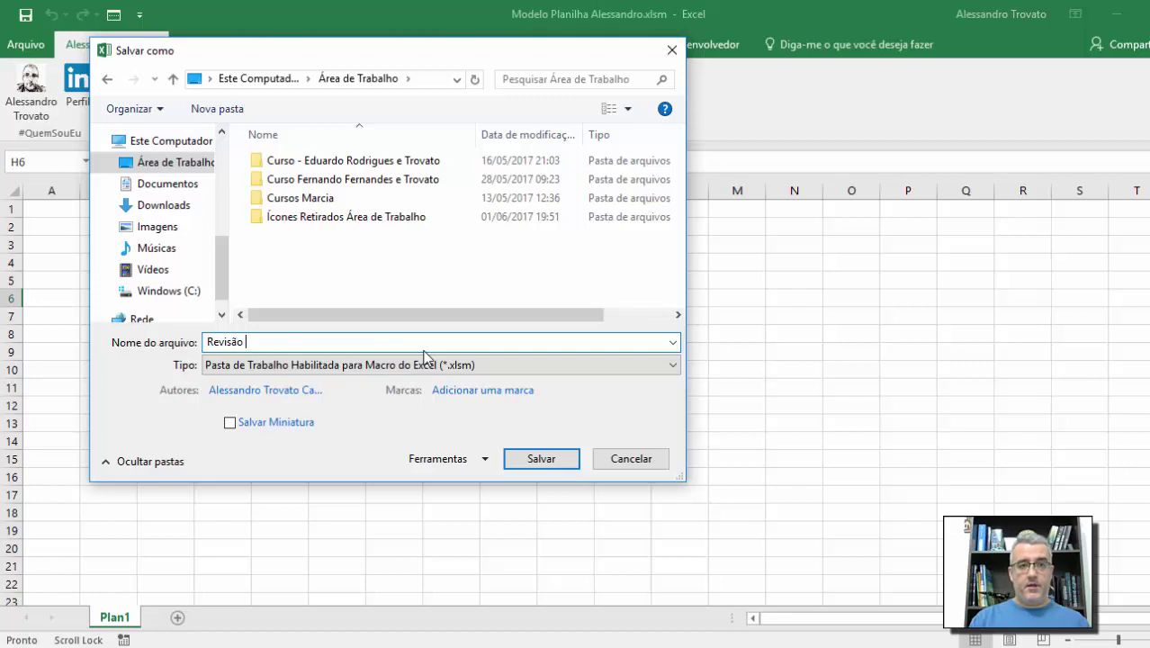
pyautogui.write(' de Esc')
pyautogui.write('ol')
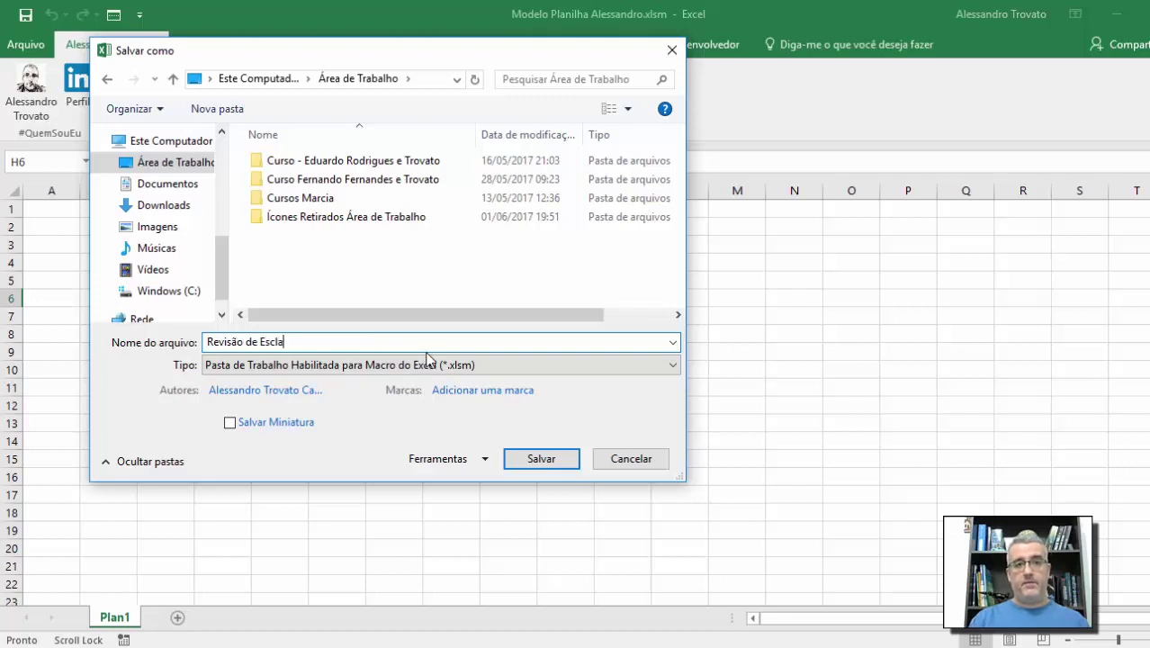
pyautogui.press('BackSpace')
pyautogui.press('BackSpace')
pyautogui.write('alas de Horá')
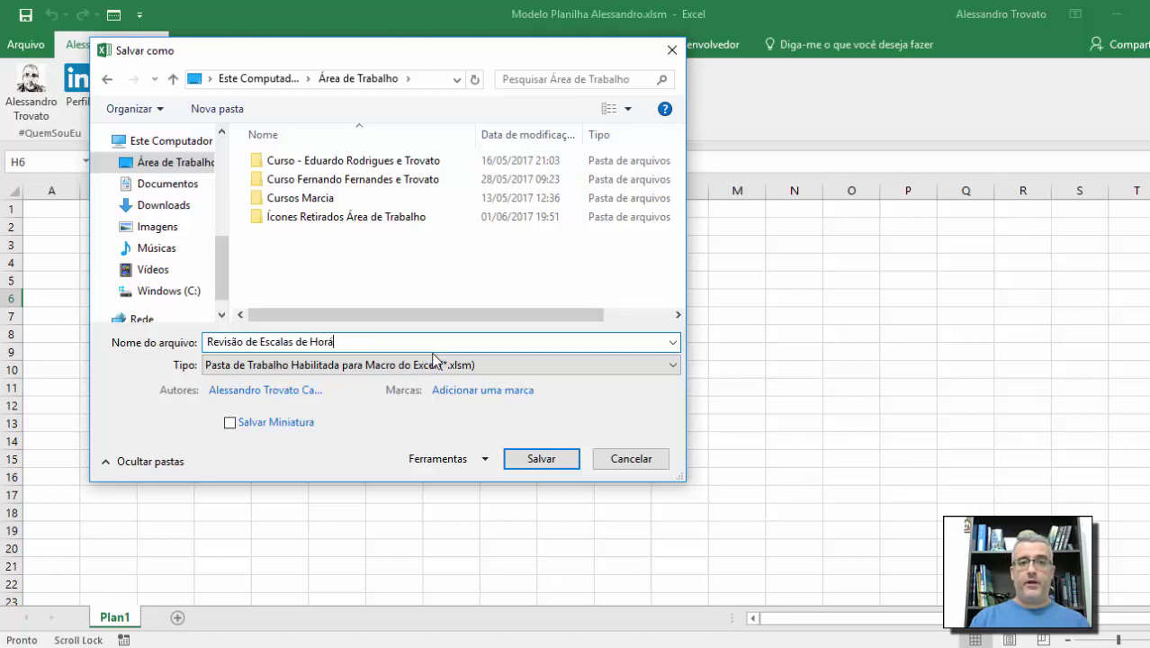
pyautogui.write('rio')
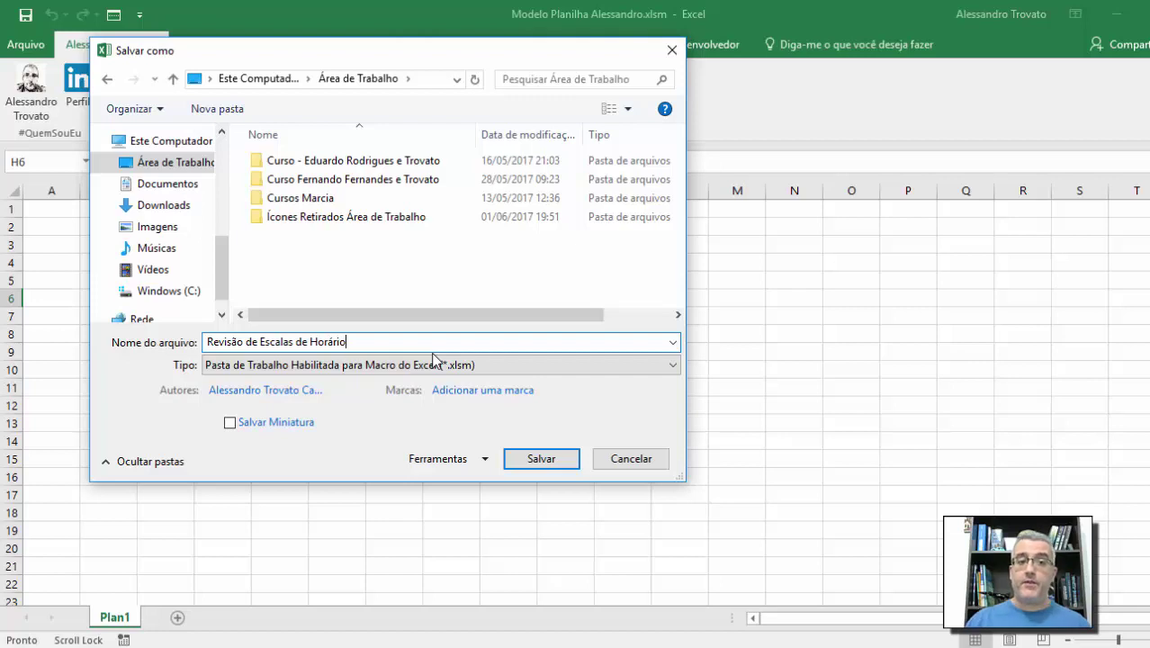
pyautogui.press('Return')
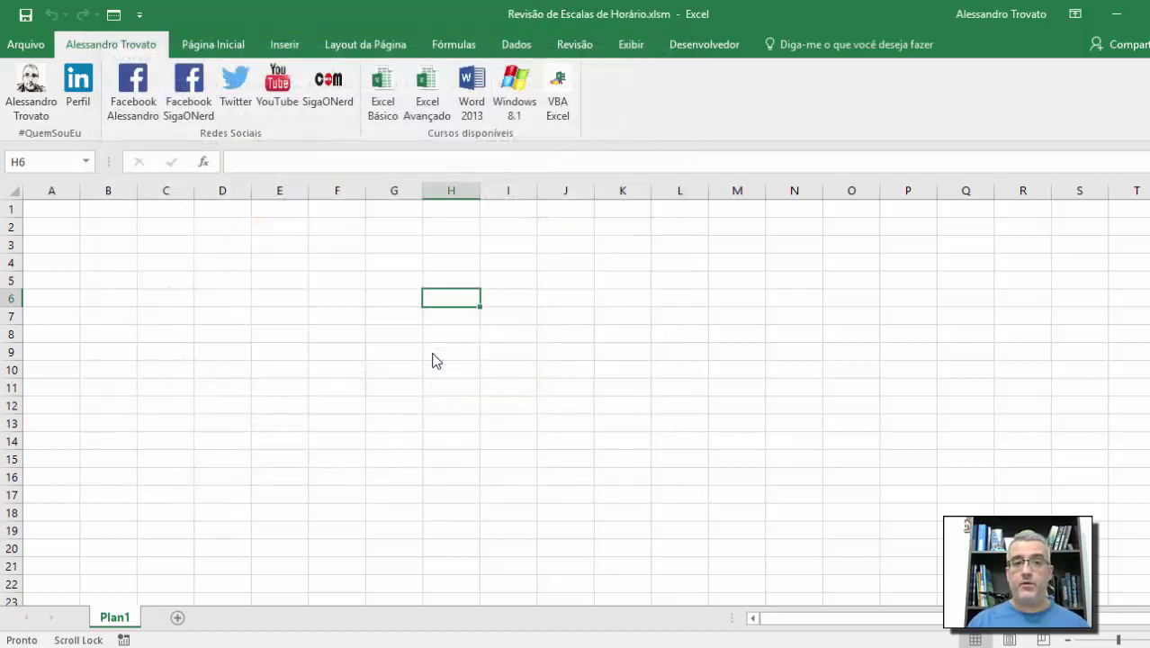
# From Arquivo > Abrir > Recente, open the #111 VBA Excel conflict-checker workbook
pyautogui.click(561, 264)
pyautogui.click(250, 372)
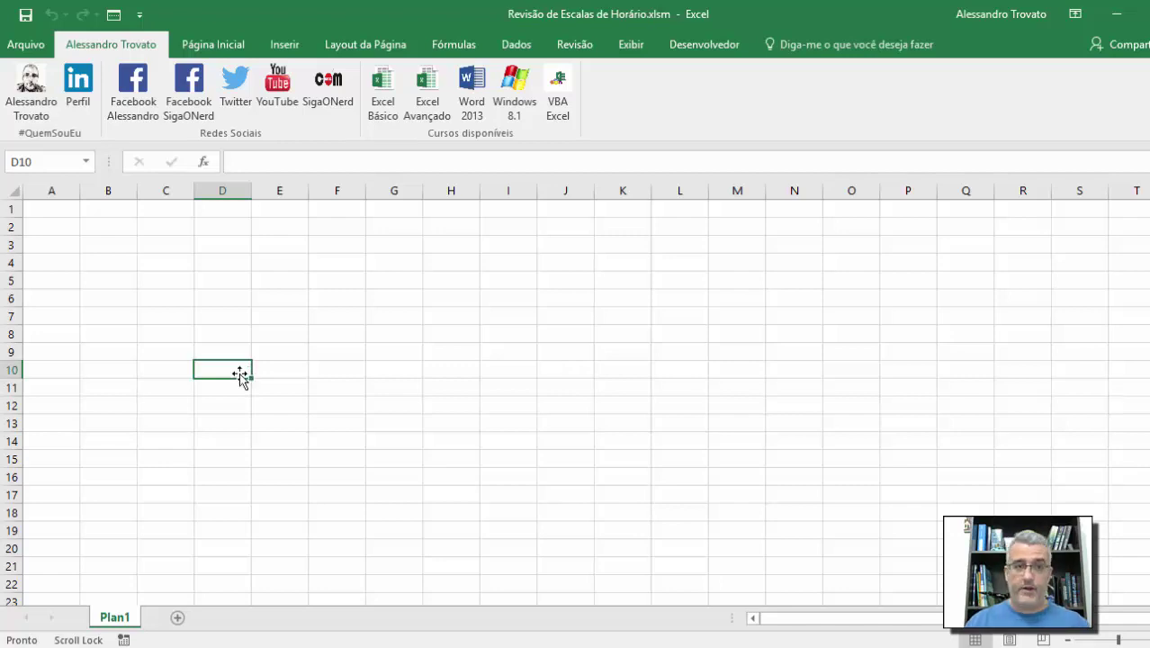
pyautogui.click(495, 439)
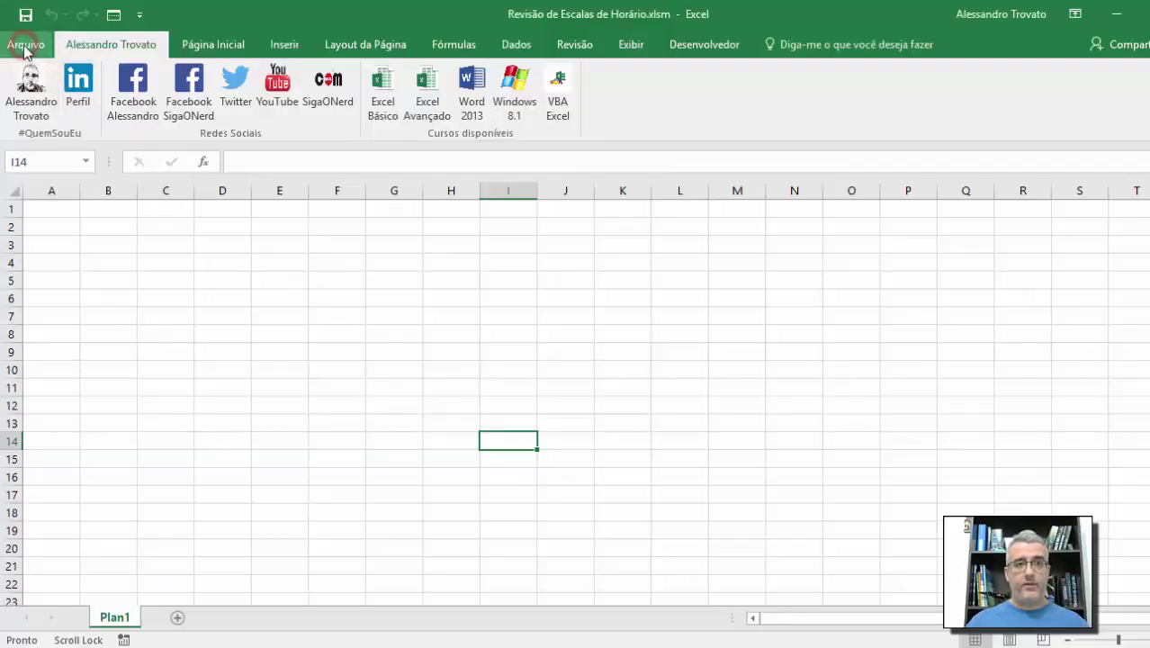
pyautogui.click(25, 47)
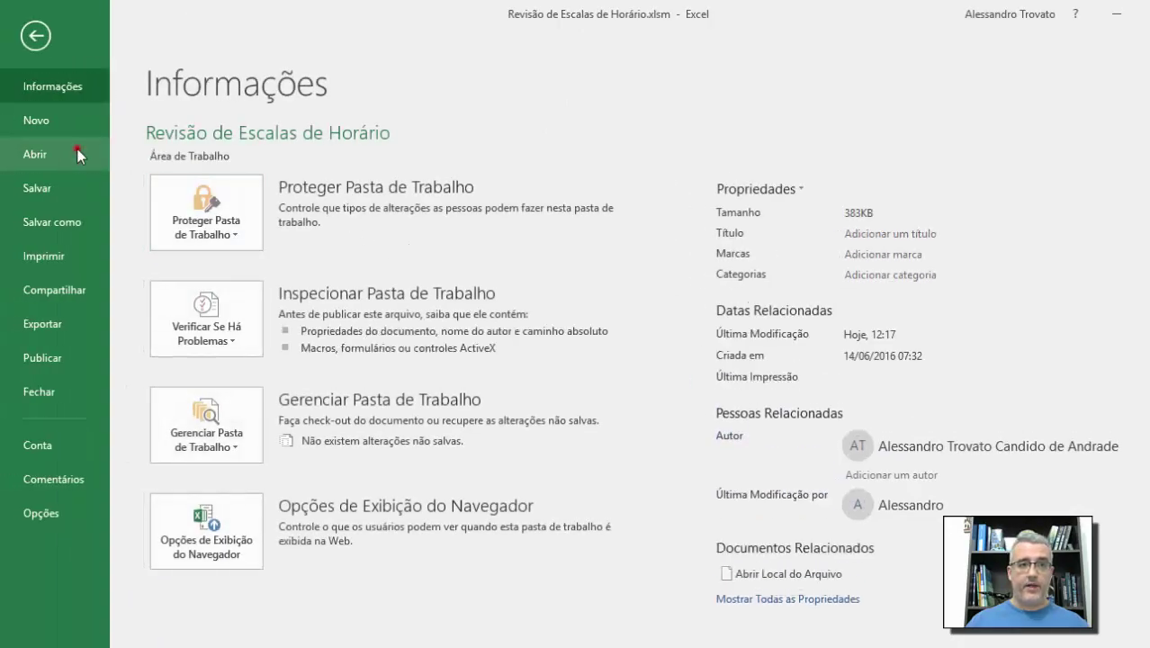
pyautogui.click(79, 151)
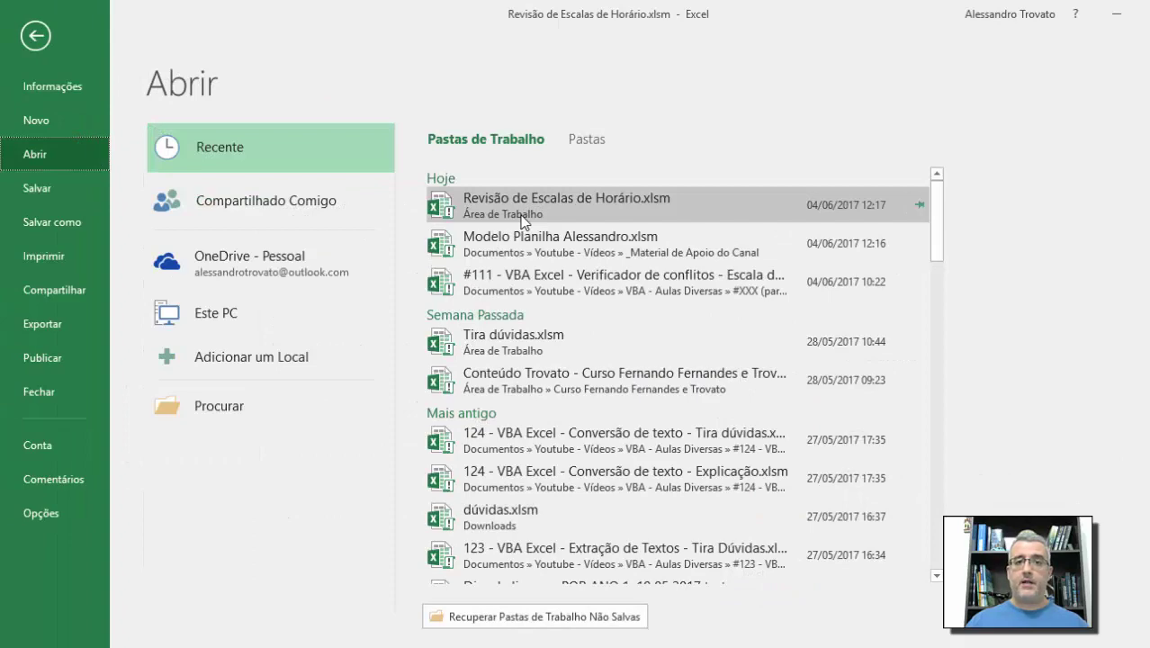
pyautogui.click(541, 290)
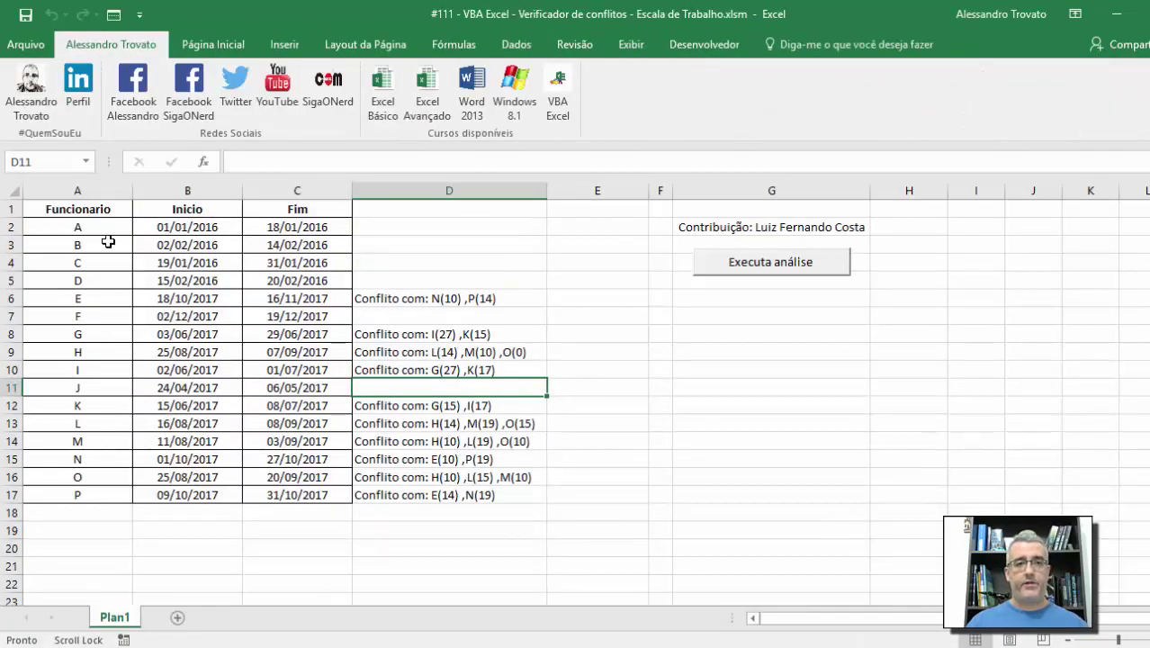
# Copy A1:C17 from the #111 workbook, paste it at A1 of the new workbook, and auto-fit columns A–C
pyautogui.click(81, 211)
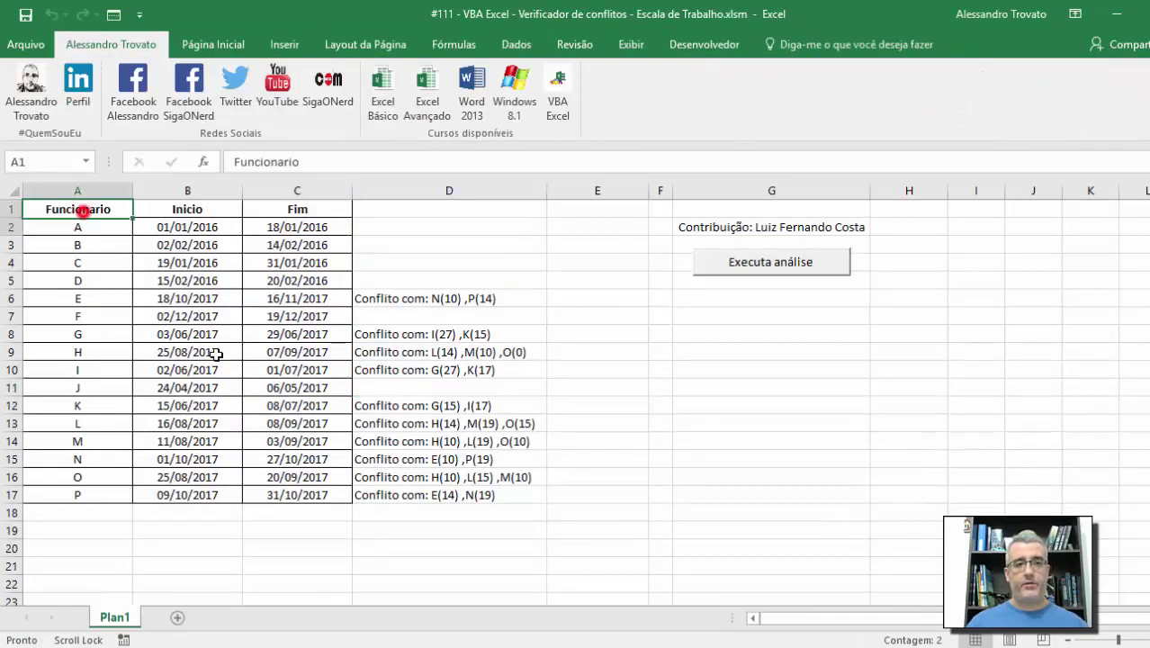
pyautogui.moveTo(216, 355); pyautogui.dragTo(304, 491)
pyautogui.hotkey('ctrl', 'c')
pyautogui.hotkey('ctrl', 'Tab')
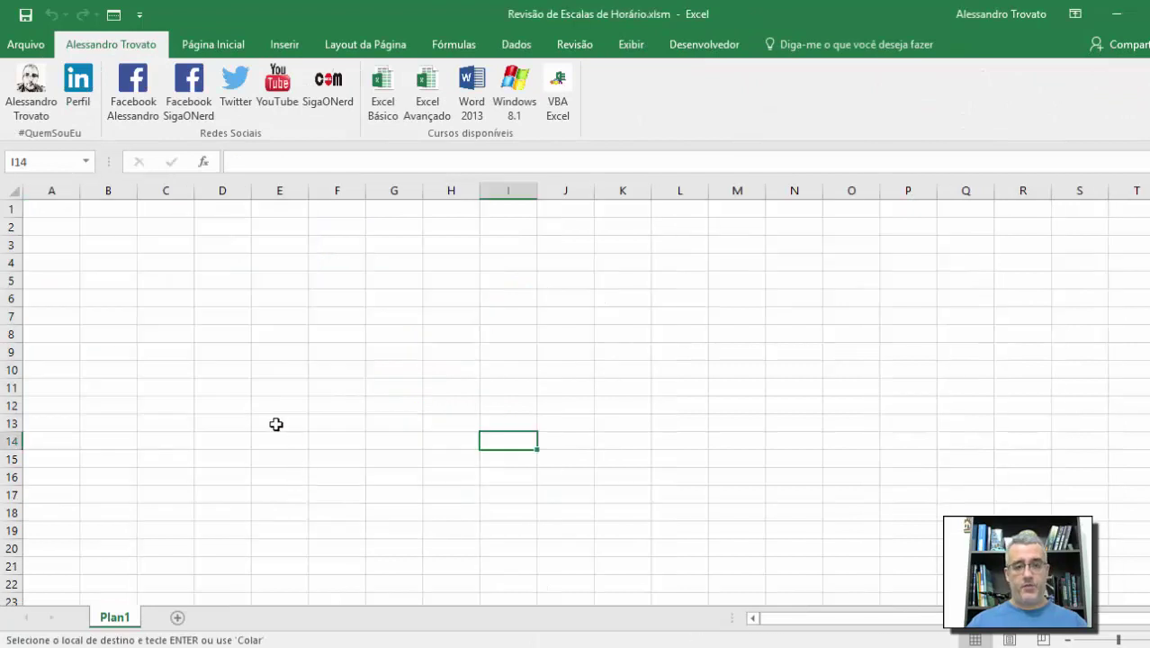
pyautogui.hotkey('ctrl', 'Home')
pyautogui.hotkey('ctrl', 'v')
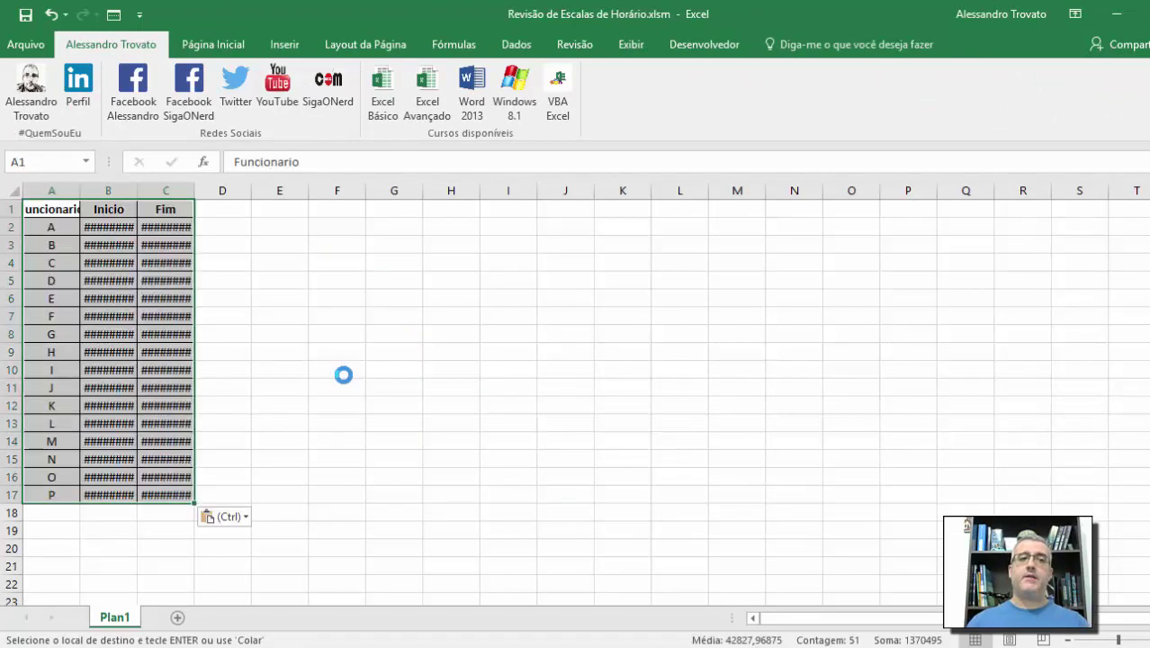
pyautogui.moveTo(166, 191); pyautogui.dragTo(77, 191)
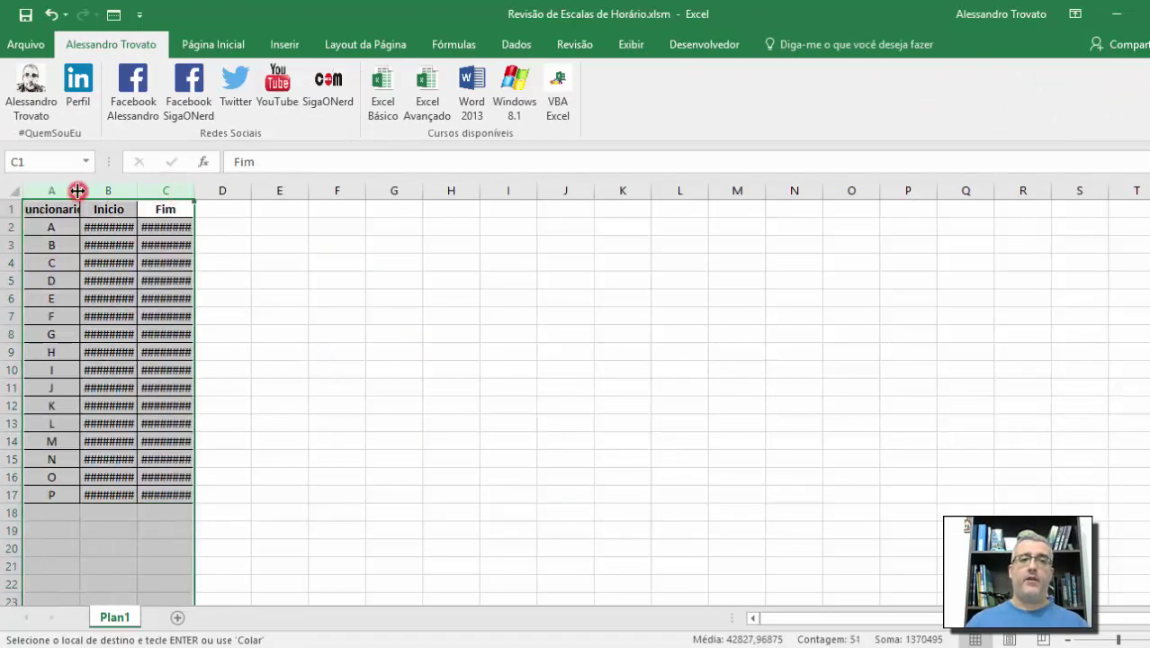
pyautogui.doubleClick(78, 191)
# Compare with the original workbook, then widen columns B and C so the dates display fully
pyautogui.hotkey('ctrl', 'Tab')
pyautogui.click(392, 248)
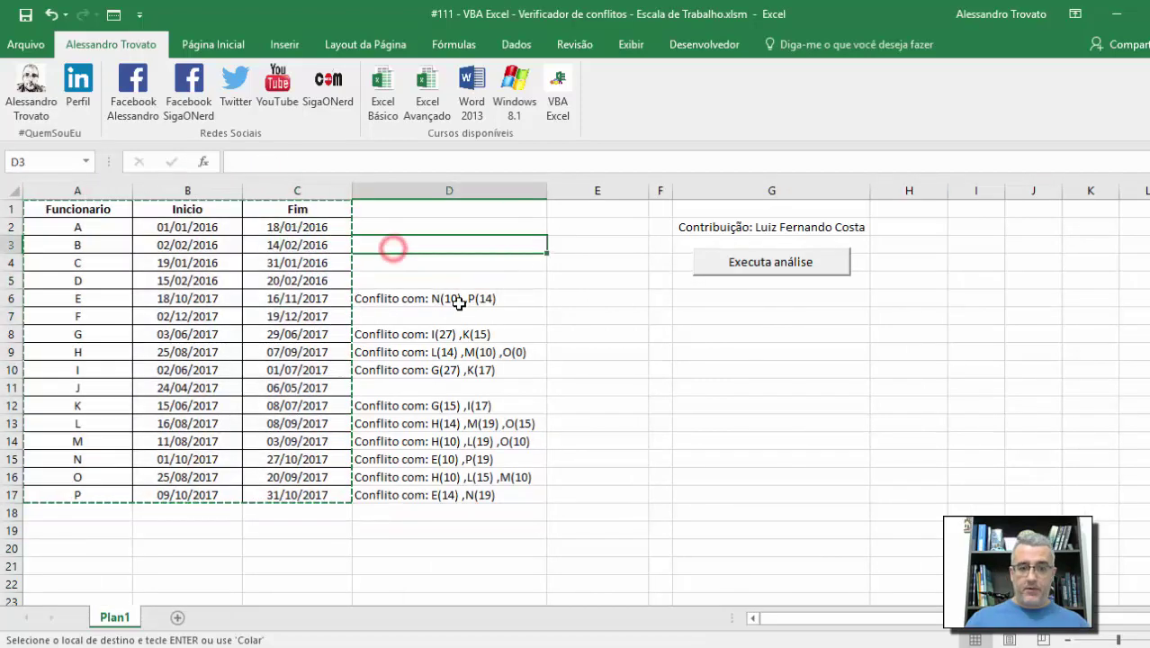
pyautogui.hotkey('ctrl', 'Tab')
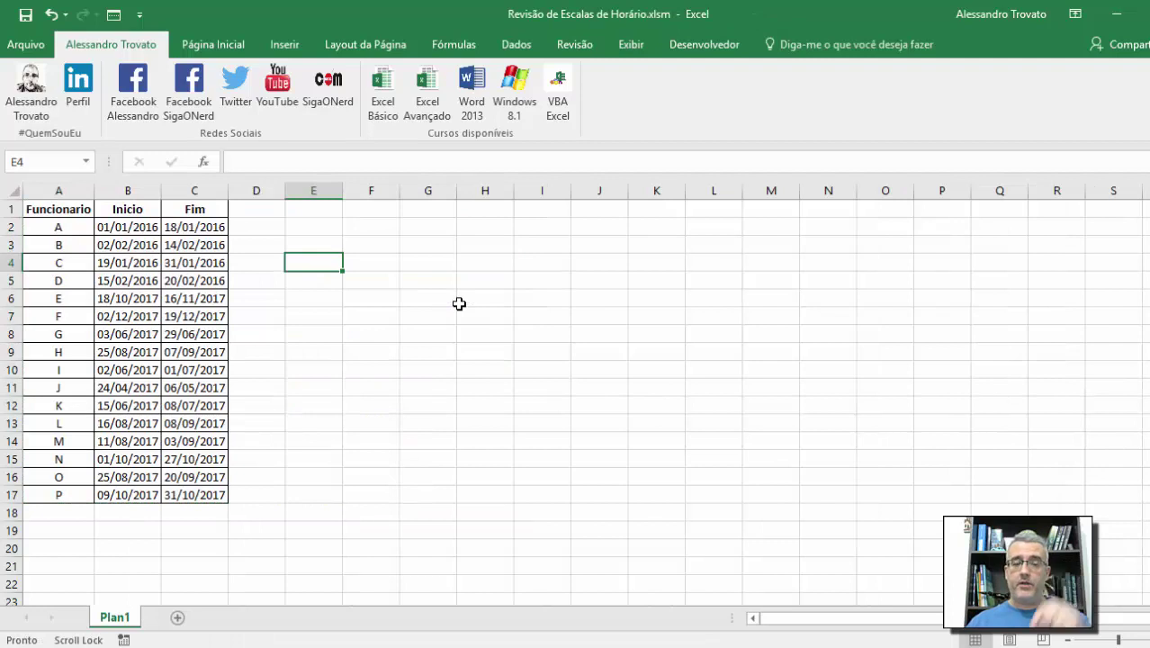
pyautogui.click(484, 300)
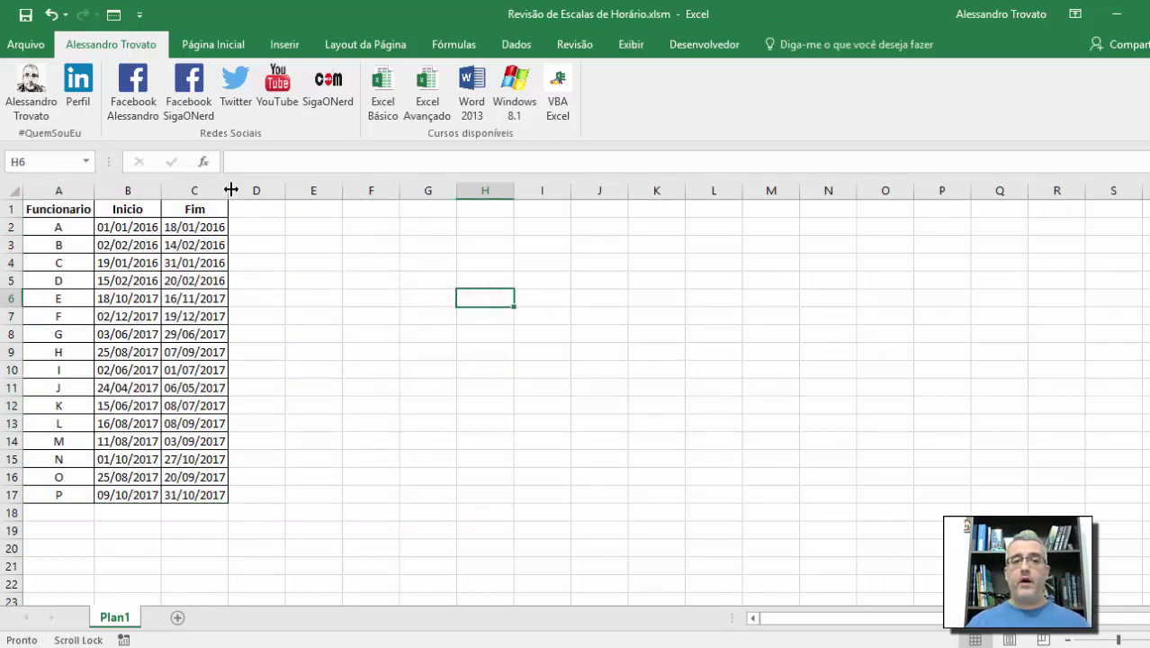
pyautogui.moveTo(228, 191); pyautogui.dragTo(262, 191)
pyautogui.moveTo(155, 197); pyautogui.dragTo(190, 197)
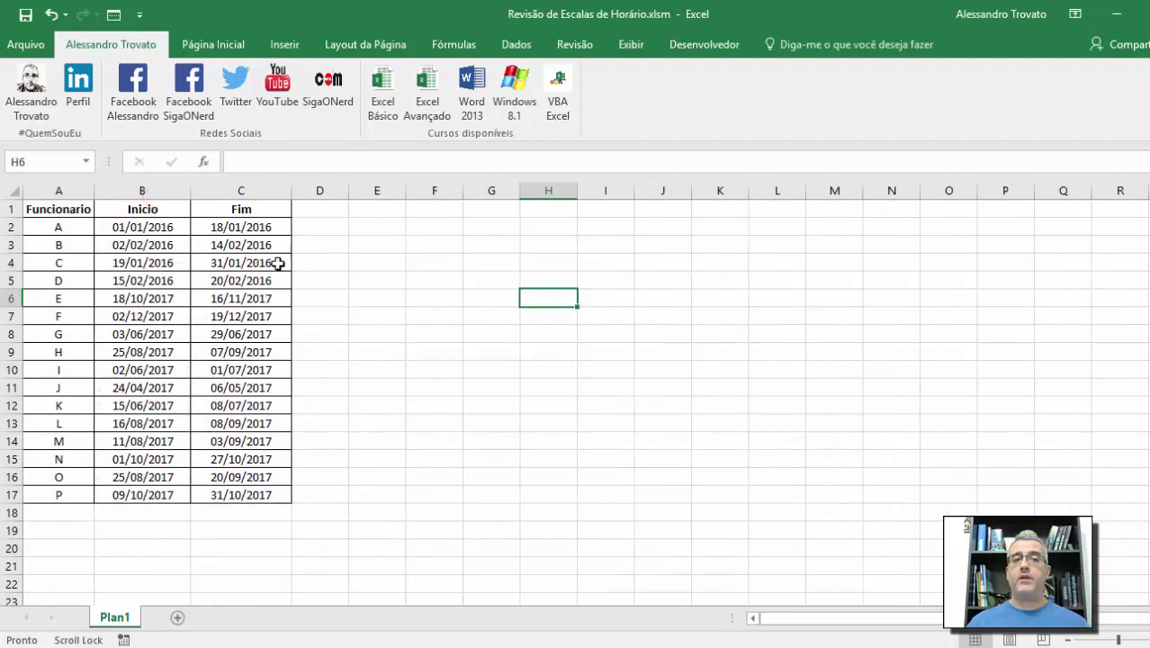
pyautogui.click(326, 272)
pyautogui.click(321, 236)
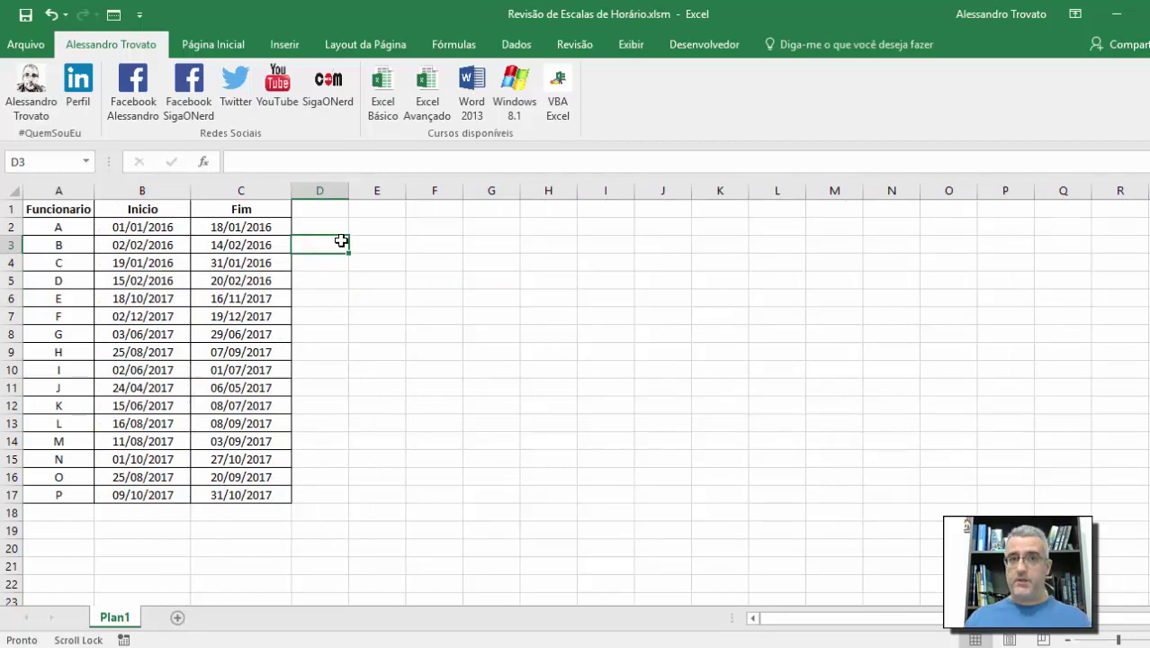
pyautogui.click(386, 238)
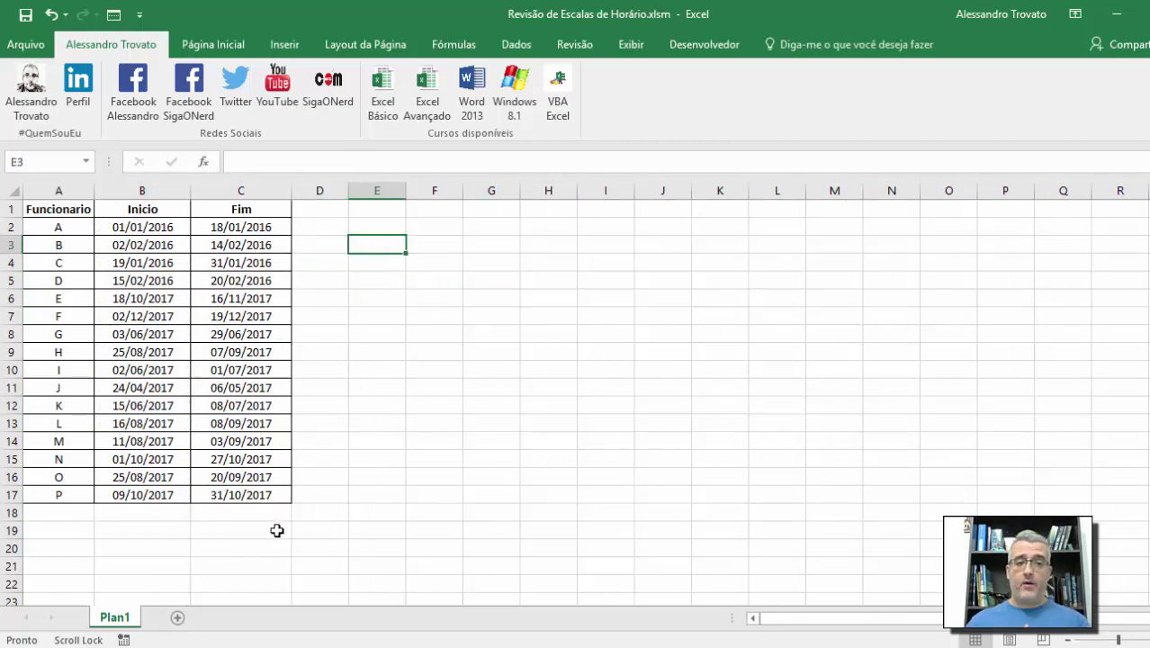
pyautogui.click(398, 462)
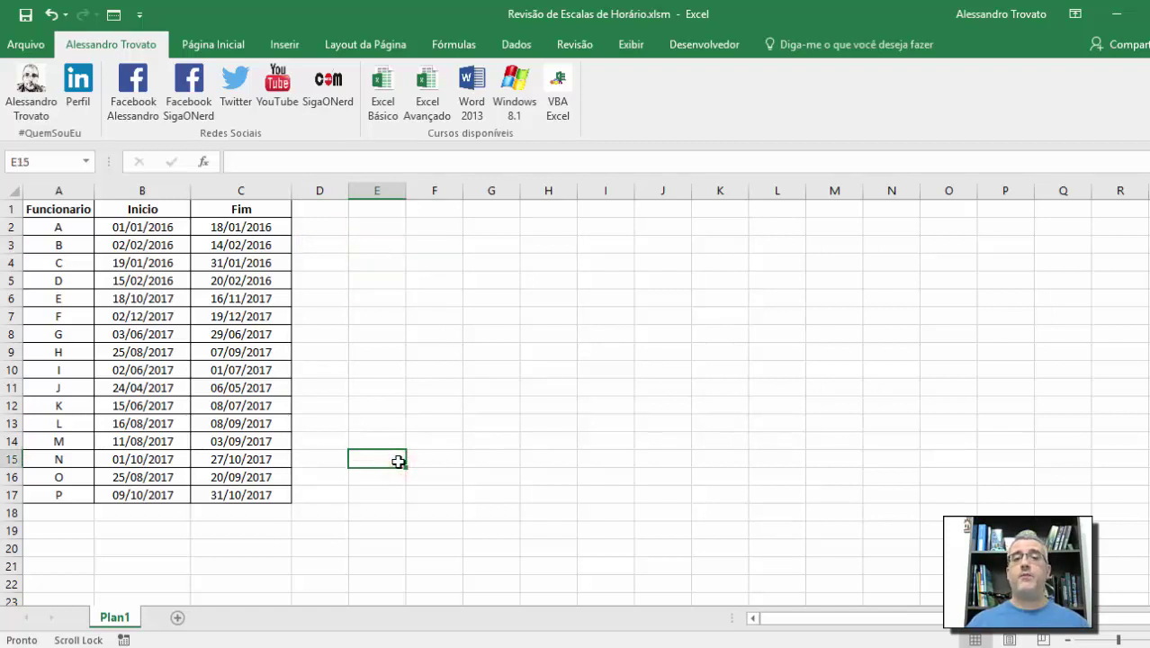
# Return to A1, then draw an ActiveX command button near cell F2 and show its properties
pyautogui.click(416, 371)
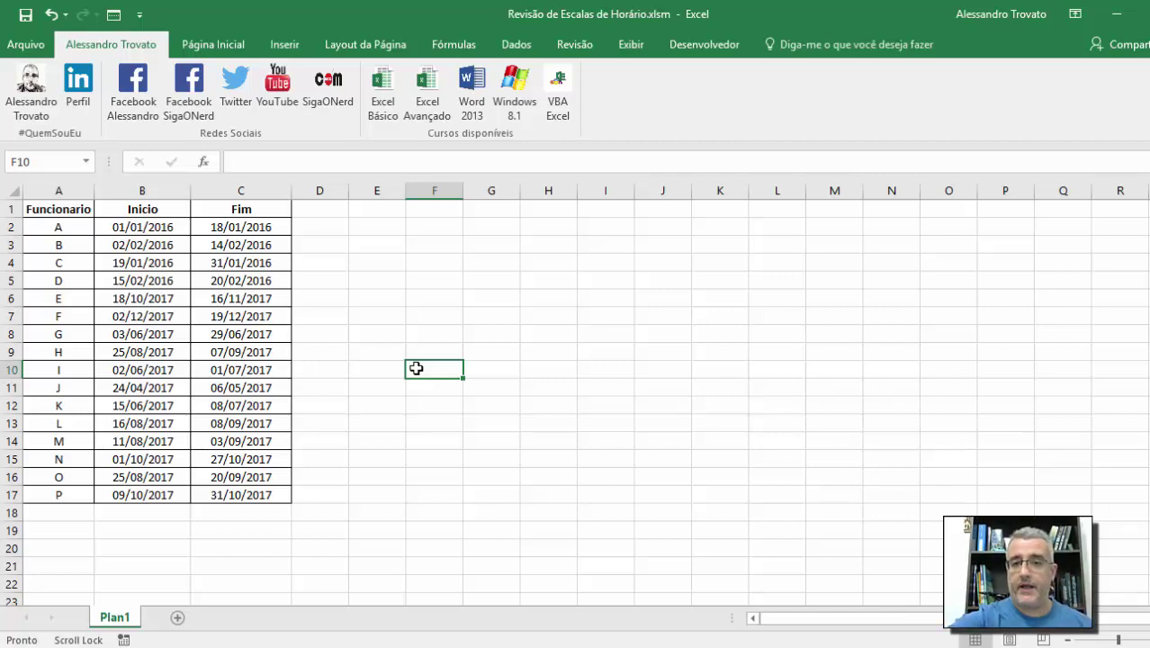
pyautogui.click(259, 335)
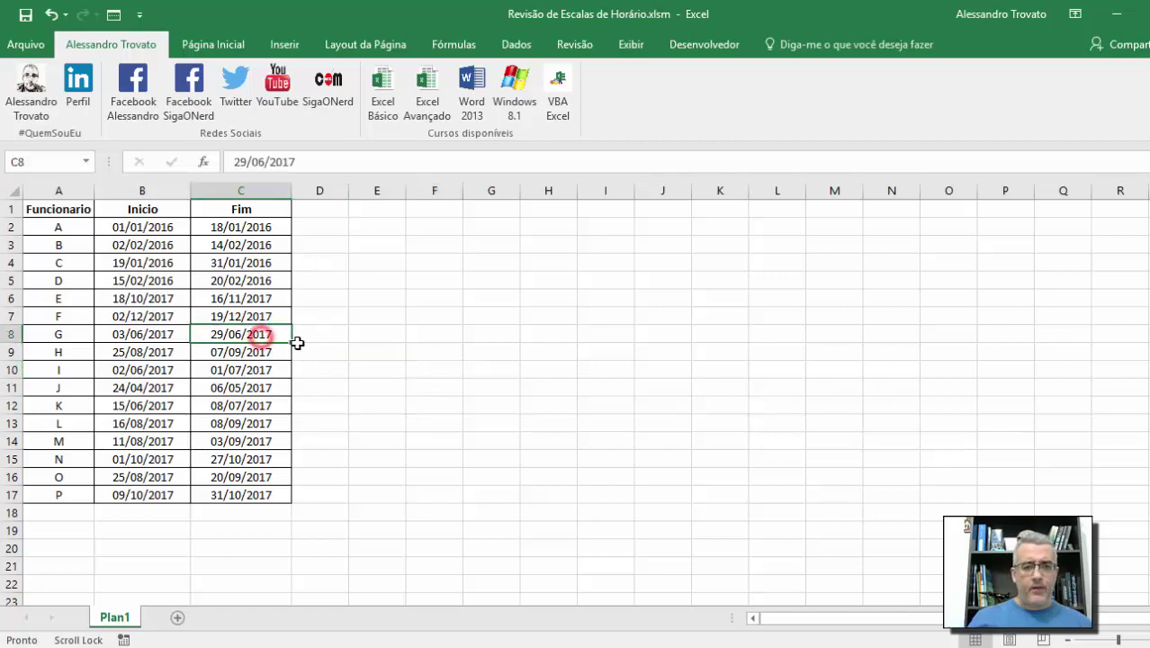
pyautogui.hotkey('ctrl', 'Home')
pyautogui.click(705, 44)
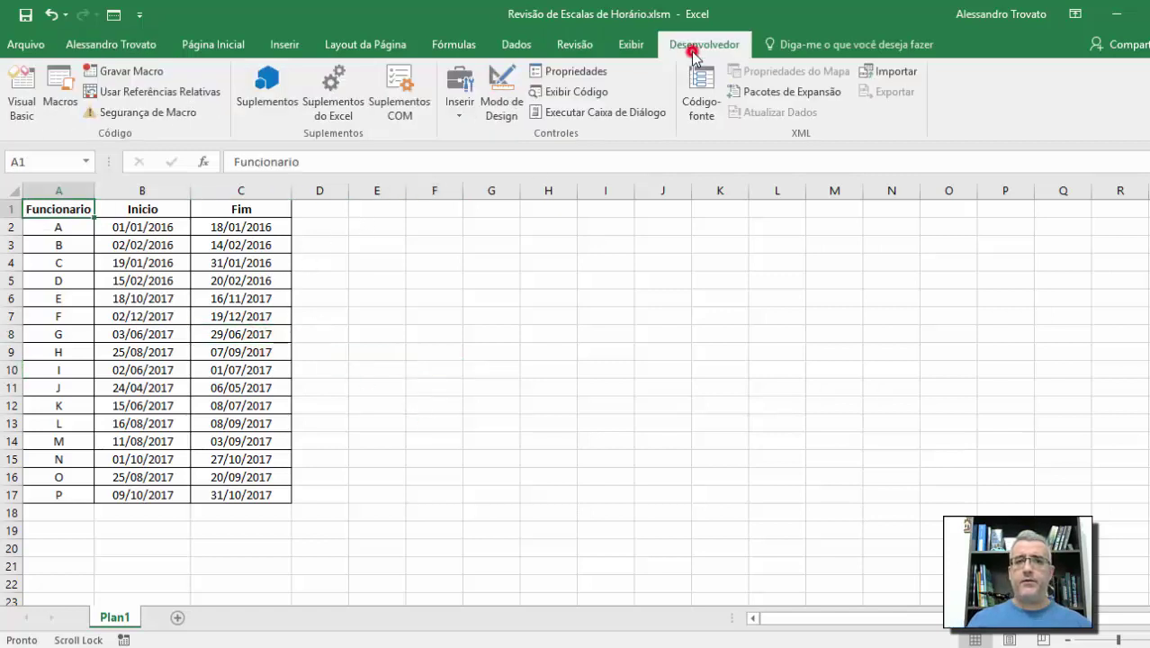
pyautogui.click(465, 90)
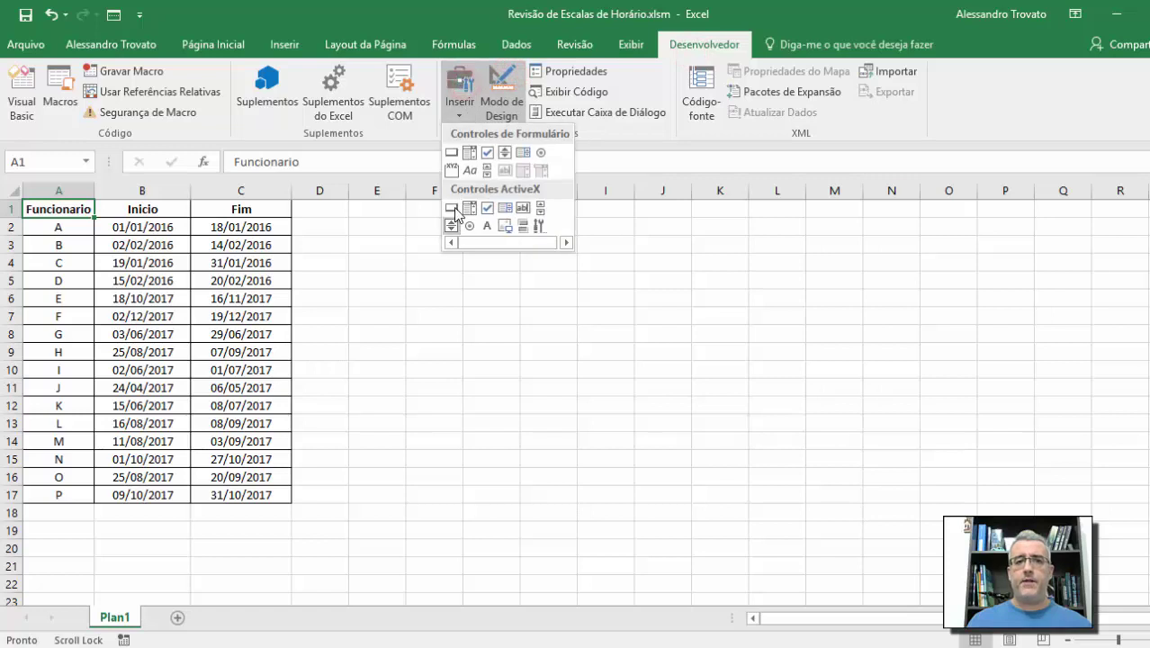
pyautogui.click(453, 207)
pyautogui.click(406, 218)
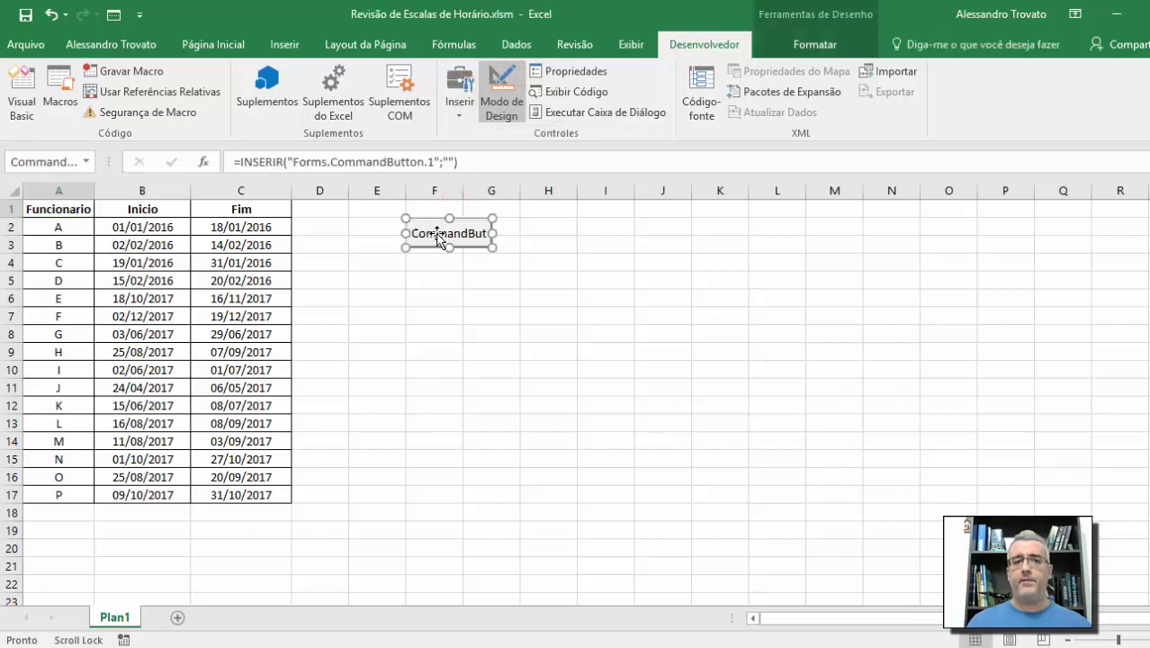
pyautogui.click(575, 71)
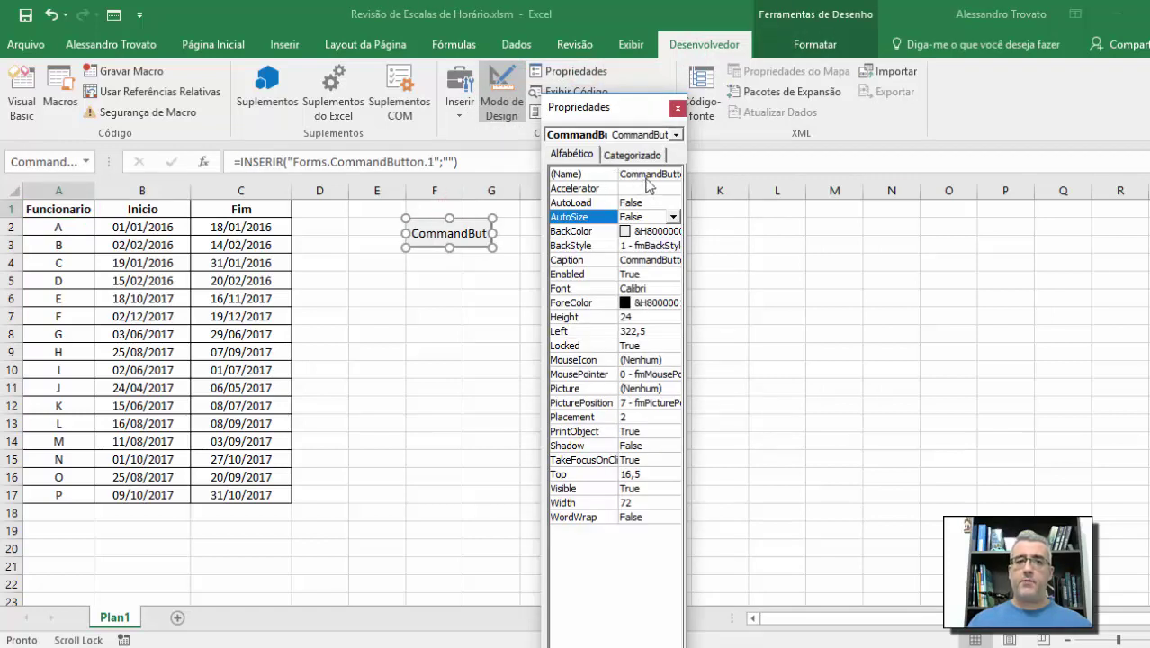
# Name the button btExecuta and set its caption to 'Executa checagem'
pyautogui.click(653, 175)
pyautogui.doubleClick(662, 176)
pyautogui.write('btEx')
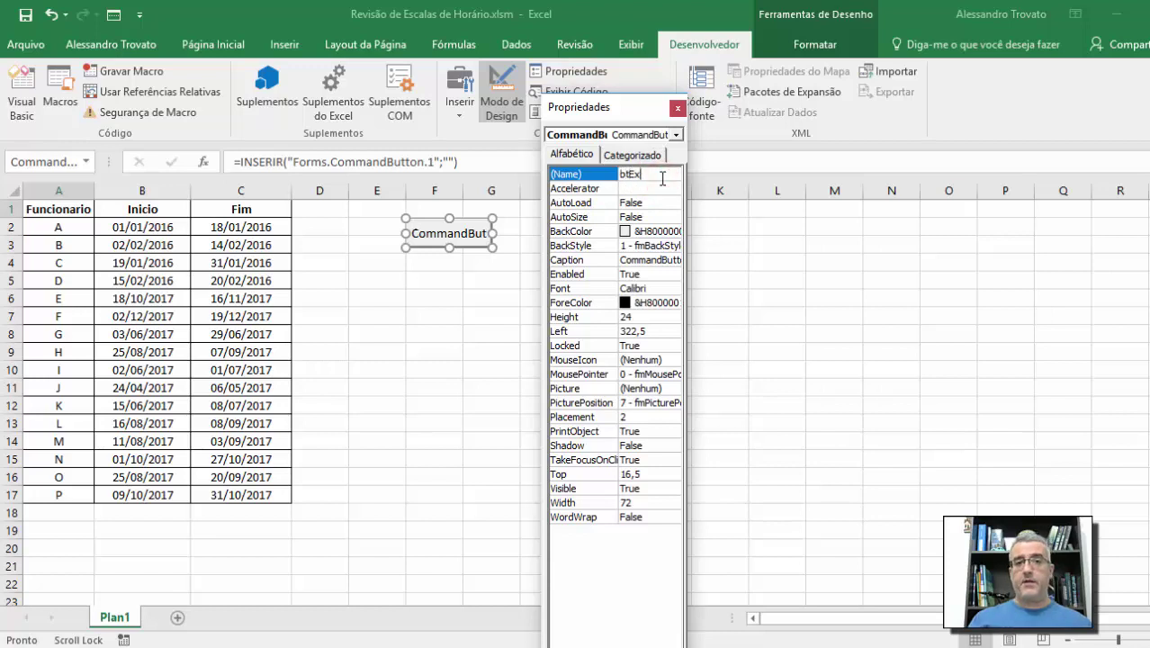
pyautogui.write('ecuta')
pyautogui.press('Return')
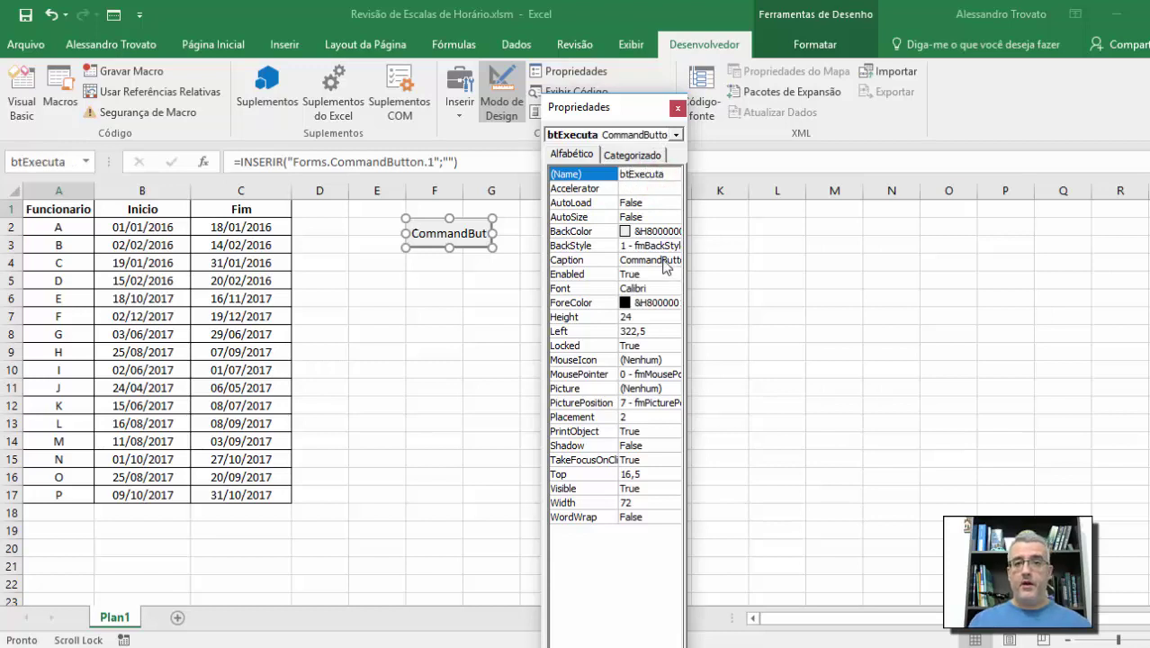
pyautogui.click(652, 261)
pyautogui.doubleClick(651, 261)
pyautogui.write('E')
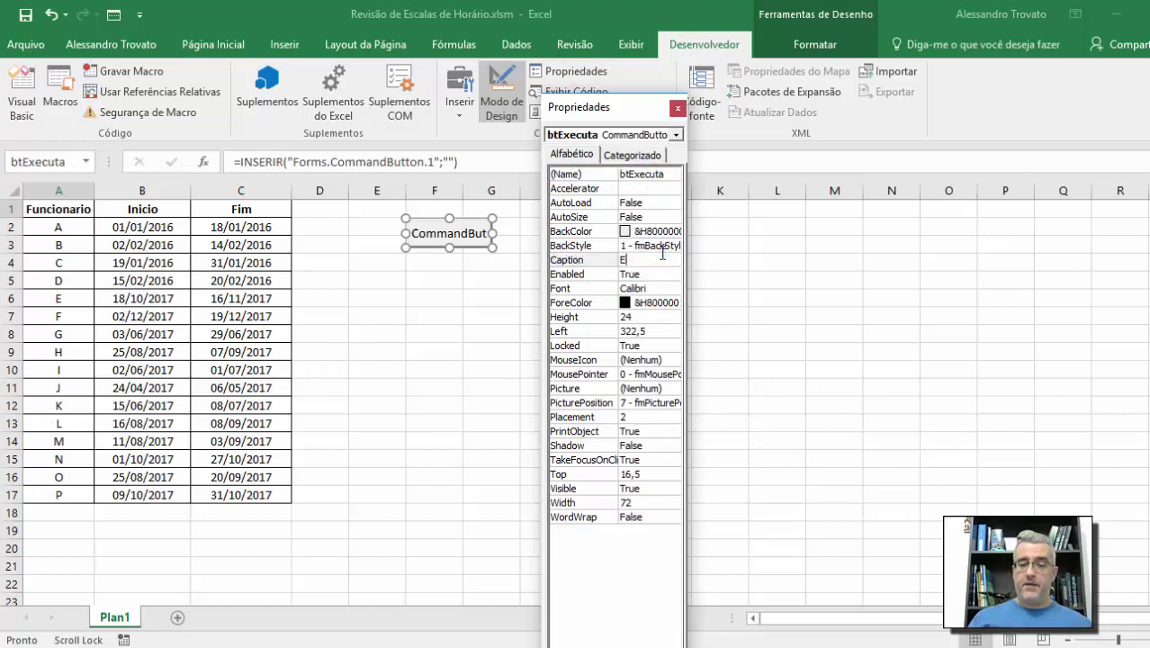
pyautogui.write('xecuta proc')
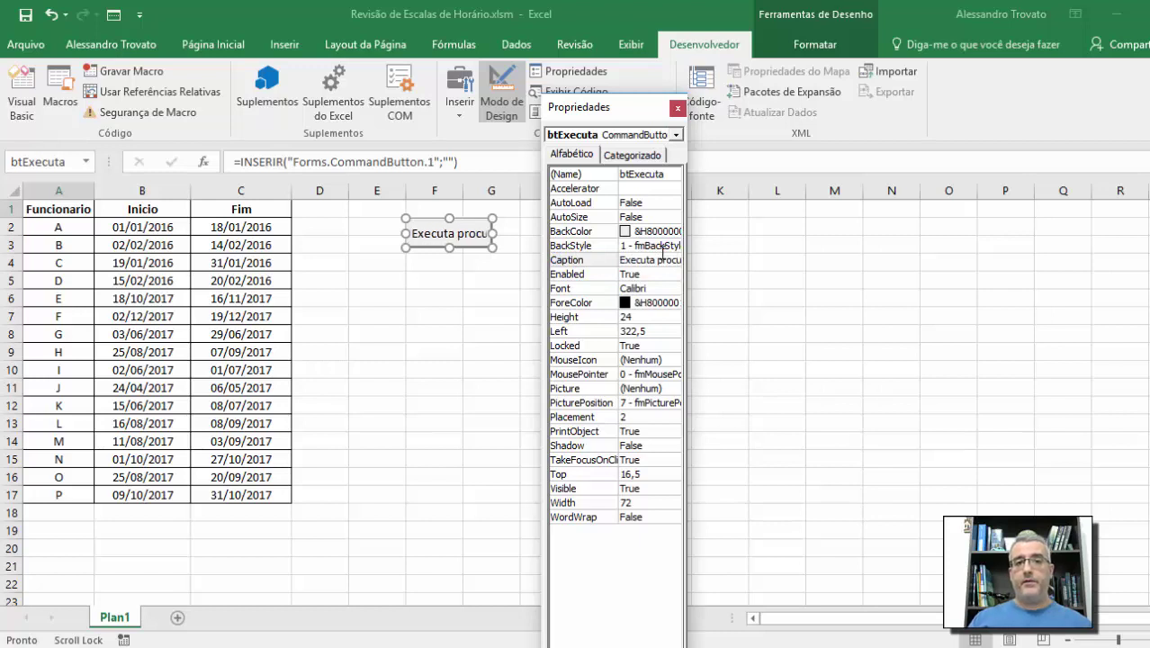
pyautogui.write('u')
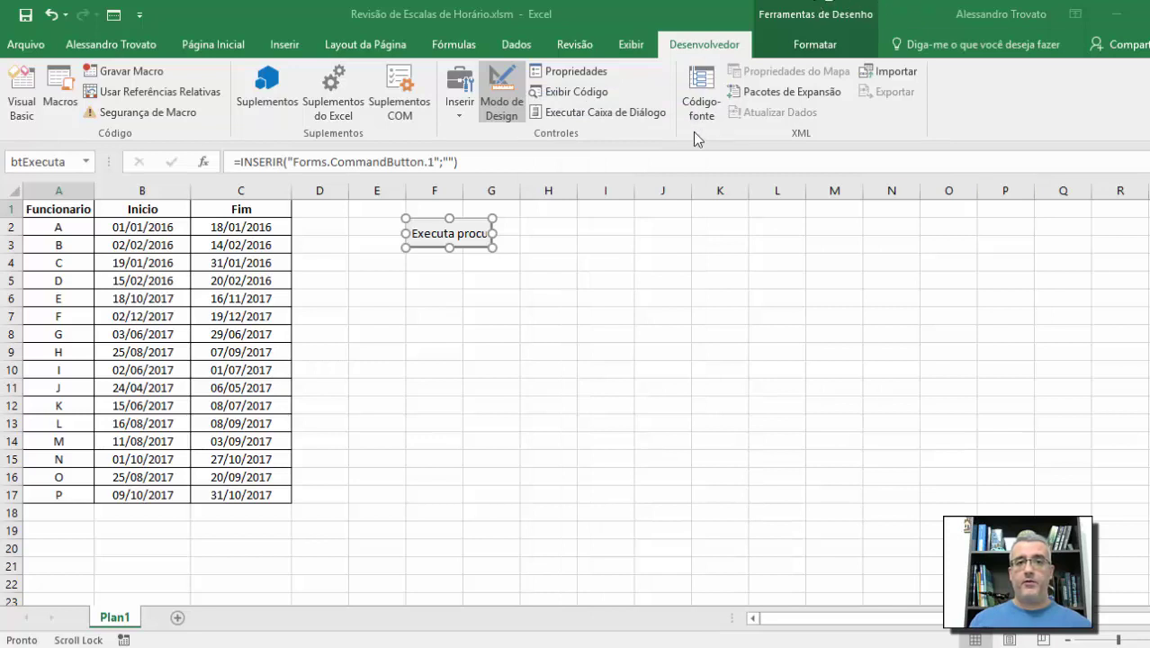
pyautogui.click(563, 72)
pyautogui.doubleClick(662, 260)
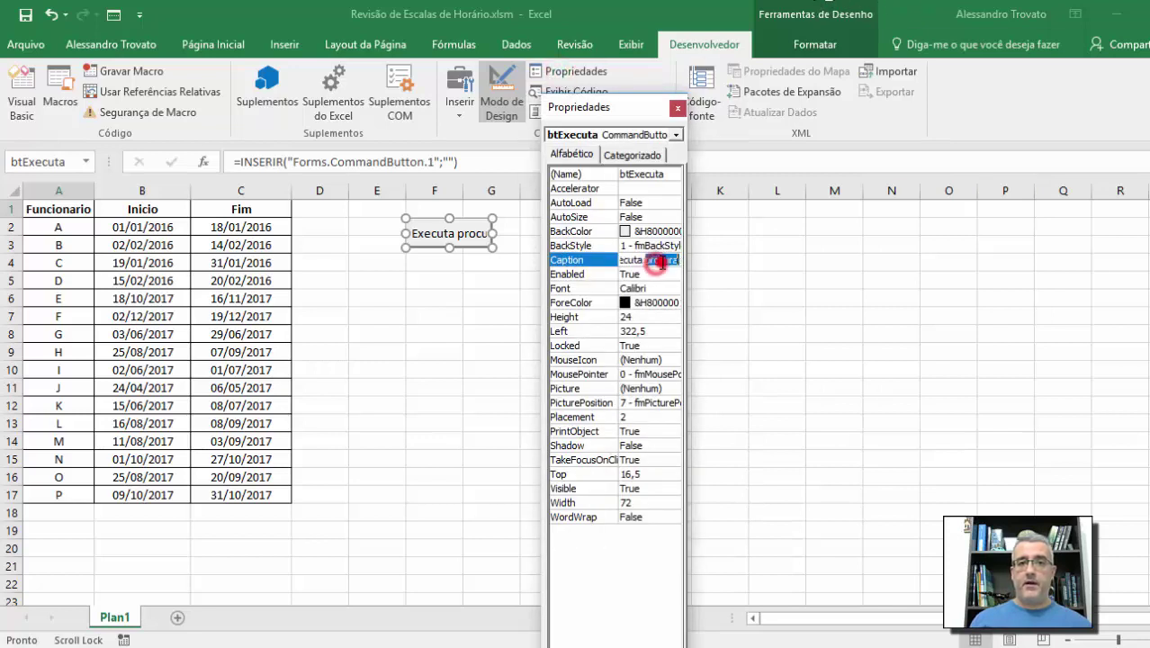
pyautogui.write('chec')
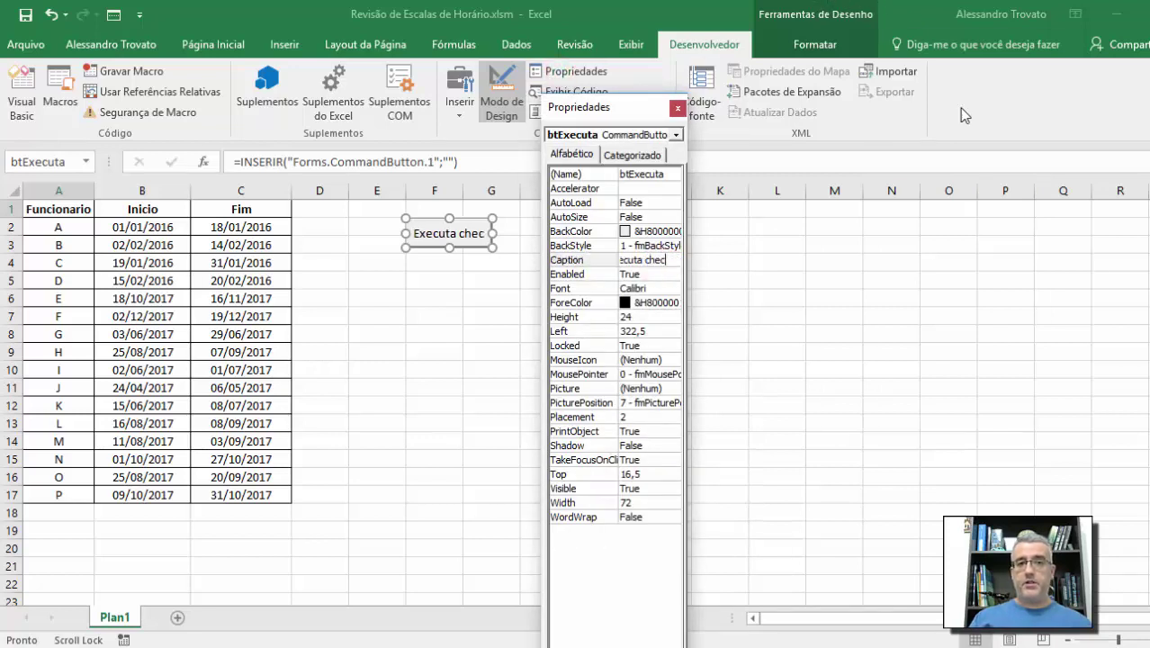
pyautogui.write('agem')
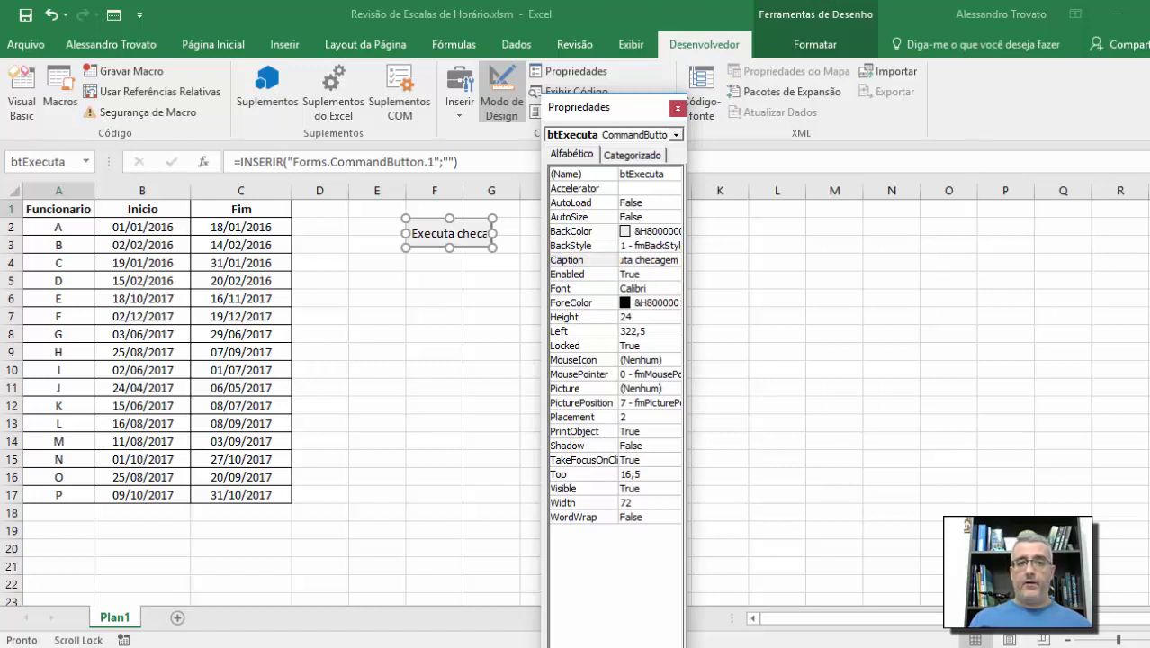
# Widen the button to fit its caption and open its click procedure in the VBA editor
pyautogui.moveTo(494, 233)
pyautogui.mouseDown()
pyautogui.moveTo(526, 233)
pyautogui.moveTo(410, 245)
pyautogui.moveTo(441, 255)
pyautogui.mouseUp()
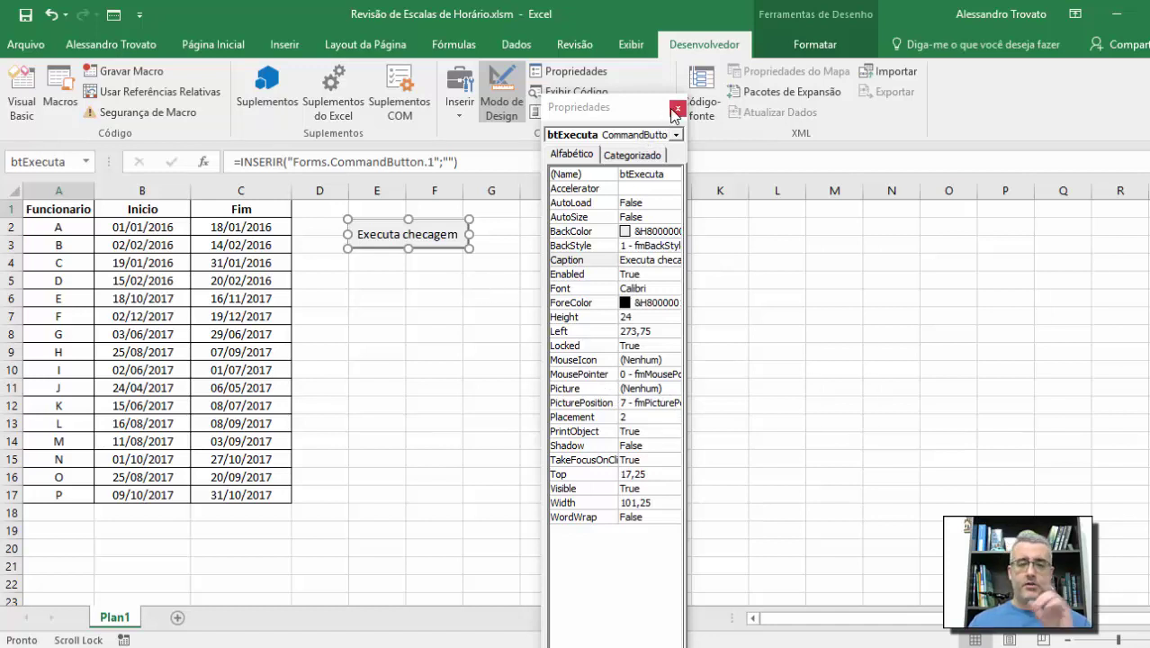
pyautogui.click(676, 107)
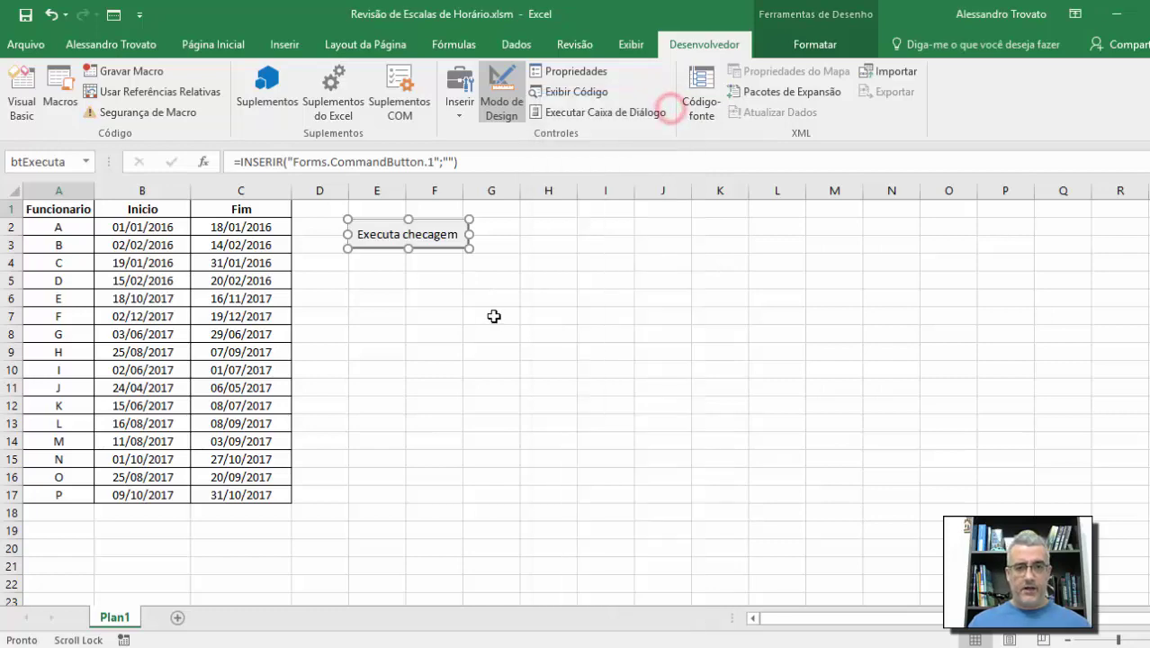
pyautogui.doubleClick(407, 234)
pyautogui.moveTo(592, 57); pyautogui.dragTo(461, 54)
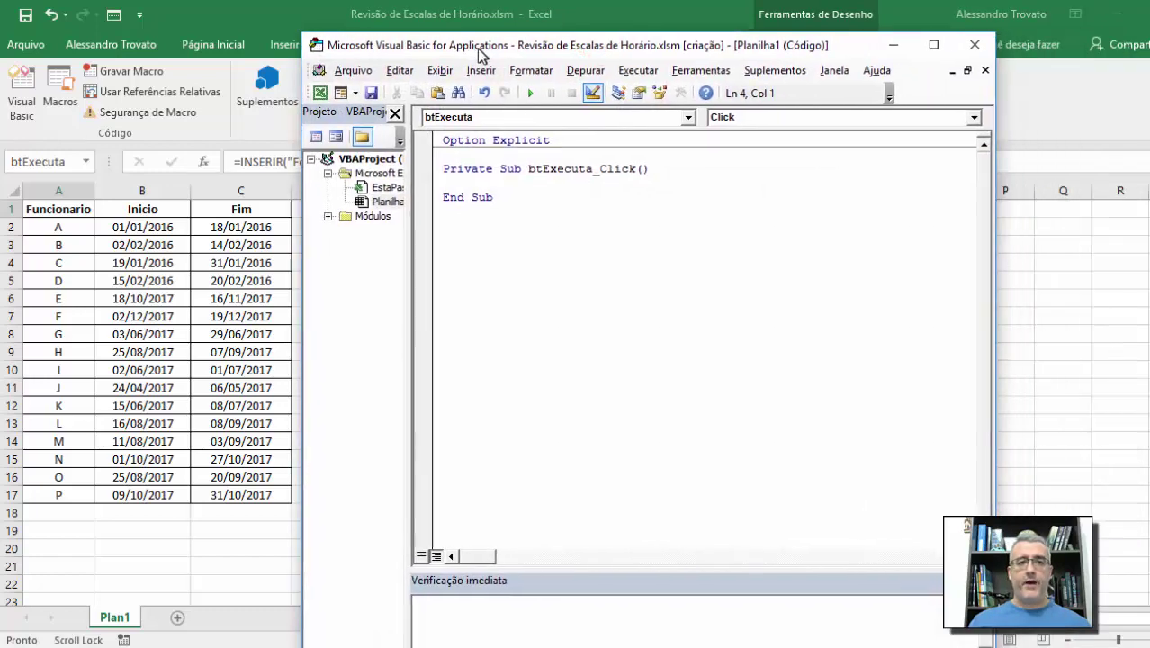
# Add blank lines in btExecuta_Click and shrink the Project Explorer and Immediate panes to enlarge the code
pyautogui.click(471, 182)
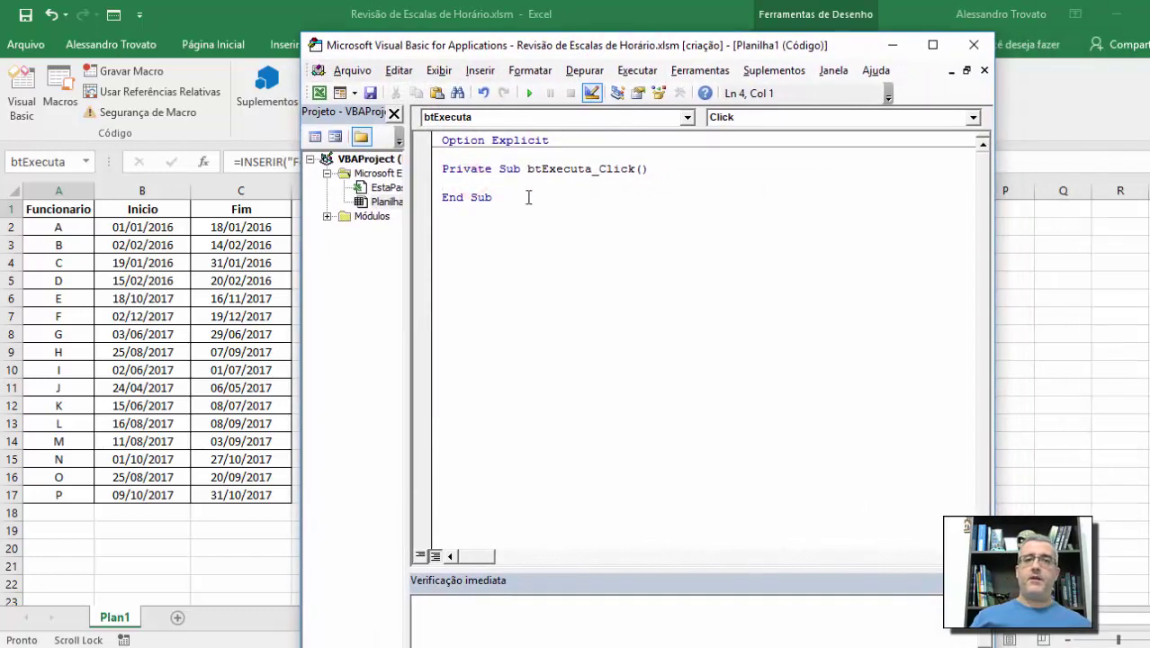
pyautogui.press('Return')
pyautogui.press('Return')
pyautogui.press('Return')
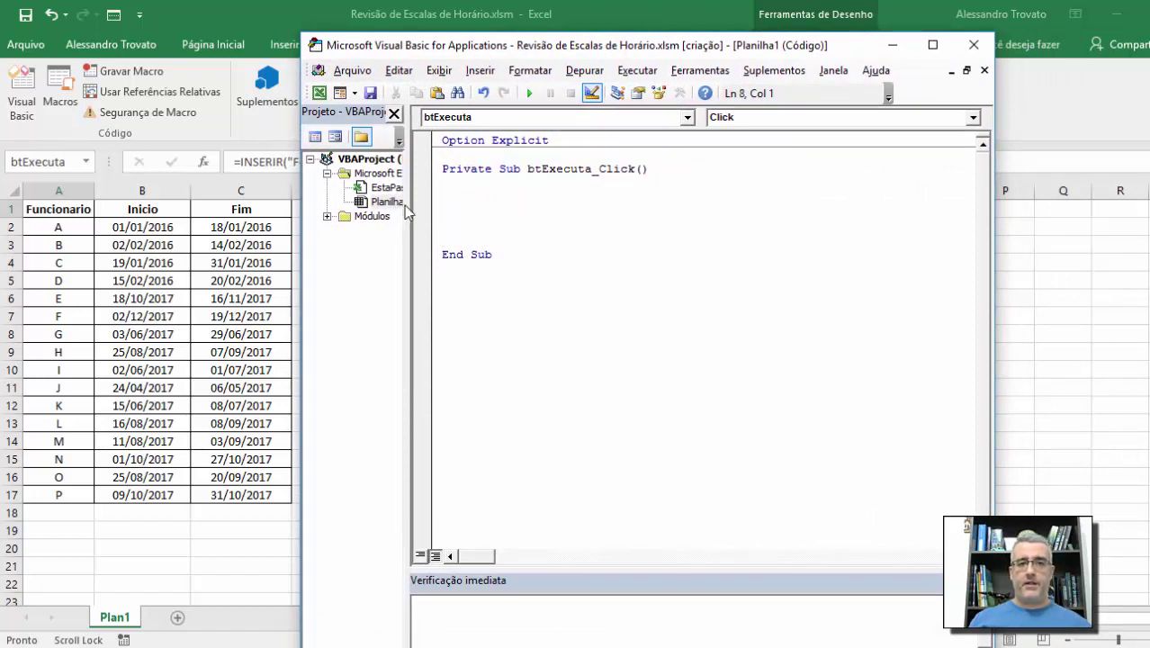
pyautogui.moveTo(405, 205); pyautogui.dragTo(341, 208)
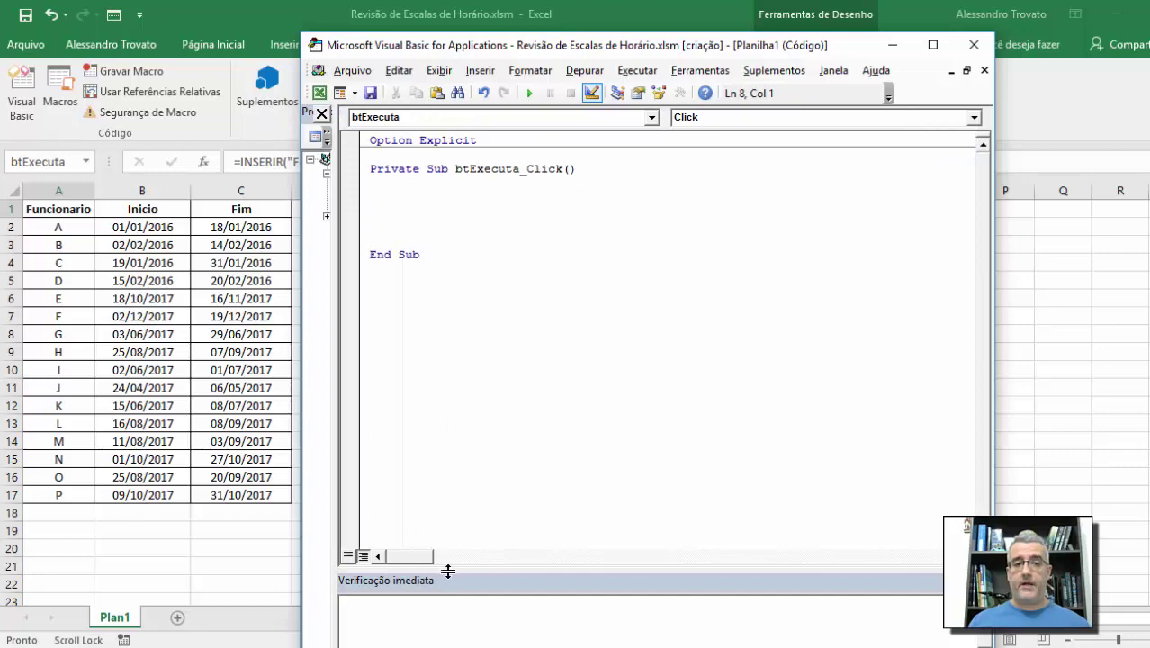
pyautogui.moveTo(447, 577); pyautogui.dragTo(452, 609)
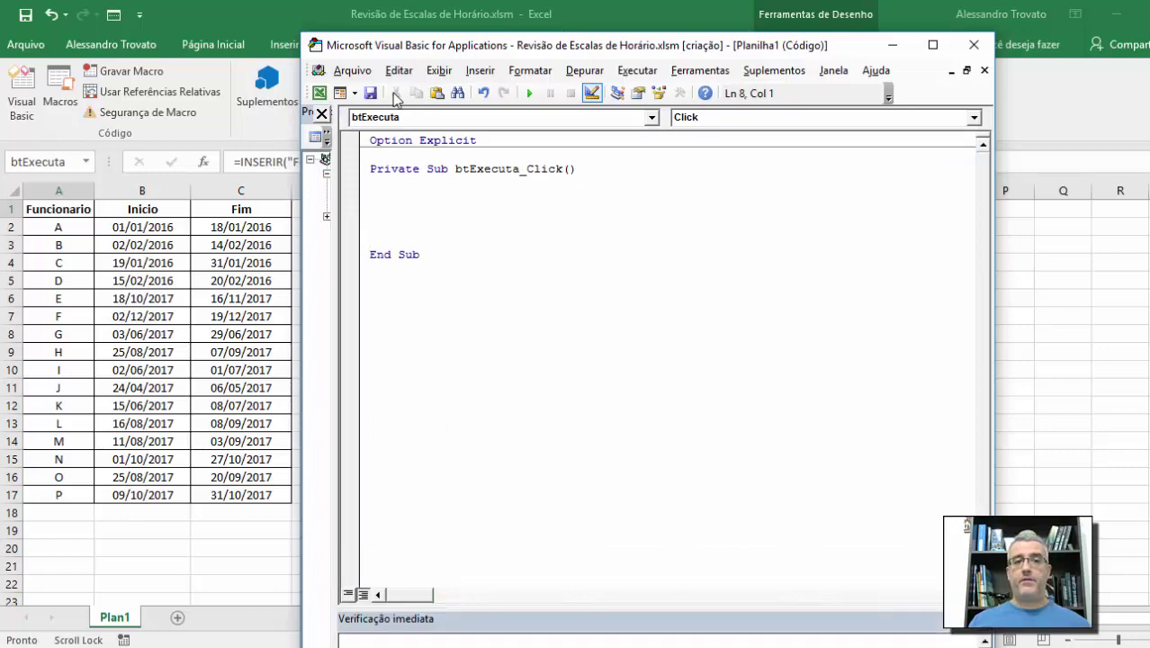
pyautogui.click(412, 129)
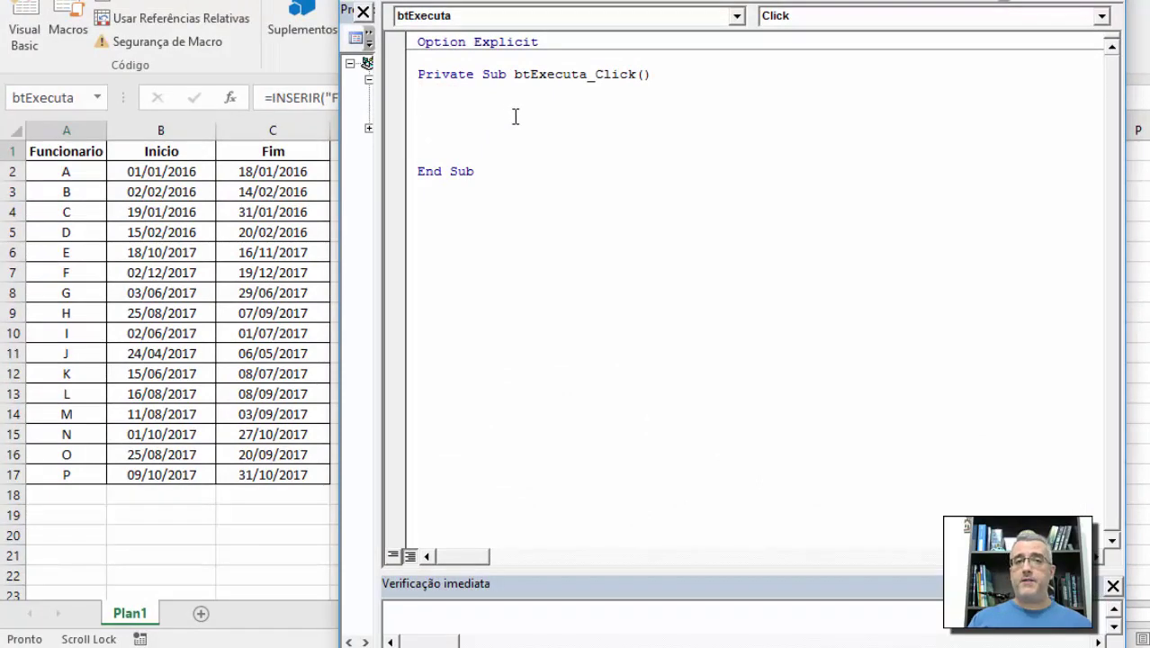
# Write Application.ScreenUpdating = False at the start and ScreenUpdating = True before End Sub
pyautogui.write('Application.scr')
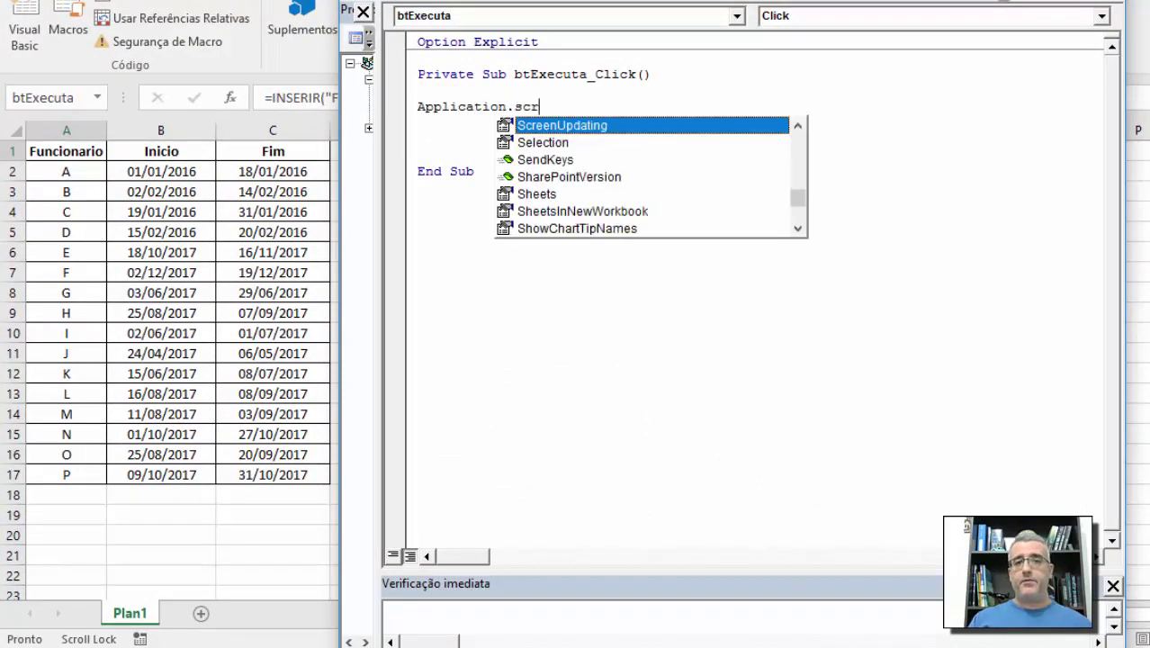
pyautogui.press('Tab')
pyautogui.write('= fals')
pyautogui.press('Tab')
pyautogui.press('Return')
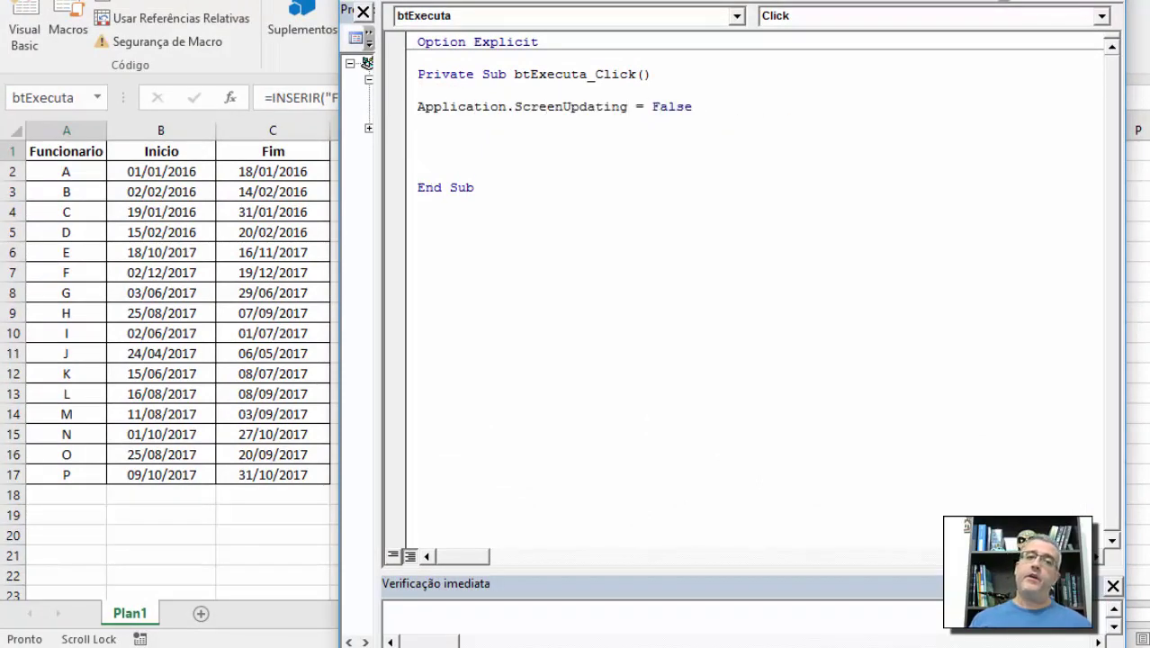
pyautogui.press('Return')
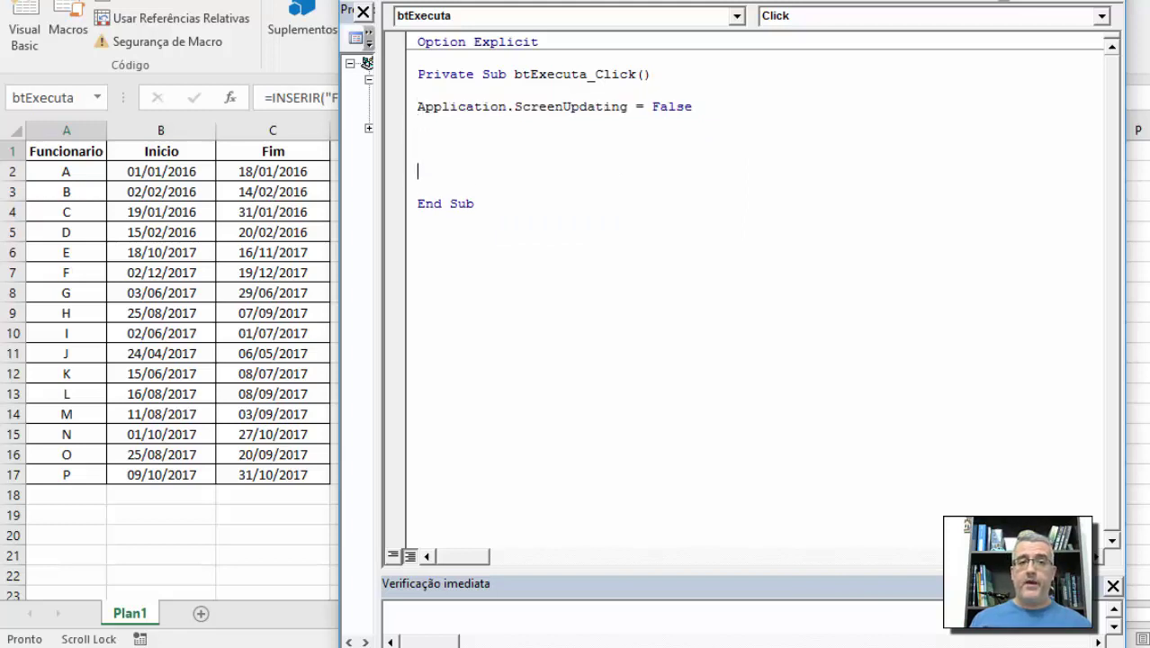
pyautogui.write('Application.ScreenUpdating = False')
pyautogui.doubleClick(671, 171)
pyautogui.write('tr')
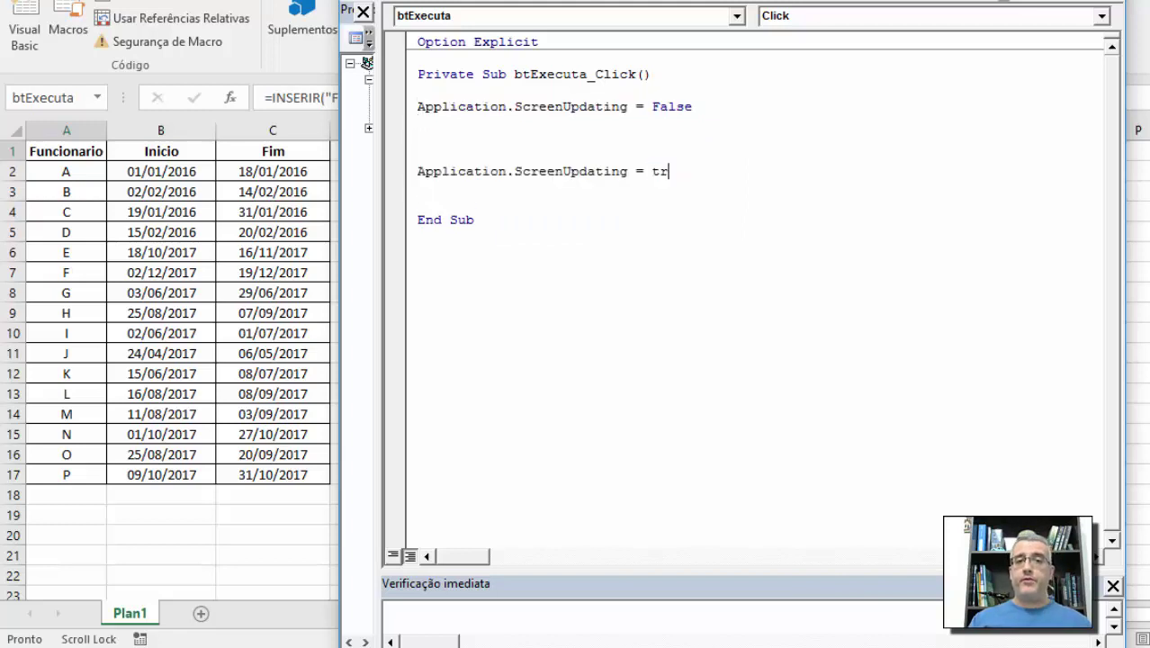
pyautogui.write('ue')
pyautogui.press('Delete')
pyautogui.press('Home')
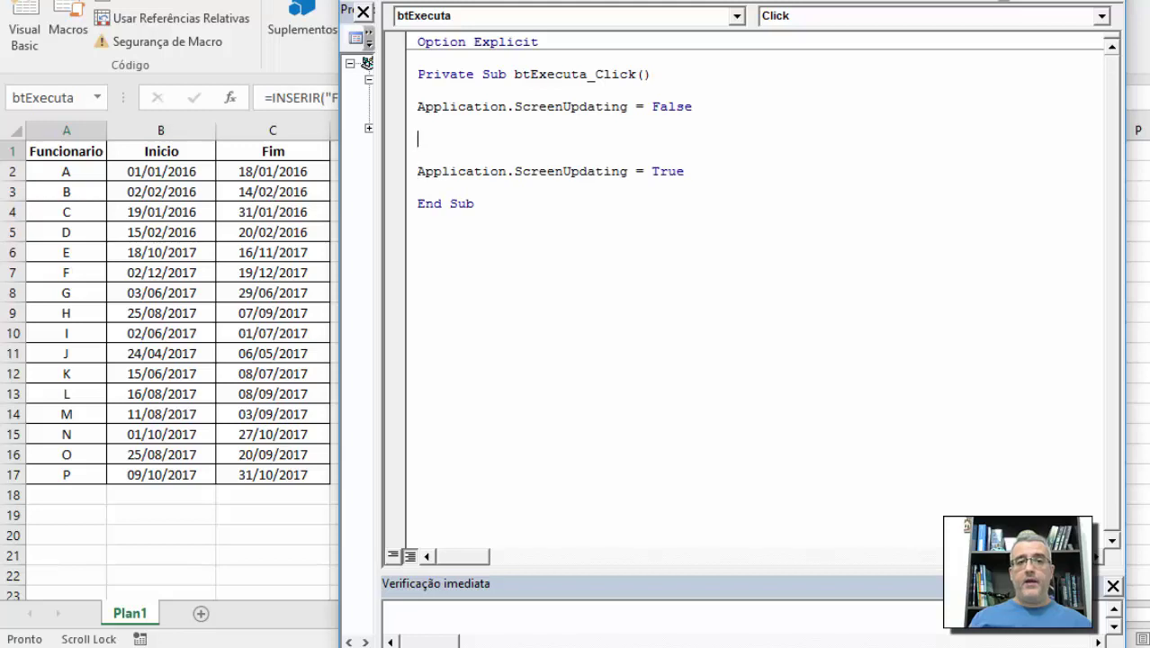
# Add Application.Calculation = xlCalculationManual after the ScreenUpdating = False line
pyautogui.write('Applicatio')
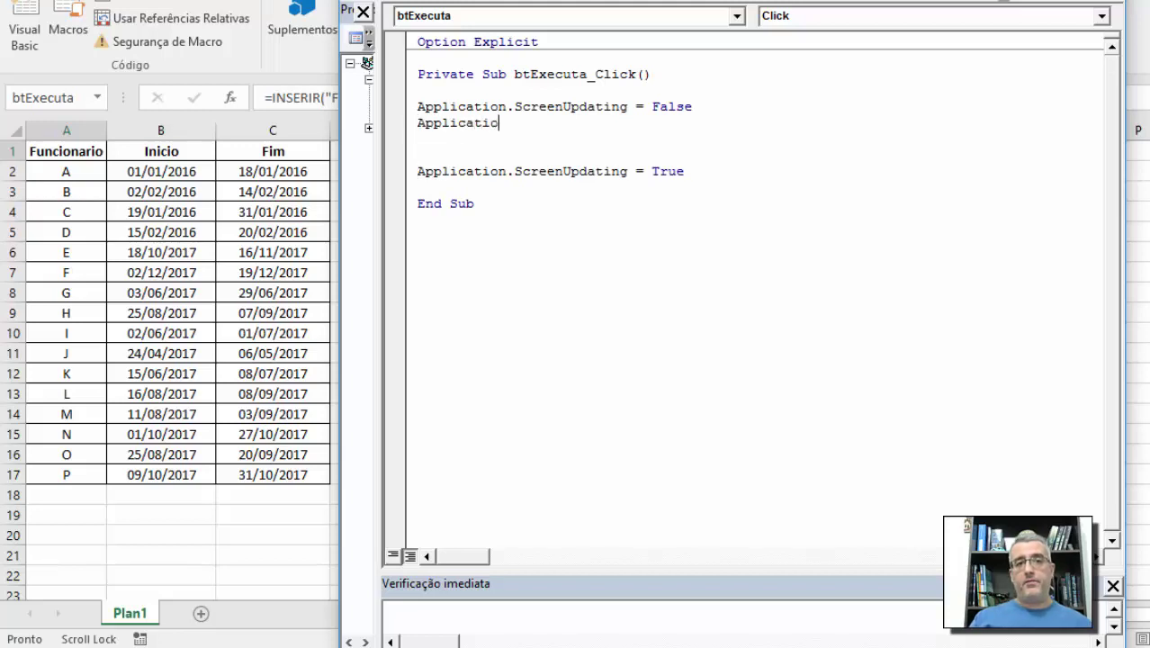
pyautogui.write('n.clac')
pyautogui.press('BackSpace')
pyautogui.press('BackSpace')
pyautogui.press('BackSpace')
pyautogui.write('a')
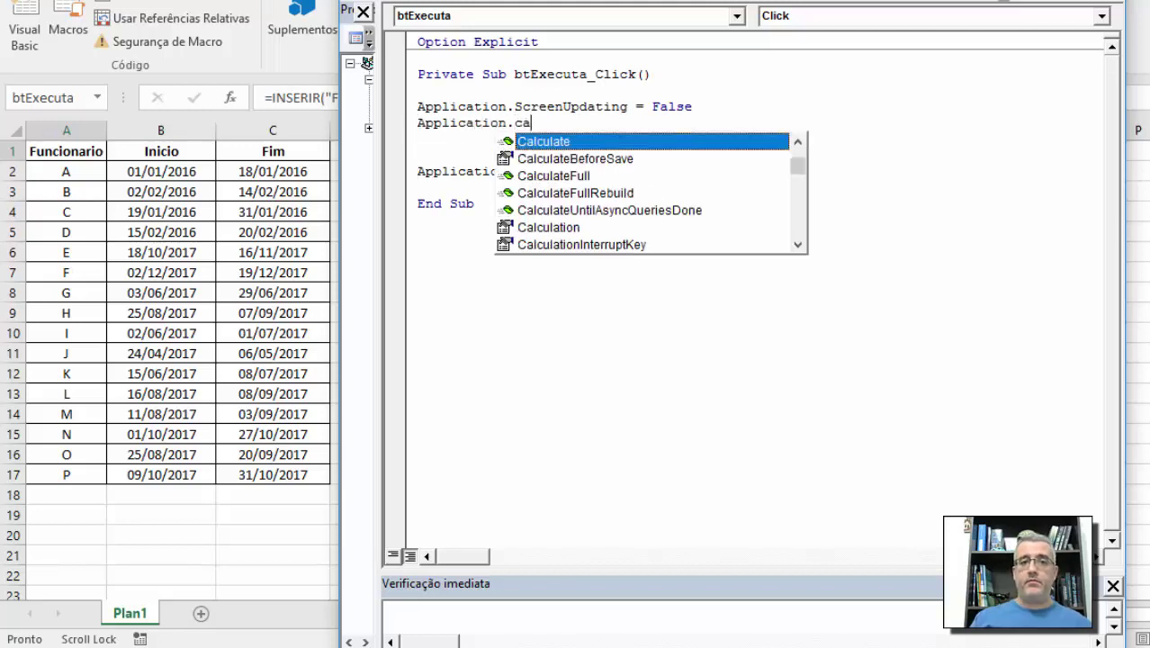
pyautogui.write('lcu')
pyautogui.press('Down')
pyautogui.press('Down')
pyautogui.press('Down')
pyautogui.press('Down')
pyautogui.press('Down')
pyautogui.press('Up')
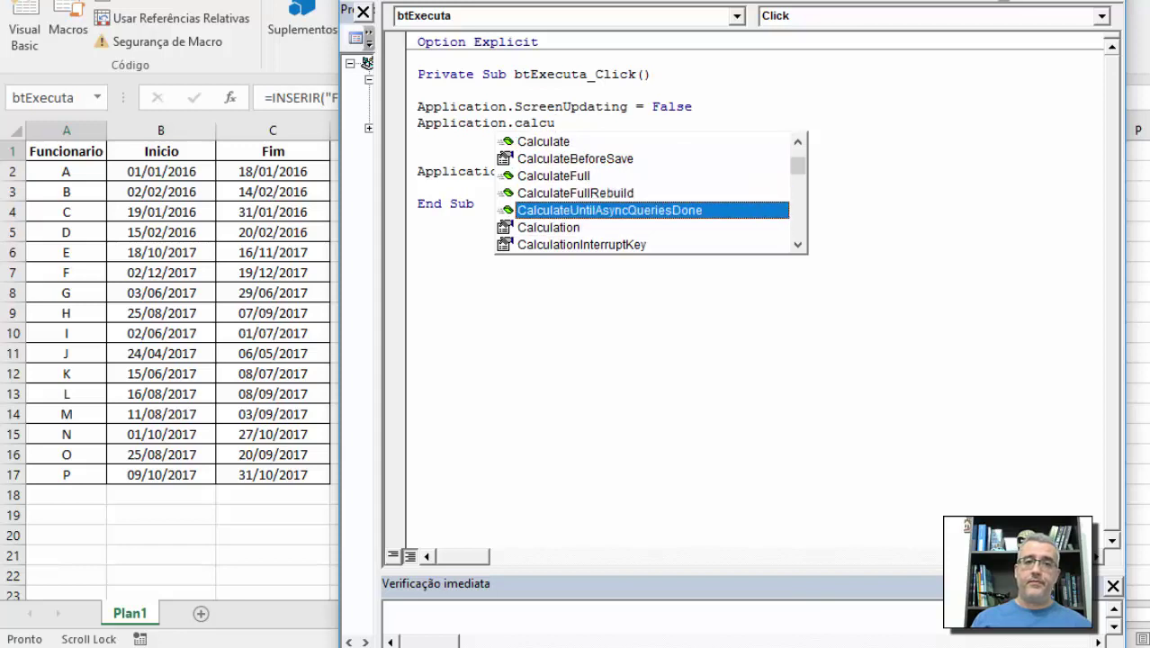
pyautogui.press('Tab')
pyautogui.press('Down')
pyautogui.press('BackSpace')
pyautogui.press('BackSpace')
pyautogui.press('BackSpace')
pyautogui.press('BackSpace')
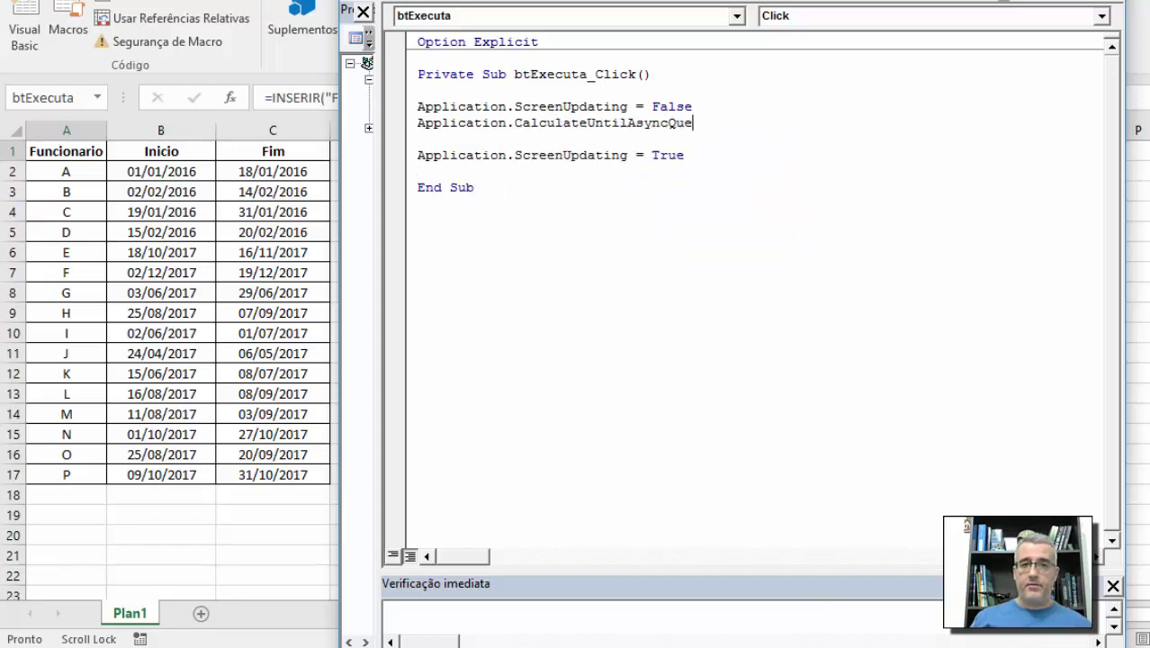
pyautogui.press('BackSpace')
pyautogui.press('BackSpace')
pyautogui.press('BackSpace')
pyautogui.write('ion ')
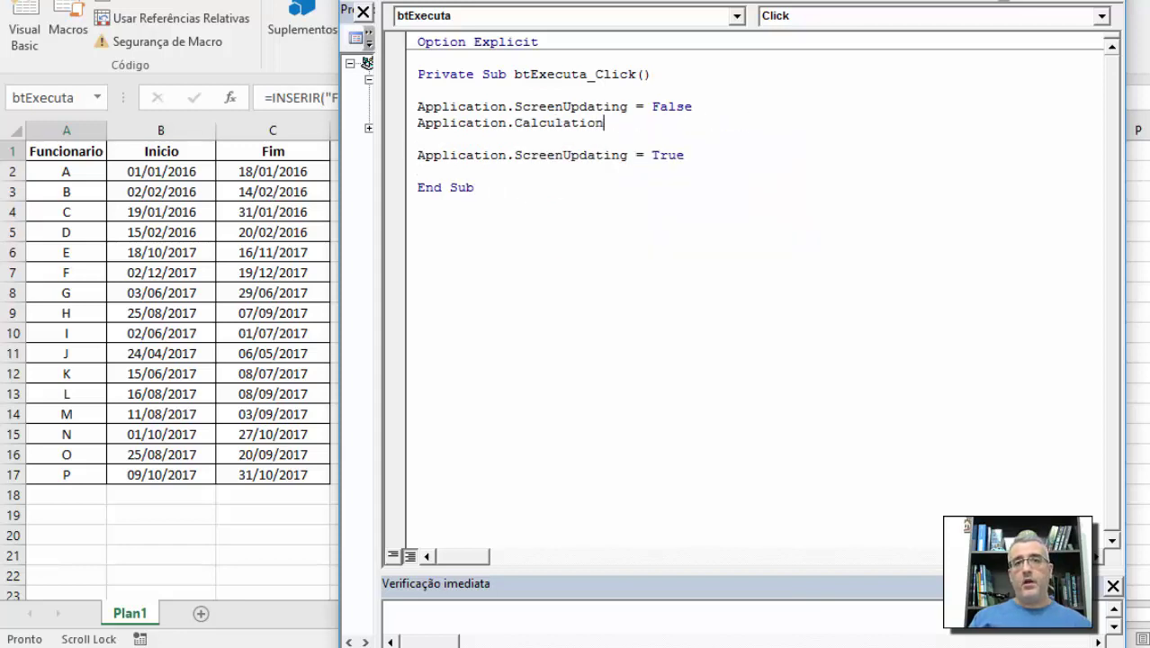
pyautogui.write('= ')
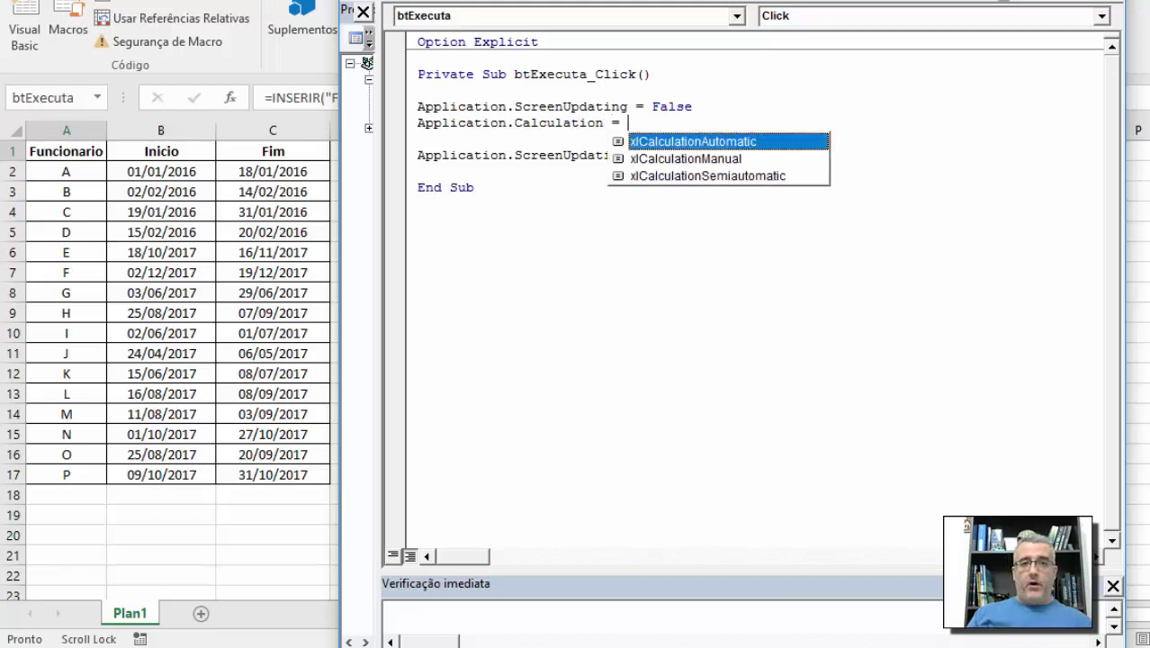
pyautogui.write('xl')
pyautogui.press('Down')
pyautogui.press('Tab')
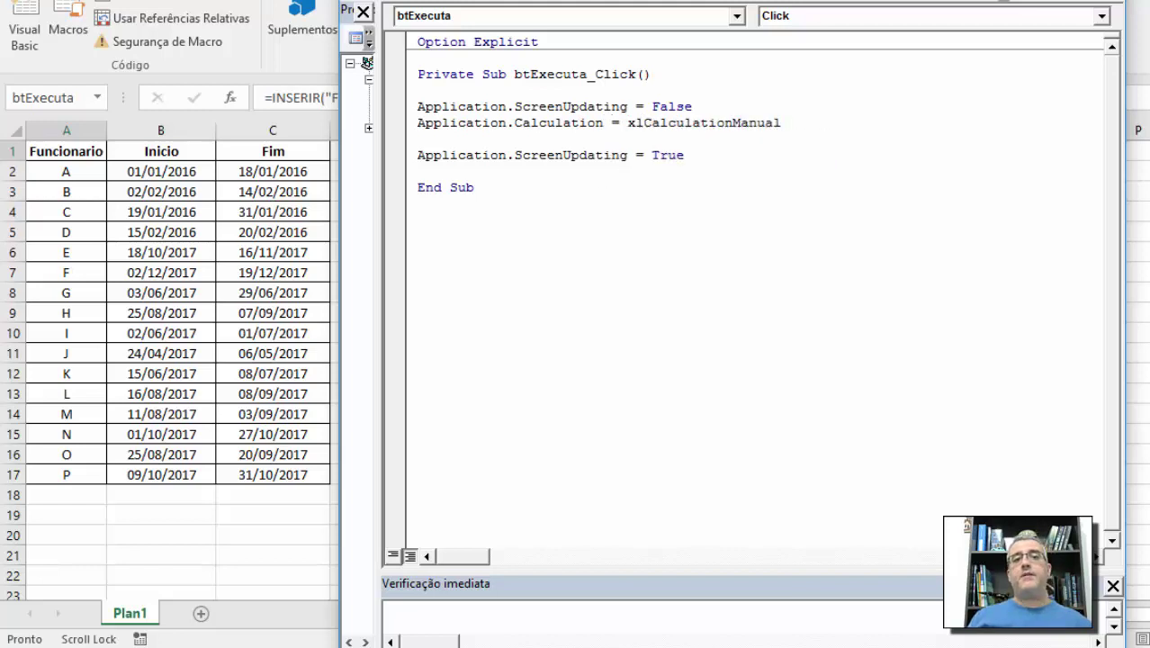
pyautogui.press('Return')
# Duplicate the calculation line above ScreenUpdating = True as xlCalculationAutomatic, with blank lines between
pyautogui.hotkey('shift', 'End')
pyautogui.hotkey('ctrl', 'c')
pyautogui.press('Down')
pyautogui.press('Down')
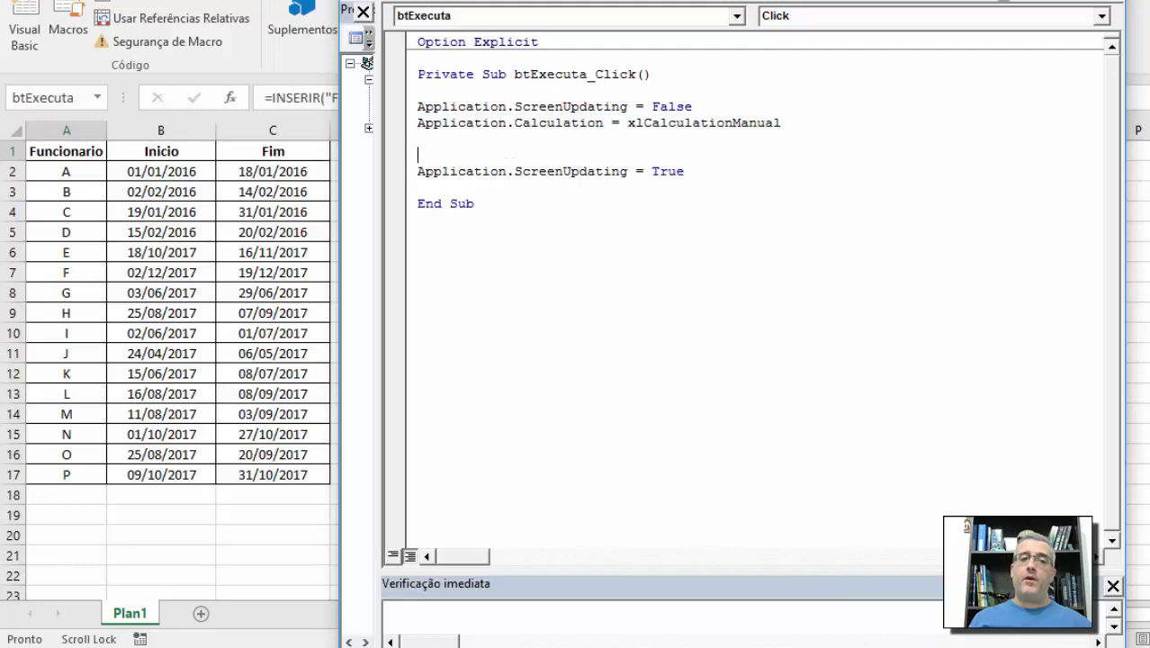
pyautogui.press('Return')
pyautogui.hotkey('ctrl', 'v')
pyautogui.hotkey('ctrl', 'shift', 'Left')
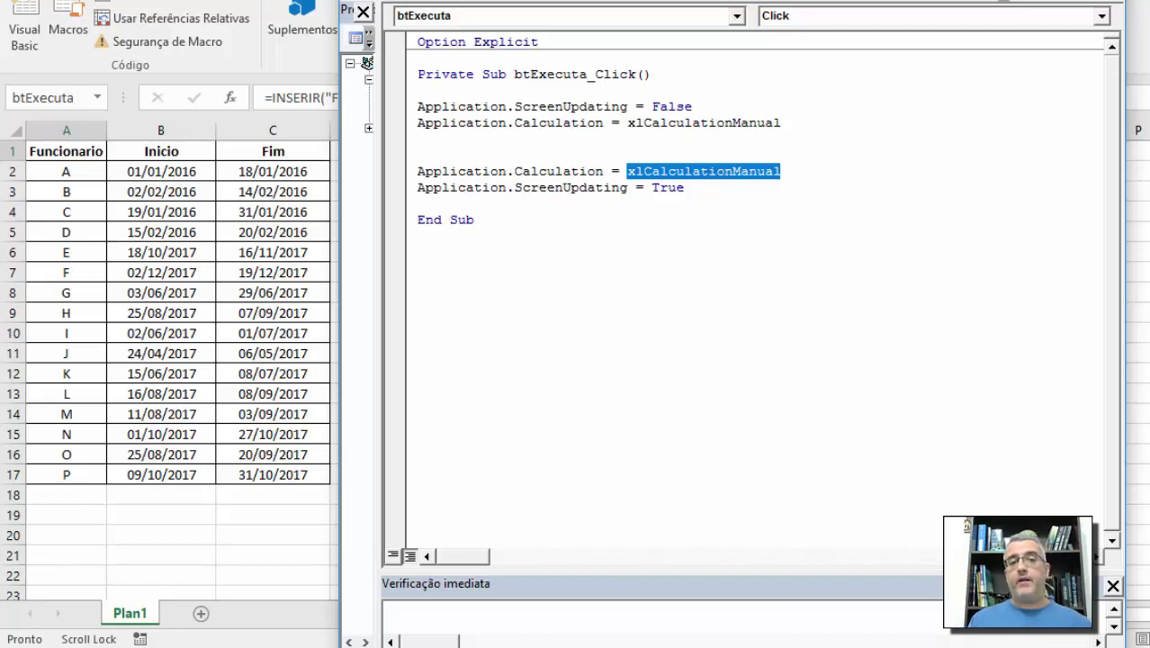
pyautogui.write('xç')
pyautogui.write('c')
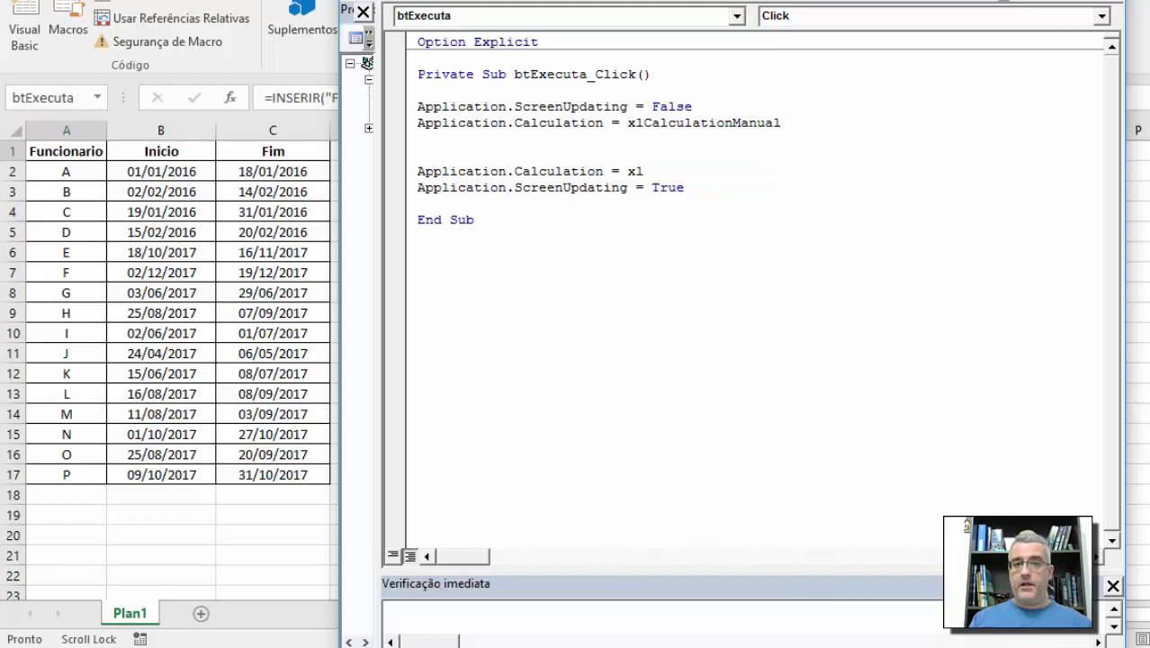
pyautogui.hotkey('ctrl', 'j')
pyautogui.press('Tab')
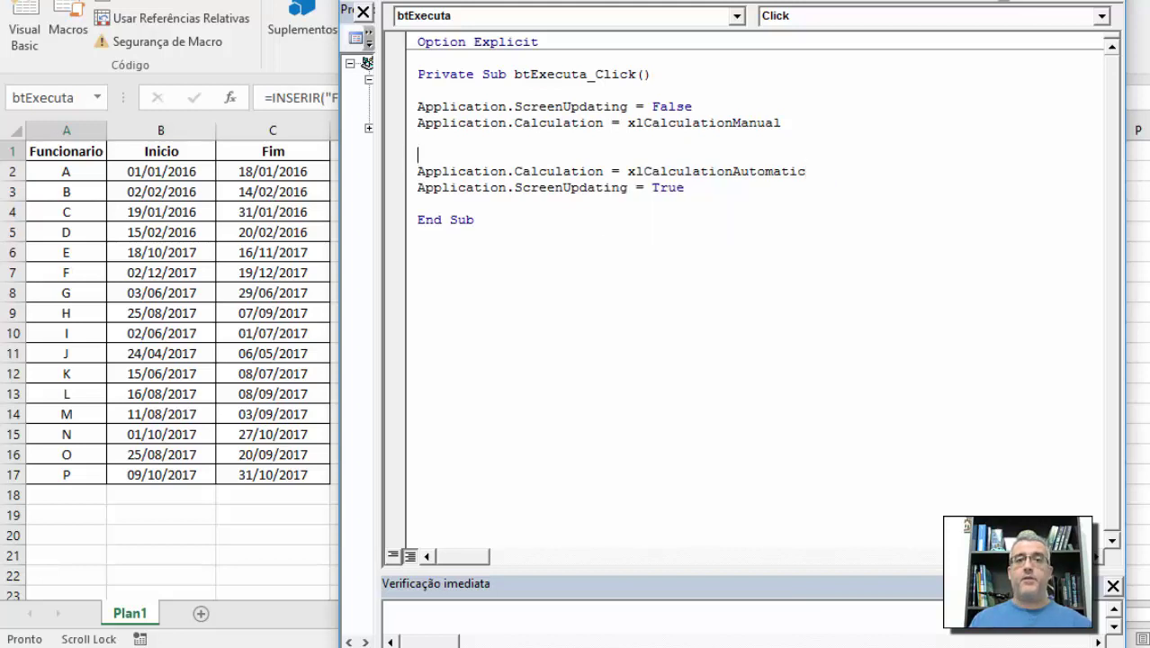
pyautogui.press('Down')
pyautogui.press('Return')
pyautogui.press('Return')
pyautogui.press('Return')
pyautogui.press('Up')
pyautogui.press('Up')
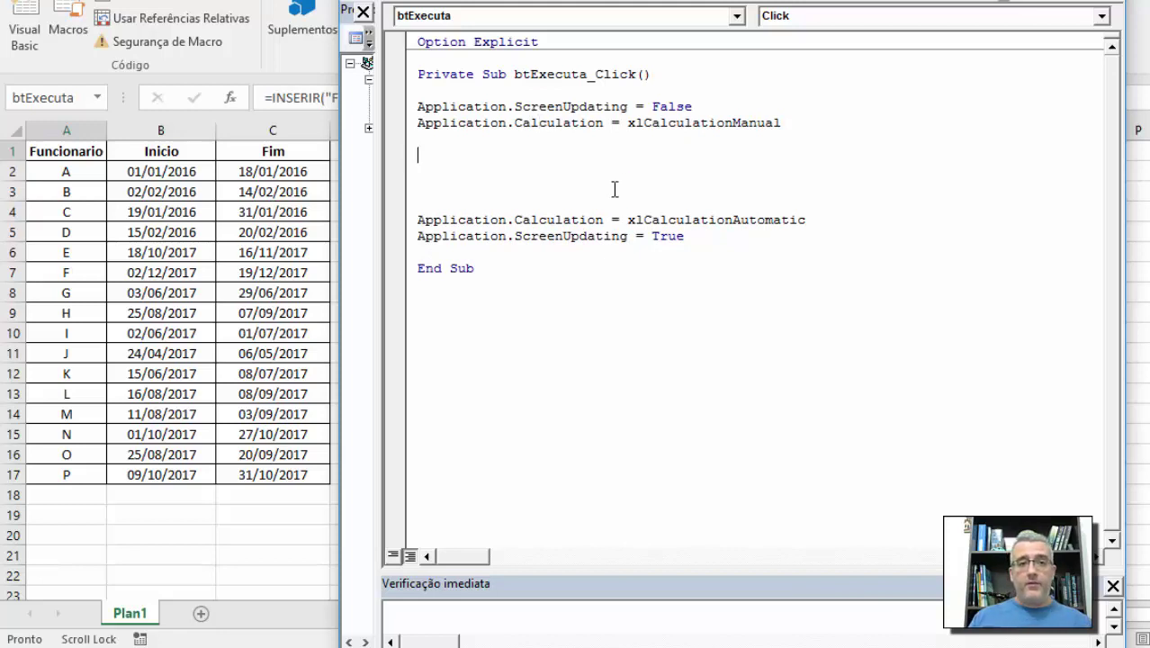
# Type the comment 'Declaração de variáveis, a dashed divider comment line below it, and blank lines
pyautogui.write("'Declaração de ")
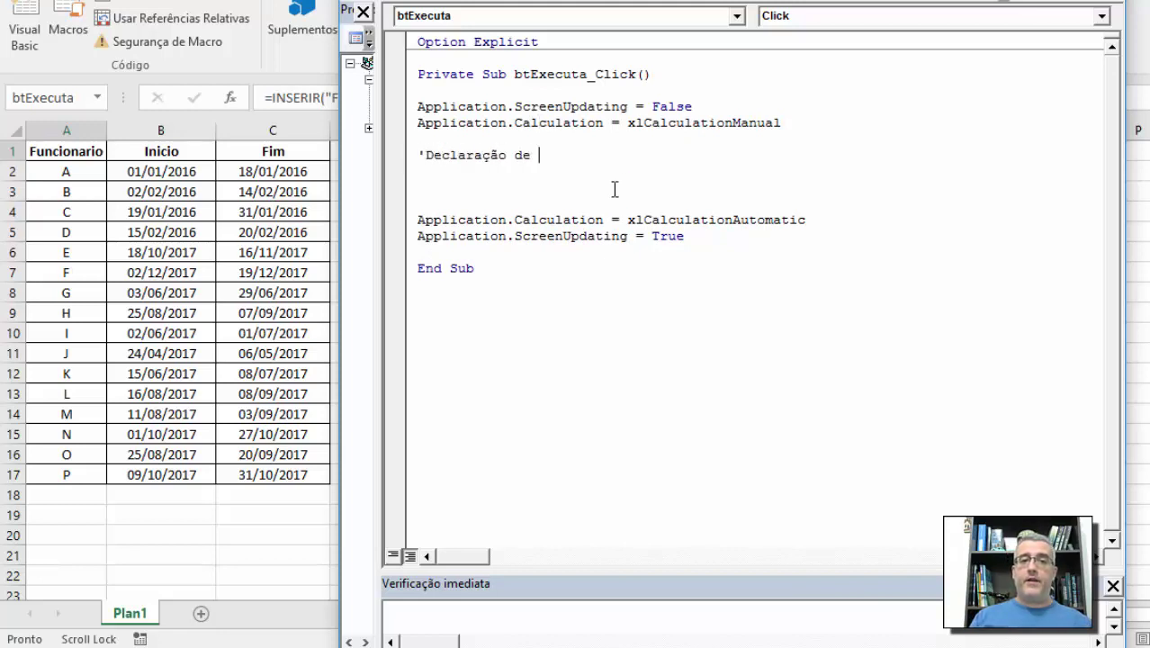
pyautogui.write('variáveis')
pyautogui.press('Return')
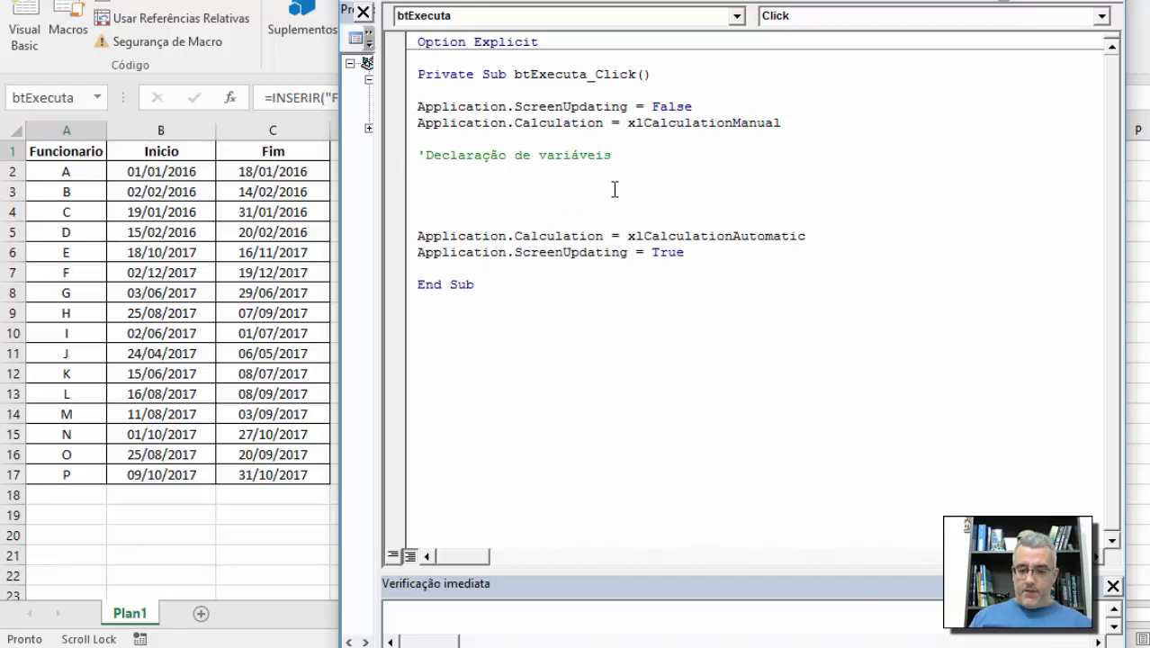
pyautogui.write("'---------------------------")
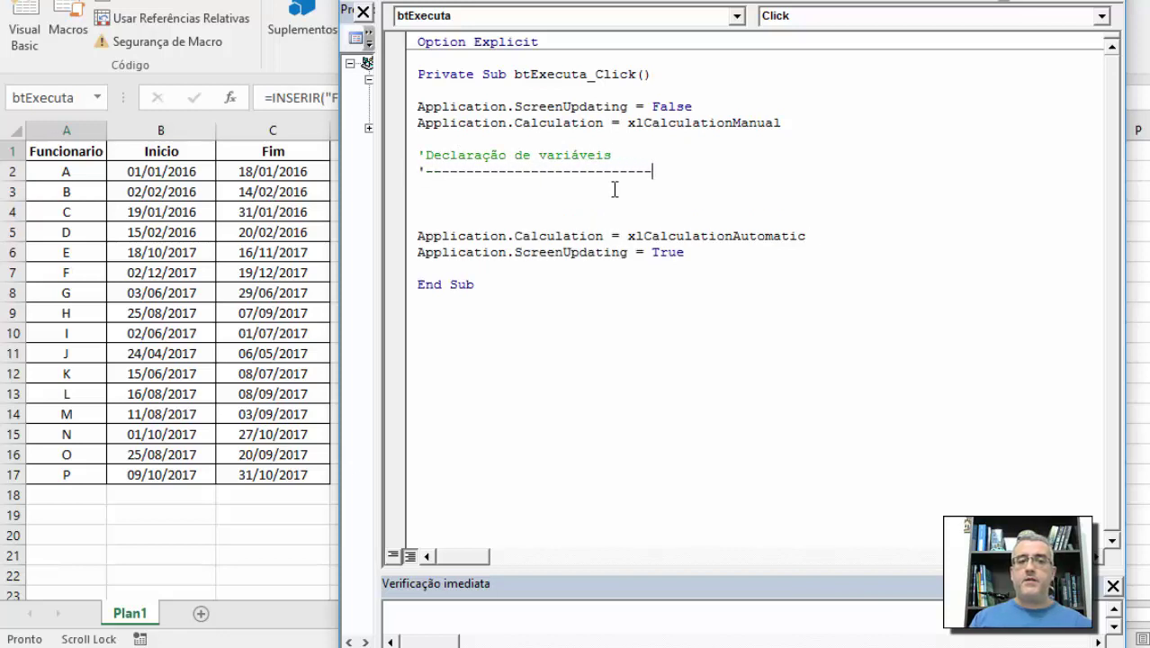
pyautogui.write('----------------')
pyautogui.press('Return')
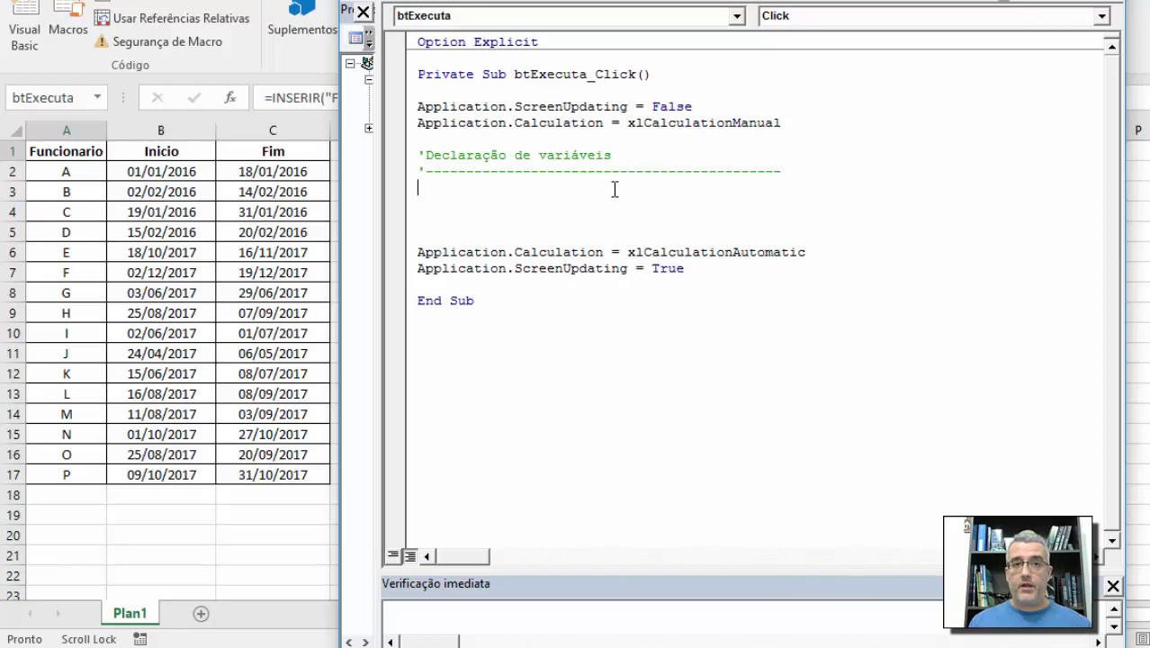
pyautogui.press('Return')
pyautogui.press('Return')
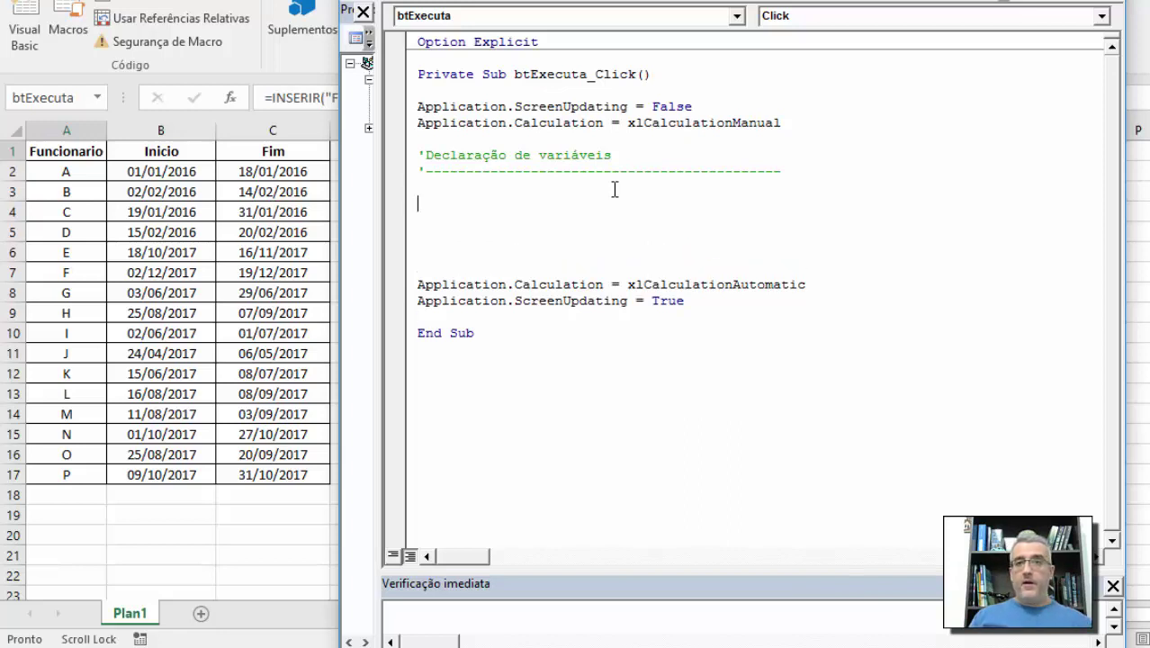
# Declare WB As Workbook and W As Worksheet
pyautogui.write('Dim WB')
pyautogui.press('Up')
pyautogui.hotkey('ctrl', 'y')
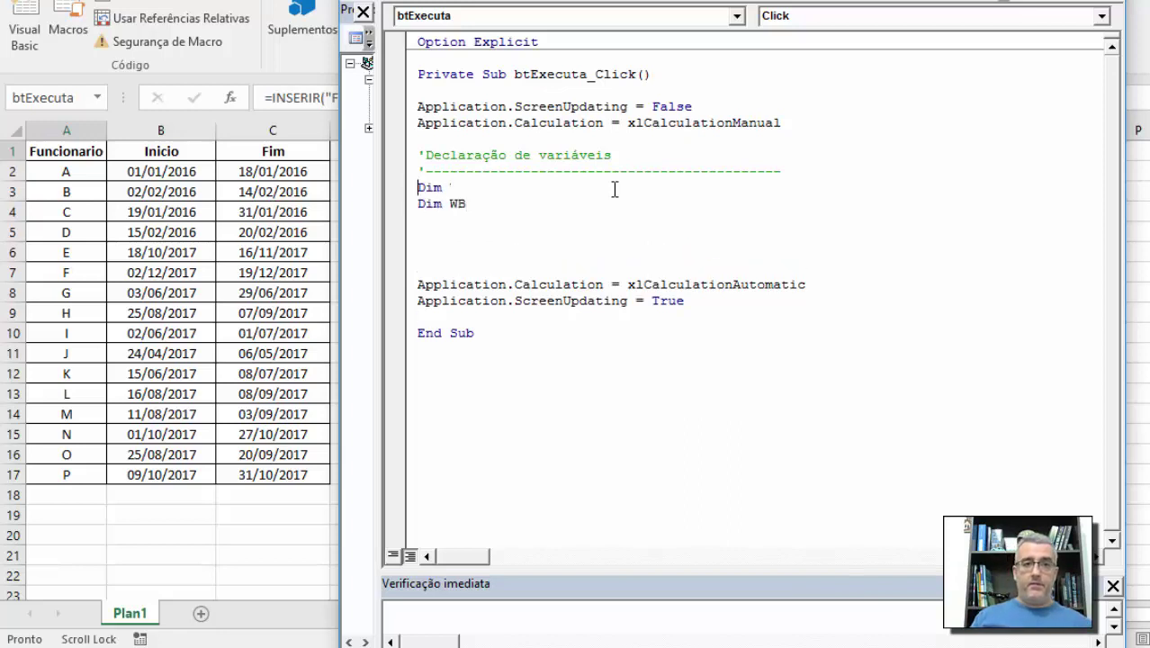
pyautogui.write('as worksh')
pyautogui.press('Tab')
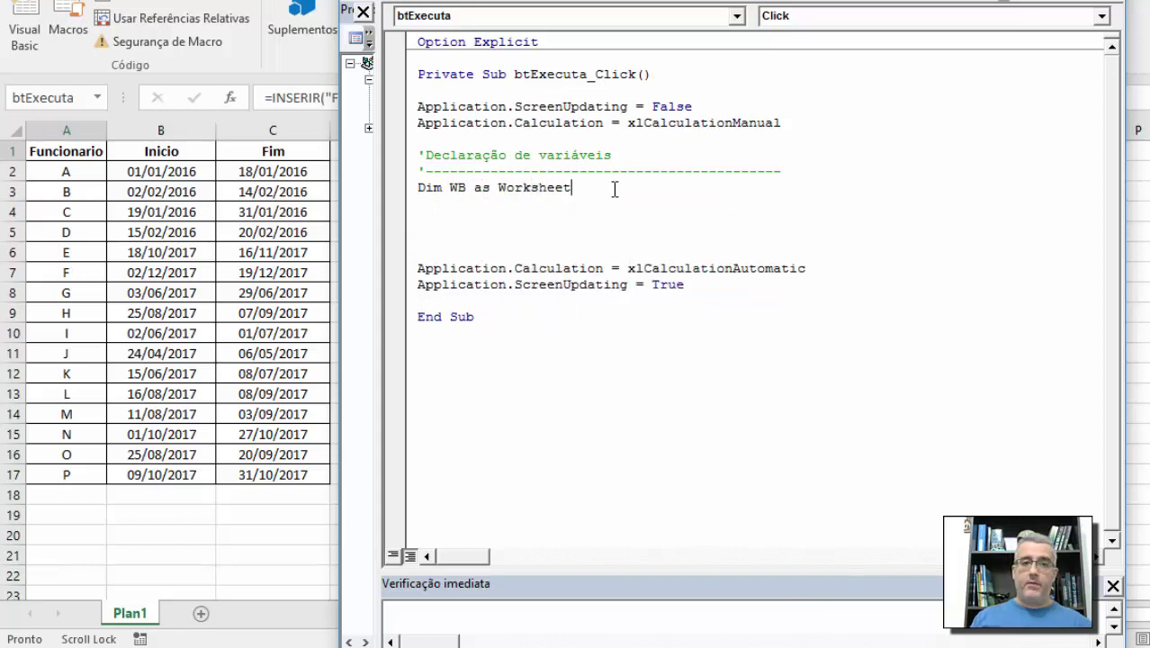
pyautogui.press('BackSpace')
pyautogui.press('BackSpace')
pyautogui.press('BackSpace')
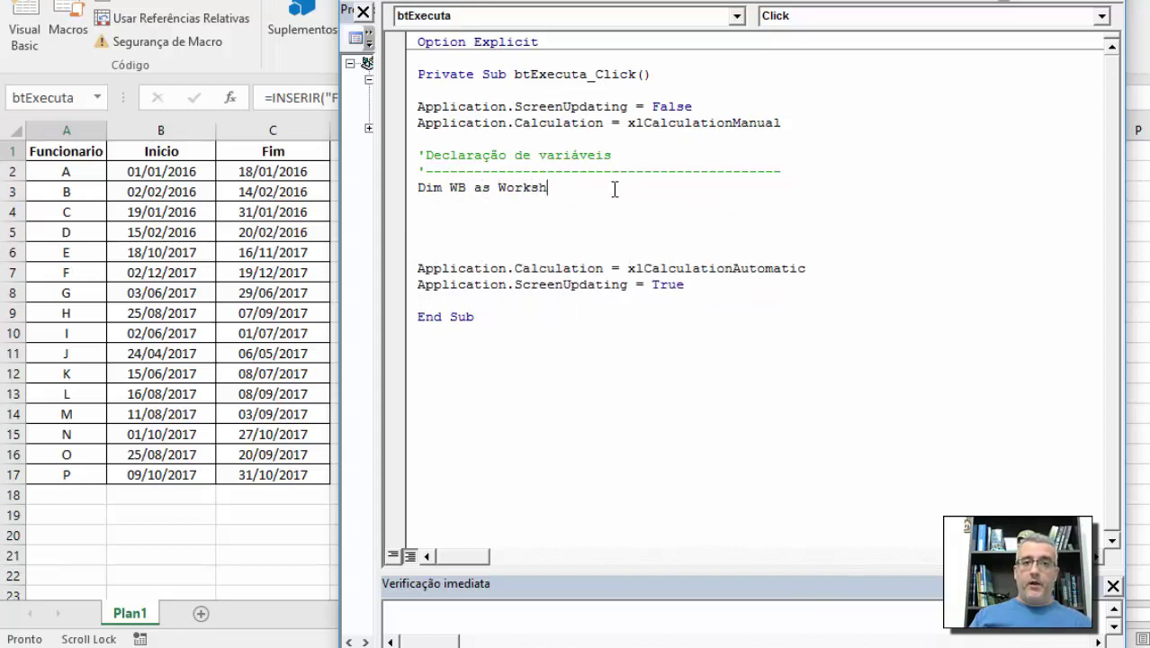
pyautogui.press('BackSpace')
pyautogui.press('BackSpace')
pyautogui.write('book')
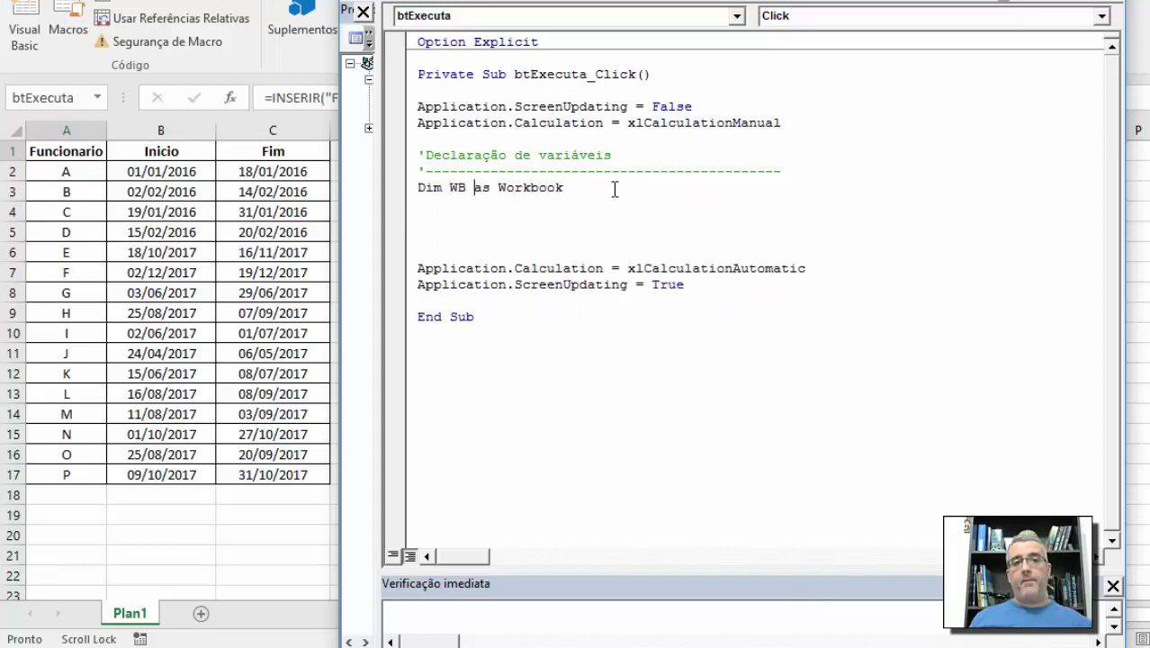
pyautogui.press('Tab')
pyautogui.press('Tab')
pyautogui.press('End')
pyautogui.press('Return')
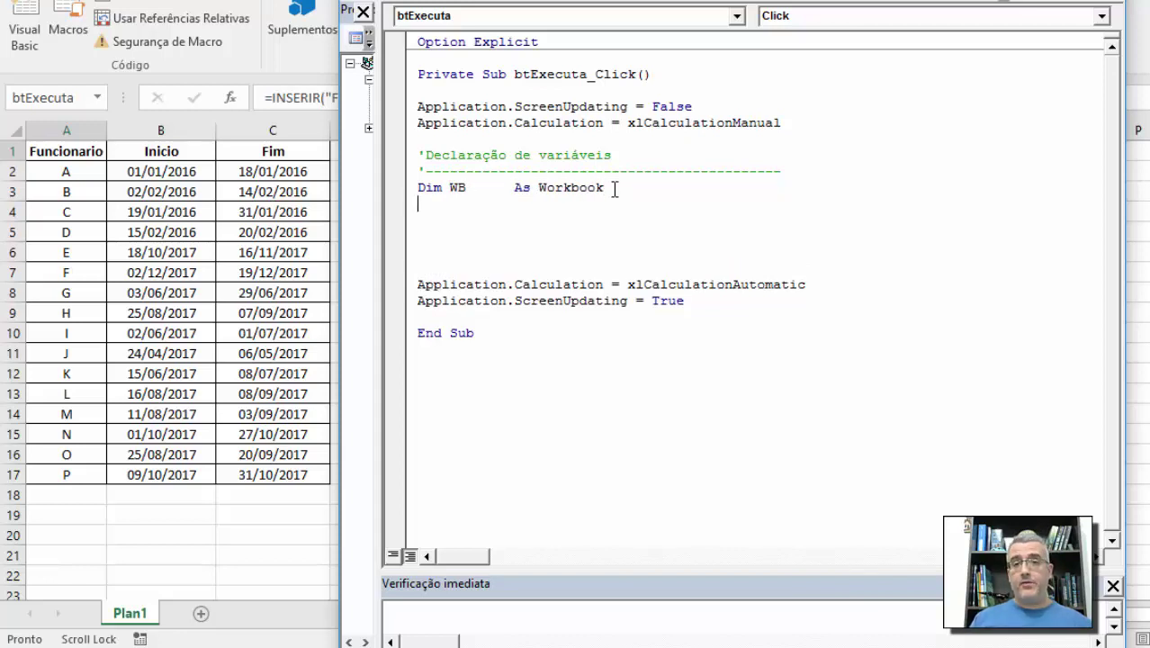
pyautogui.write('Dim')
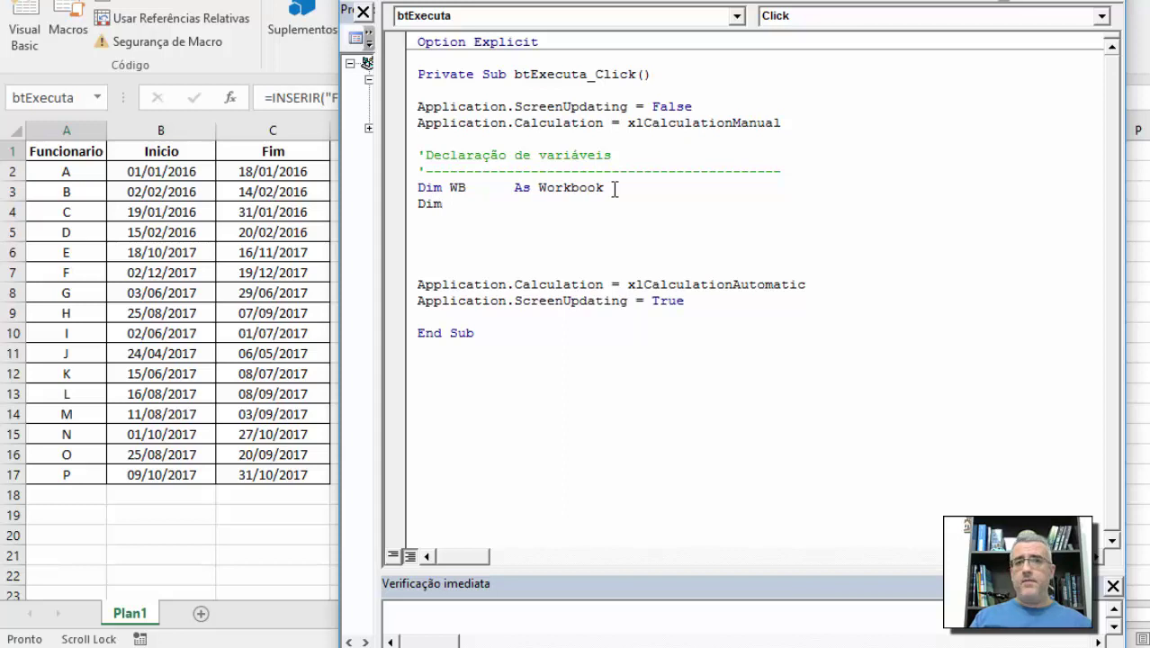
pyautogui.write(' W       a')
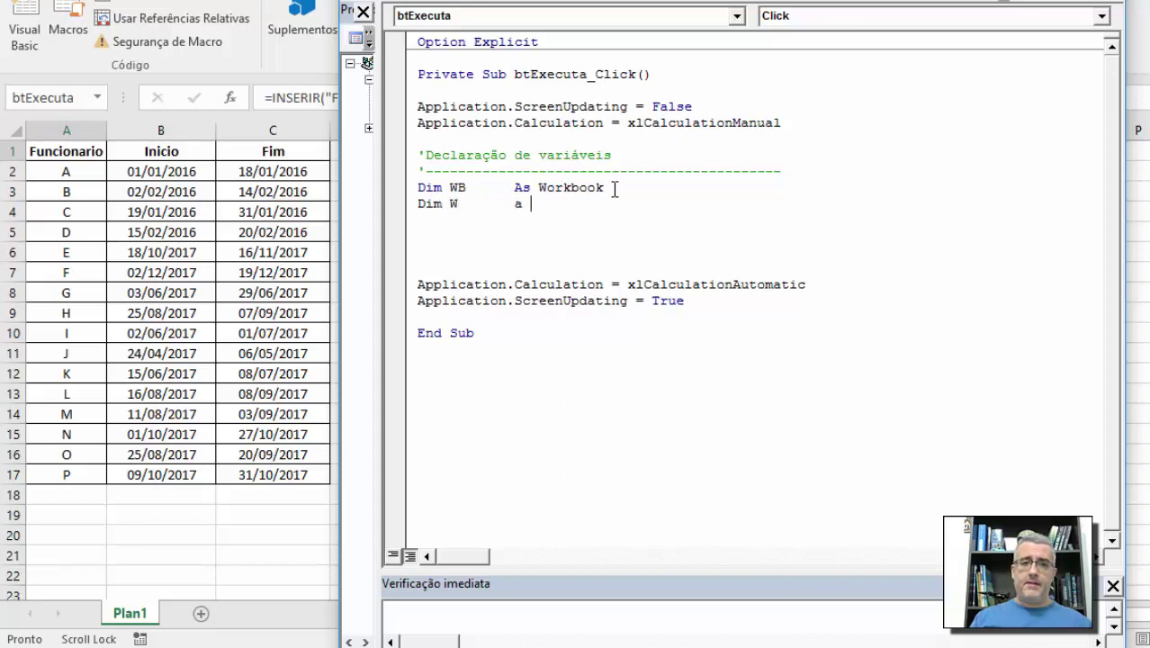
pyautogui.write('s works')
pyautogui.press('Tab')
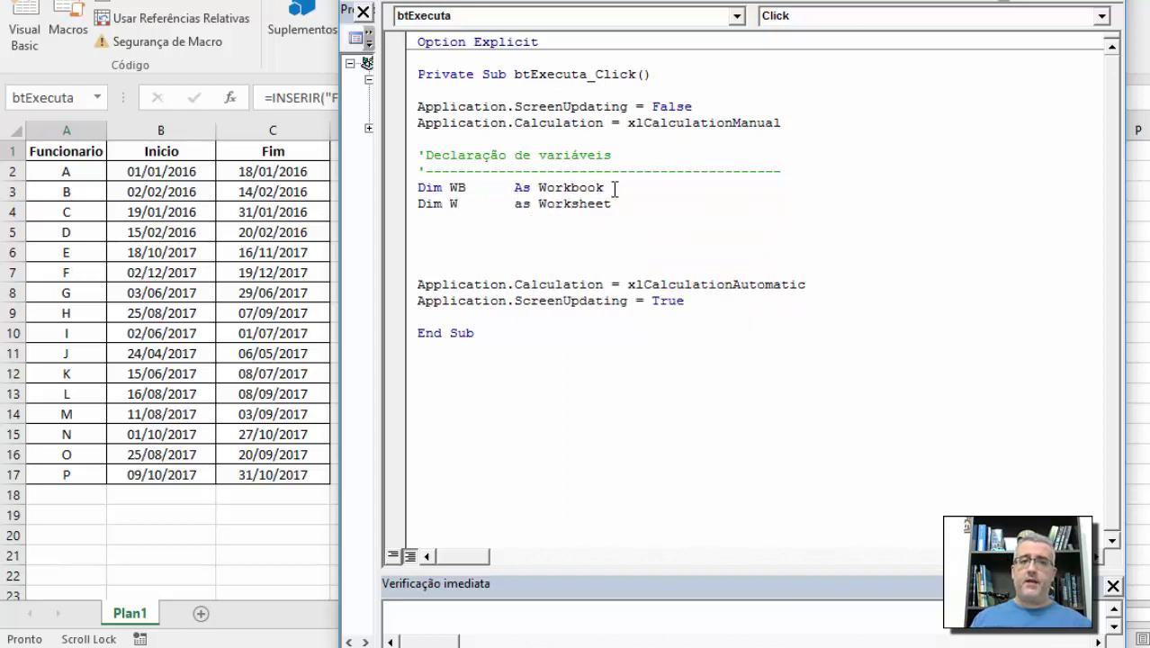
pyautogui.press('Return')
pyautogui.press('Up')
pyautogui.press('Up')
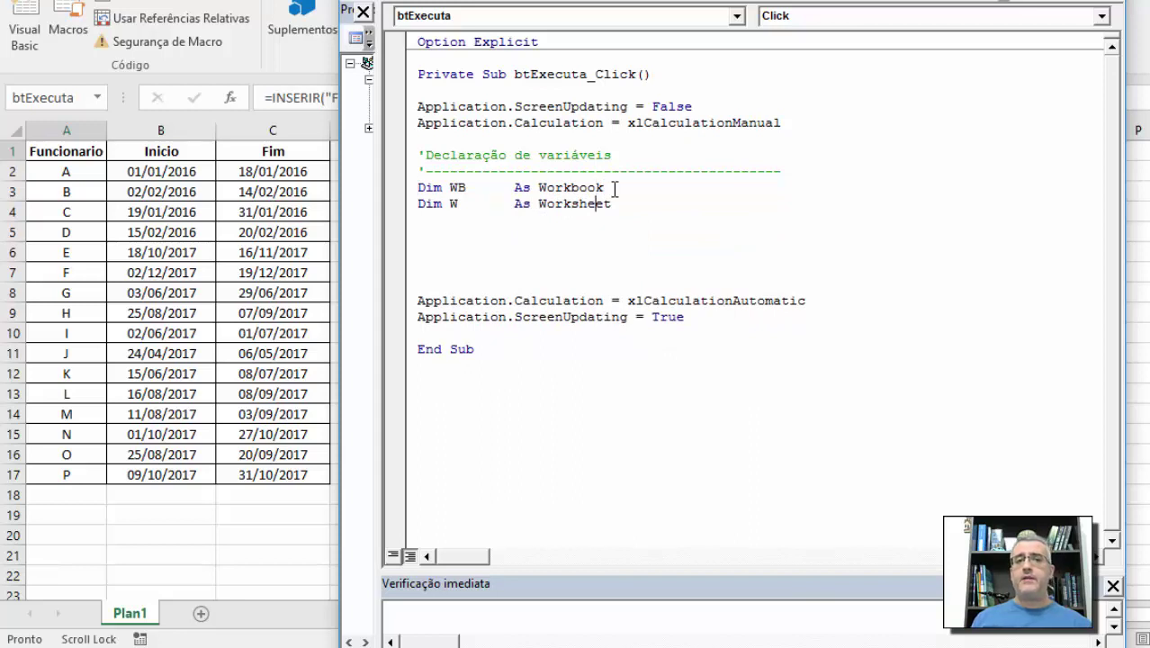
pyautogui.press('Return')
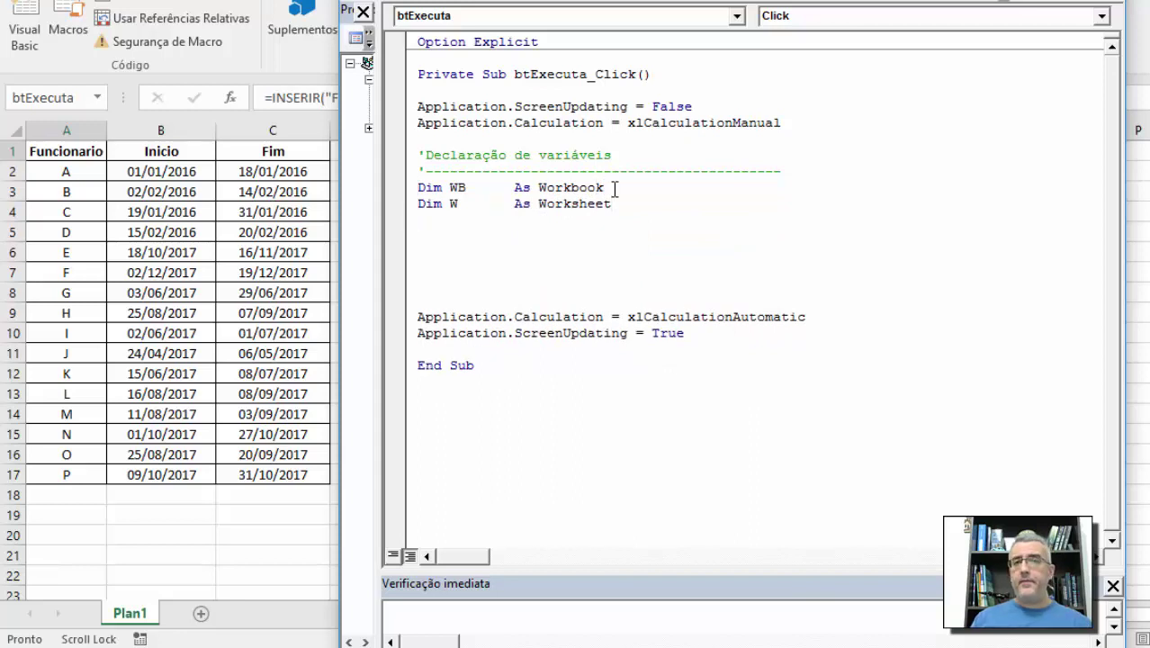
# Declare vFunc As String and vInicio As Date
pyautogui.write('Dim vFunc   ')
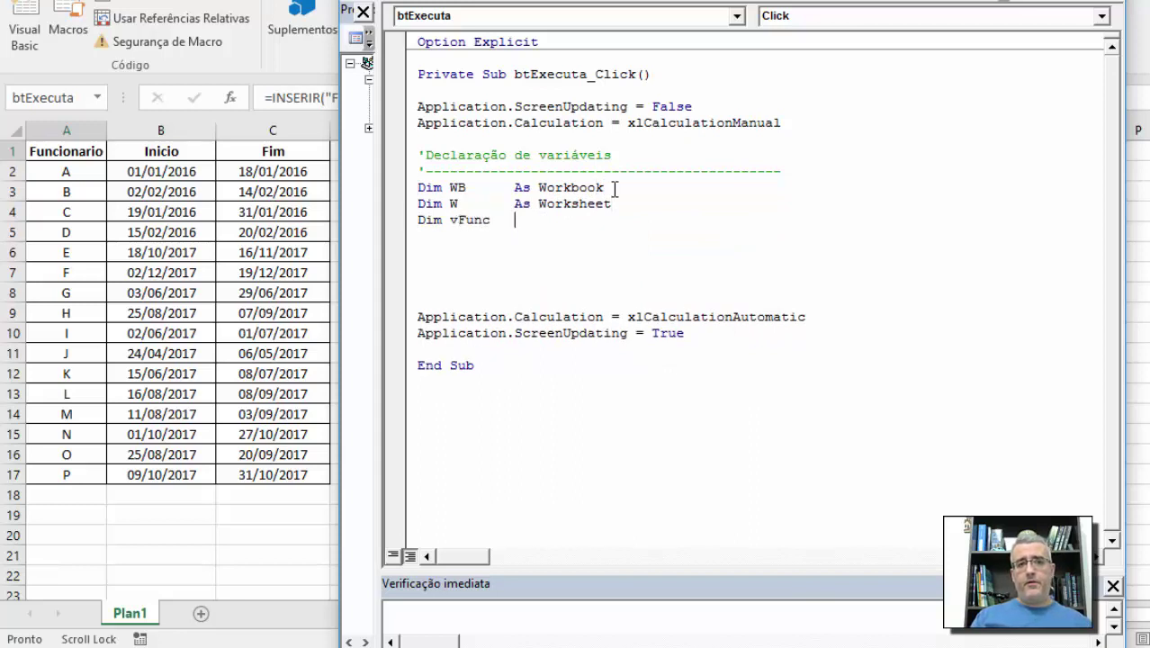
pyautogui.write('as string')
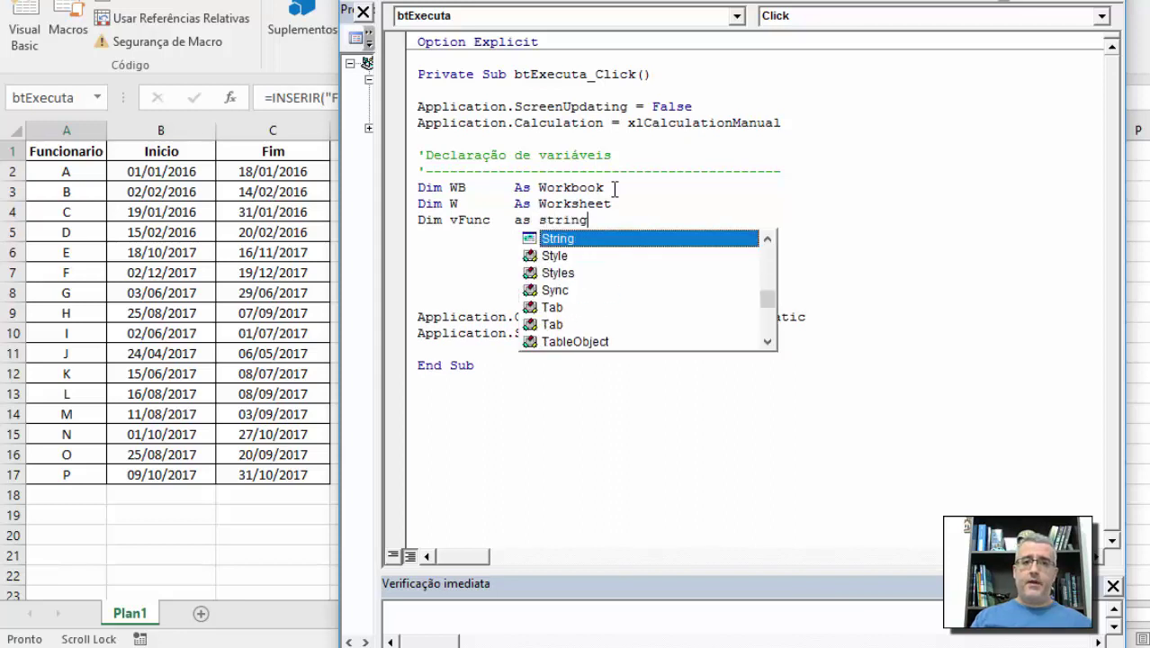
pyautogui.press('Return')
pyautogui.write('dim ')
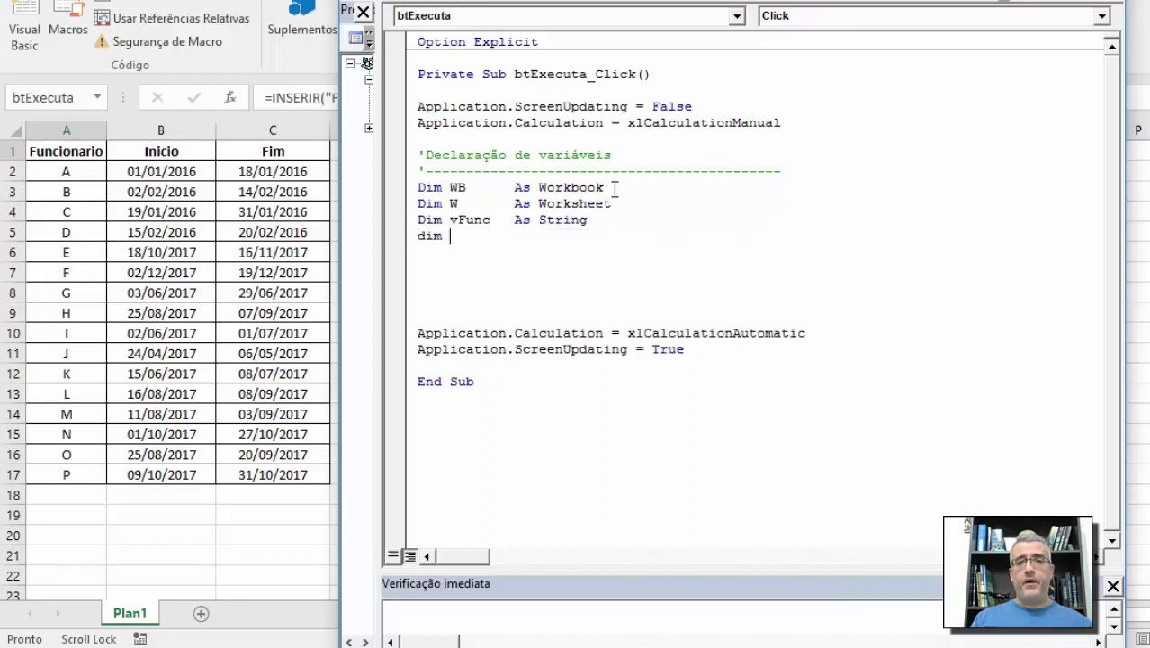
pyautogui.write('vInicio')
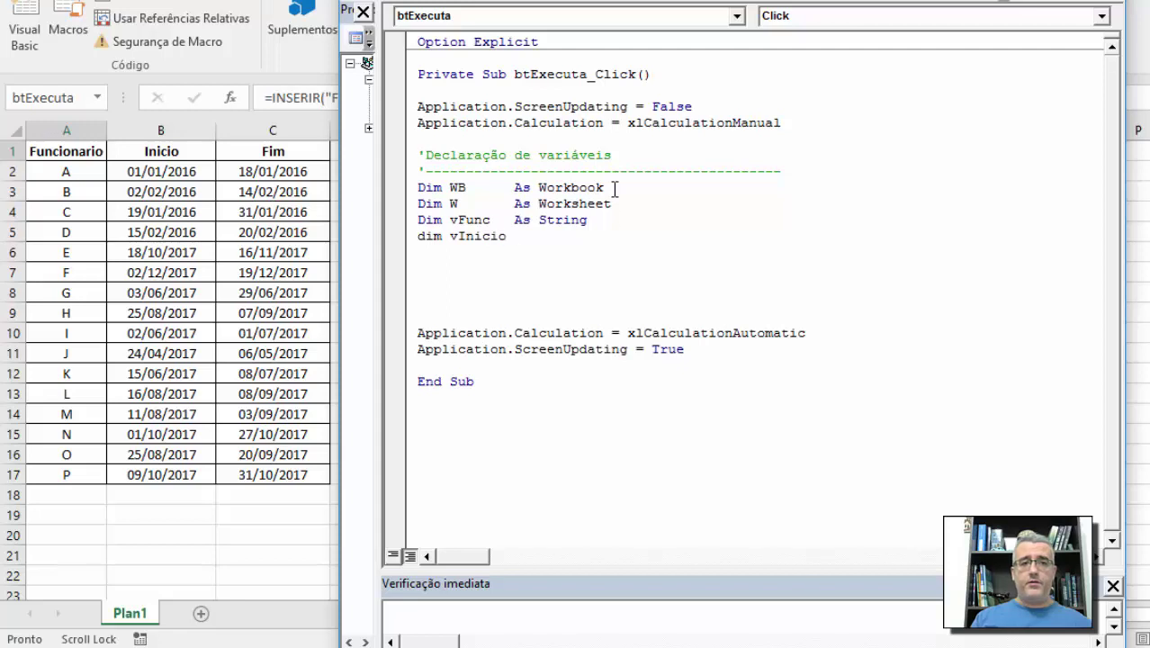
pyautogui.write(' as strin')
pyautogui.press('BackSpace')
pyautogui.press('BackSpace')
pyautogui.press('BackSpace')
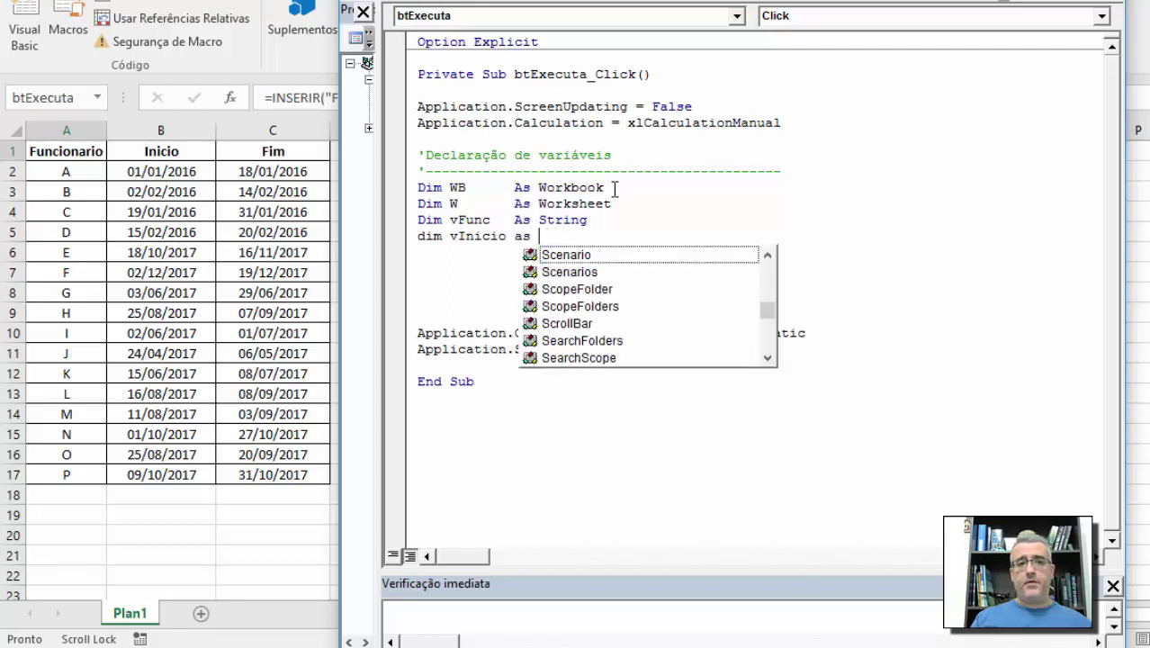
pyautogui.write('date')
pyautogui.press('Return')
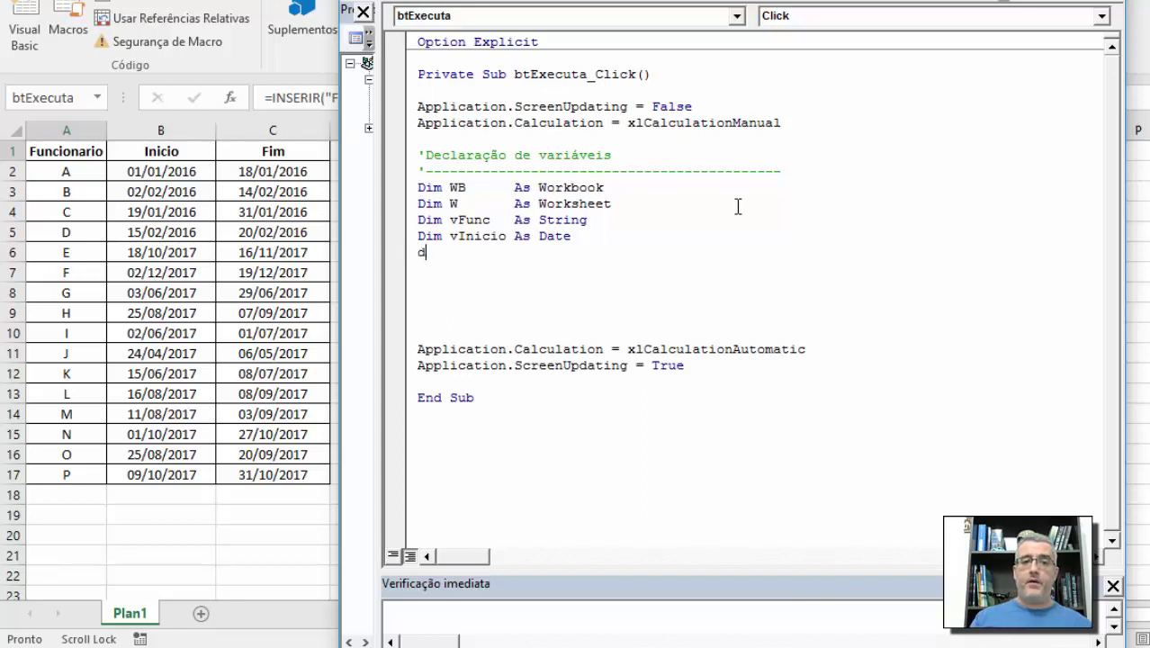
# Declare vFim, vInicio2 and vFim2 As Date
pyautogui.write('im vFim')
pyautogui.press('Tab')
pyautogui.write('a')
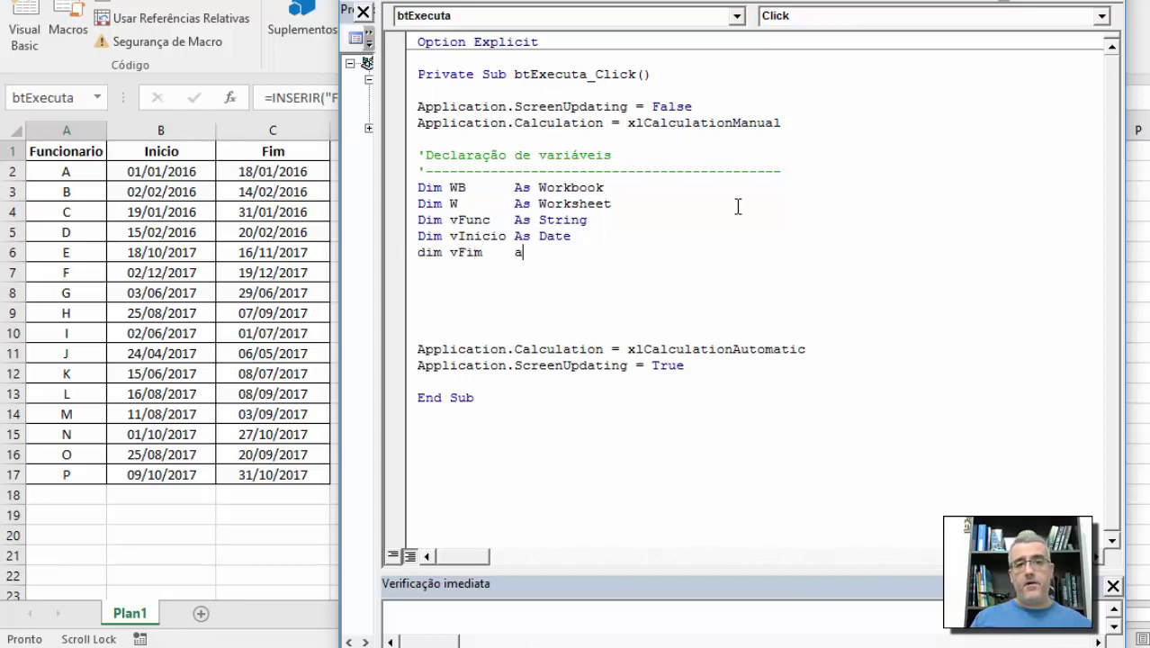
pyautogui.write('s date')
pyautogui.press('Return')
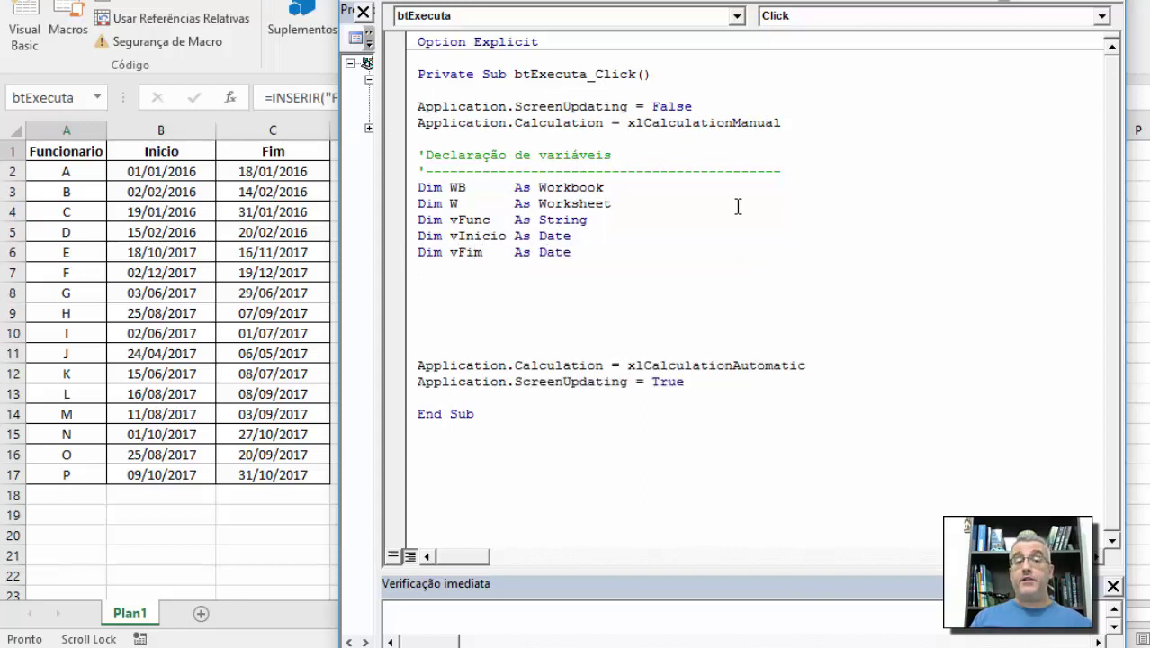
pyautogui.write('vIn')
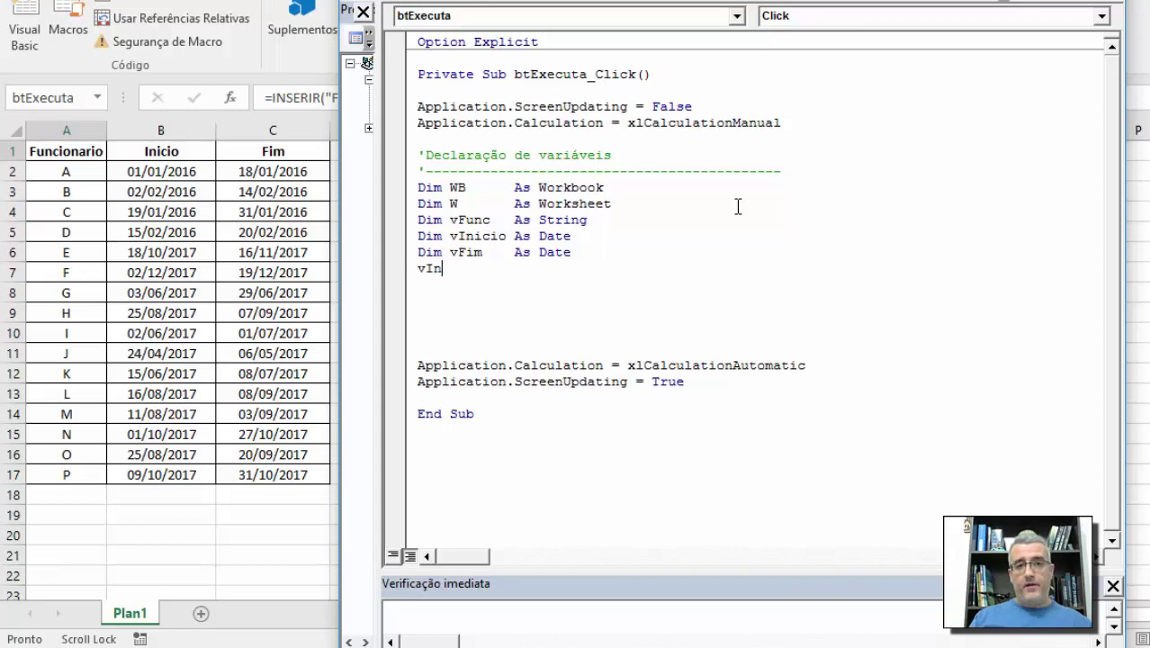
pyautogui.press('BackSpace')
pyautogui.press('BackSpace')
pyautogui.press('BackSpace')
pyautogui.write('Dim vIni')
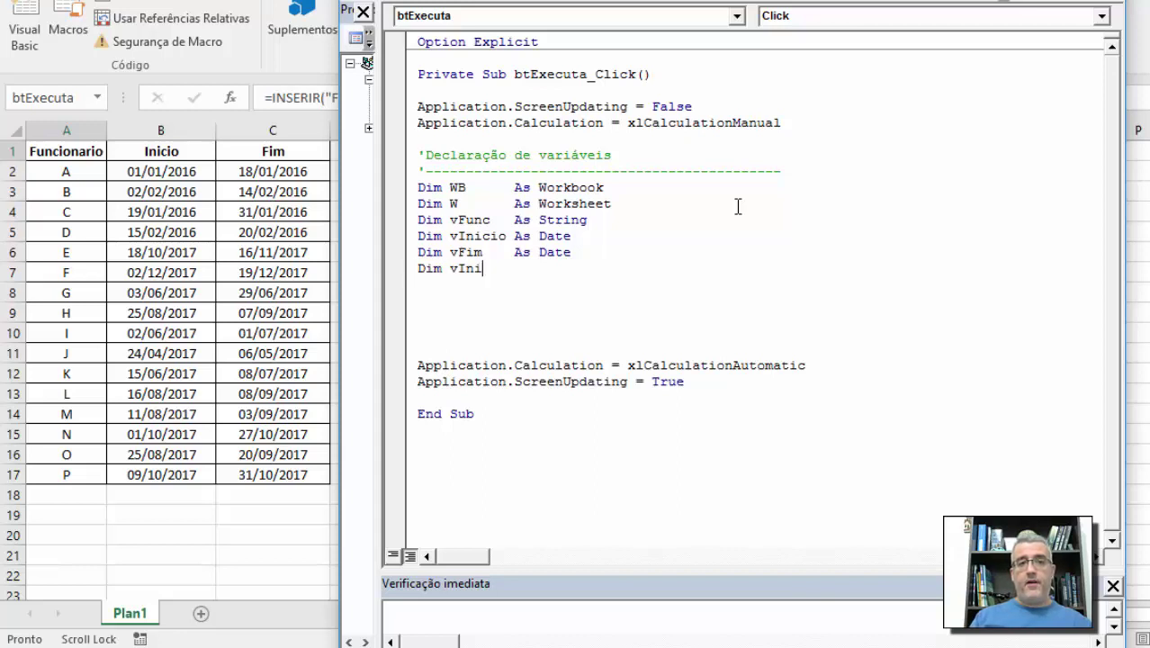
pyautogui.write('cio2 as ')
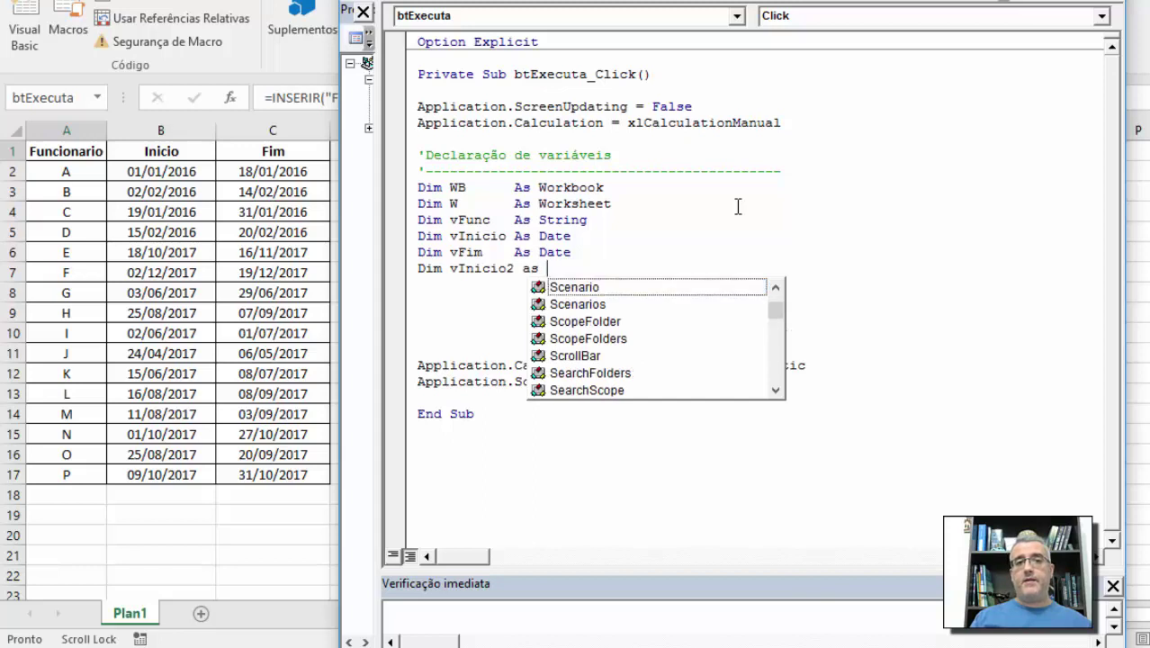
pyautogui.write('date')
pyautogui.press('Return')
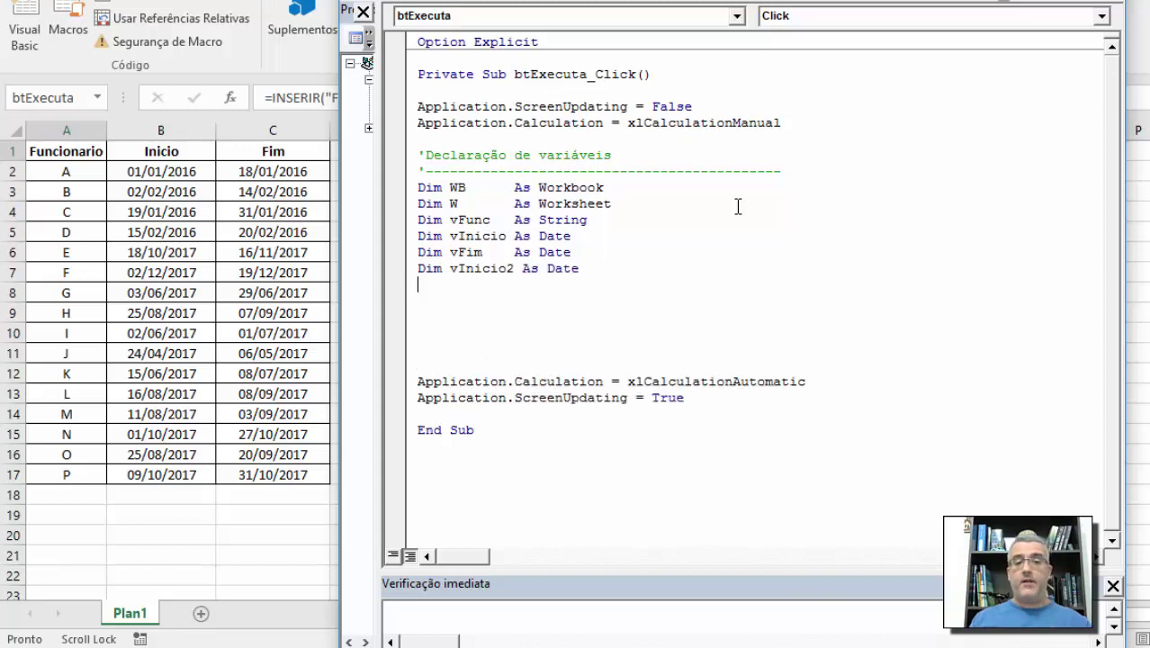
pyautogui.write('dim v')
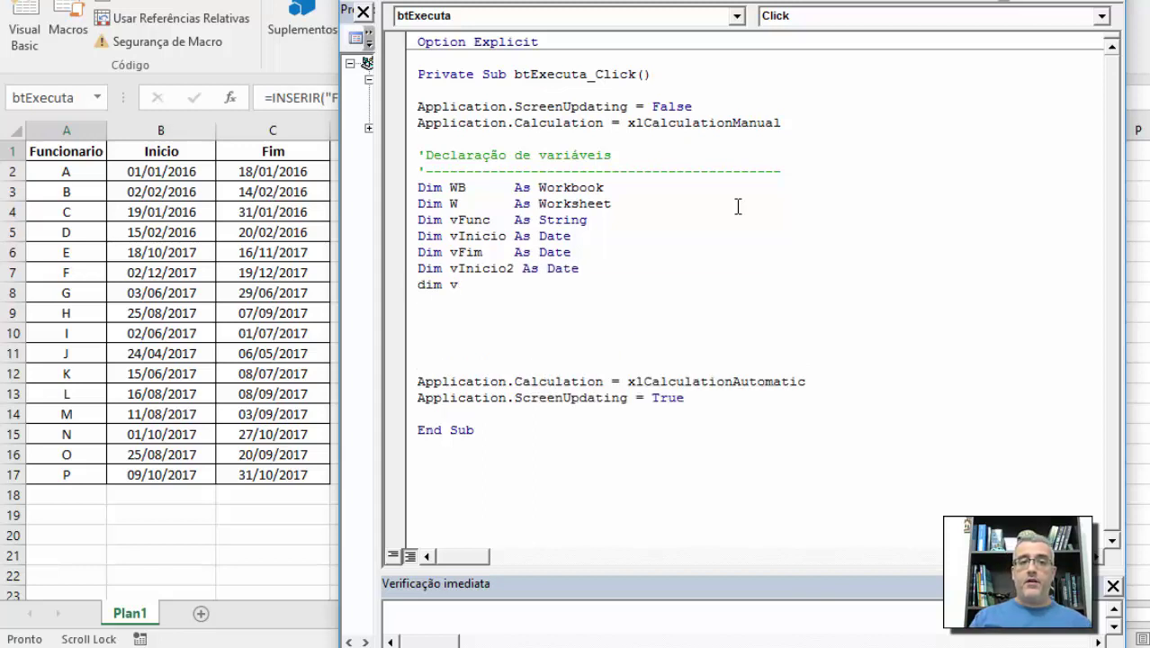
pyautogui.write('Ini')
pyautogui.press('BackSpace')
pyautogui.press('BackSpace')
pyautogui.press('BackSpace')
pyautogui.write('Fim2')
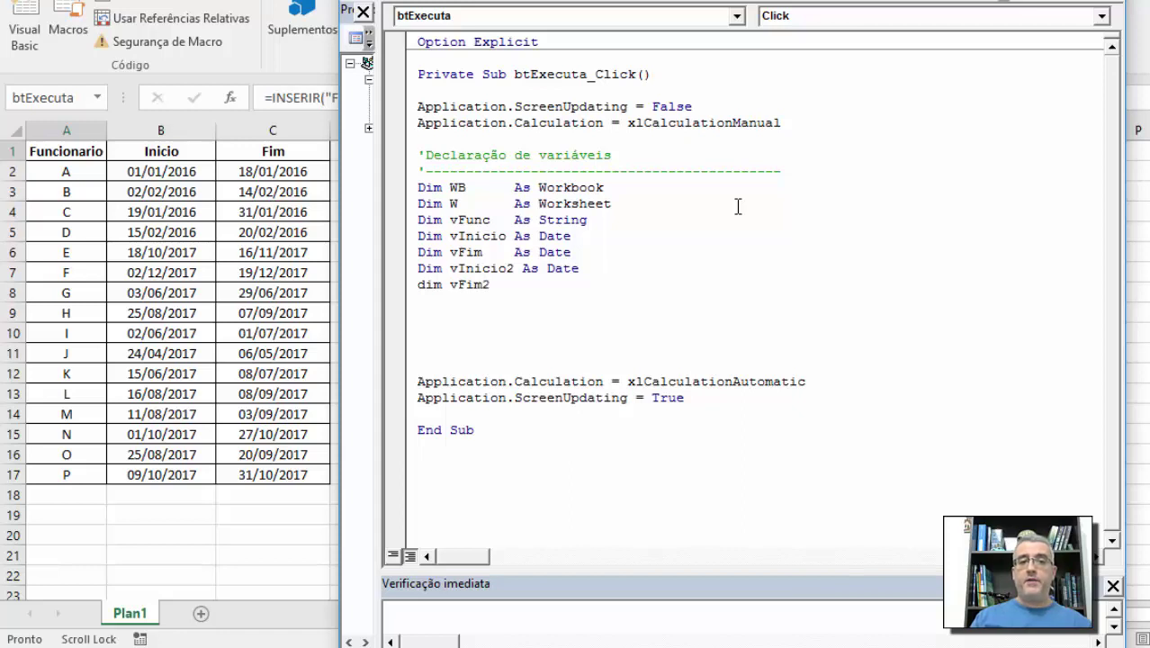
pyautogui.write('    as da')
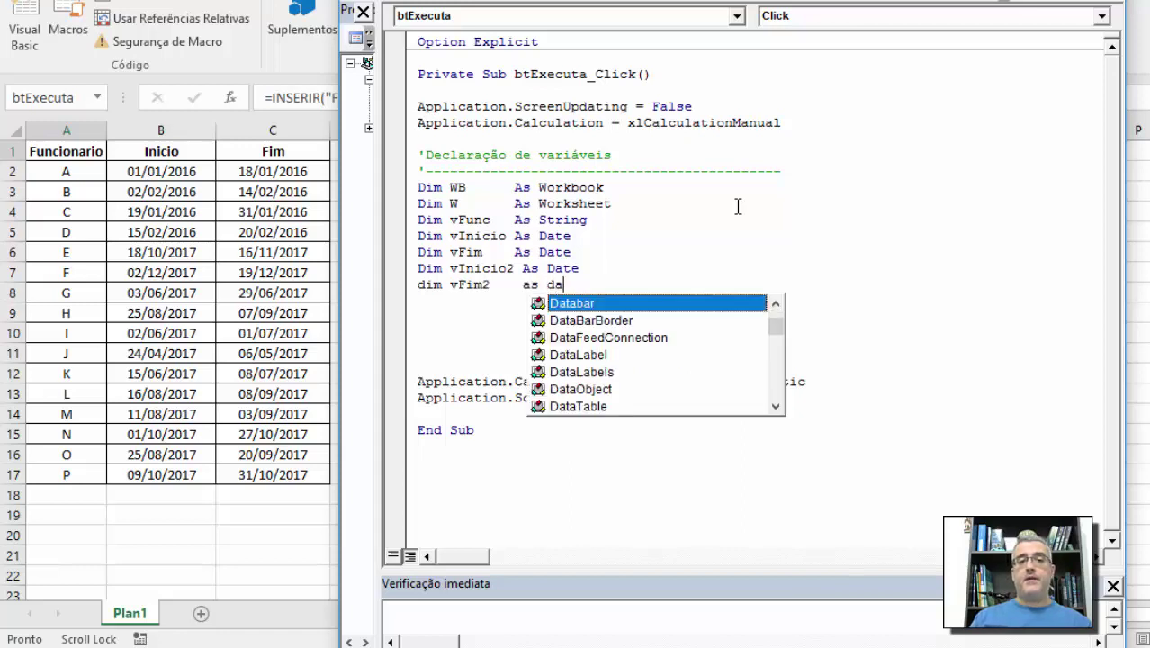
pyautogui.write('te')
pyautogui.press('Return')
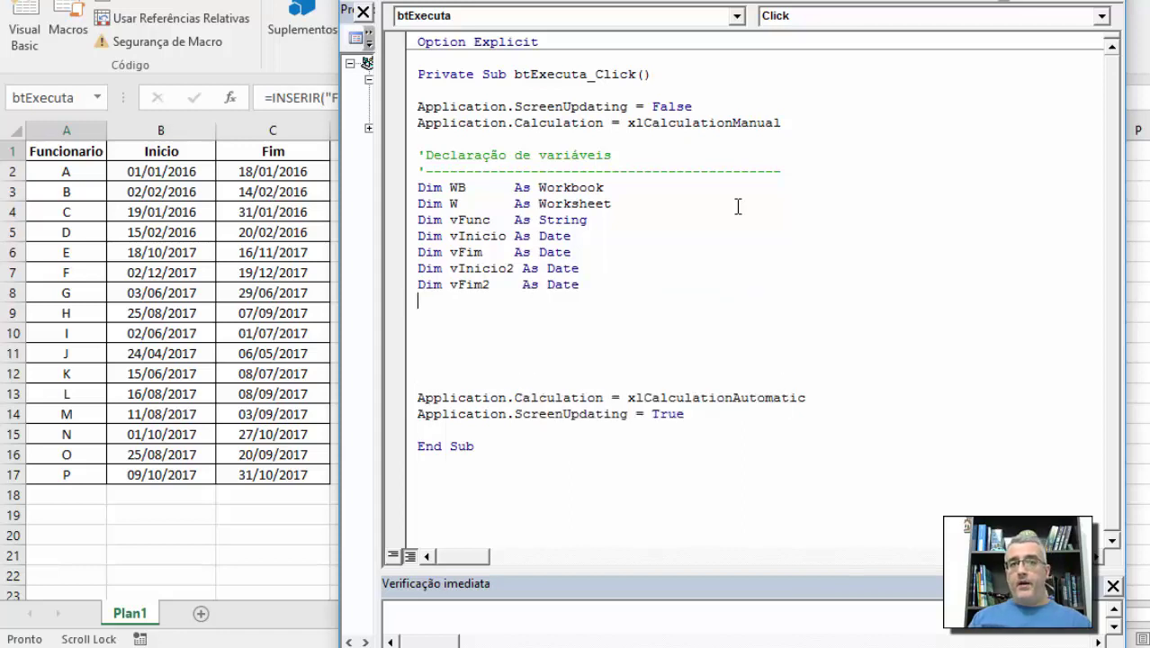
# Declare UltCel As Range and vTotalDiasConflito As Integer
pyautogui.write('dimUlt')
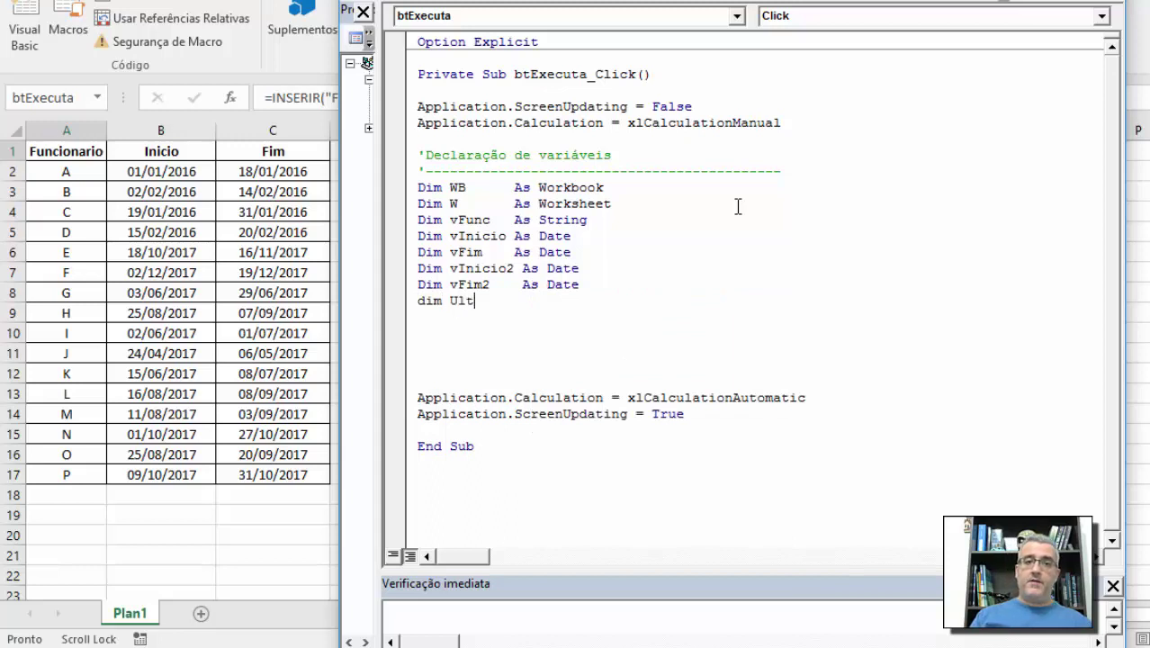
pyautogui.write('Cel as range')
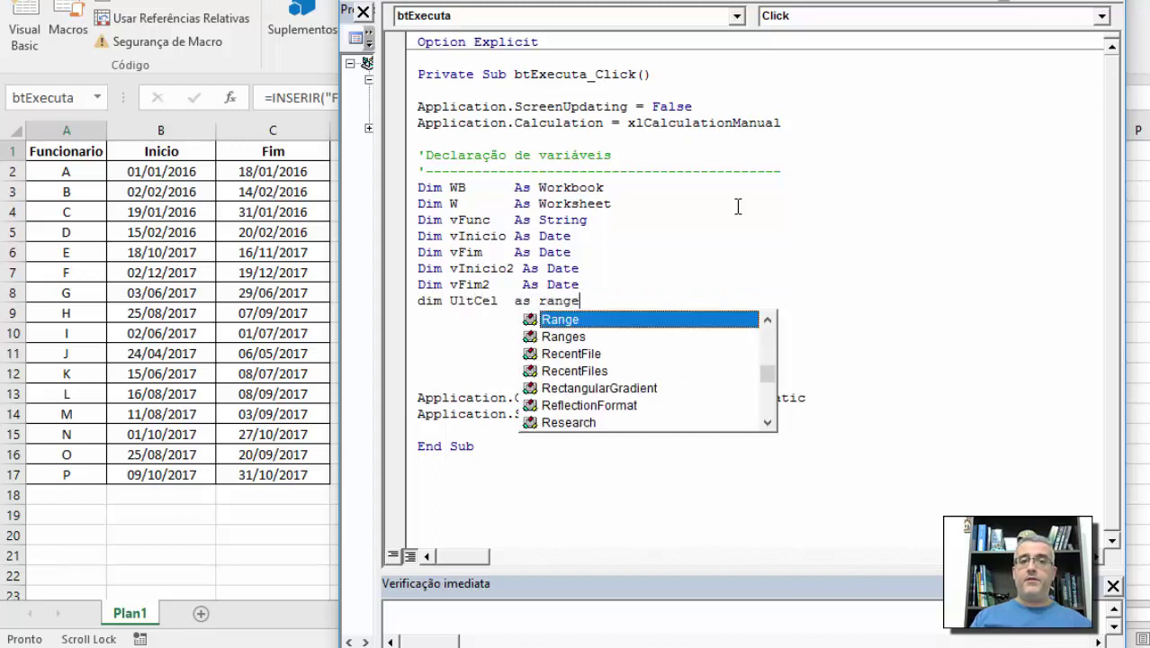
pyautogui.press('Return')
pyautogui.write('im ')
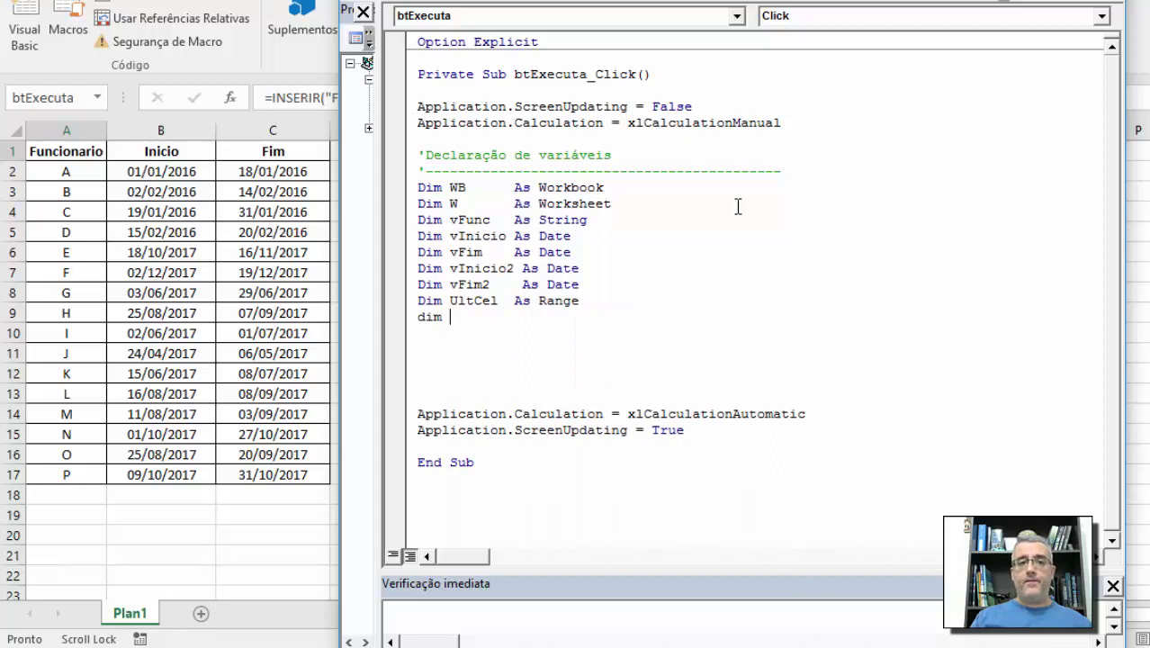
pyautogui.write('vTotalDi')
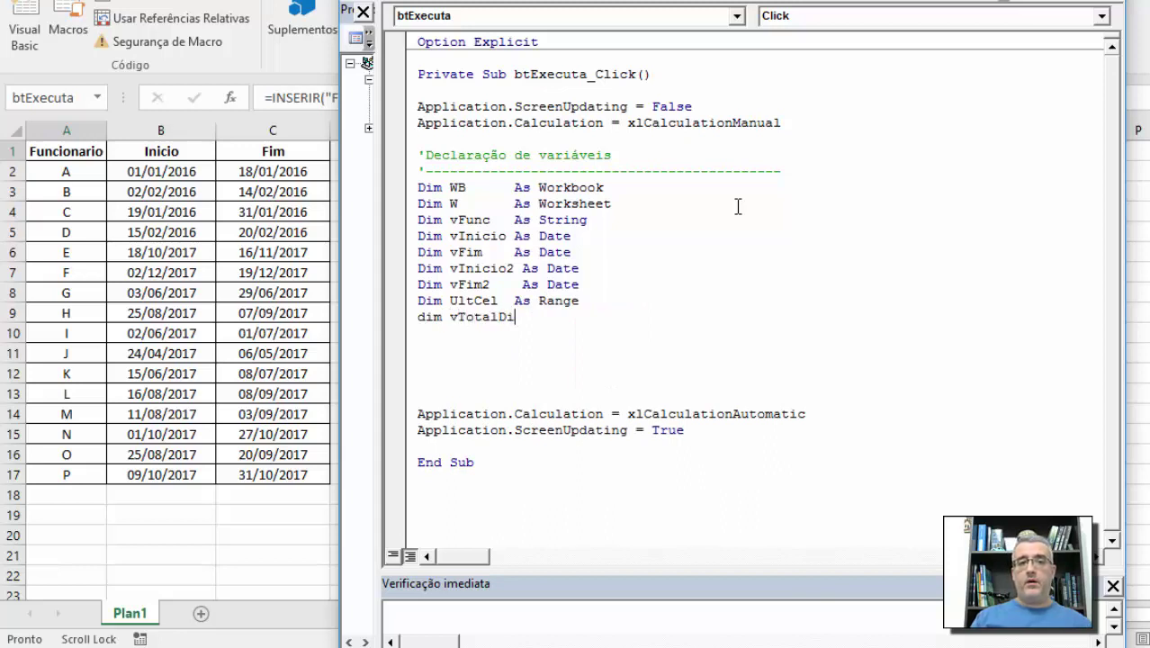
pyautogui.write('asConfl')
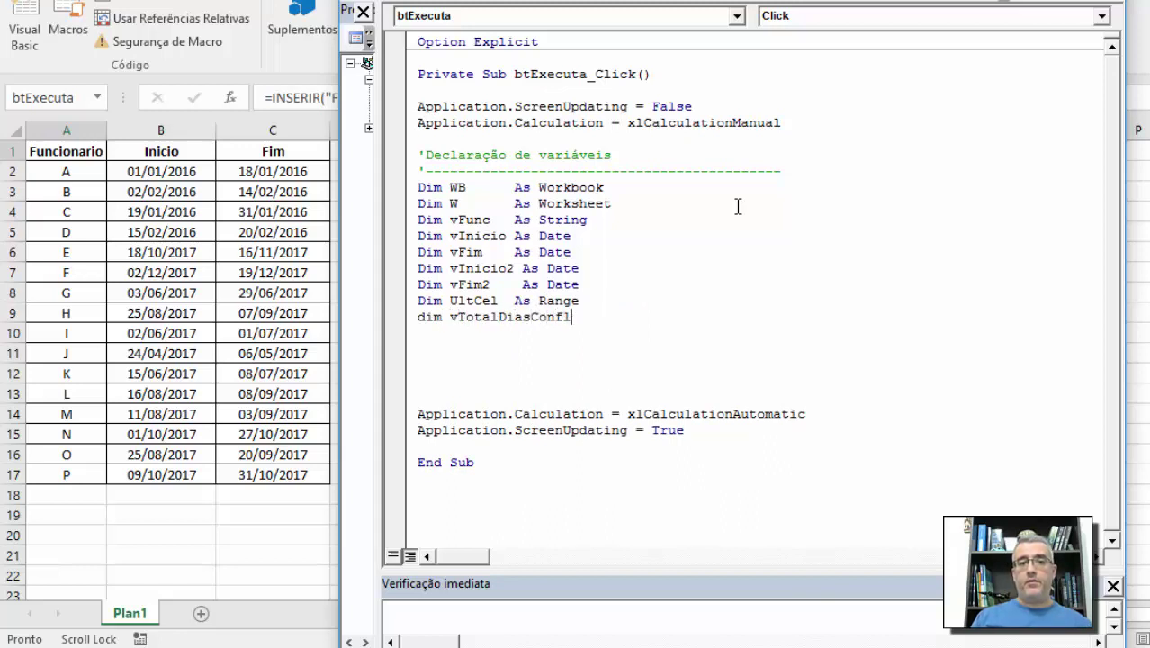
pyautogui.write('iito as inte')
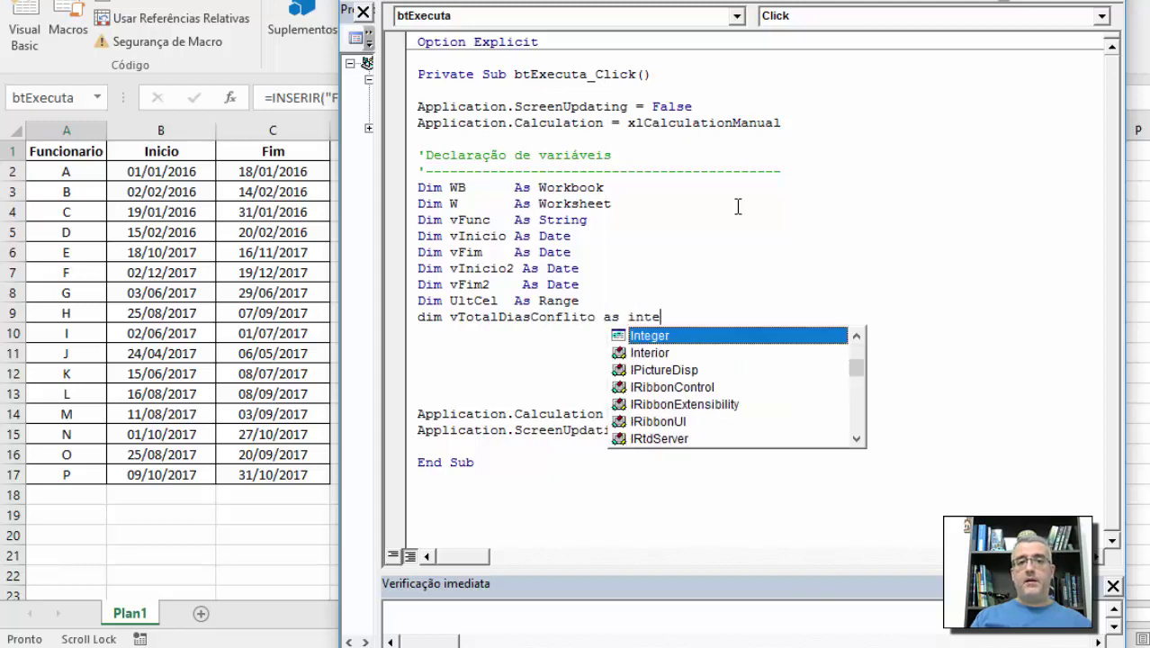
pyautogui.write('ger')
pyautogui.press('Tab')
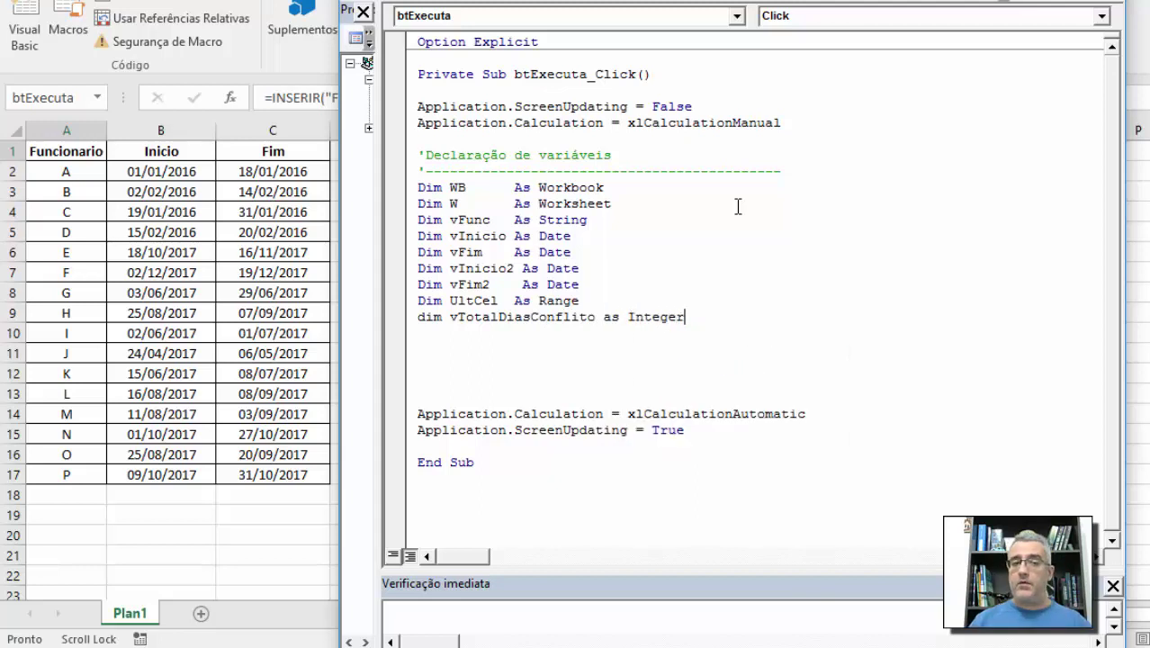
pyautogui.press('Return')
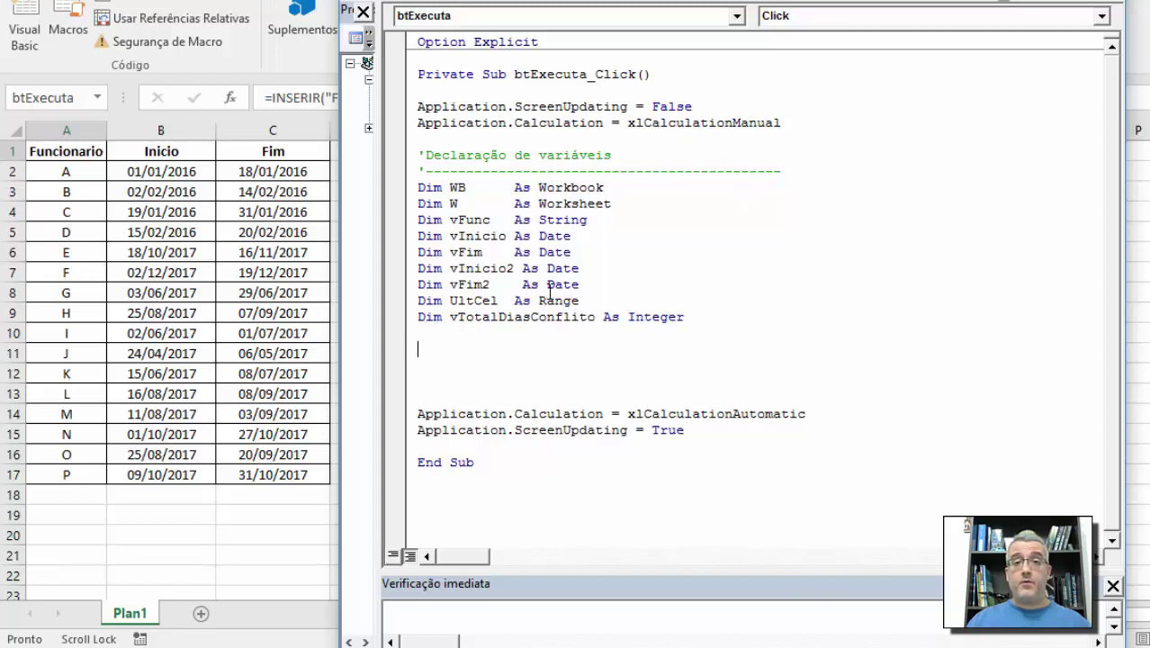
pyautogui.click(513, 353)
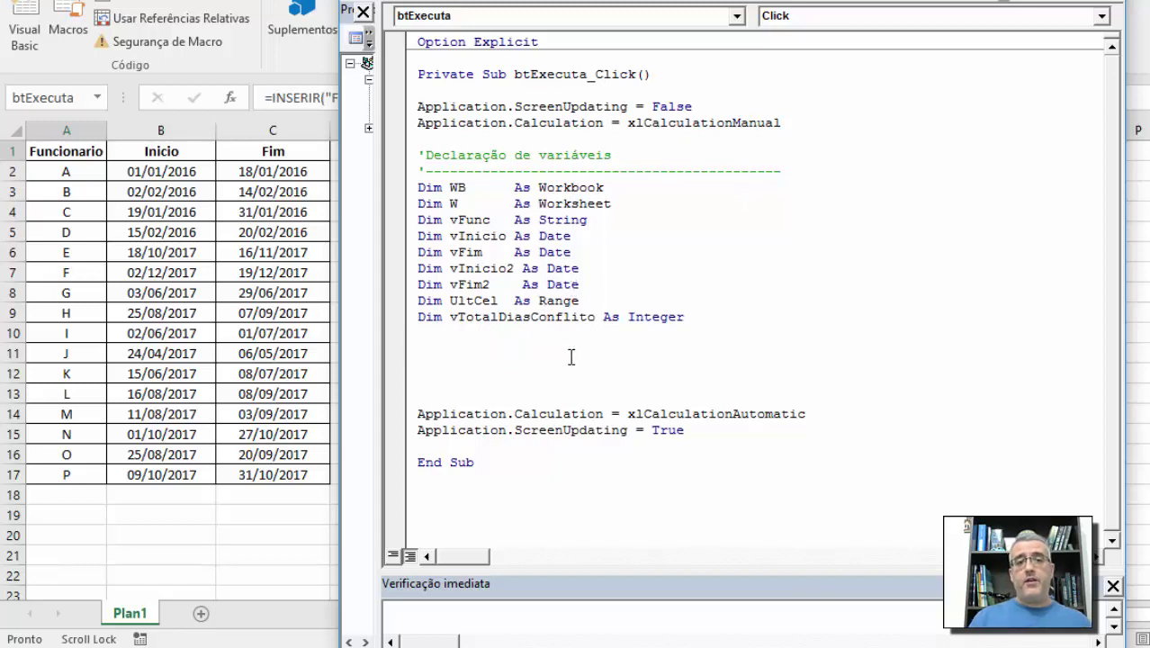
# Type Set WB = ThisWorkbook and Set W = WB.Sheets("Plan1") below the declarations
pyautogui.write('Set WB =')
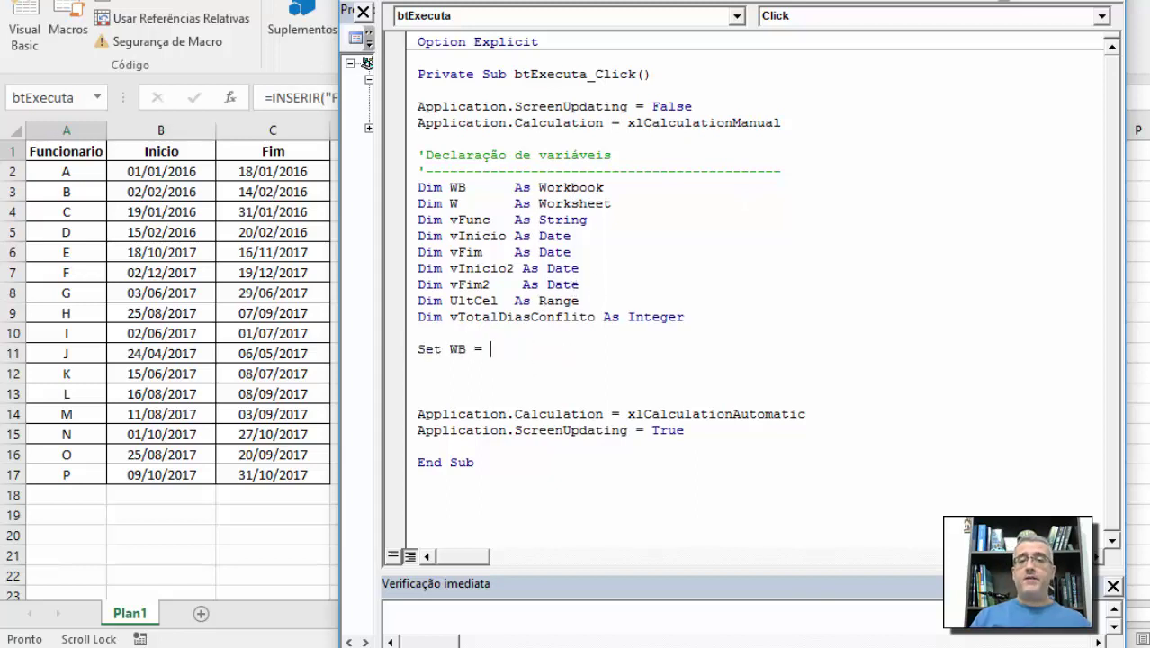
pyautogui.write('this')
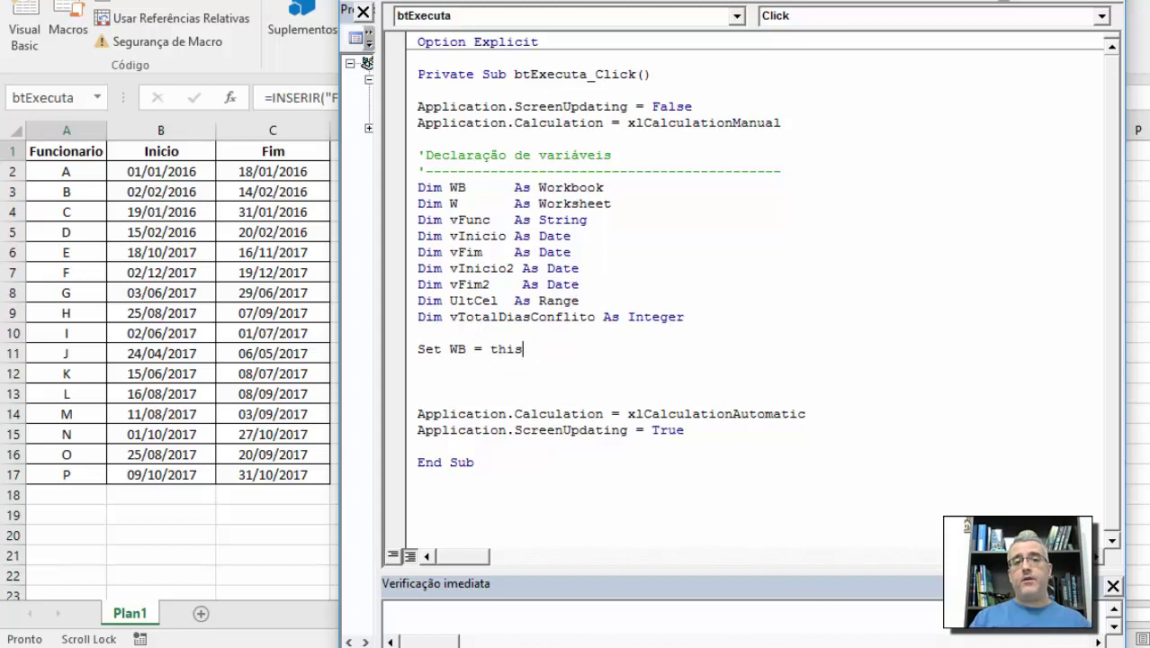
pyautogui.write('workbo')
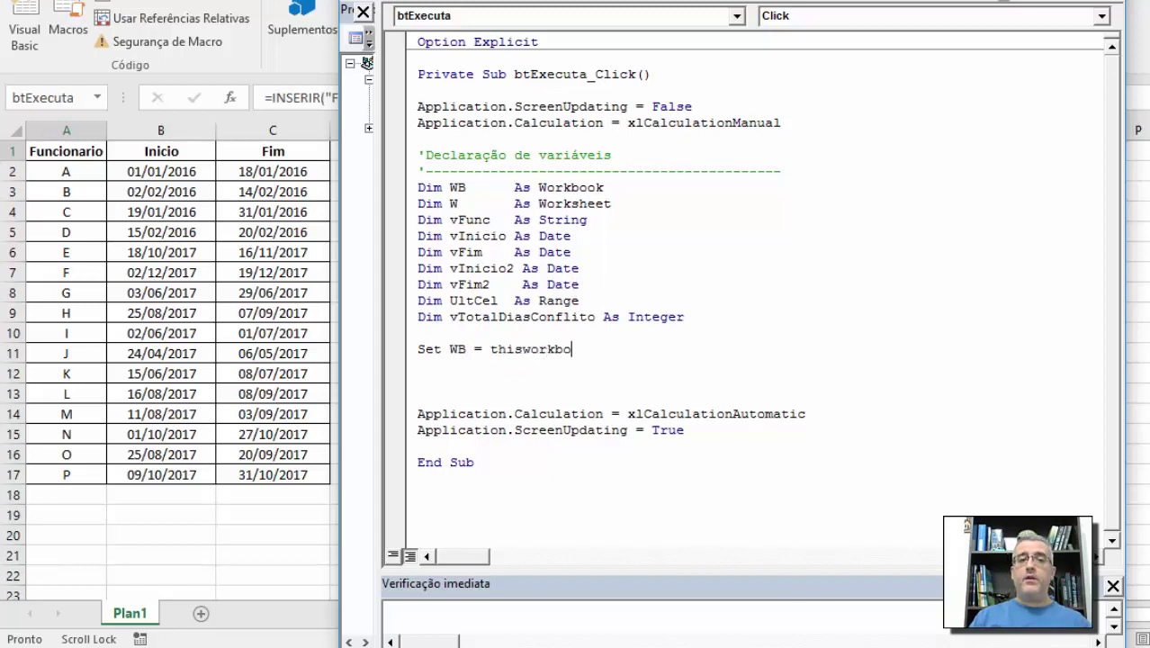
pyautogui.write('ok')
pyautogui.press('Return')
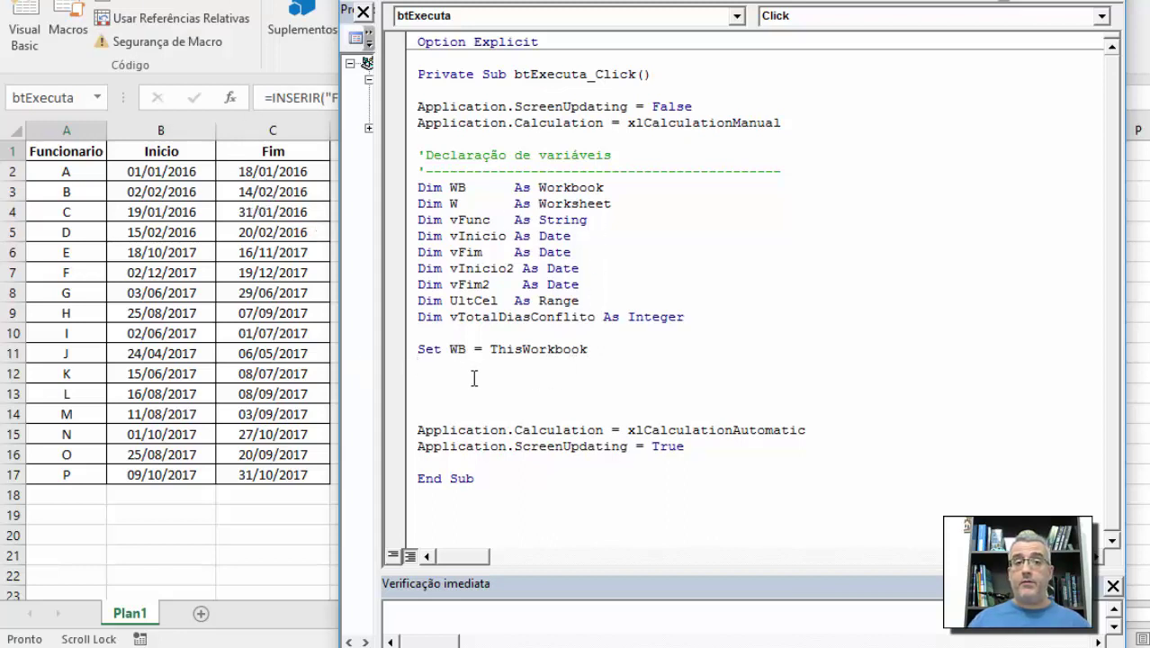
pyautogui.write('Set w ')
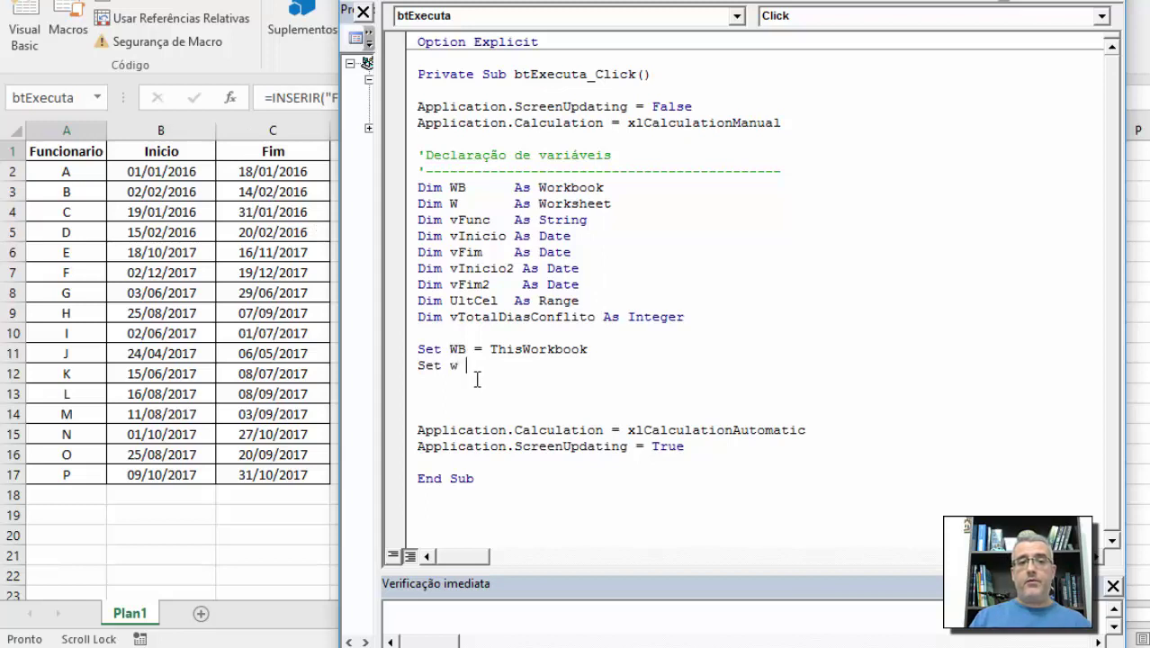
pyautogui.write('= w')
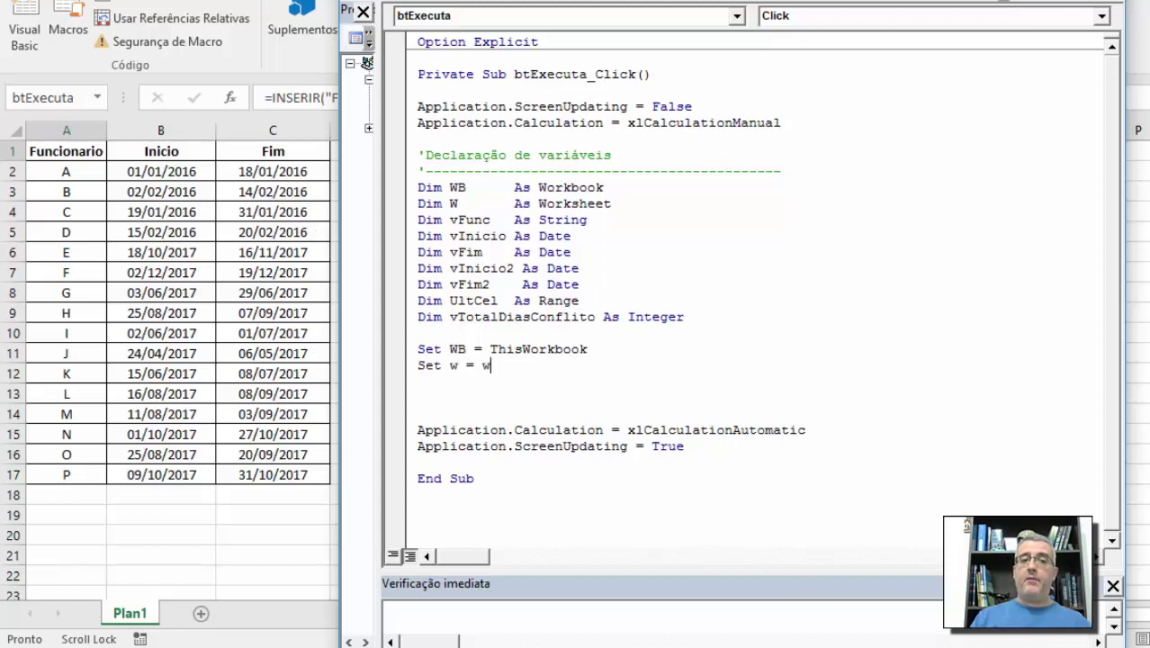
pyautogui.write('b.')
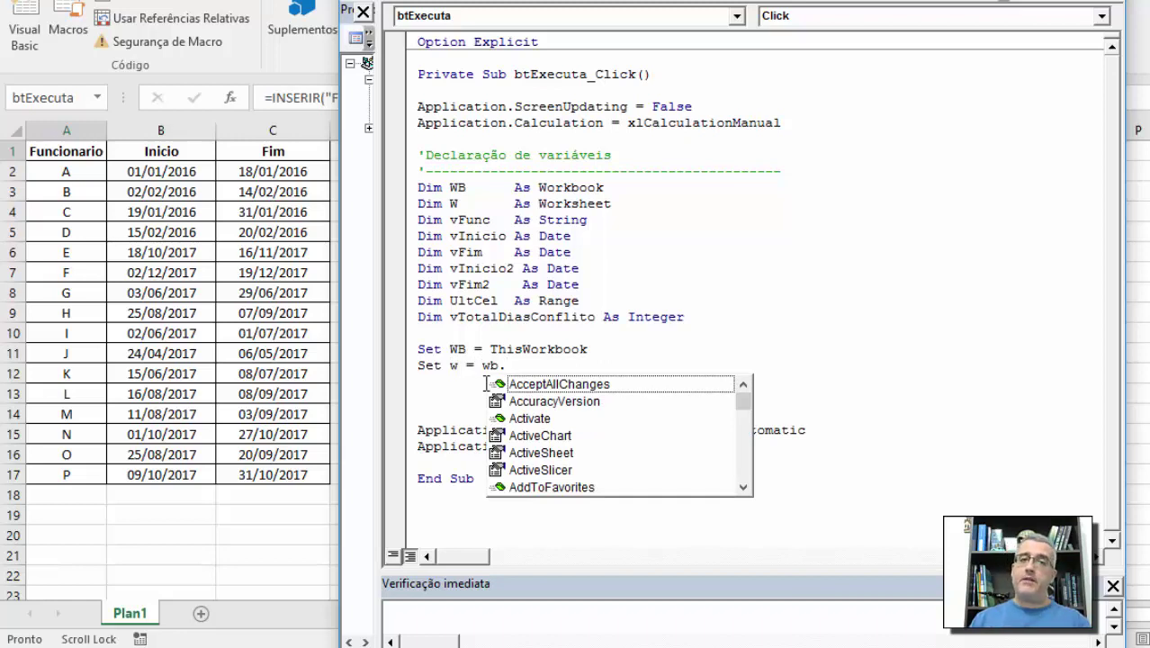
pyautogui.write('sh')
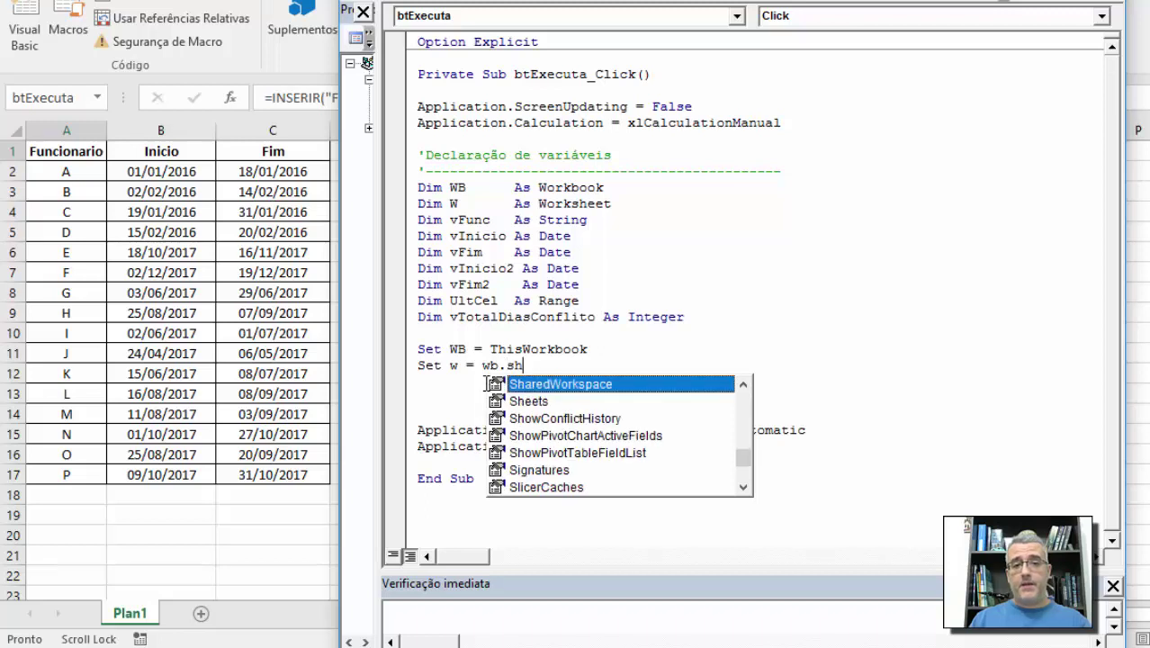
pyautogui.press('Down')
pyautogui.press('Tab')
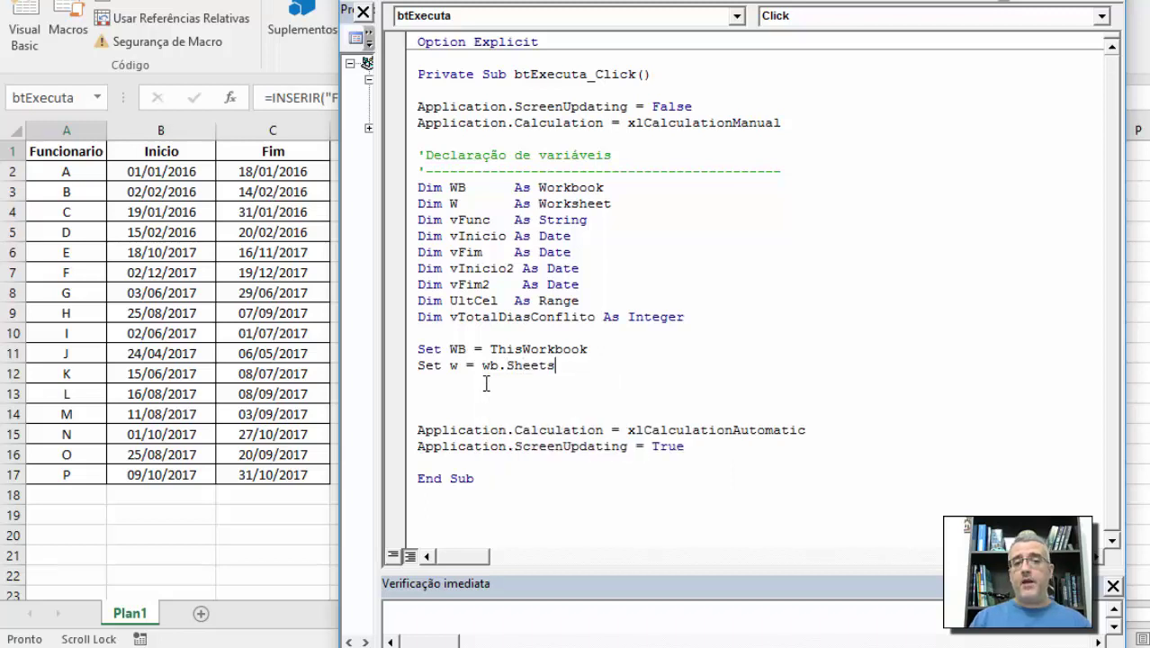
pyautogui.write('(')
pyautogui.press('BackSpace')
pyautogui.write('(')
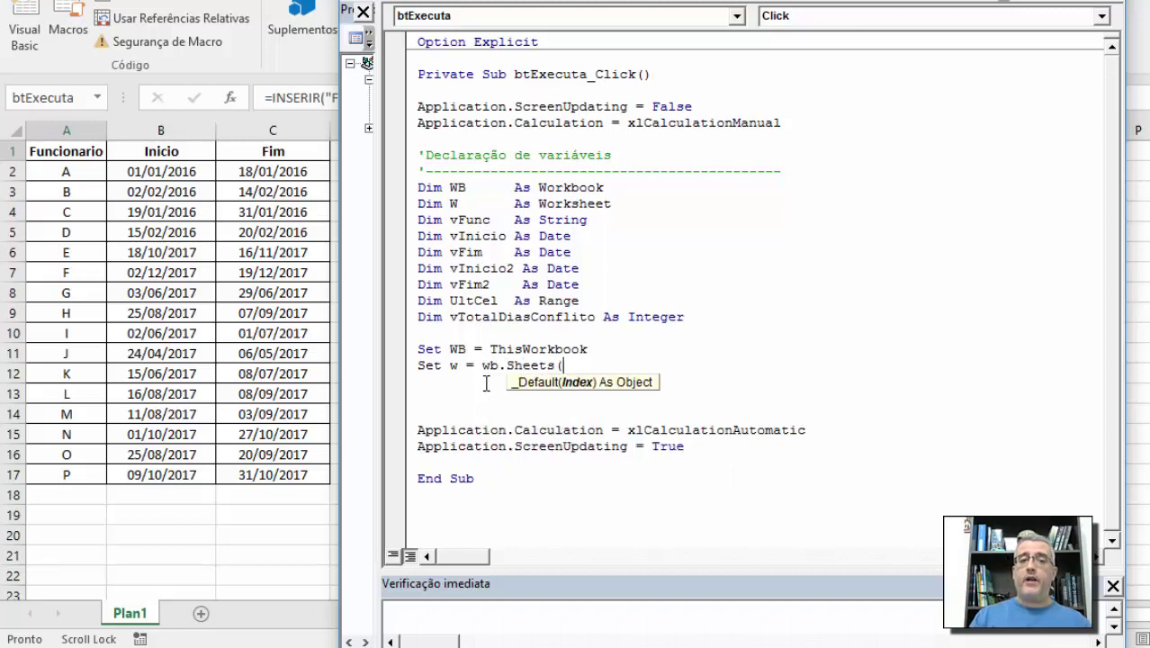
pyautogui.write('"Plan1")')
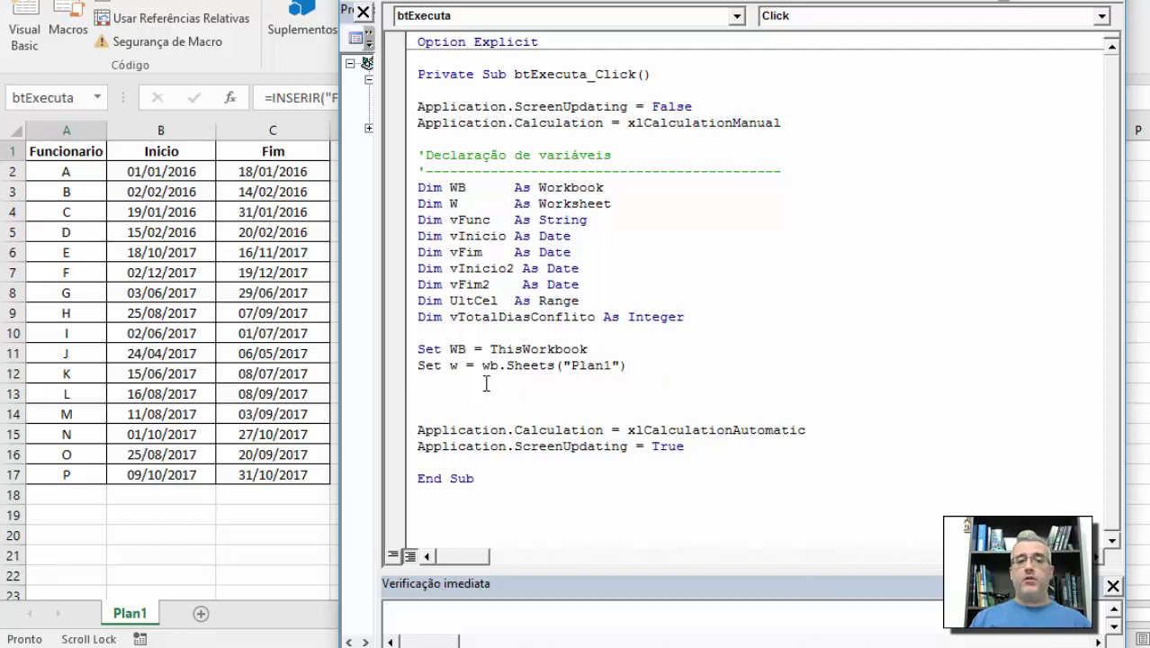
pyautogui.press('Return')
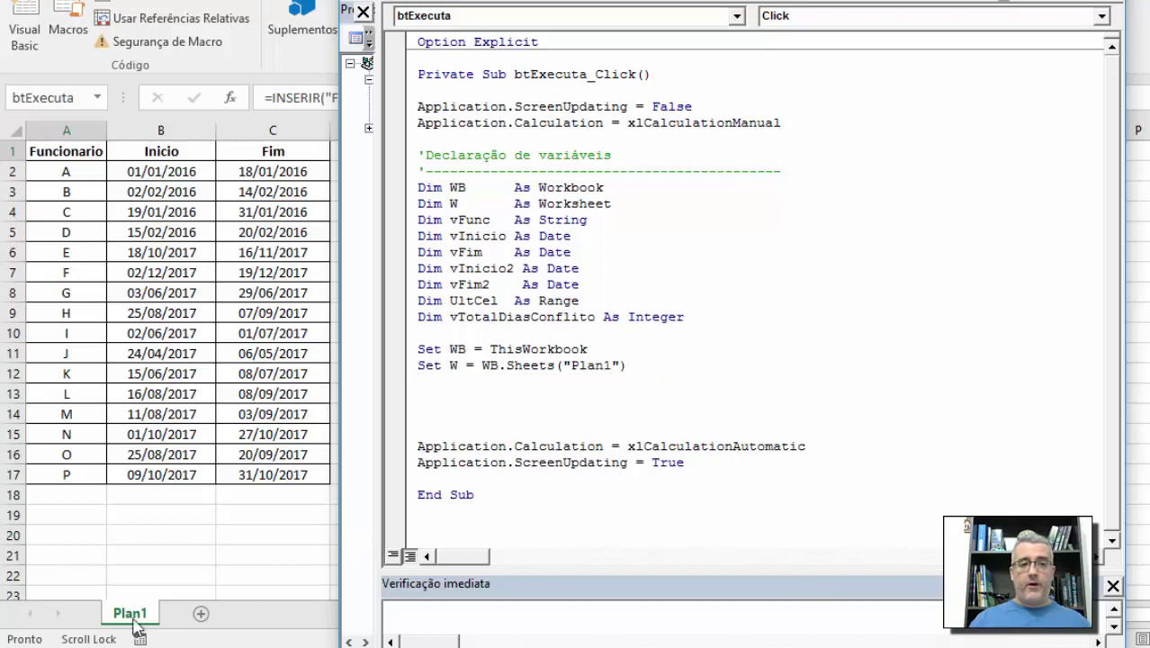
# Rename the Plan1 sheet tab to Cálculos
pyautogui.click(130, 614)
pyautogui.write('Cálculo')
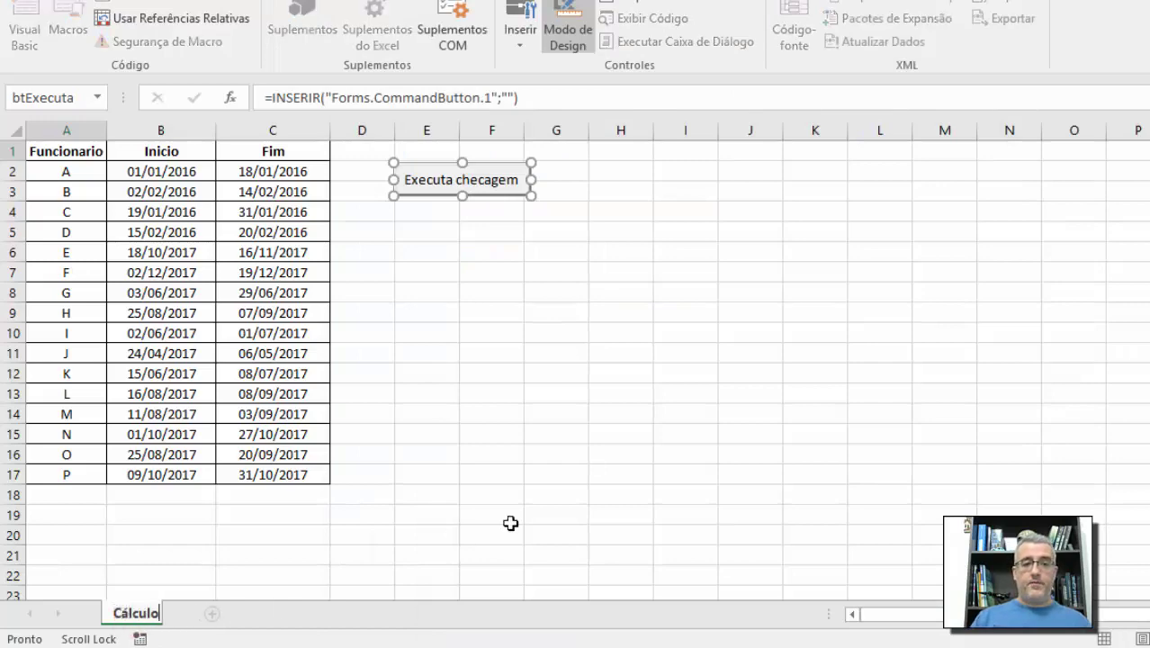
pyautogui.write('s')
pyautogui.press('Return')
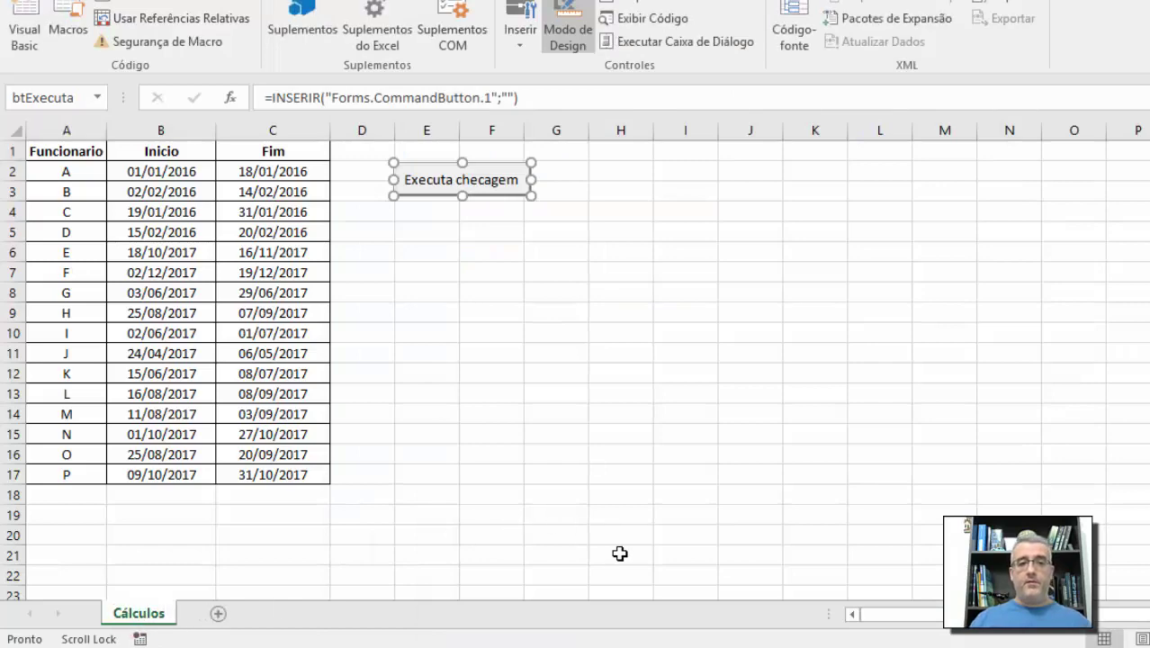
# Change the macro's sheet reference from "Plan1" to "Cálculos" and add a blank line below
pyautogui.hotkey('alt', 'F11')
pyautogui.doubleClick(591, 364)
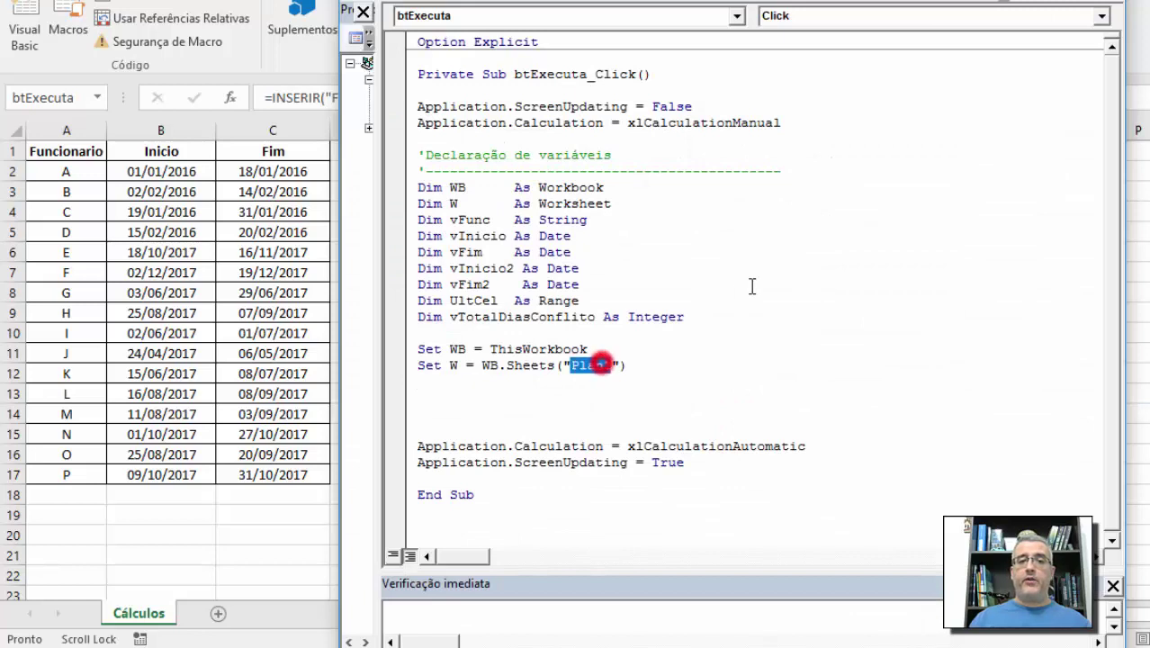
pyautogui.write('Cálculos')
pyautogui.press('End')
pyautogui.press('Return')
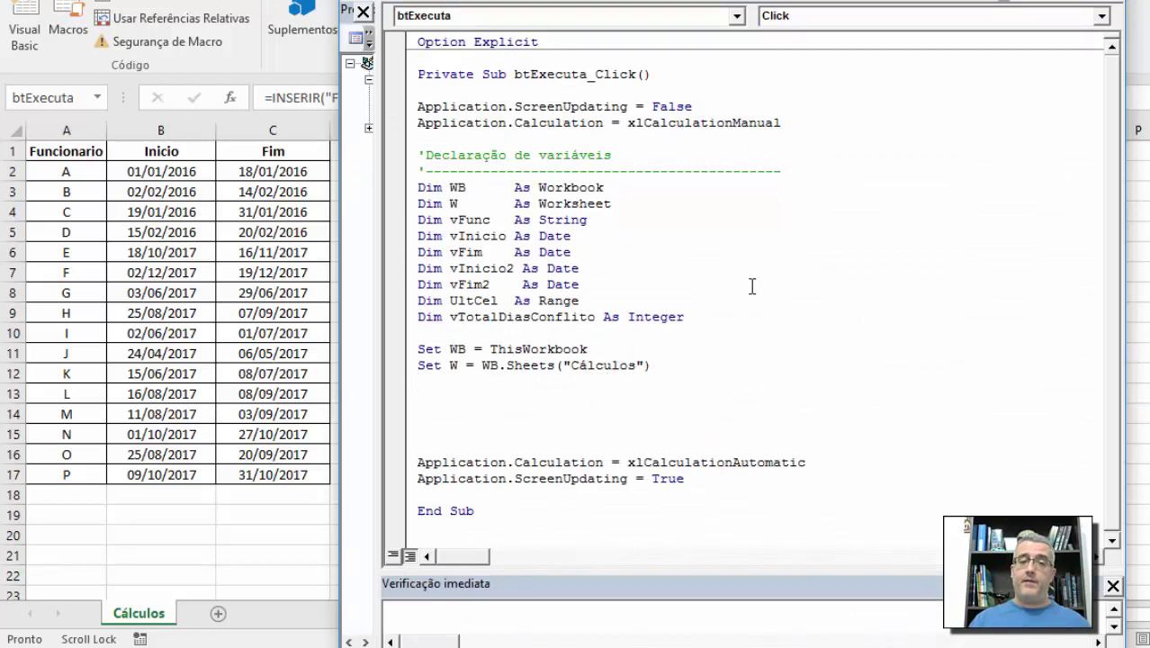
pyautogui.moveTo(379, 129)
pyautogui.mouseDown()
pyautogui.moveTo(463, 126)
pyautogui.moveTo(470, 115)
pyautogui.moveTo(353, 111)
pyautogui.mouseUp()
# Add W.Select and W.Range("A2").Select under the Set W line
pyautogui.press('Return')
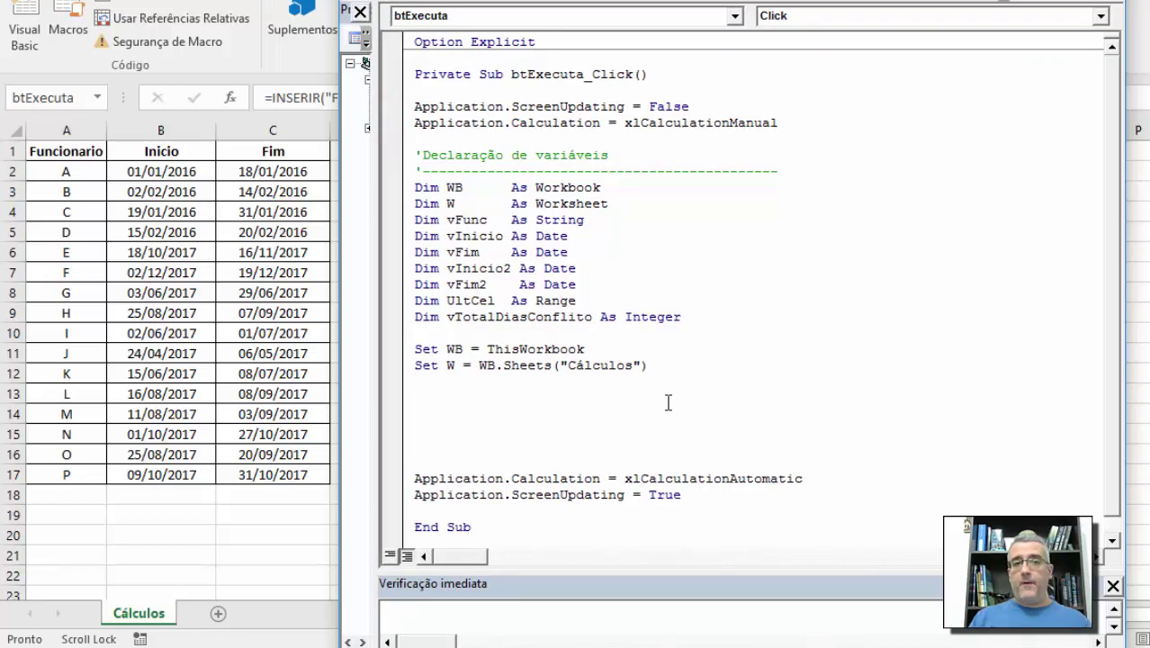
pyautogui.write('w.select')
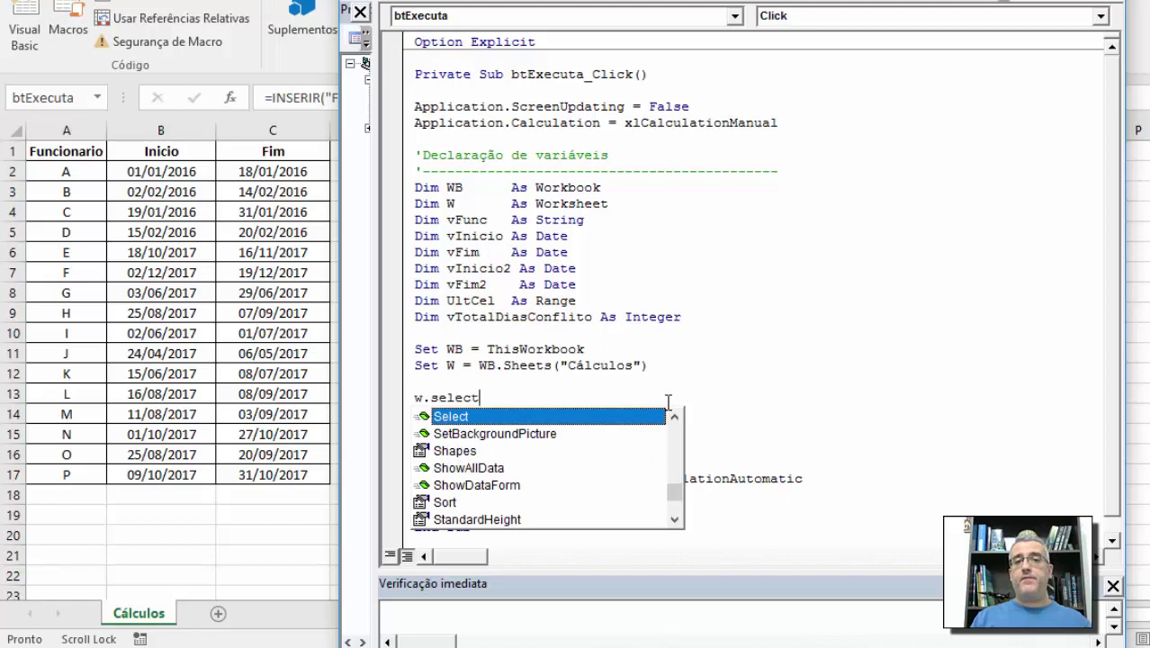
pyautogui.press('Return')
pyautogui.write('.range("A')
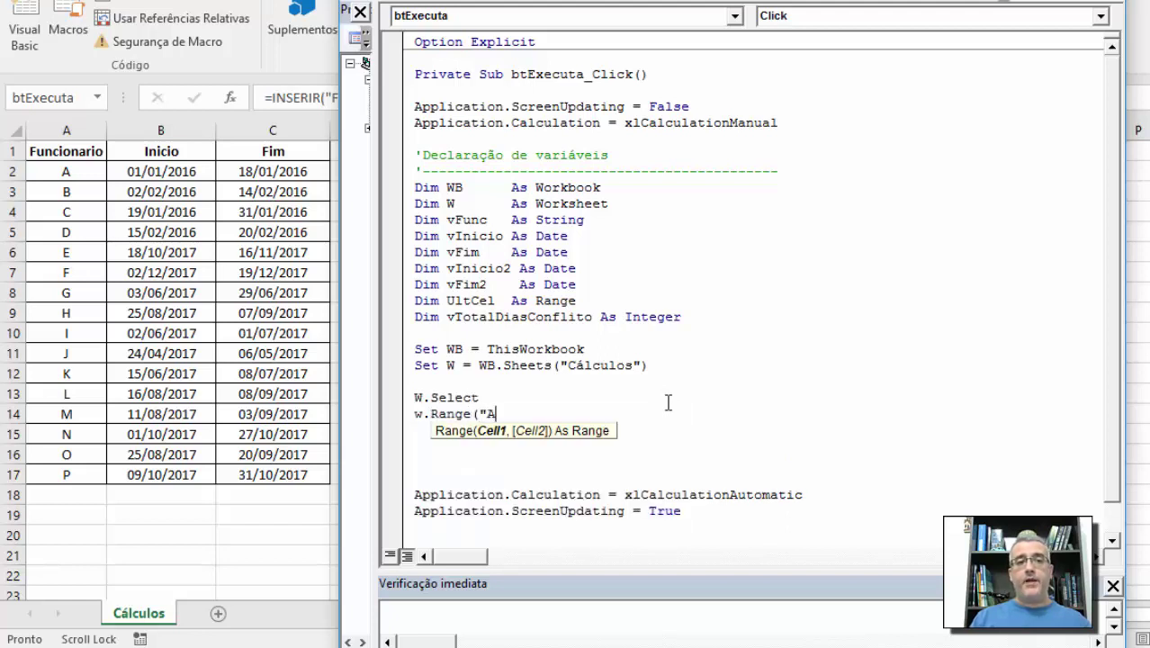
pyautogui.write('21')
pyautogui.press('BackSpace')
pyautogui.write('"')
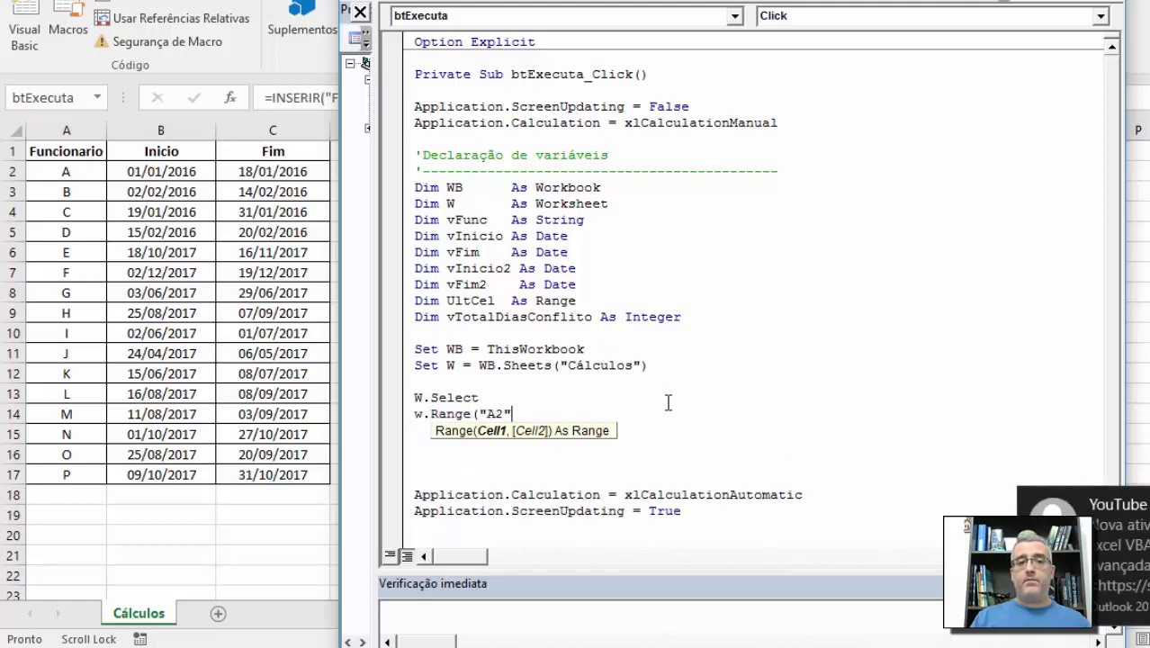
pyautogui.write(').selec')
pyautogui.press('Return')
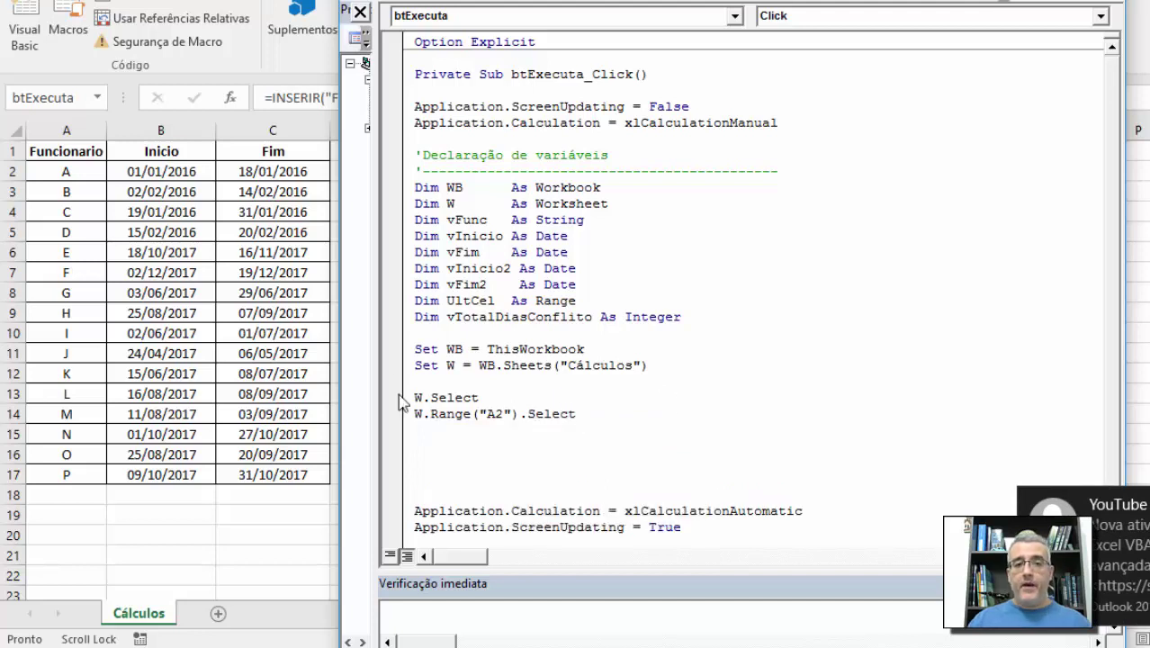
# Add the comment 'Inicializando os meus objetos' with a dashed line below the declarations
pyautogui.click(483, 326)
pyautogui.press('Return')
pyautogui.write("'I")
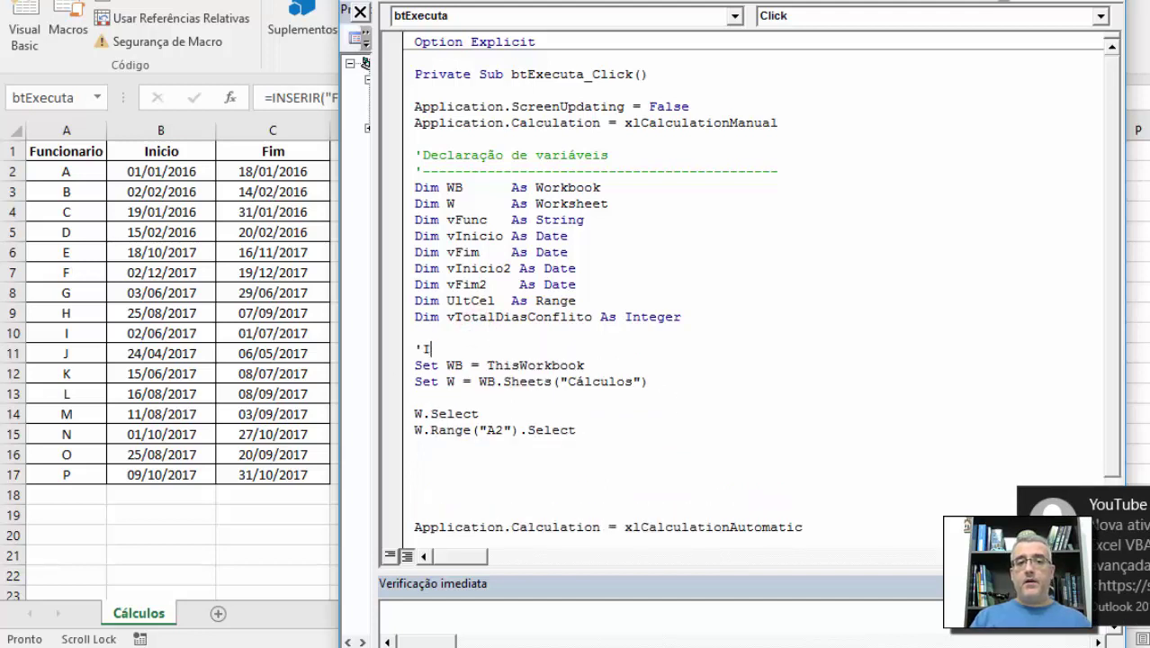
pyautogui.write('nicializando o')
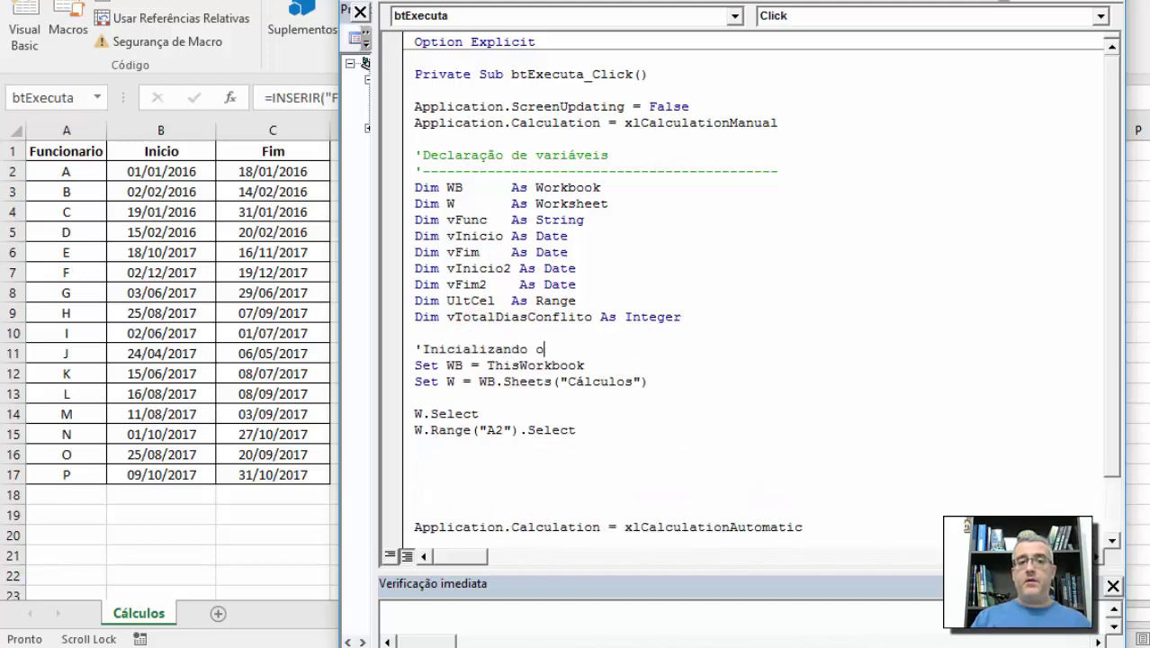
pyautogui.write('s meus objetos')
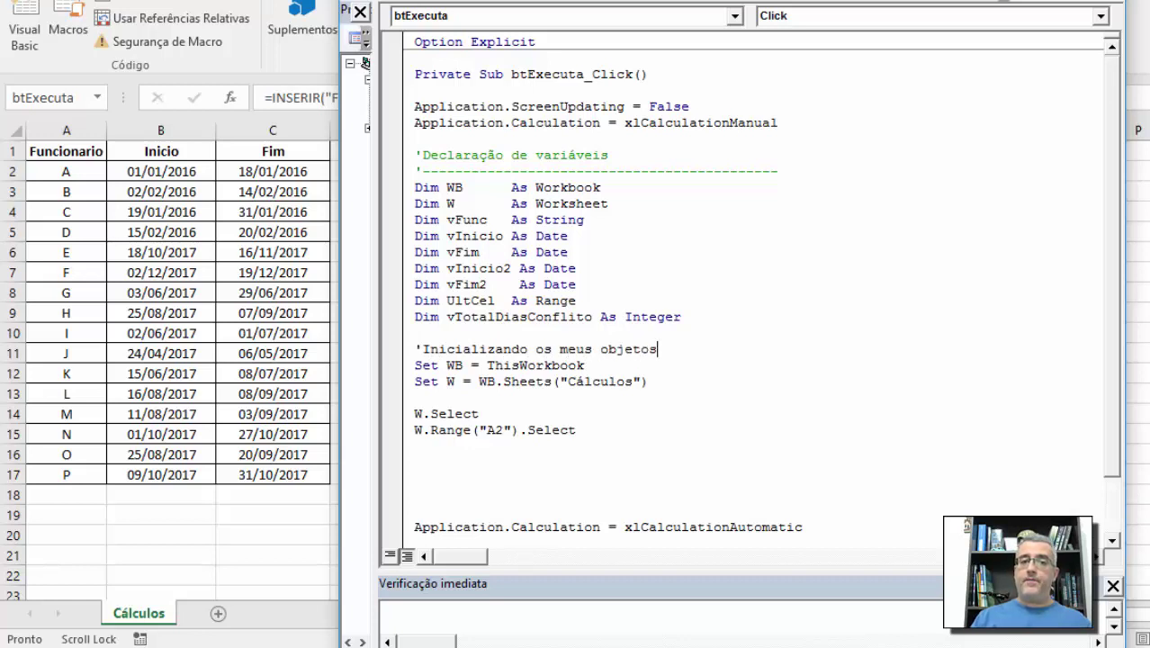
pyautogui.press('Return')
pyautogui.write("'-----------------------")
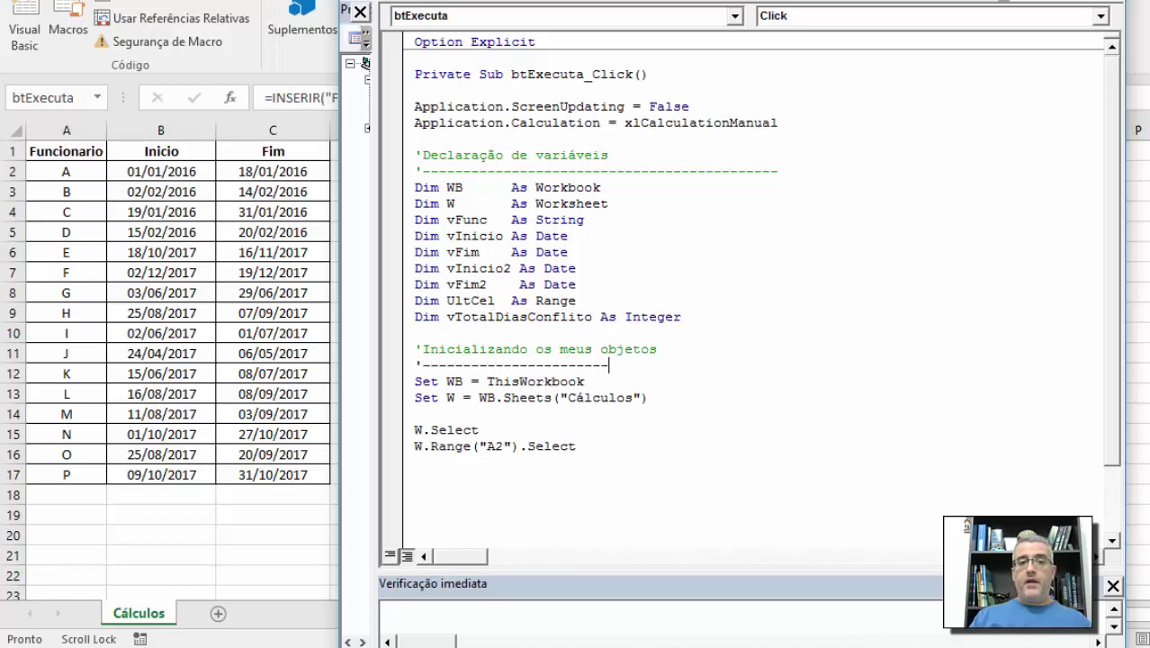
pyautogui.write('------')
# Add the comment 'Selecionar a planilha e a célula para inicio do código' with a dashed line above W.Select
pyautogui.click(649, 397)
pyautogui.press('Down')
pyautogui.press('Down')
pyautogui.press('Up')
pyautogui.press('Return')
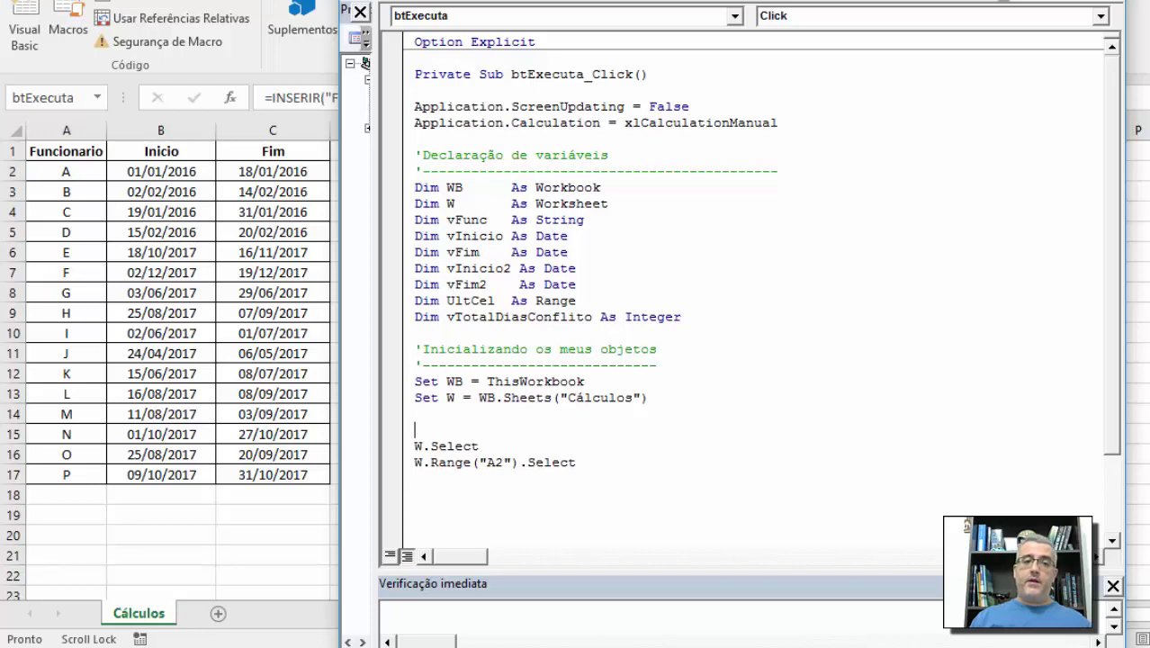
pyautogui.write('Selecion')
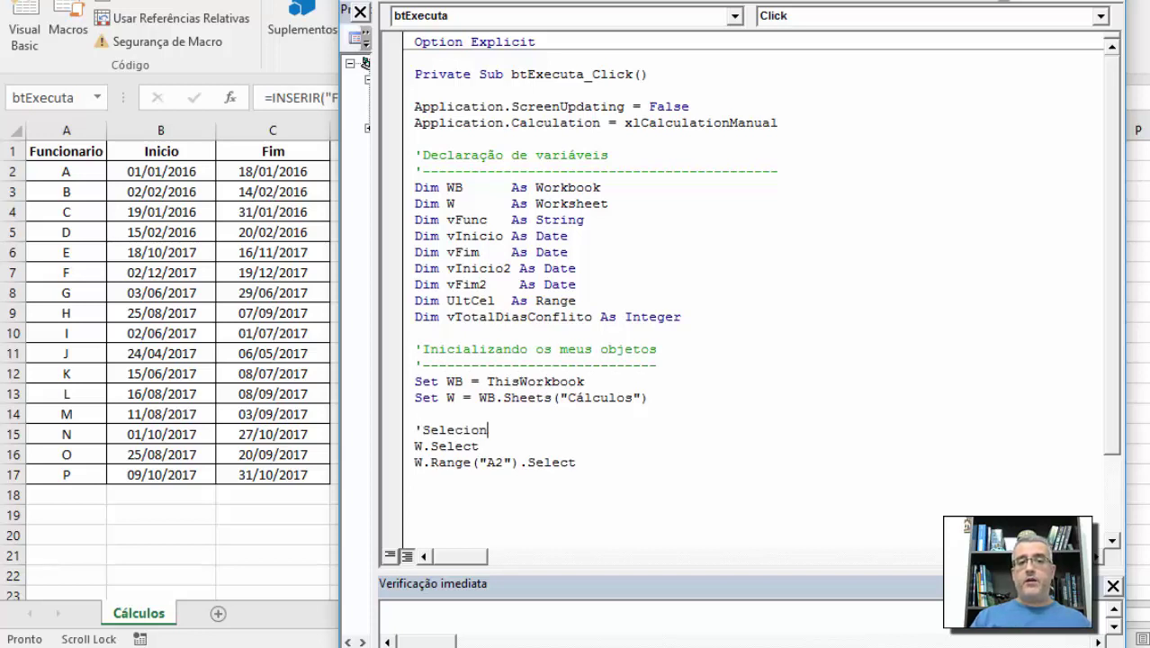
pyautogui.write('ar a planilha e a ')
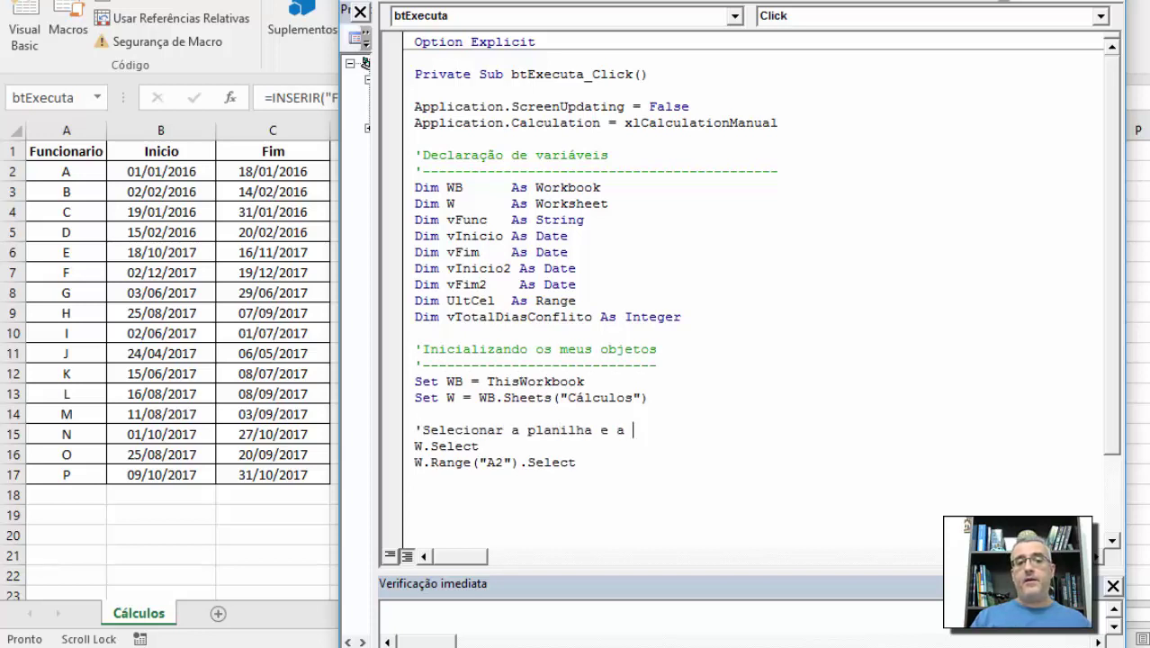
pyautogui.write('célula para inicio ')
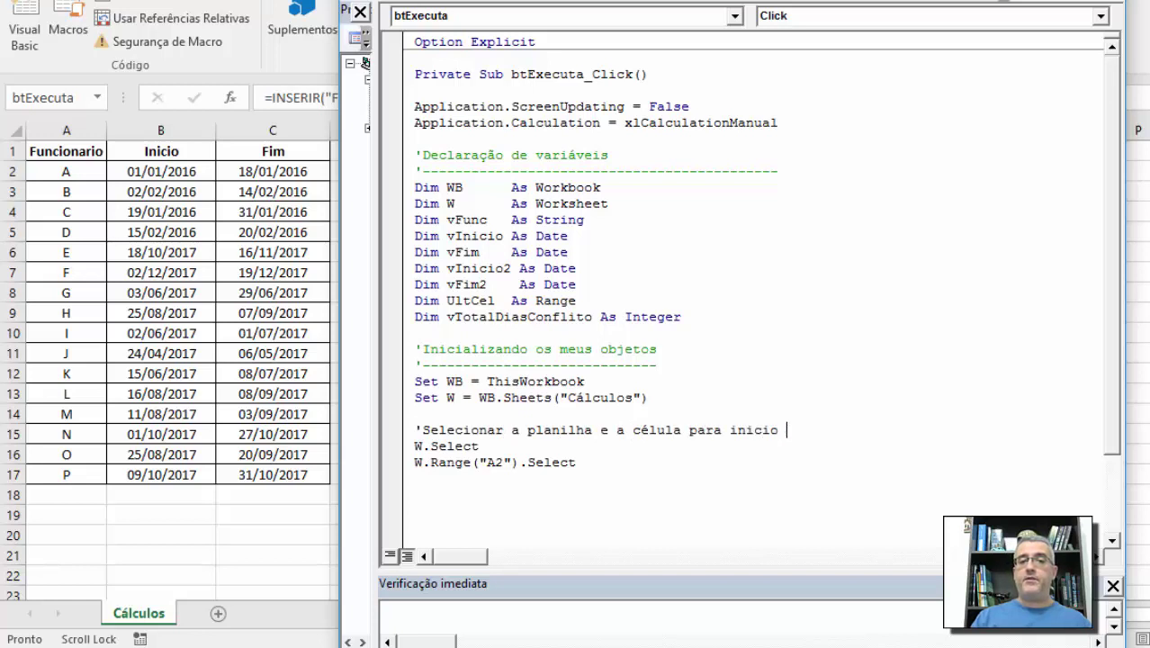
pyautogui.write('do código')
pyautogui.press('Return')
pyautogui.write("'")
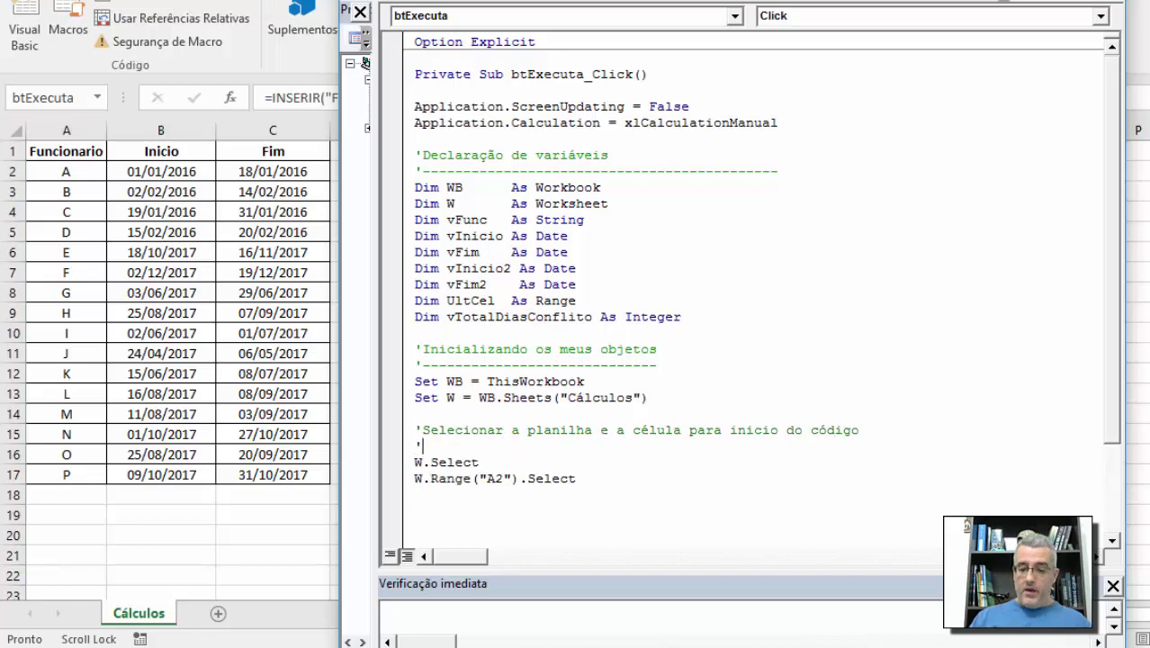
pyautogui.write('---------------------------------------')
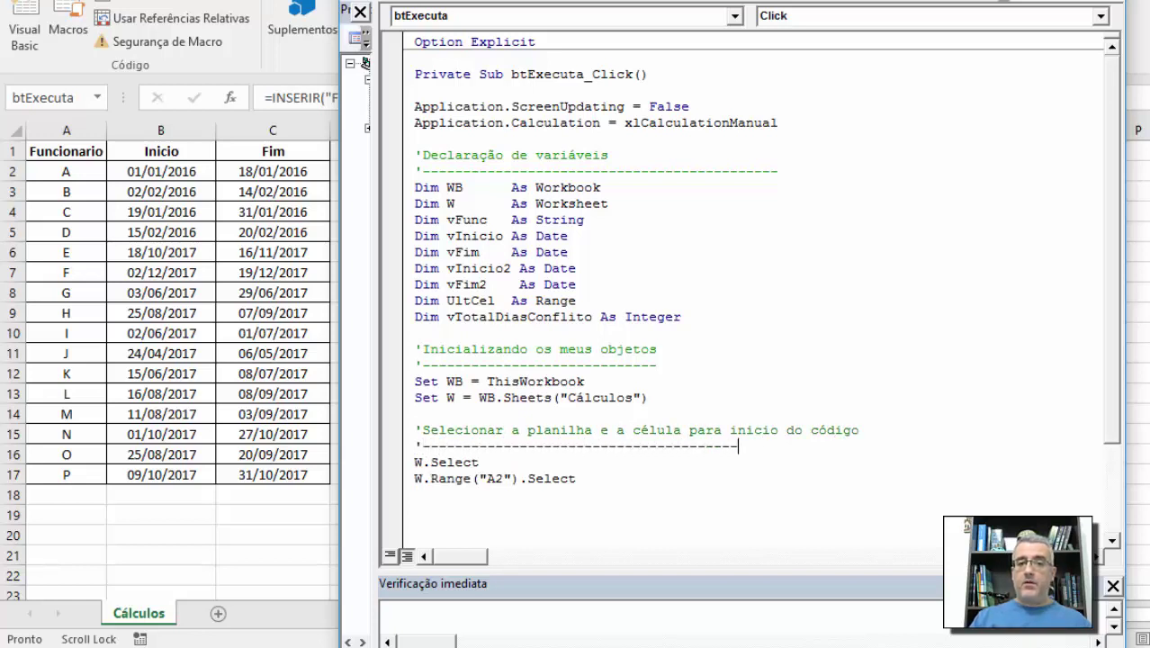
pyautogui.write('---------------')
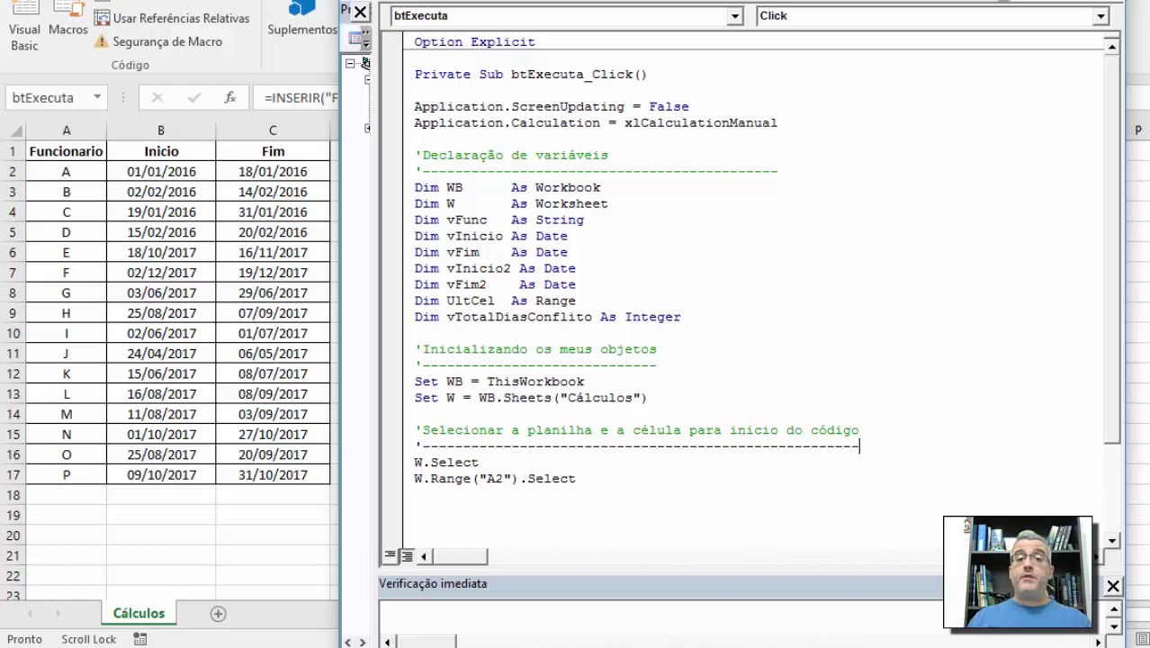
pyautogui.press('Return')
pyautogui.press('Delete')
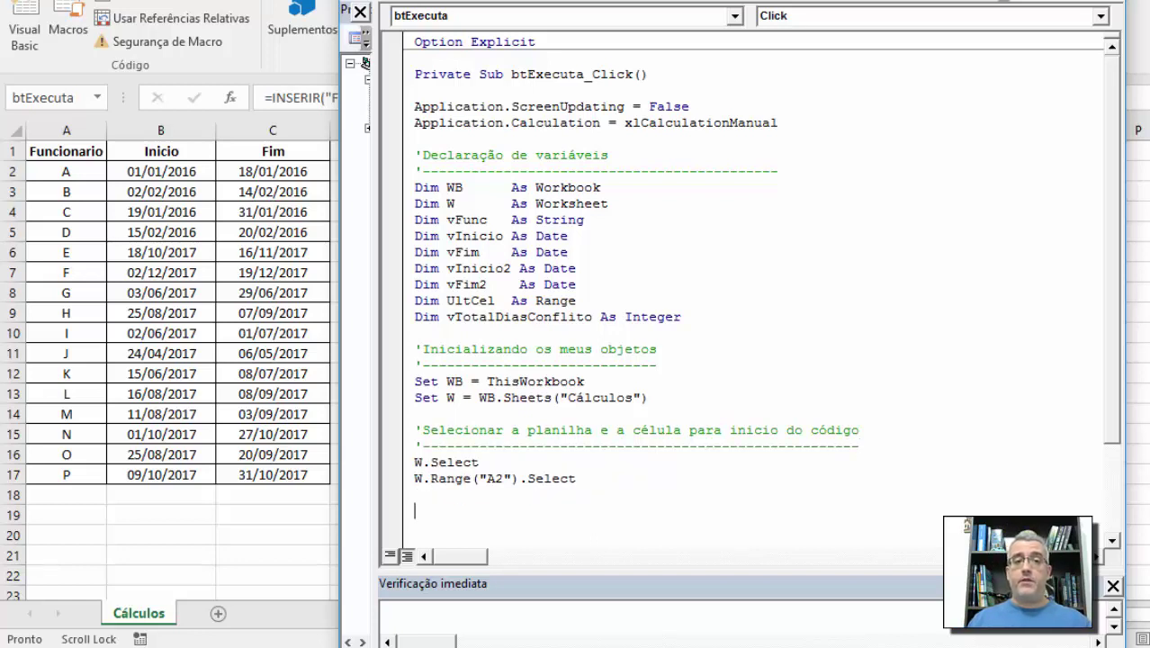
pyautogui.scroll(-2, 545, 342)
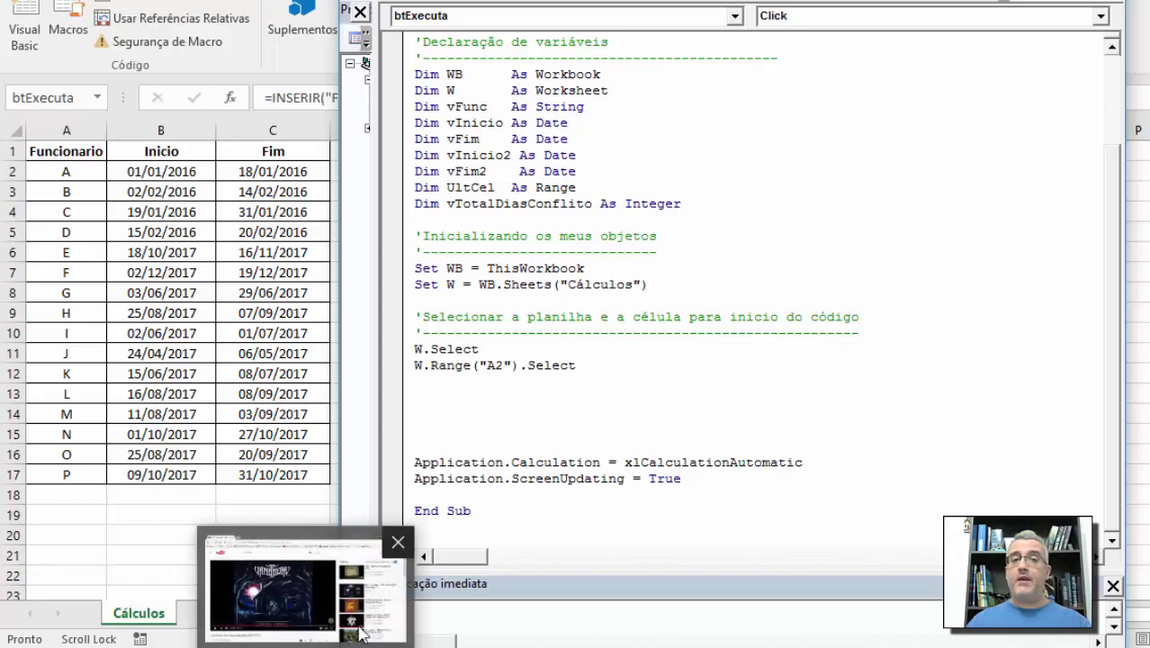
pyautogui.click(622, 297)
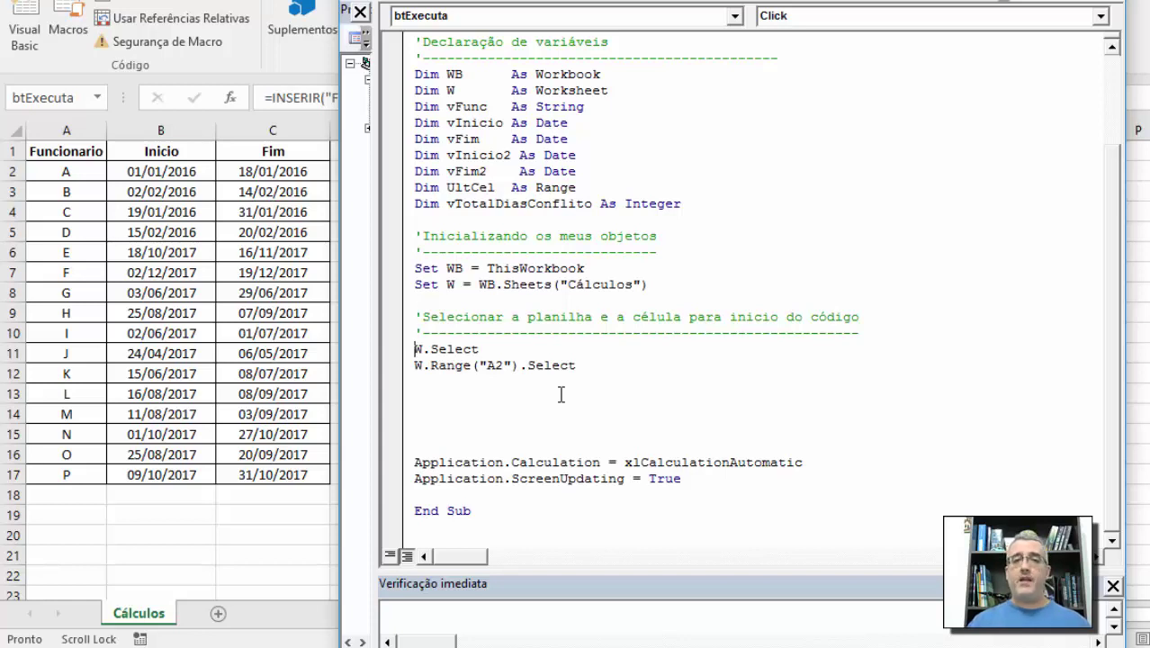
pyautogui.press('Down')
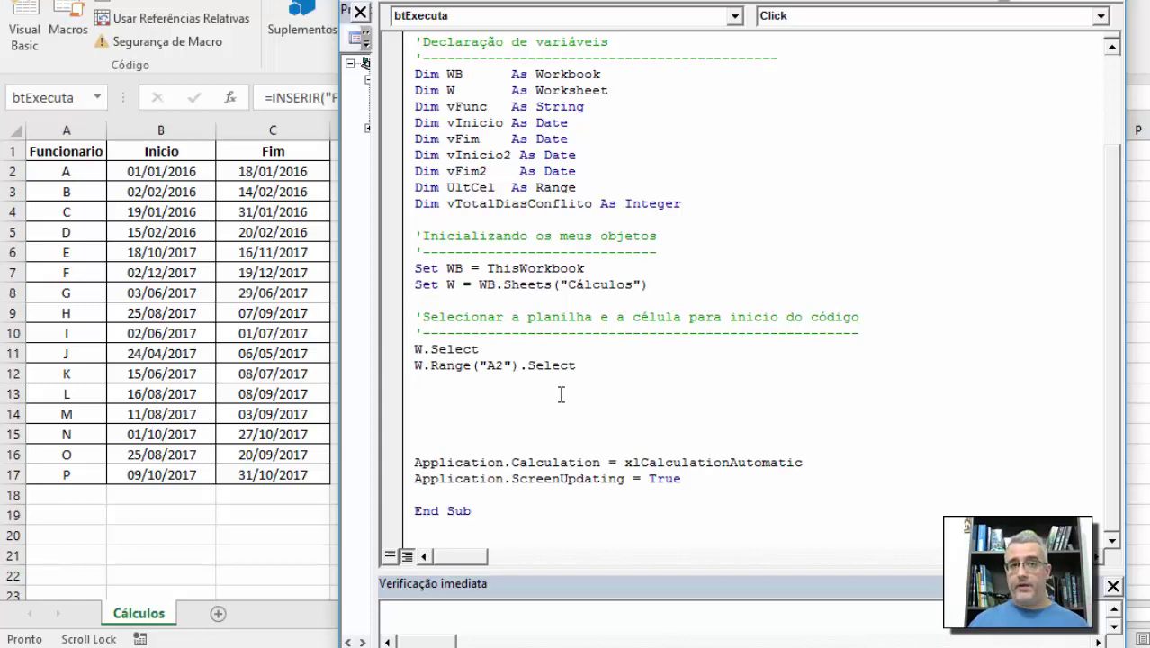
pyautogui.press('Down')
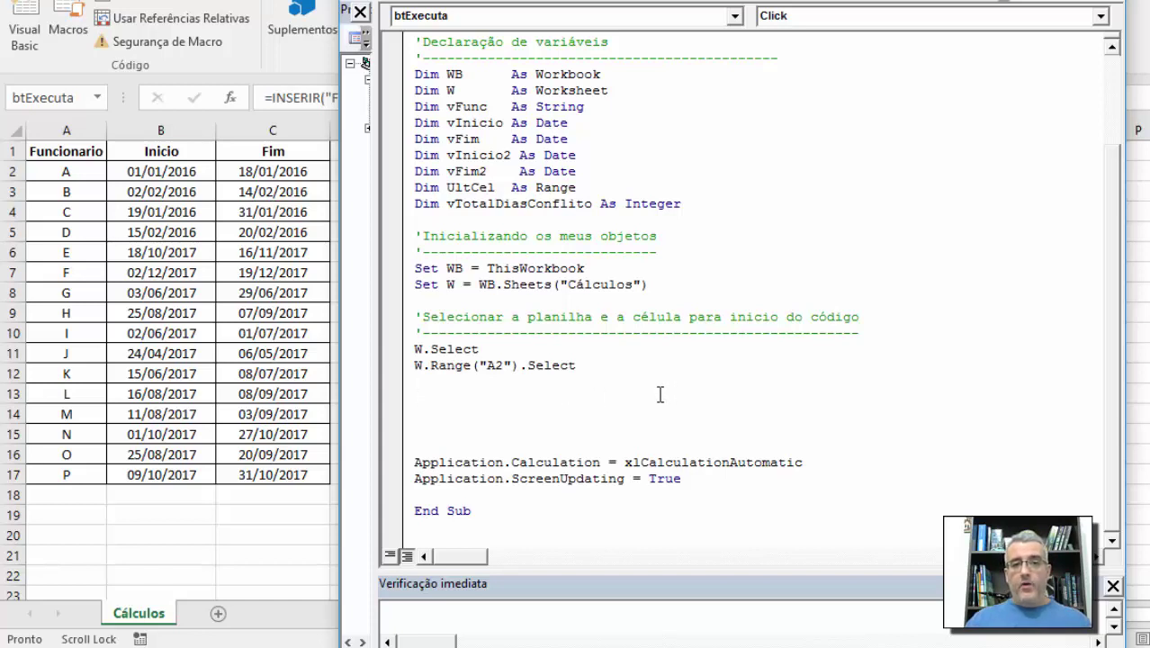
# Add Set WB = Nothing above the Application.Calculation line
pyautogui.moveTo(686, 301); pyautogui.dragTo(648, 241)
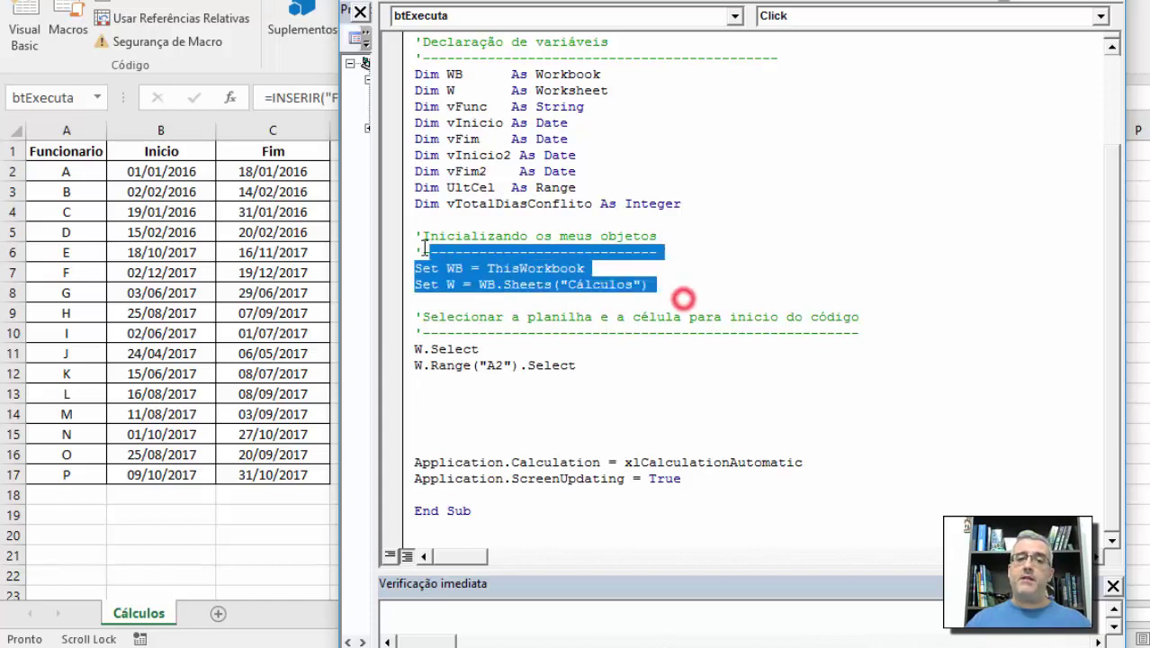
pyautogui.click(649, 240)
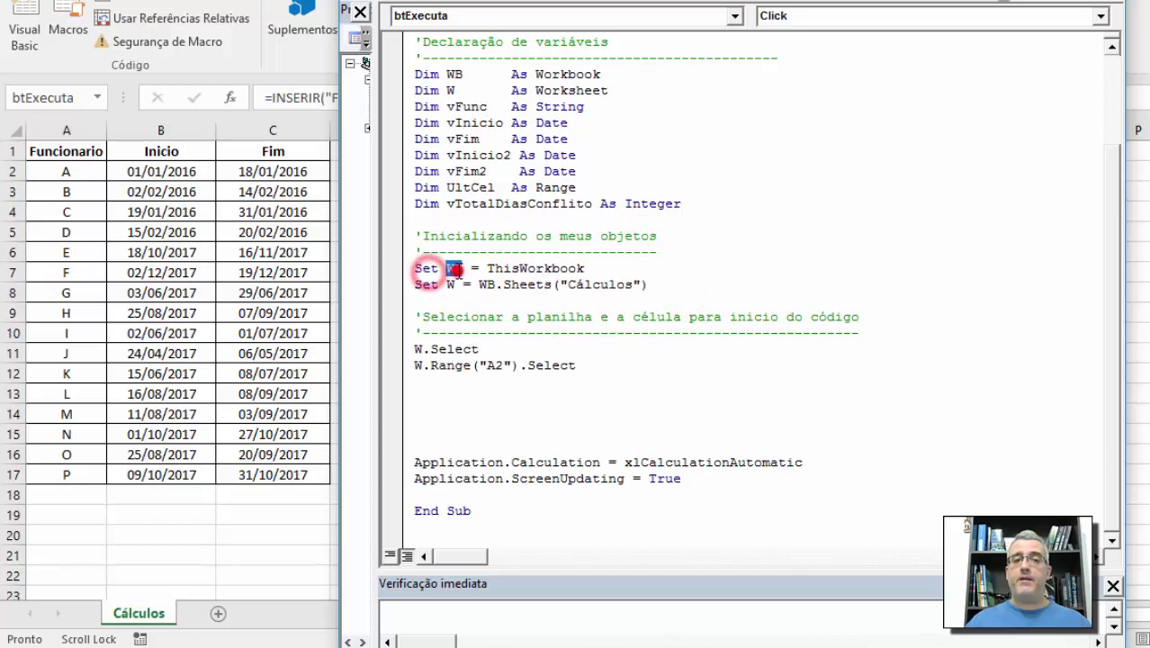
pyautogui.moveTo(447, 270); pyautogui.dragTo(461, 270)
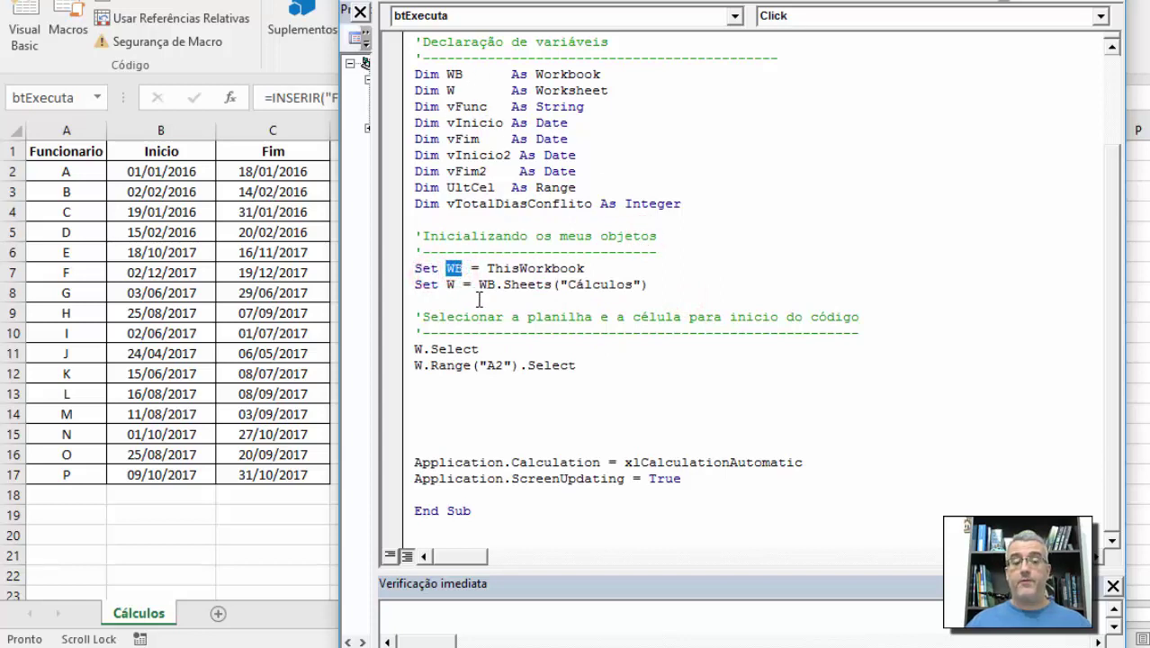
pyautogui.click(449, 432)
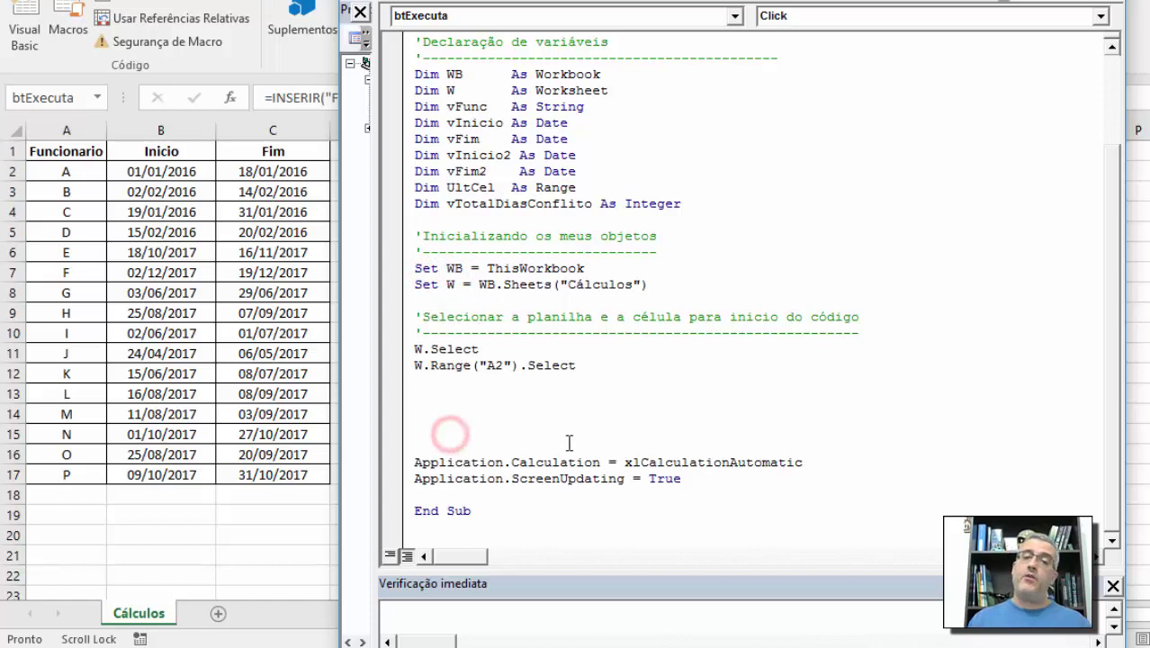
pyautogui.press('Return')
pyautogui.press('Return')
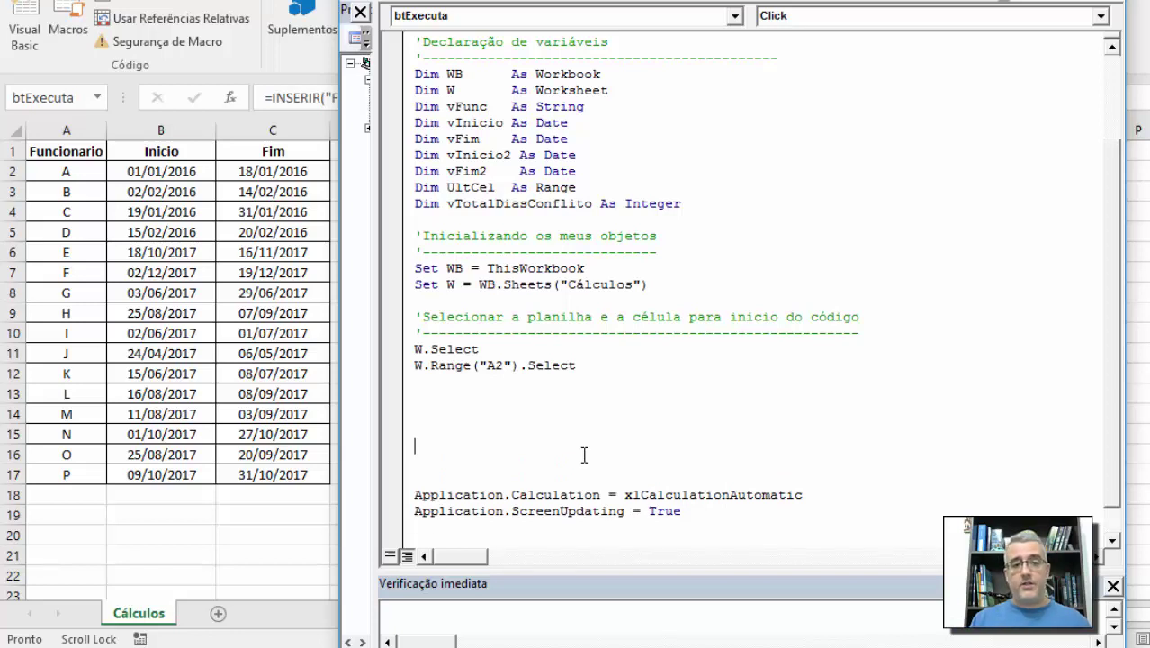
pyautogui.write('set WD')
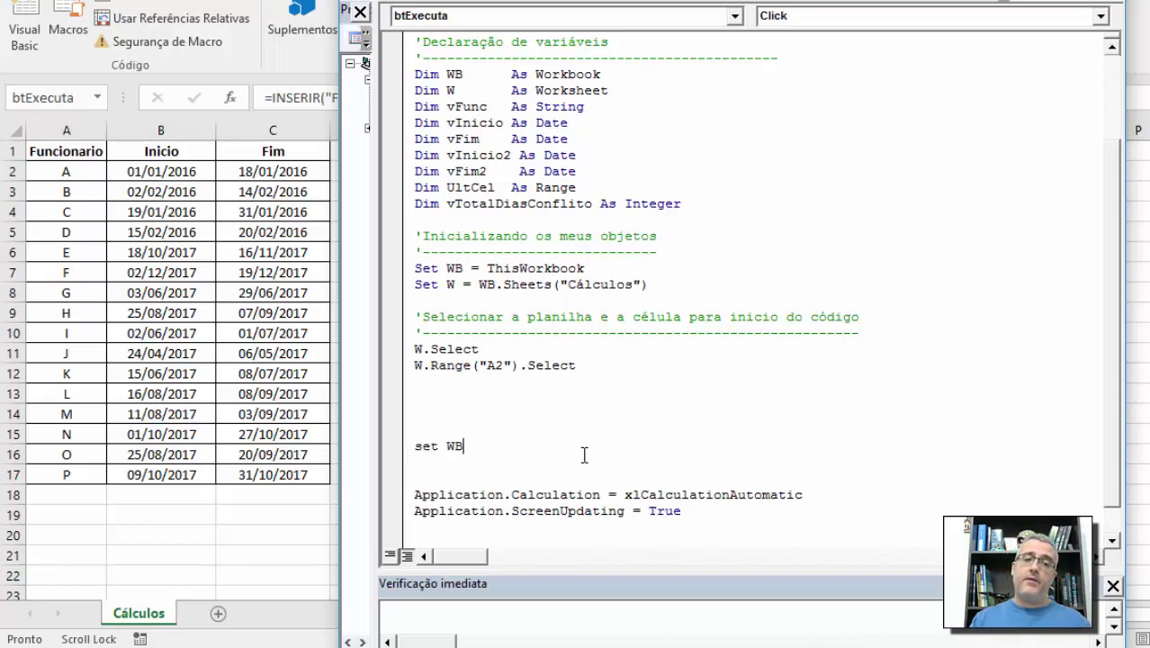
pyautogui.write(' = nohting')
pyautogui.press('BackSpace')
pyautogui.press('BackSpace')
pyautogui.press('BackSpace')
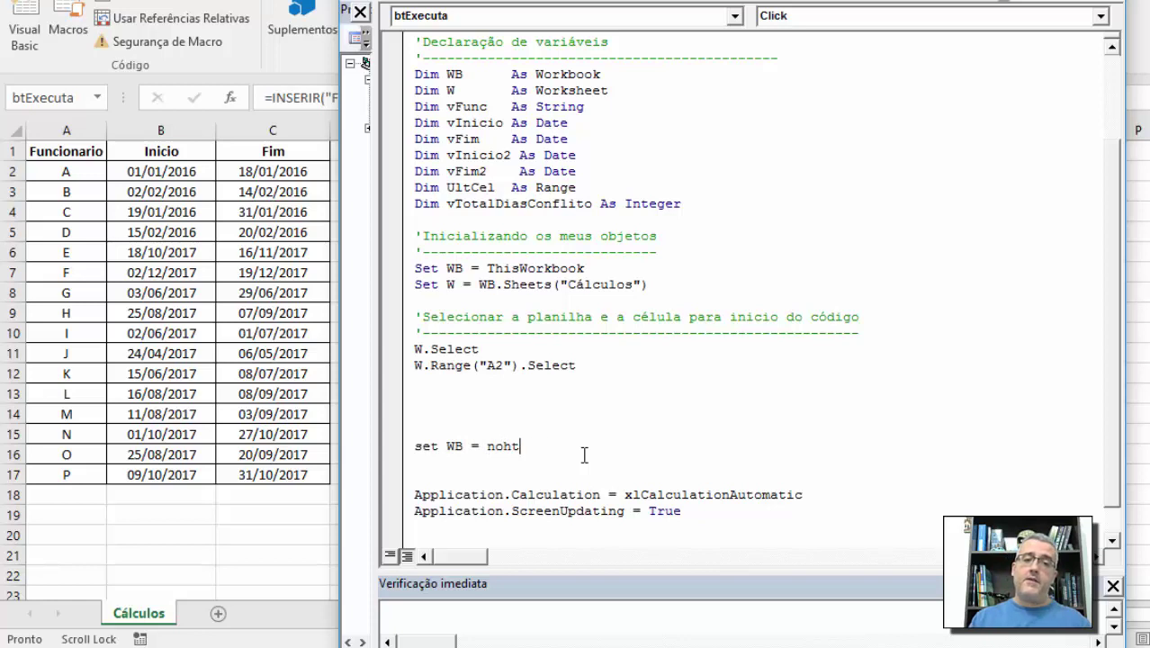
pyautogui.press('BackSpace')
pyautogui.press('BackSpace')
pyautogui.write('thi')
pyautogui.press('BackSpace')
pyautogui.press('BackSpace')
pyautogui.write('hi')
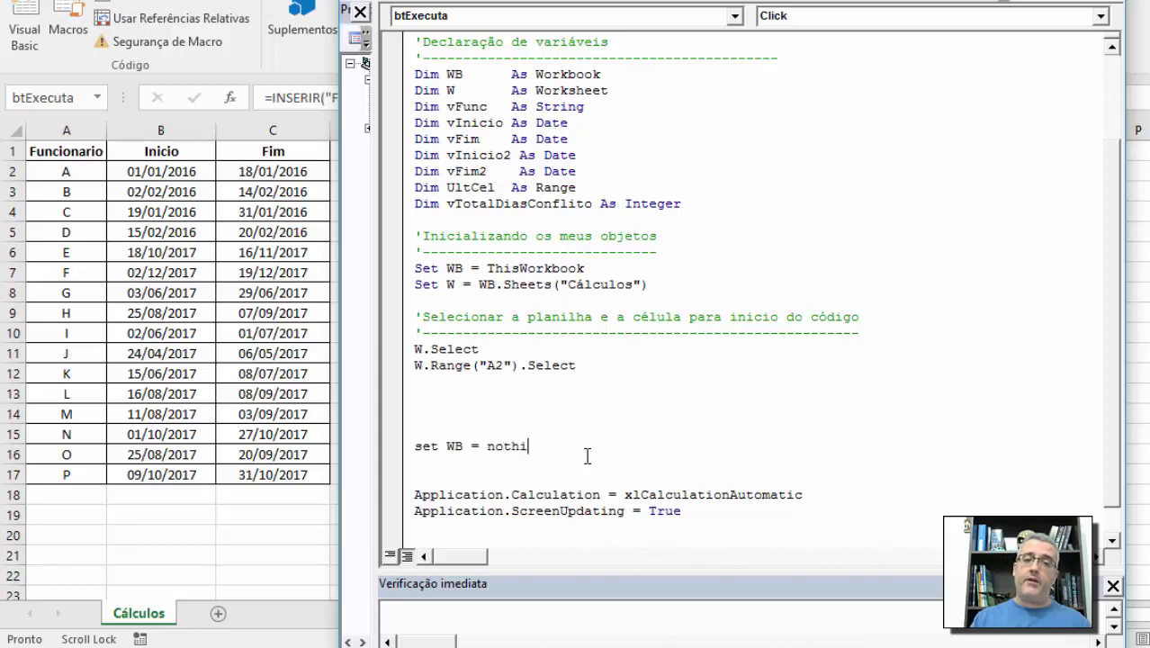
pyautogui.write('ng')
pyautogui.press('Return')
# Add Set W = Nothing and Set UltCel = Nothing, fixing the mistyped line after the compile error
pyautogui.write('wet W ')
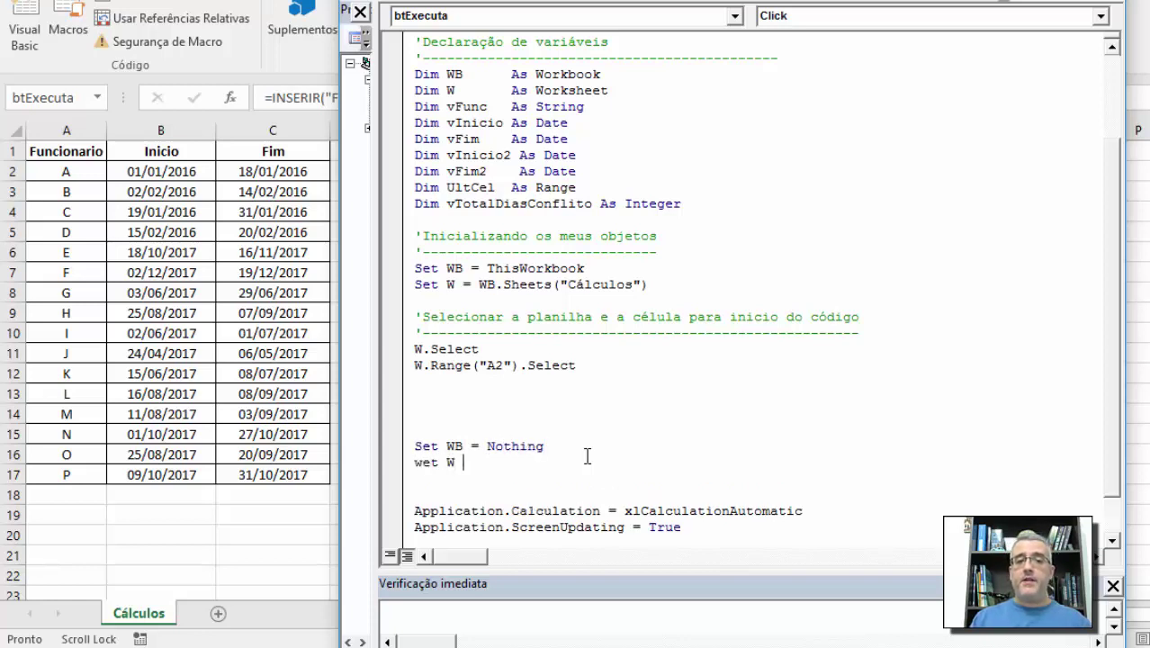
pyautogui.write('= nothi')
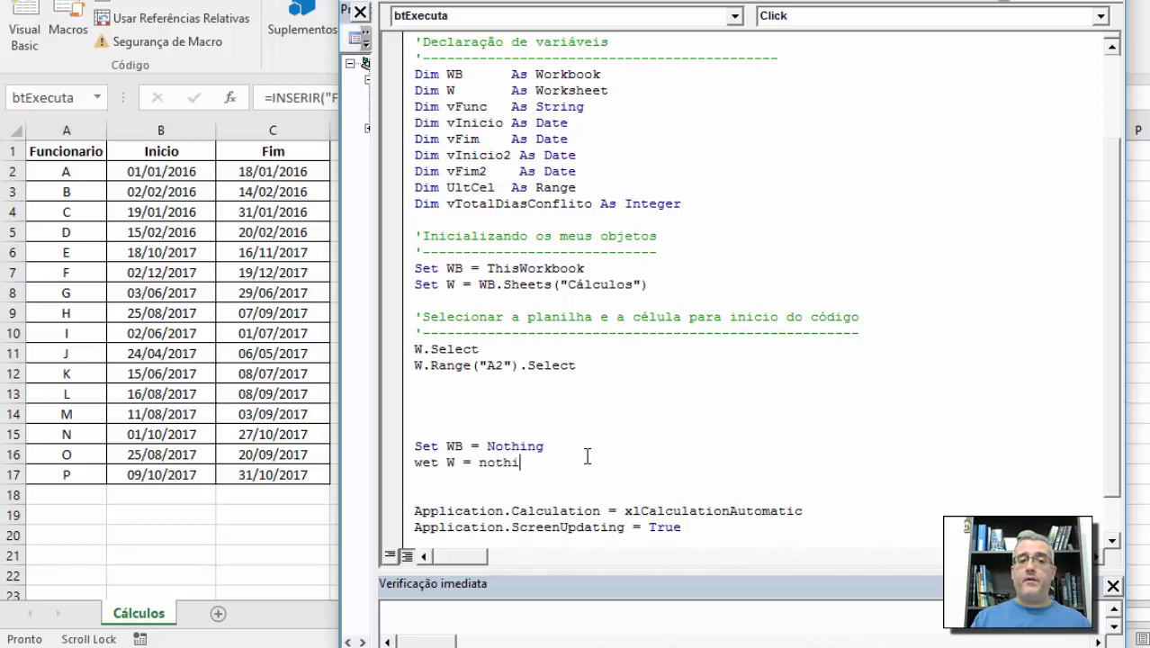
pyautogui.write('ng')
pyautogui.press('Return')
pyautogui.write('set')
pyautogui.press('Return')
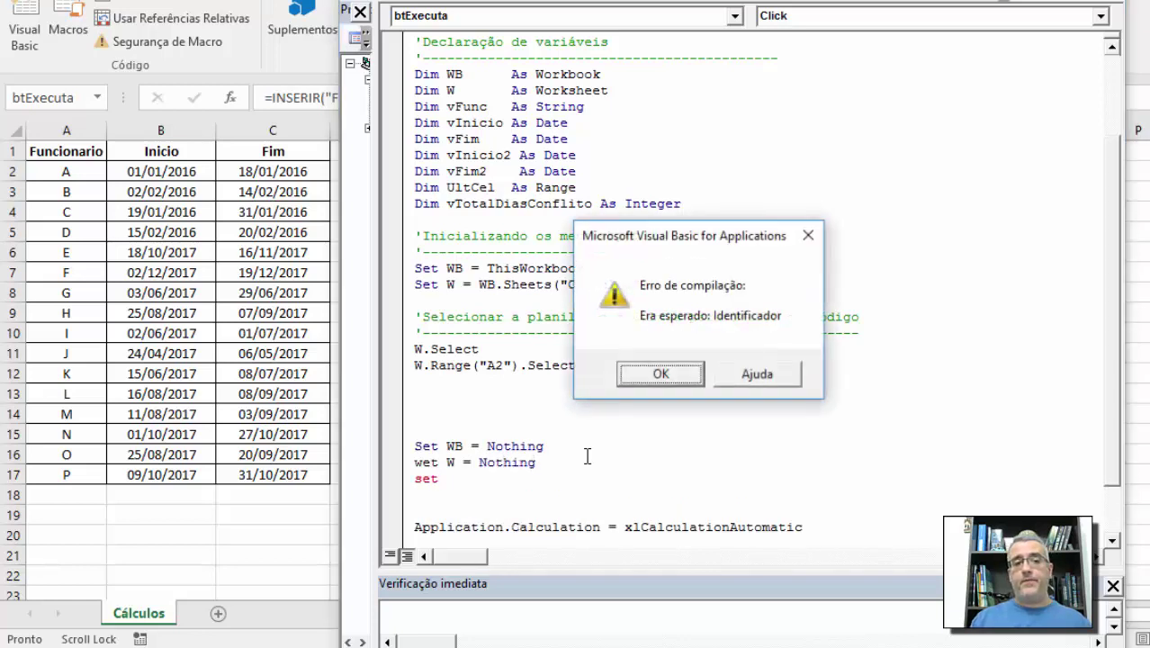
pyautogui.press('Return')
pyautogui.press('Up')
pyautogui.press('Delete')
pyautogui.write('S')
pyautogui.press('Down')
pyautogui.press('End')
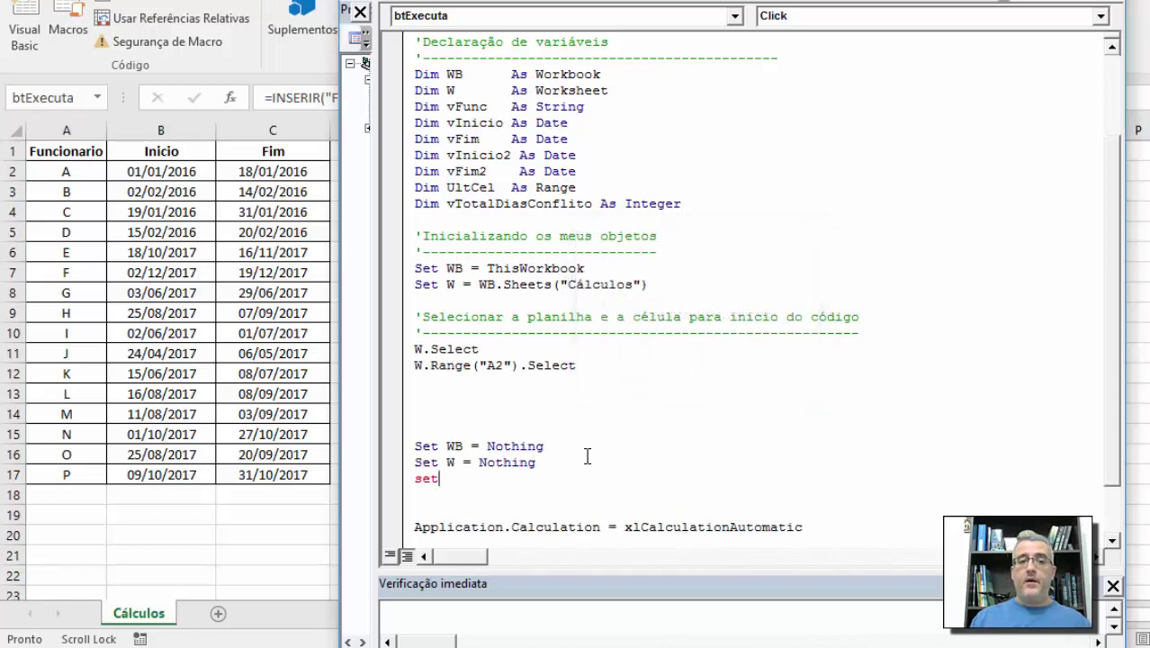
pyautogui.write(' ultcel ')
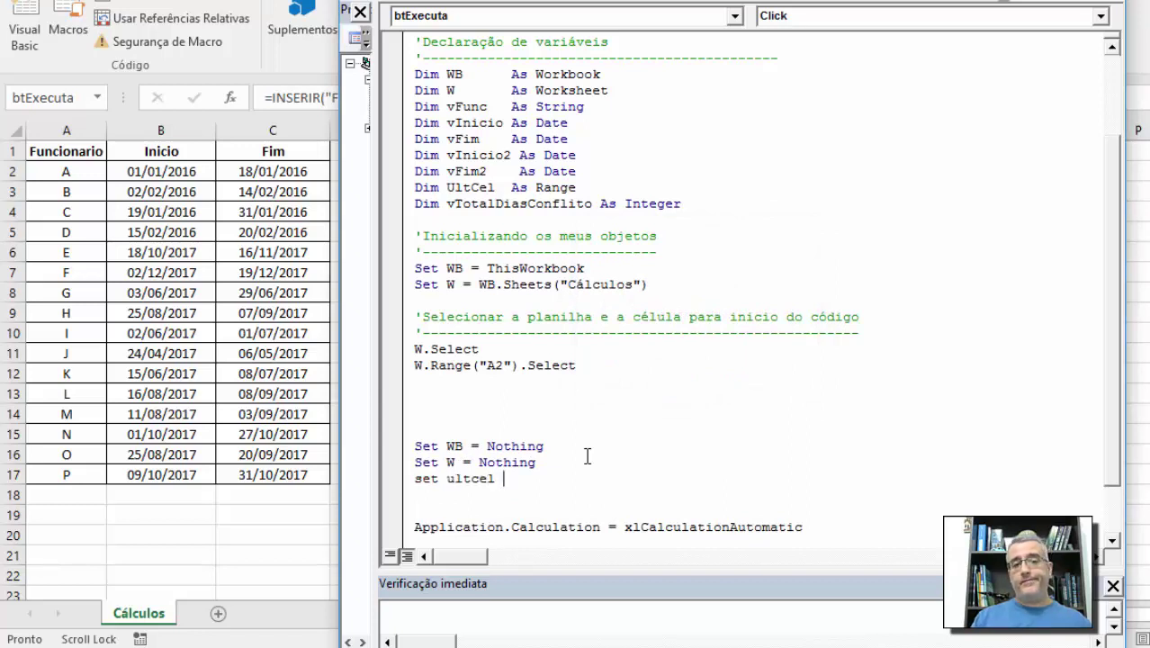
pyautogui.write('= nothing')
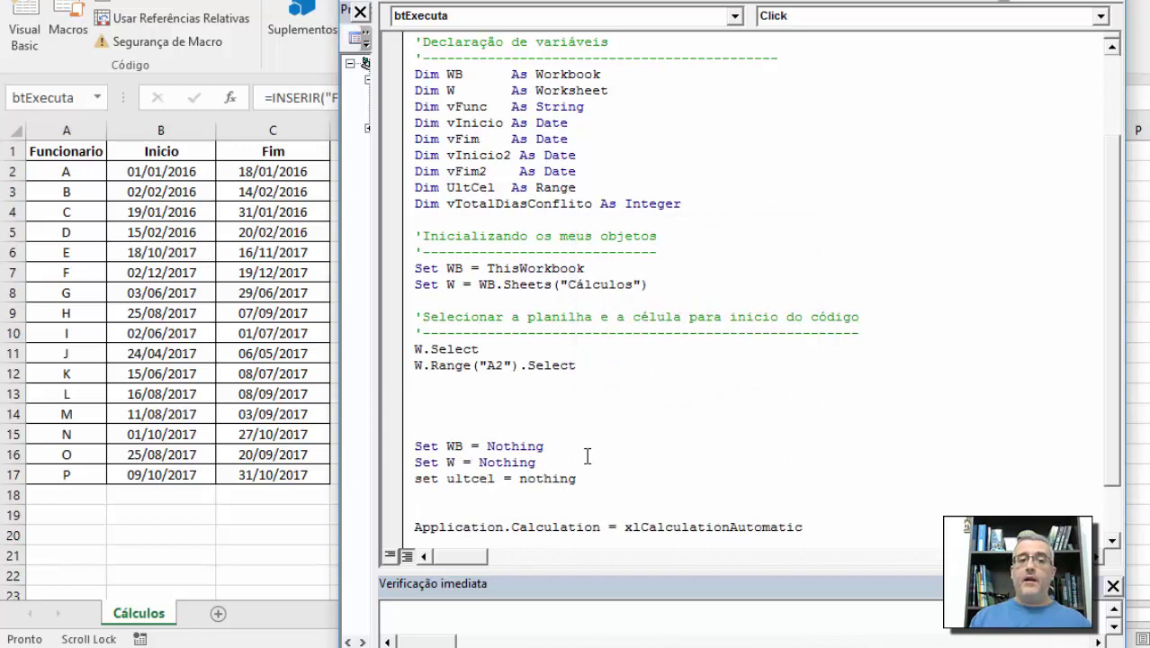
pyautogui.press('Up')
pyautogui.press('Up')
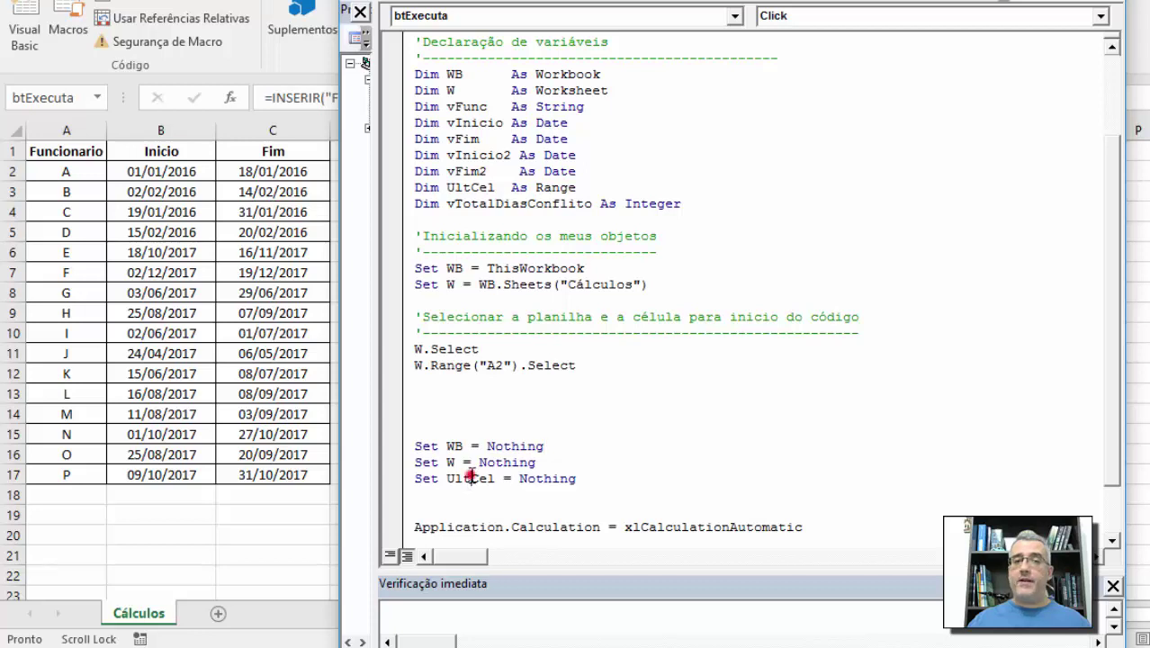
pyautogui.doubleClick(469, 479)
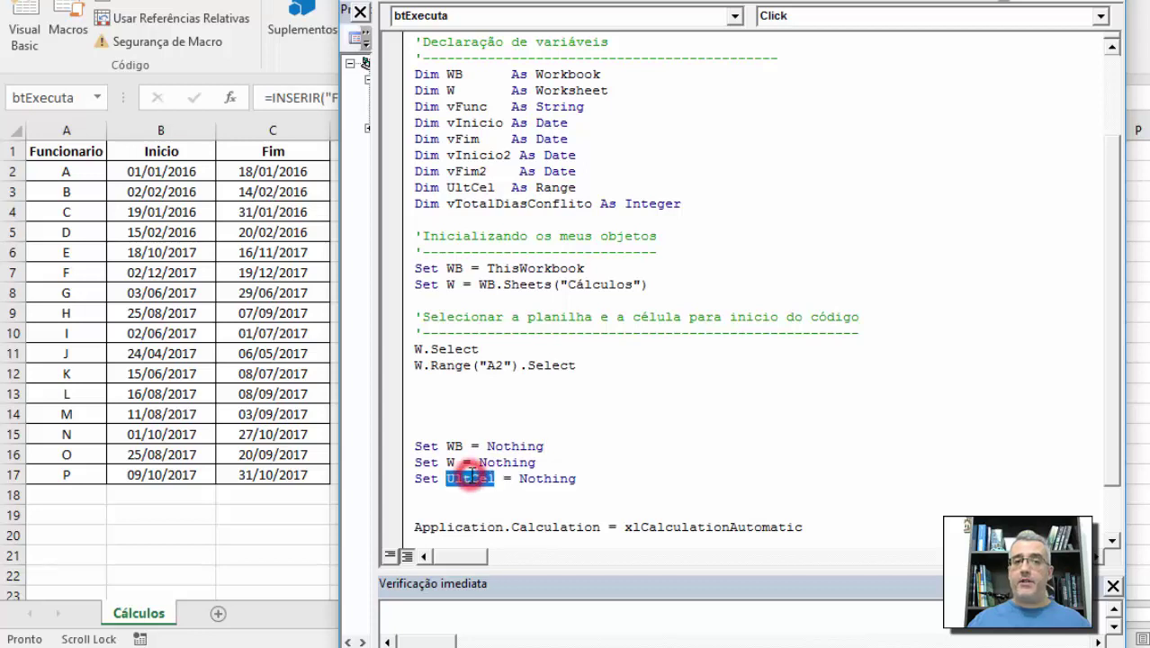
pyautogui.doubleClick(556, 187)
pyautogui.click(438, 284)
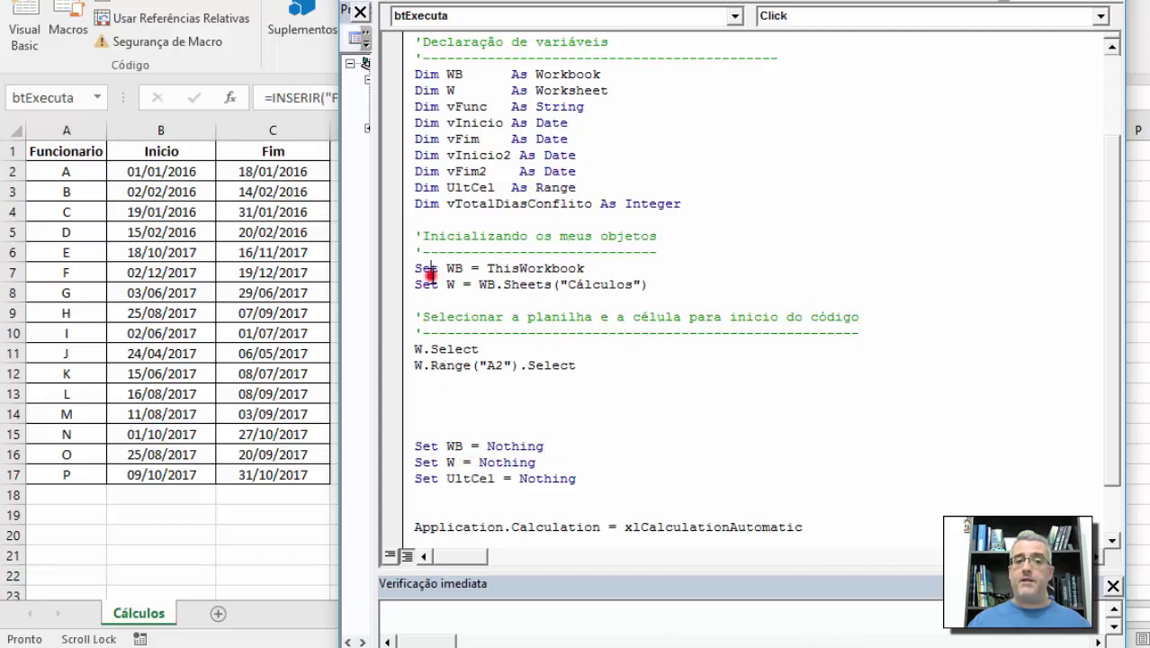
# Label the Nothing lines with 'Eliminar os objetos da memória do aplicativo', a dashed line, and blank lines above
pyautogui.click(463, 431)
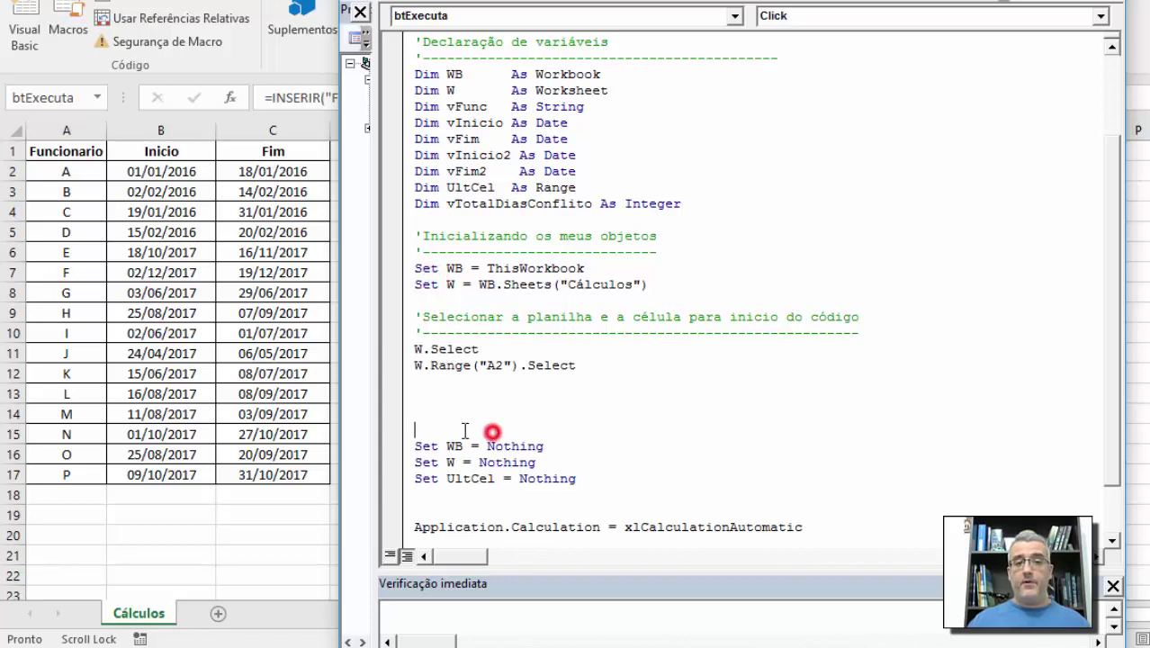
pyautogui.write("'Elimi")
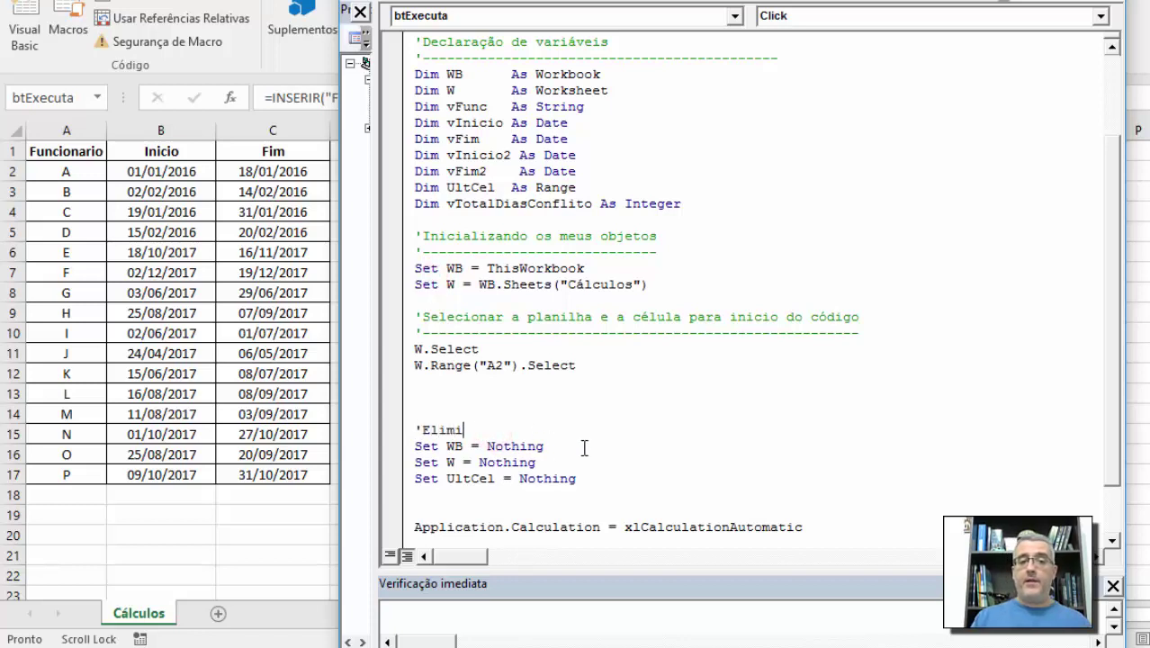
pyautogui.write('nar os objetos da')
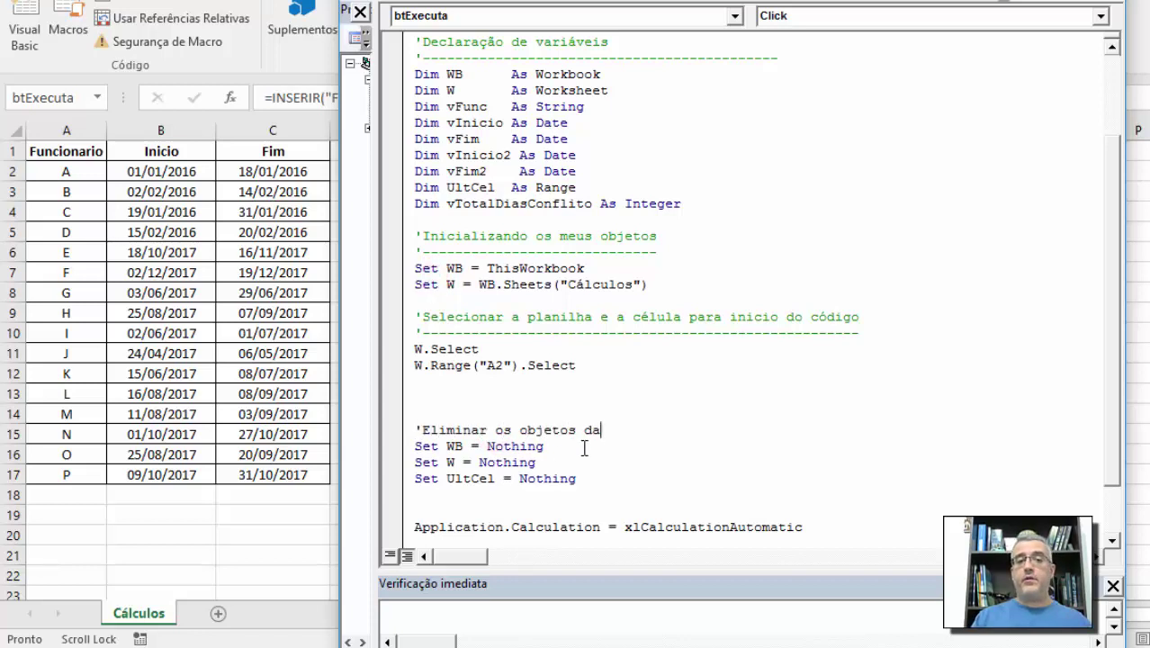
pyautogui.write(' mem´ri')
pyautogui.press('BackSpace')
pyautogui.press('BackSpace')
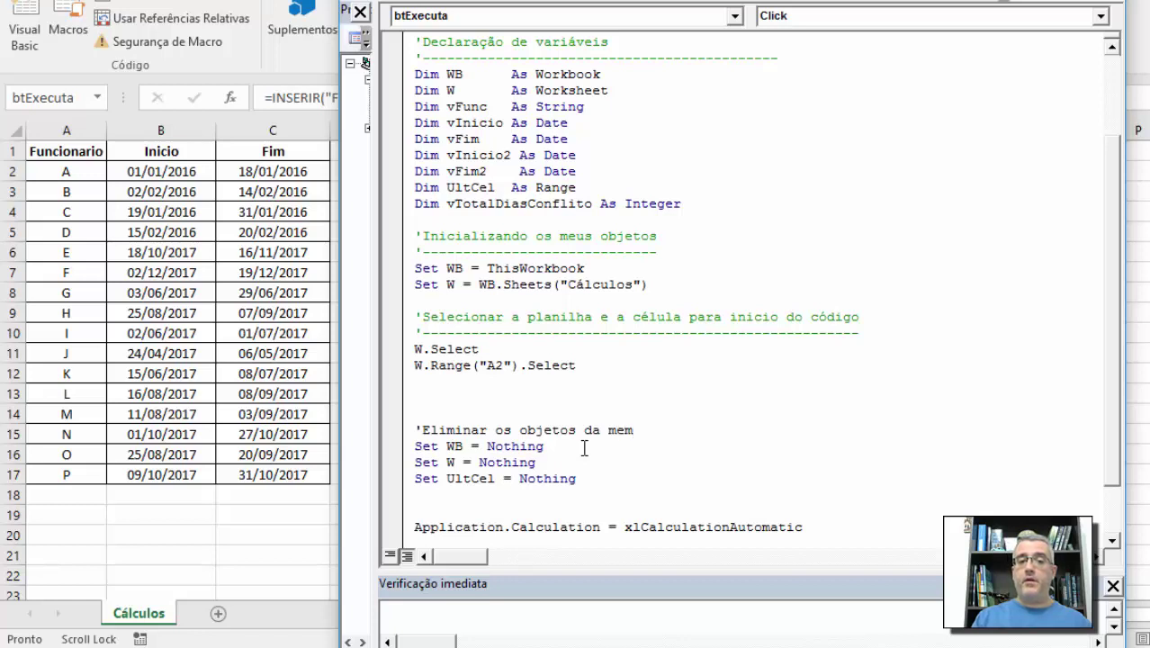
pyautogui.write('óri')
pyautogui.write('o cp')
pyautogui.press('BackSpace')
pyautogui.press('BackSpace')
pyautogui.write('a')
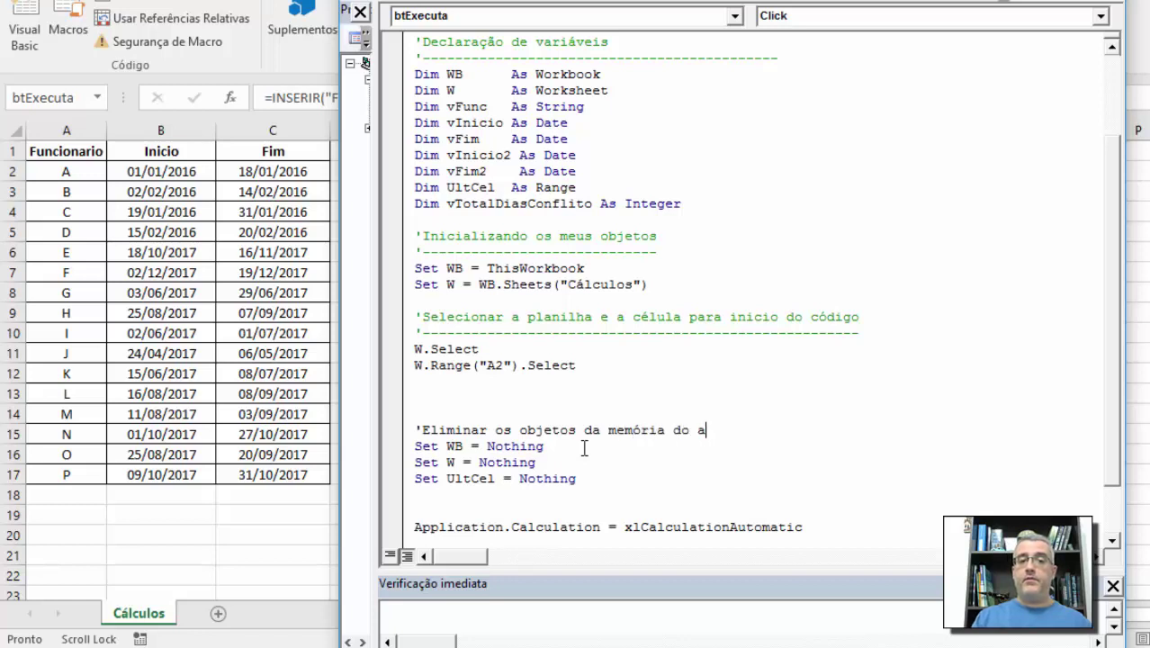
pyautogui.write('plicativoi')
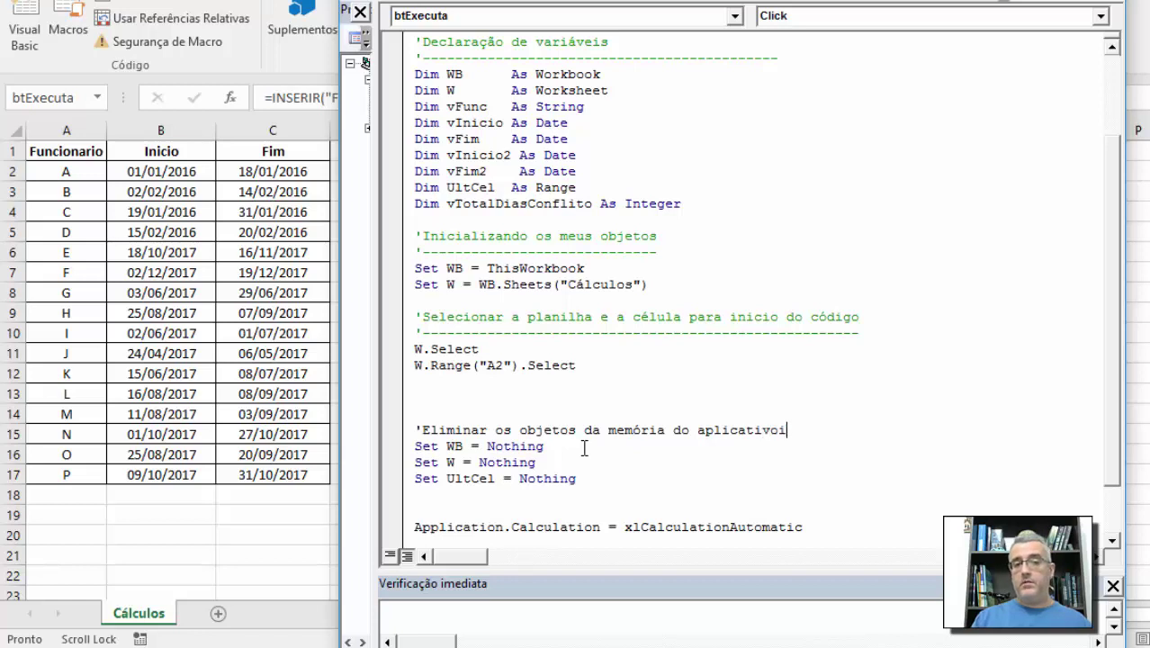
pyautogui.press('Return')
pyautogui.write("'")
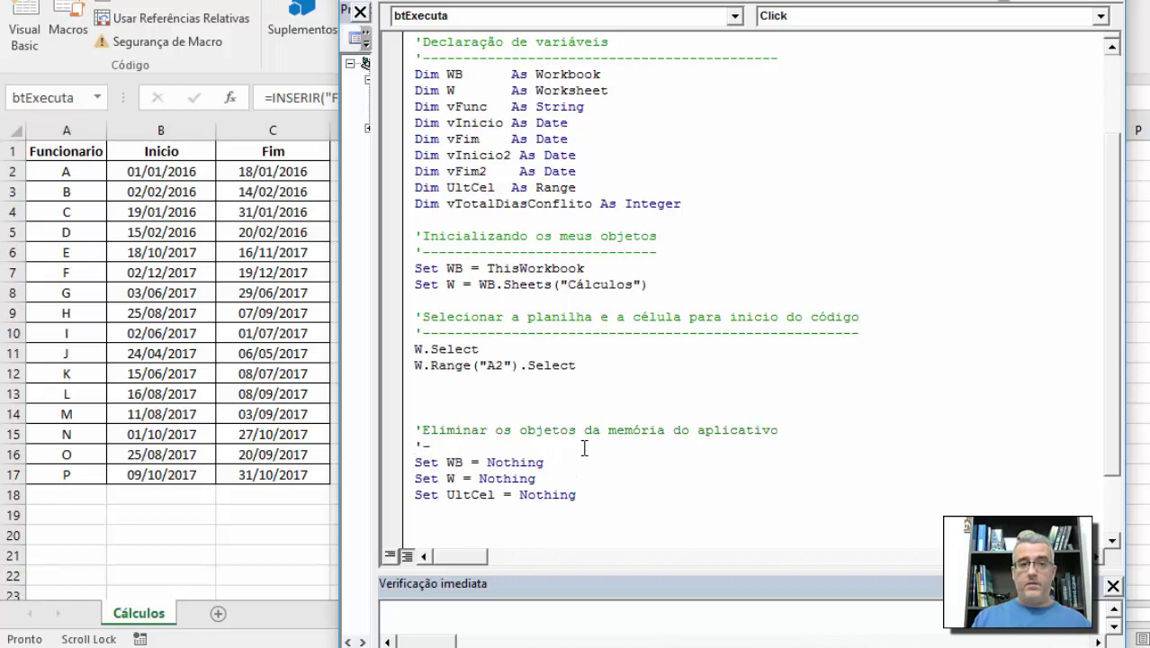
pyautogui.write('-------------------------------------------')
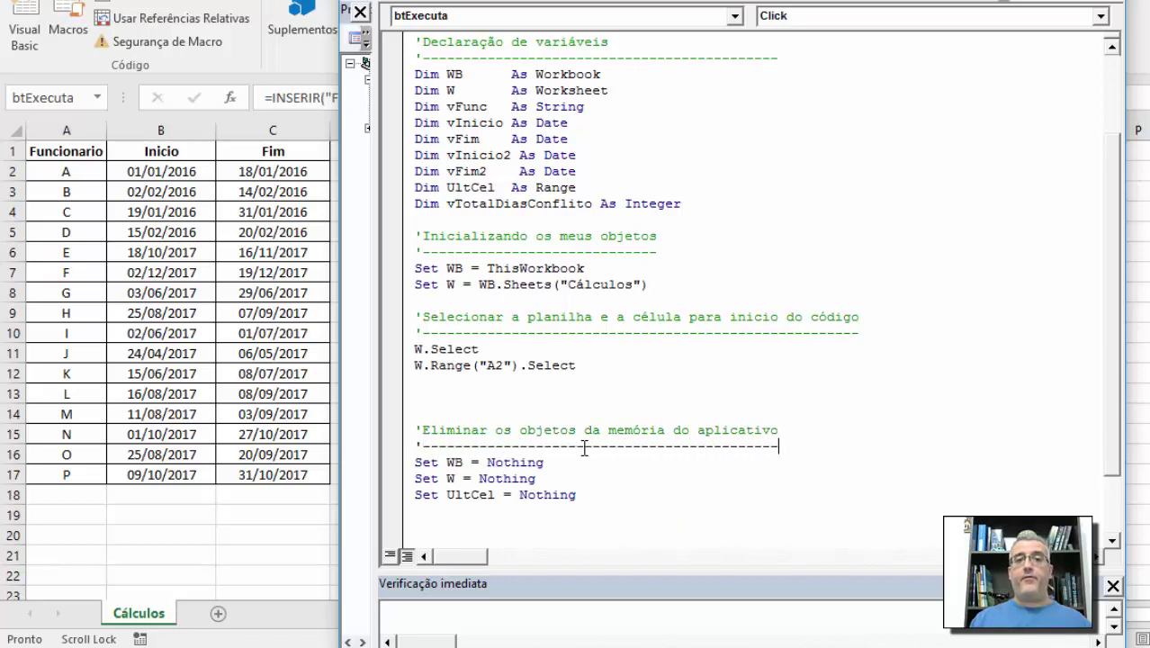
pyautogui.press('Up')
pyautogui.press('Up')
pyautogui.press('Up')
pyautogui.press('Return')
pyautogui.press('Return')
pyautogui.press('Return')
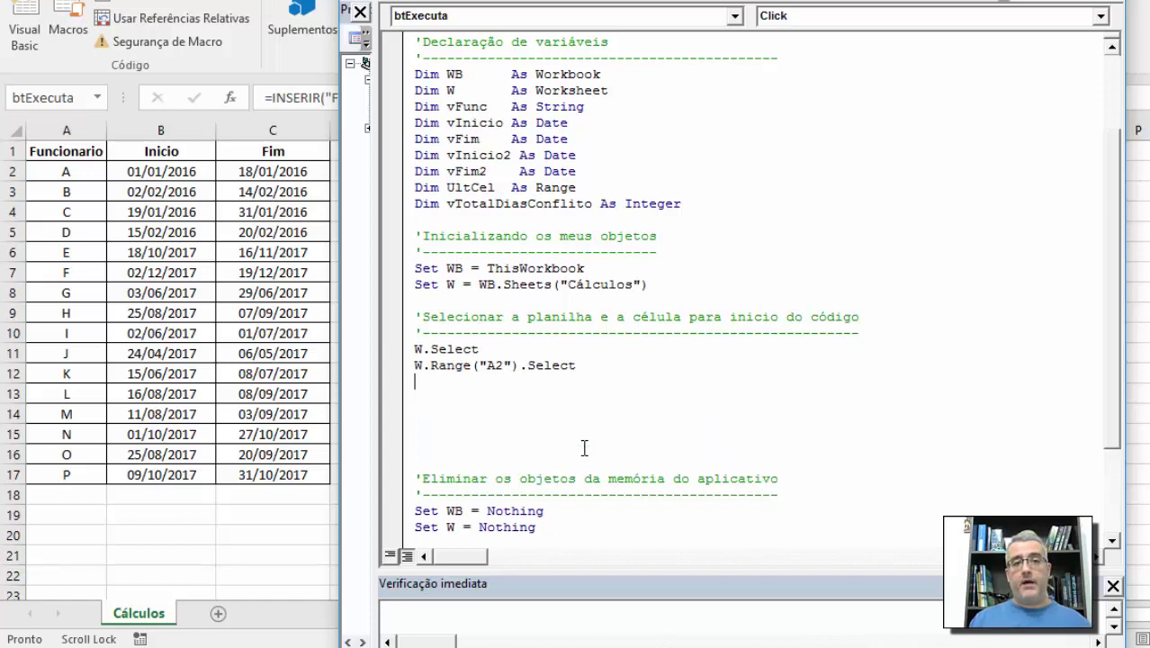
pyautogui.click(446, 366)
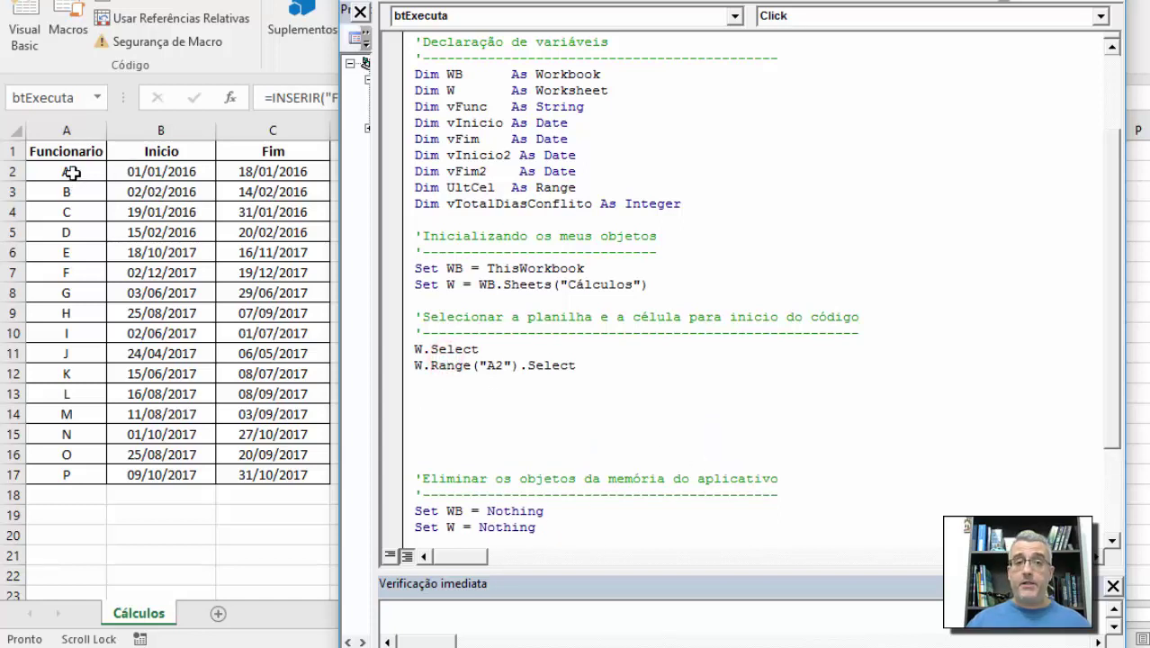
# Write 'Criar a rotina que vai percorrer todas as linhas' and a dashed line below the A2 selection
pyautogui.click(500, 396)
pyautogui.write("'")
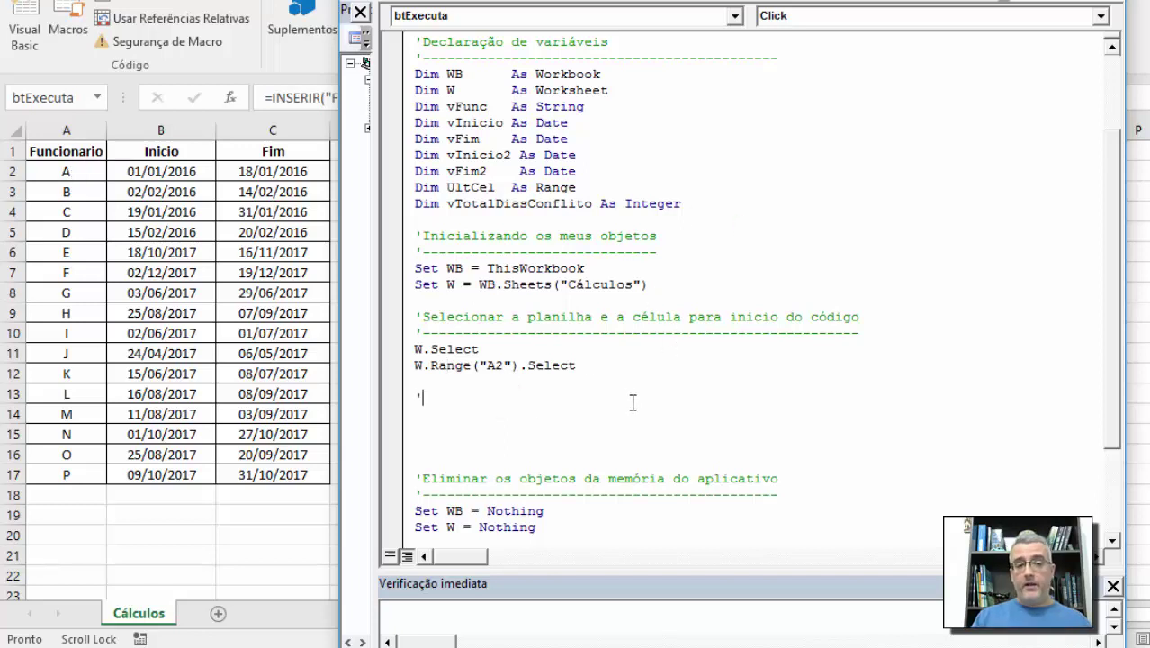
pyautogui.write('Criar a rot')
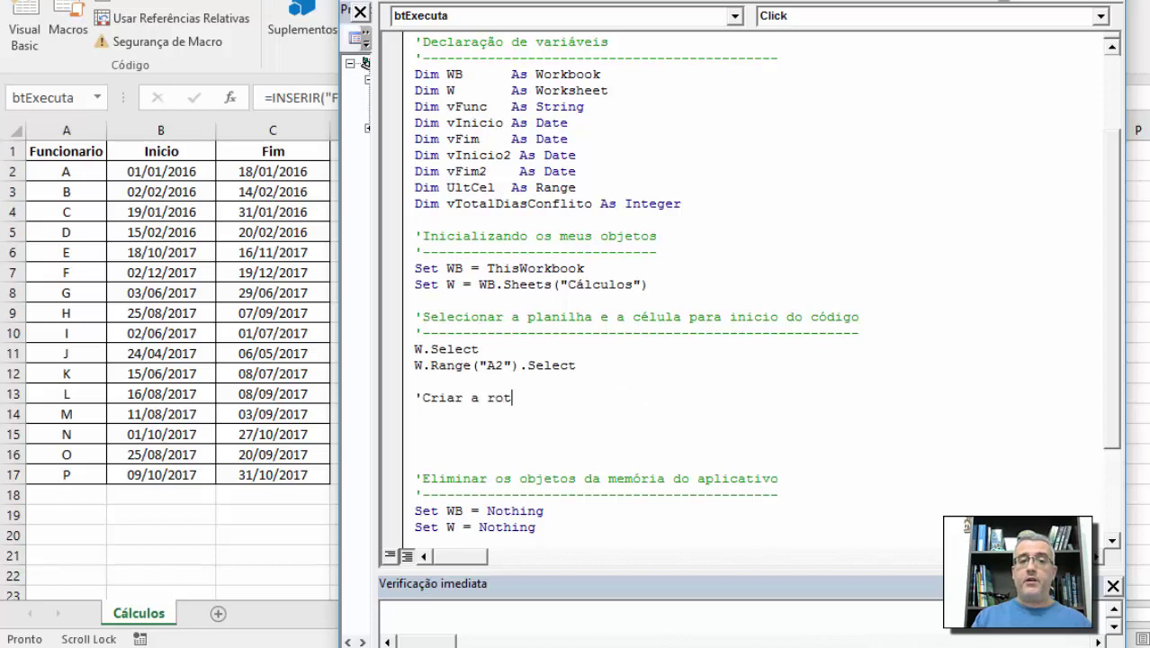
pyautogui.write('ina que vai perco')
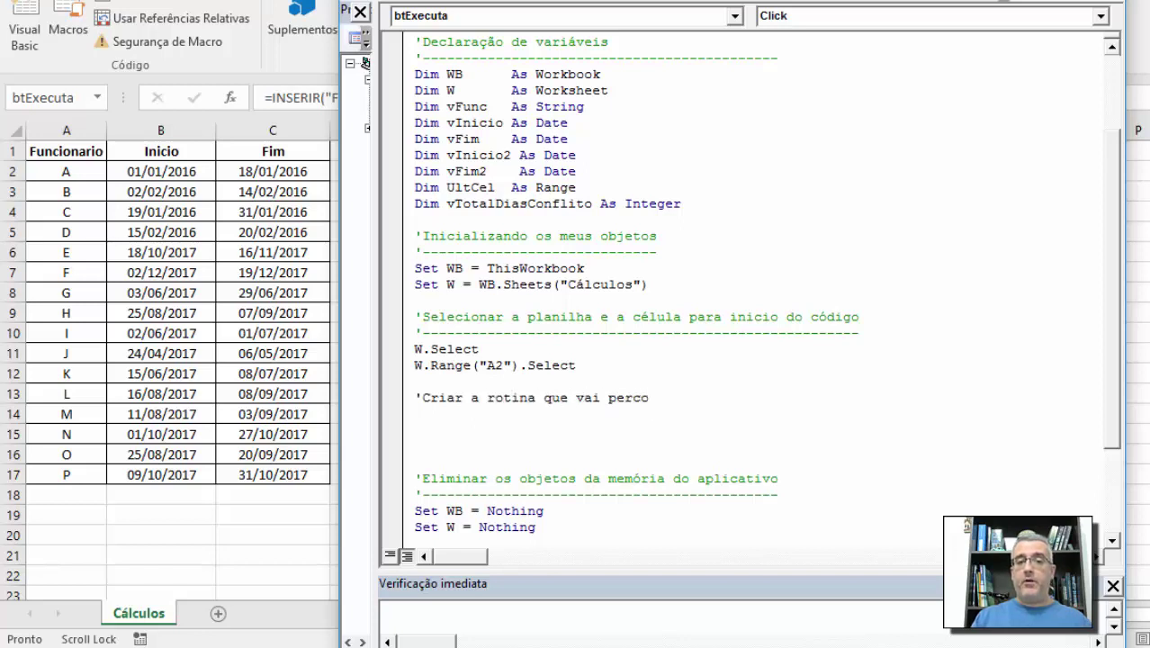
pyautogui.write('rrer todas as lin')
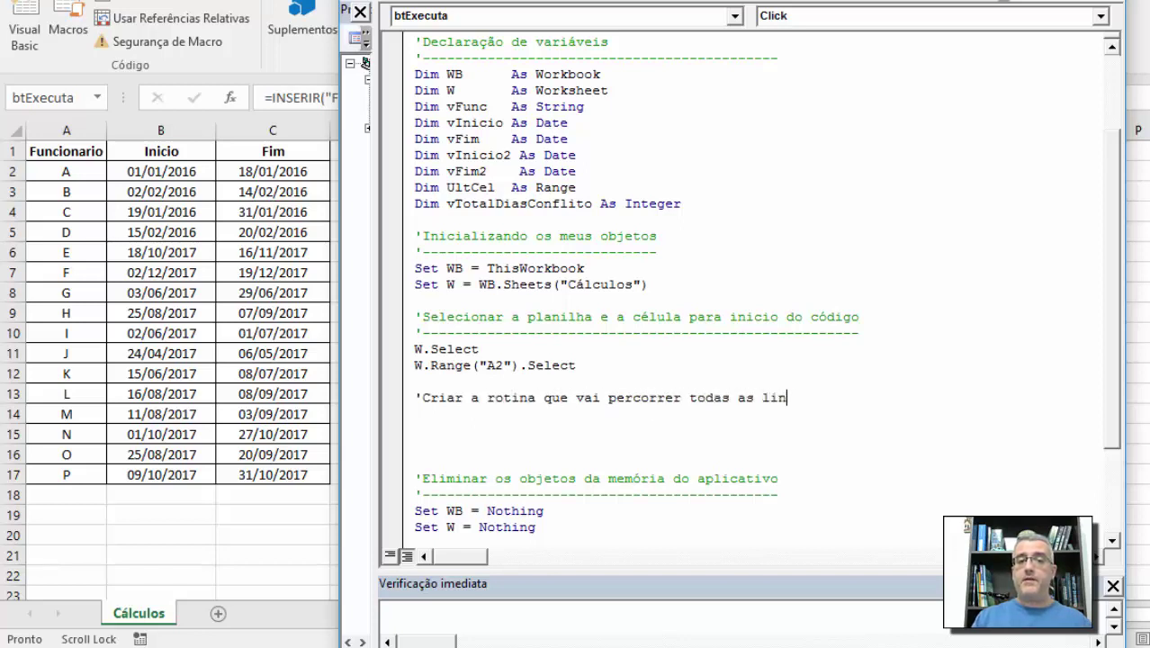
pyautogui.write('has')
pyautogui.press('Return')
pyautogui.write("'-------------------")
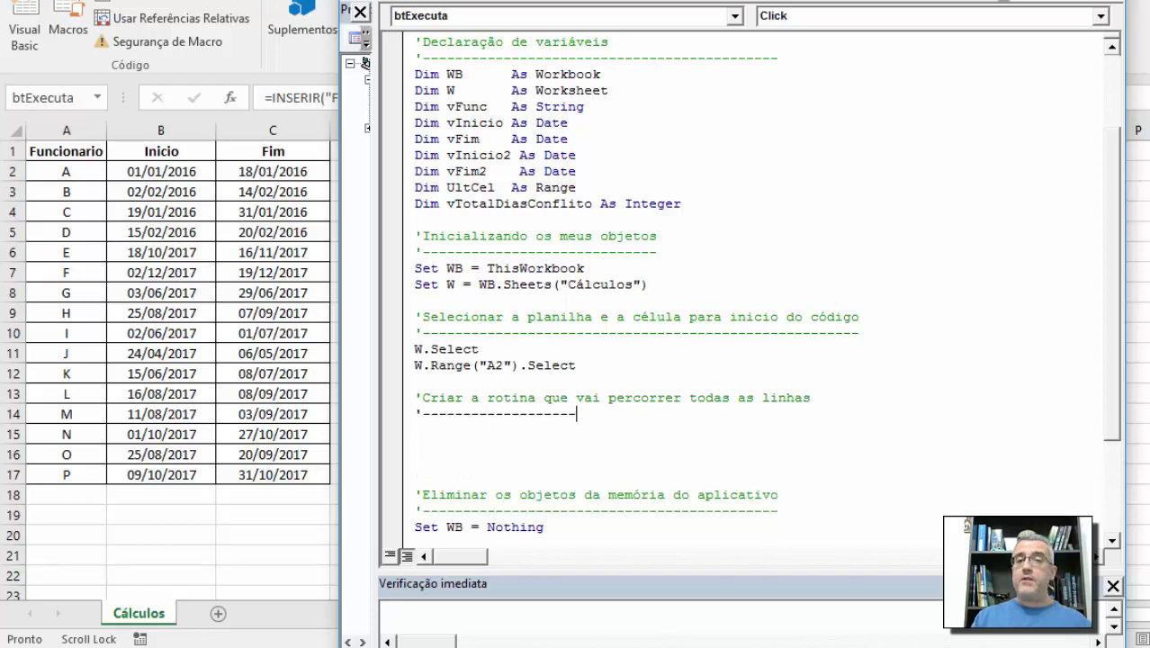
pyautogui.write('------------------')
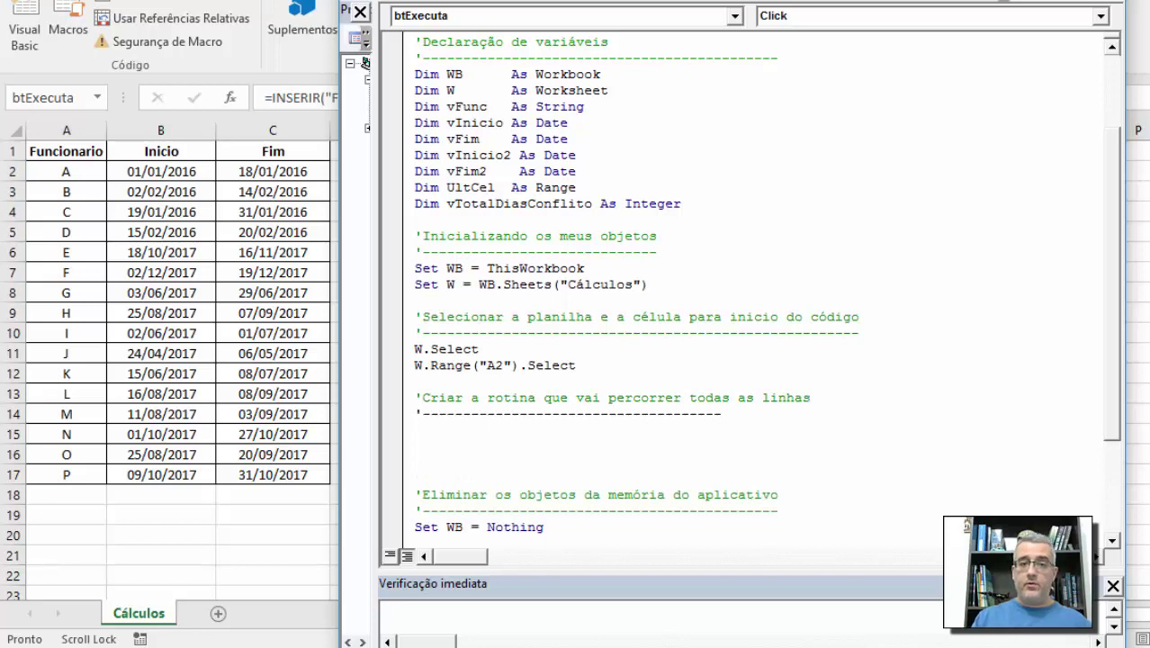
pyautogui.write('--------')
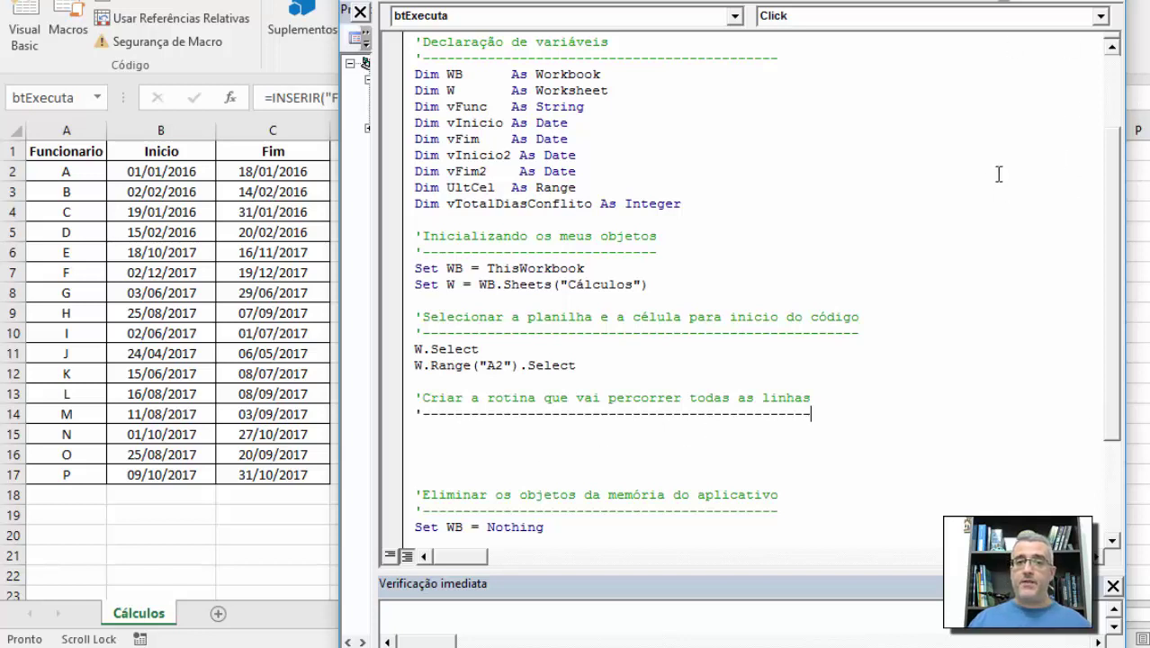
pyautogui.hotkey('alt', 'F11')
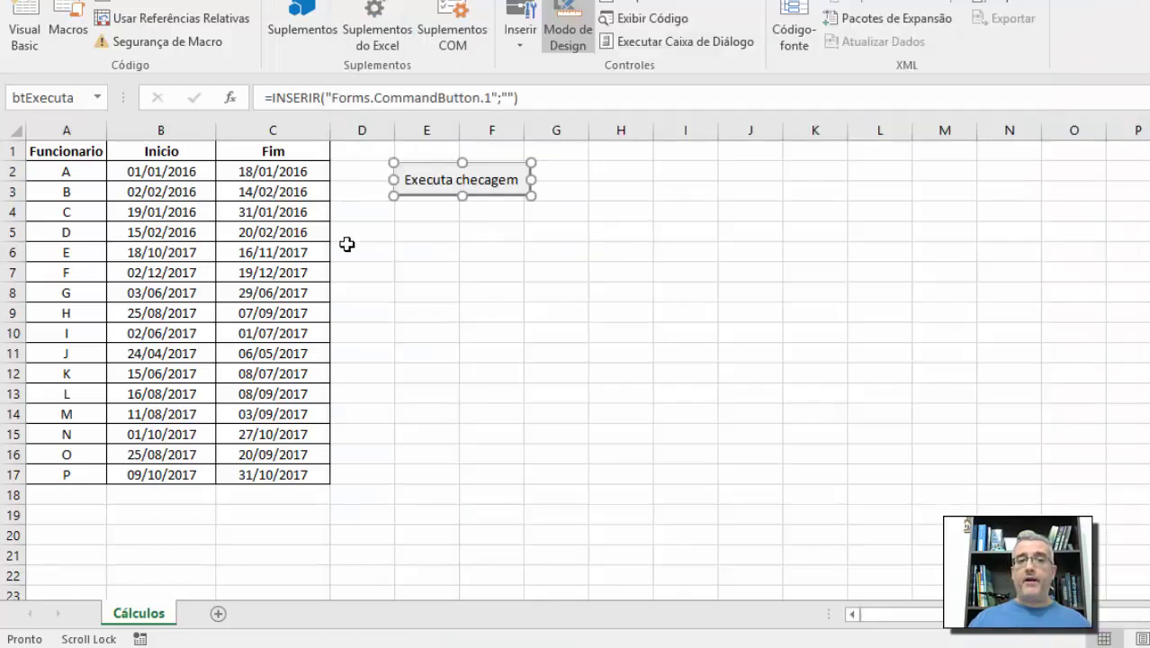
pyautogui.hotkey('alt', 'F11')
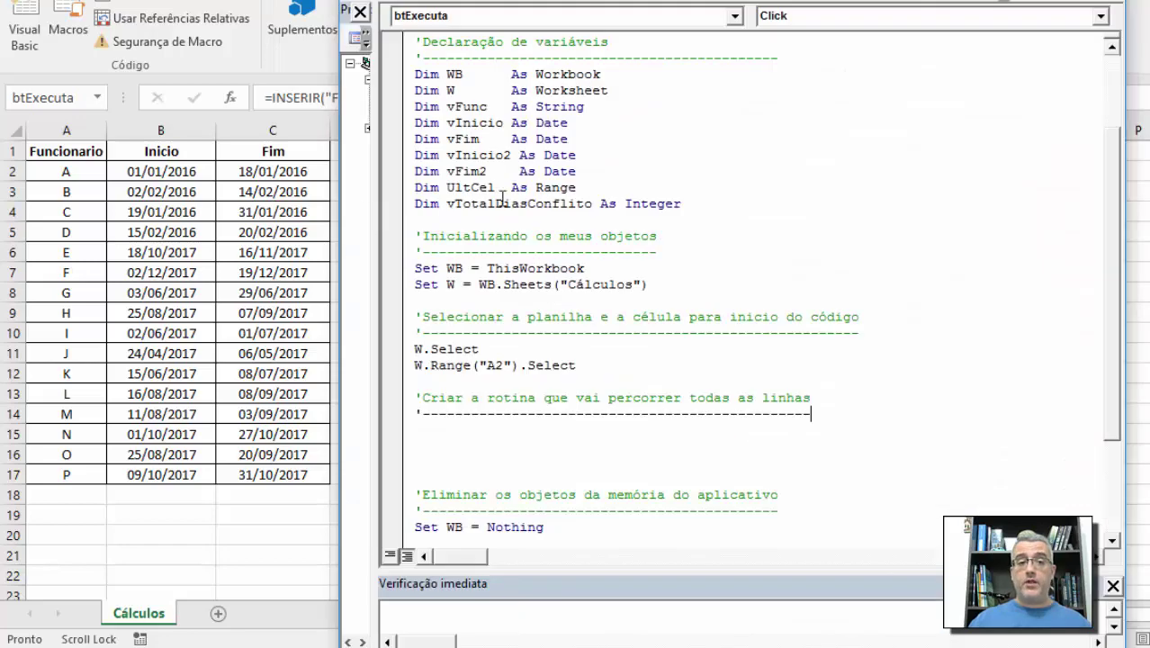
pyautogui.press('Down')
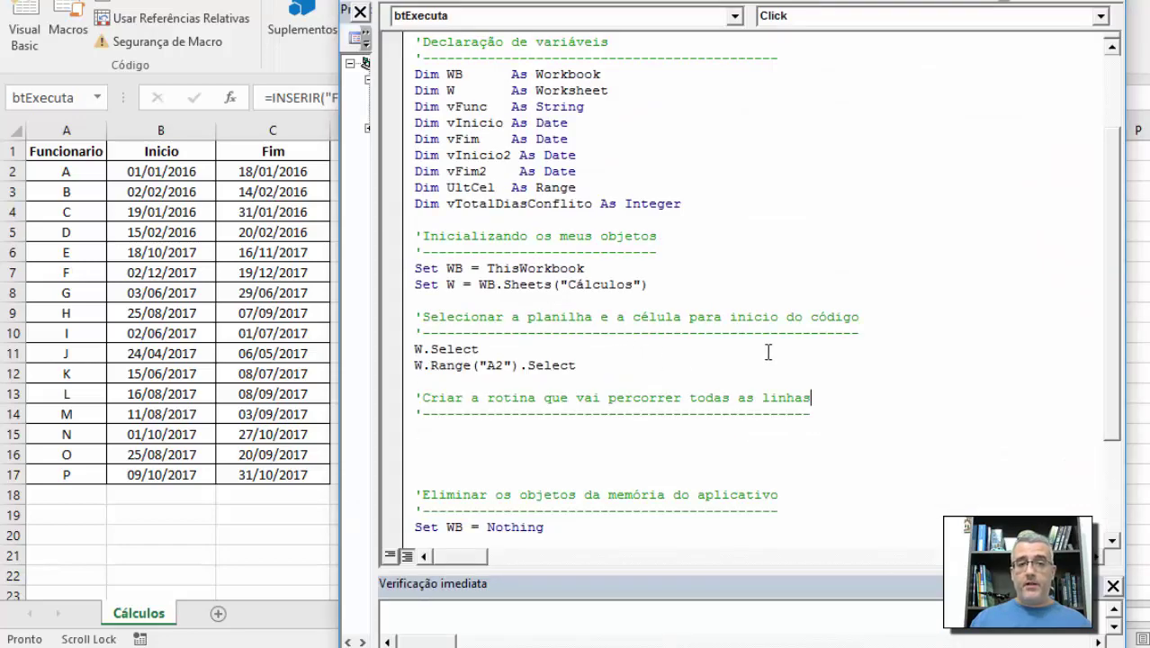
# Add W.Range("D:E").ClearContents to clear the previous check's results
pyautogui.press('Return')
pyautogui.press('Return')
pyautogui.press('Up')
pyautogui.write('w.')
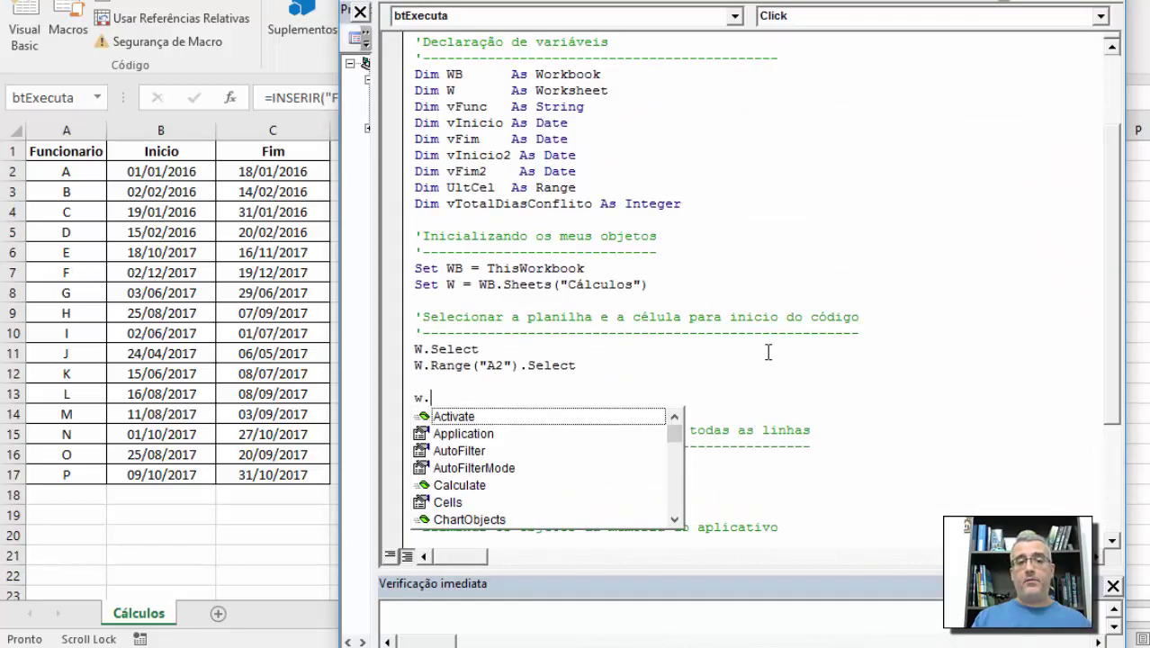
pyautogui.write('range("D:')
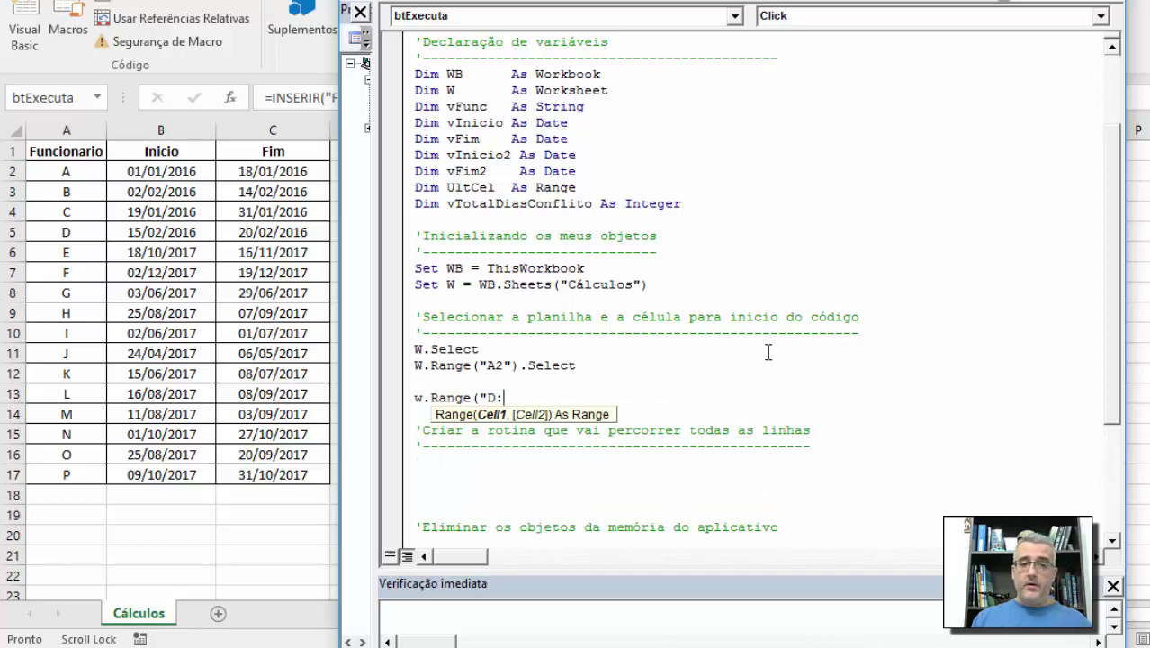
pyautogui.write('E").clear')
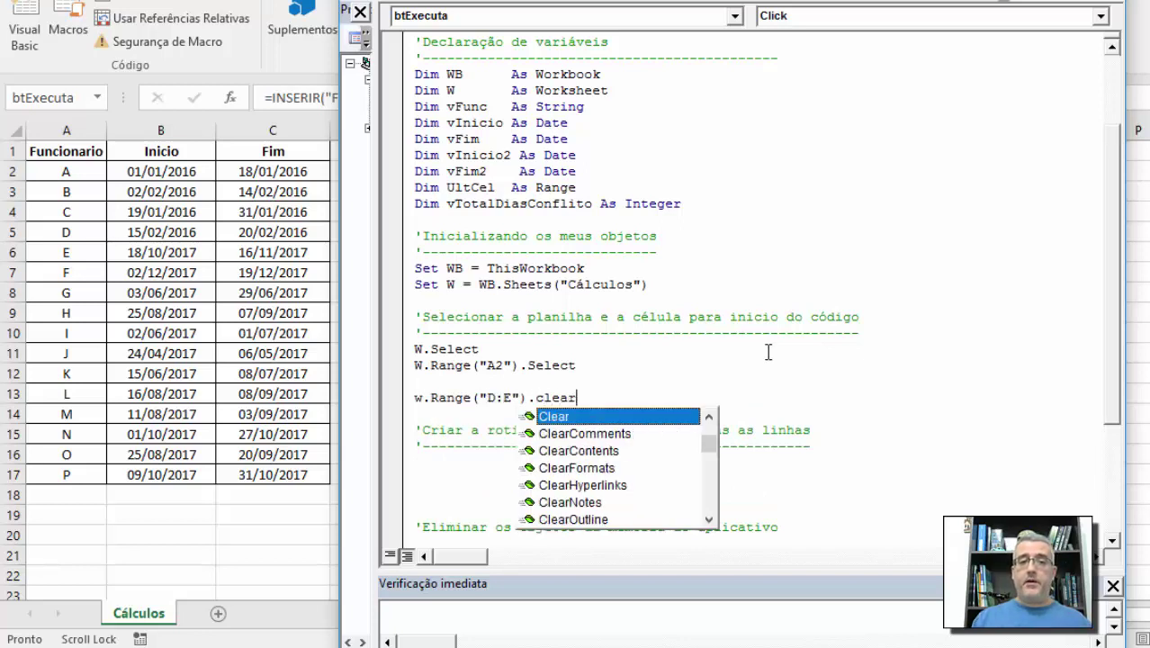
pyautogui.press('Down')
pyautogui.press('Down')
pyautogui.press('Tab')
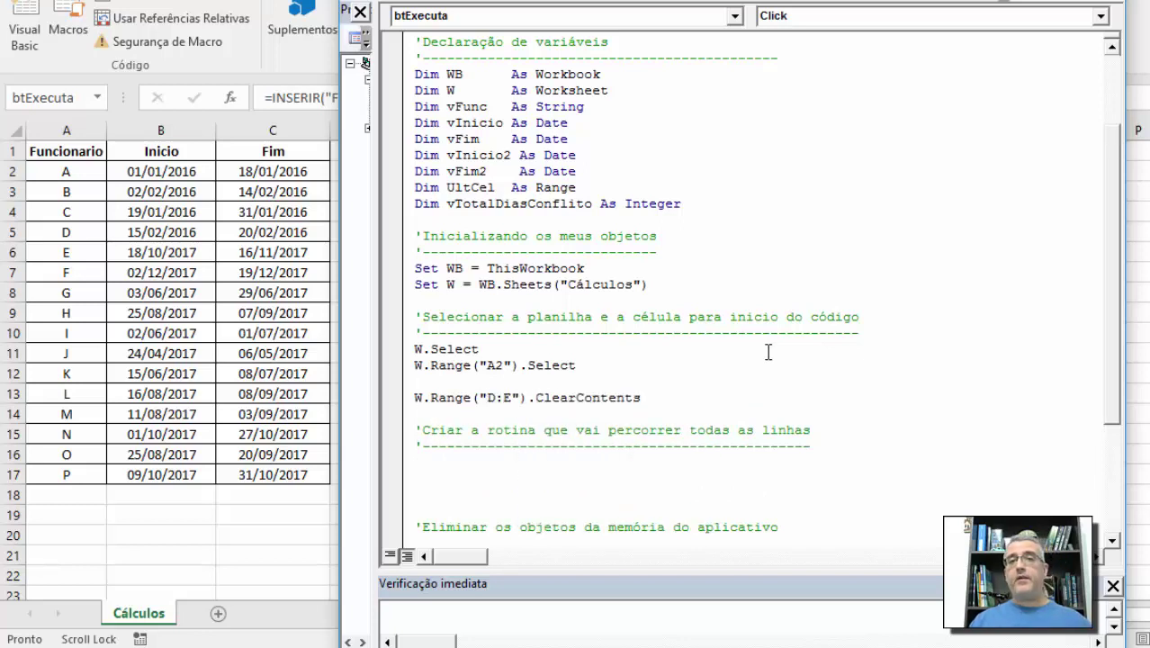
pyautogui.press('Down')
pyautogui.press('Down')
pyautogui.press('Down')
pyautogui.press('Down')
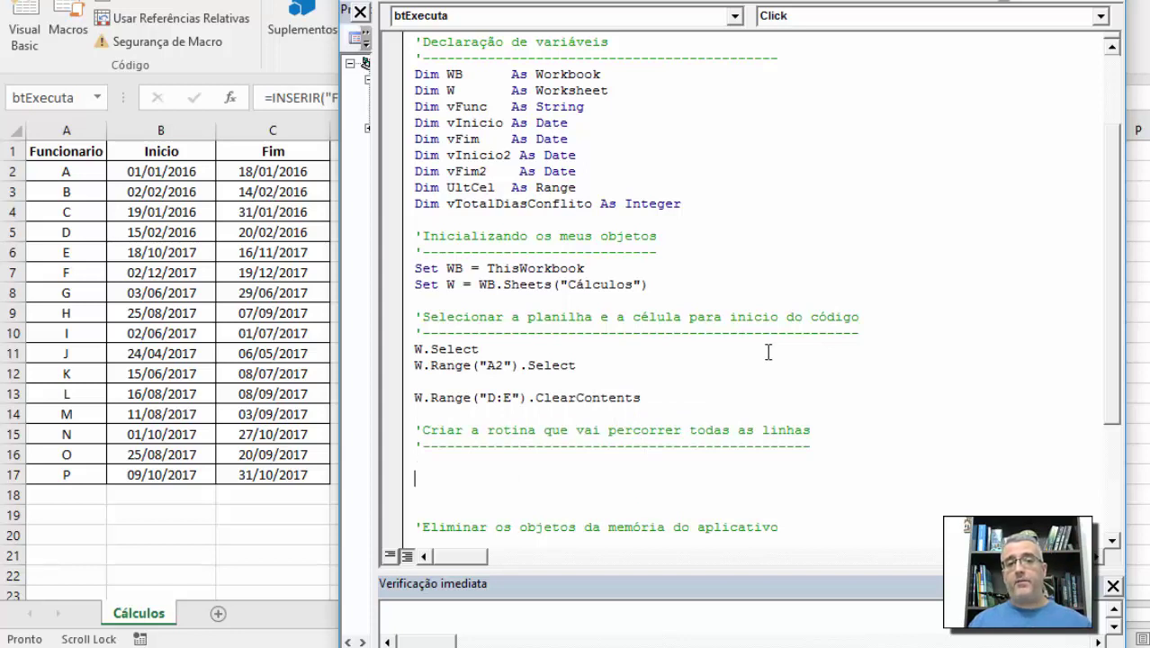
pyautogui.scroll(-2, 765, 351)
# Add a dashed comment above the ClearContents line about erasing the previous check's data
pyautogui.click(572, 301)
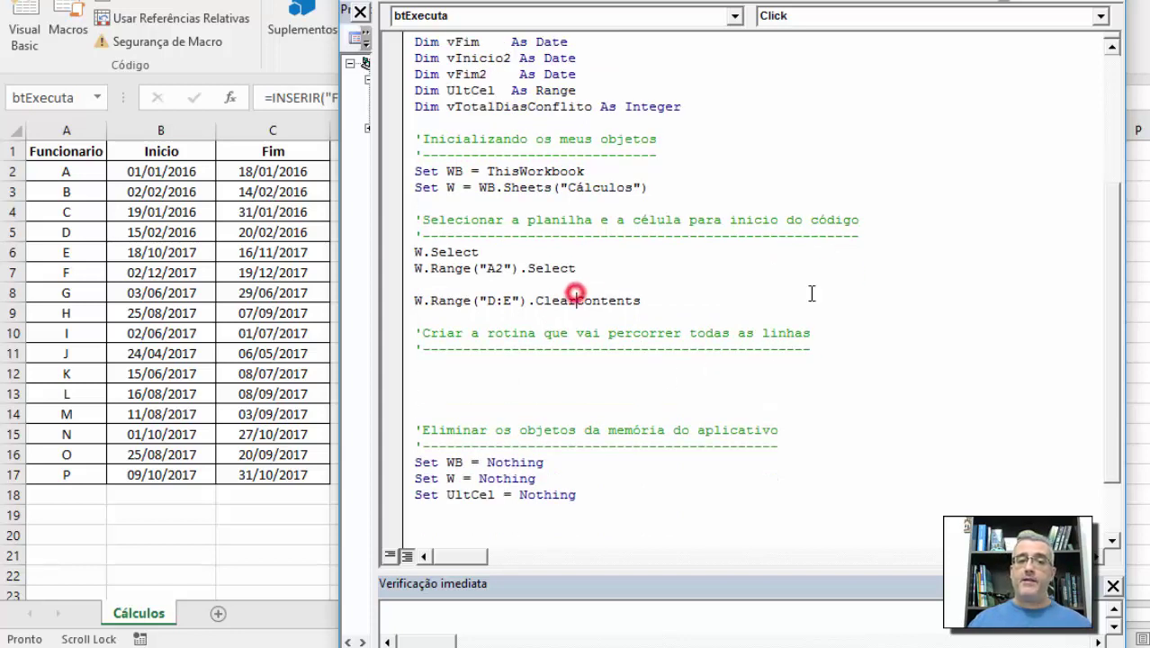
pyautogui.press('Home')
pyautogui.press('Return')
pyautogui.press('Up')
pyautogui.write("'Apaga")
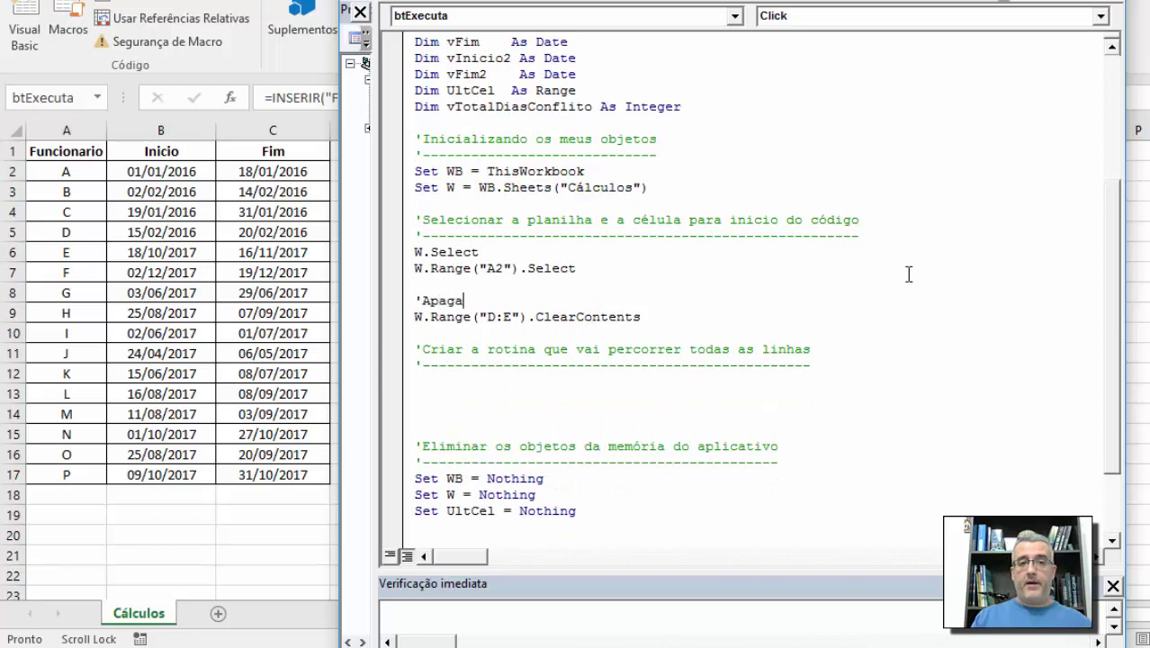
pyautogui.write(' os dados da che')
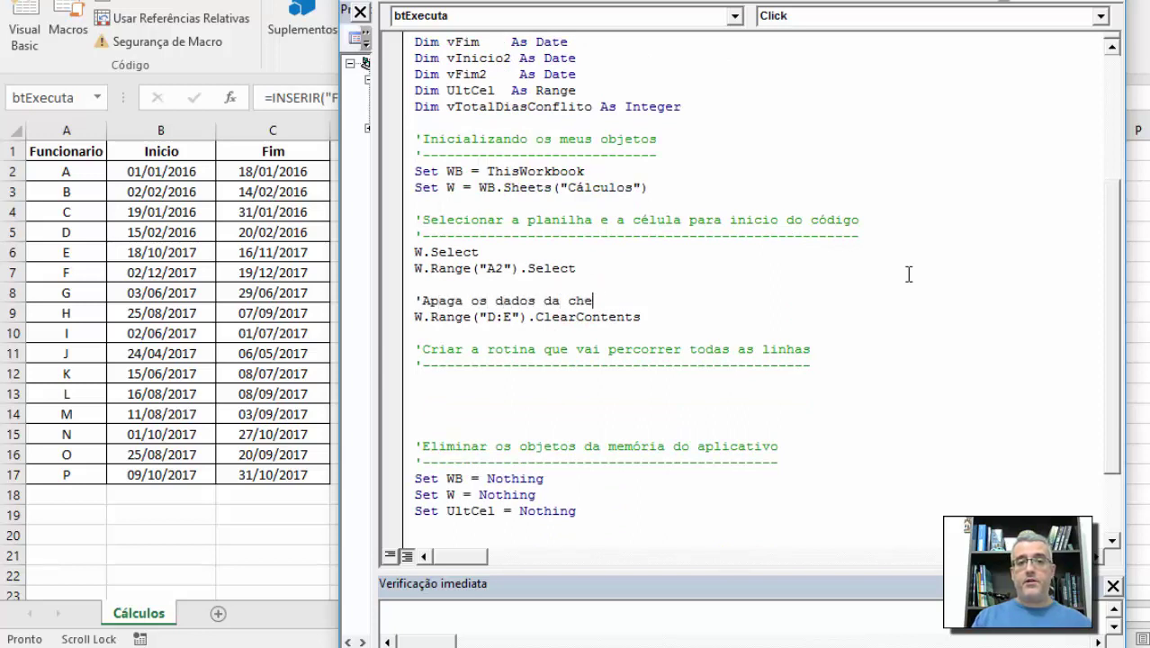
pyautogui.write('em anteri')
pyautogui.press('BackSpace')
pyautogui.press('BackSpace')
pyautogui.press('BackSpace')
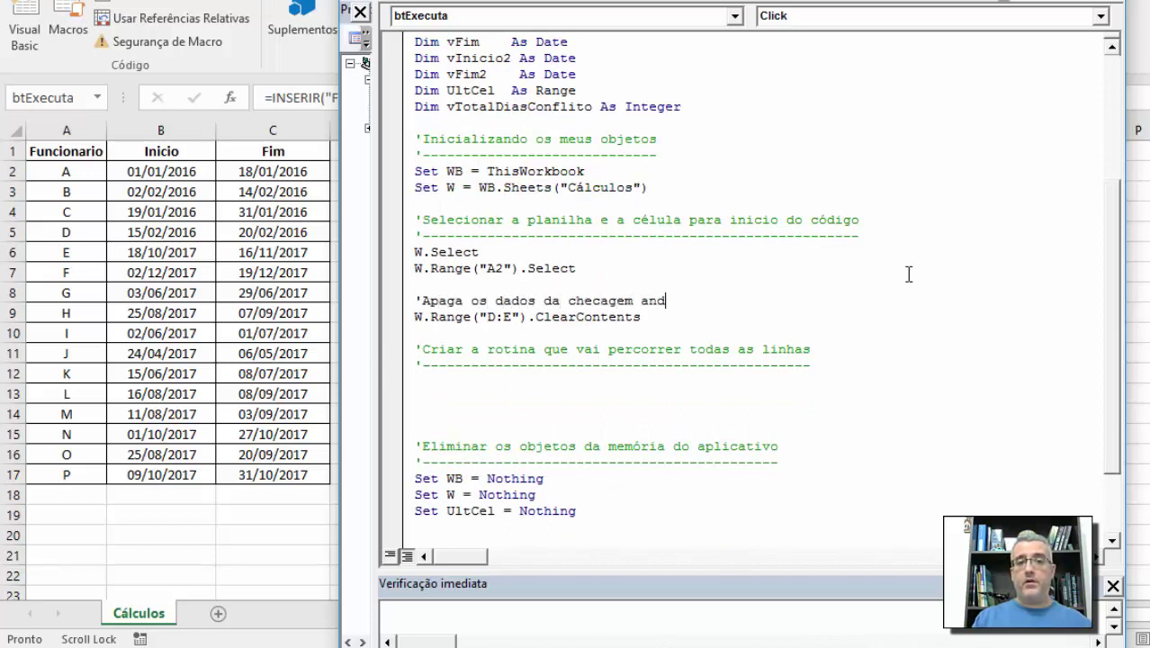
pyautogui.press('BackSpace')
pyautogui.write('nterior')
pyautogui.press('BackSpace')
pyautogui.press('BackSpace')
pyautogui.press('BackSpace')
pyautogui.write('erior')
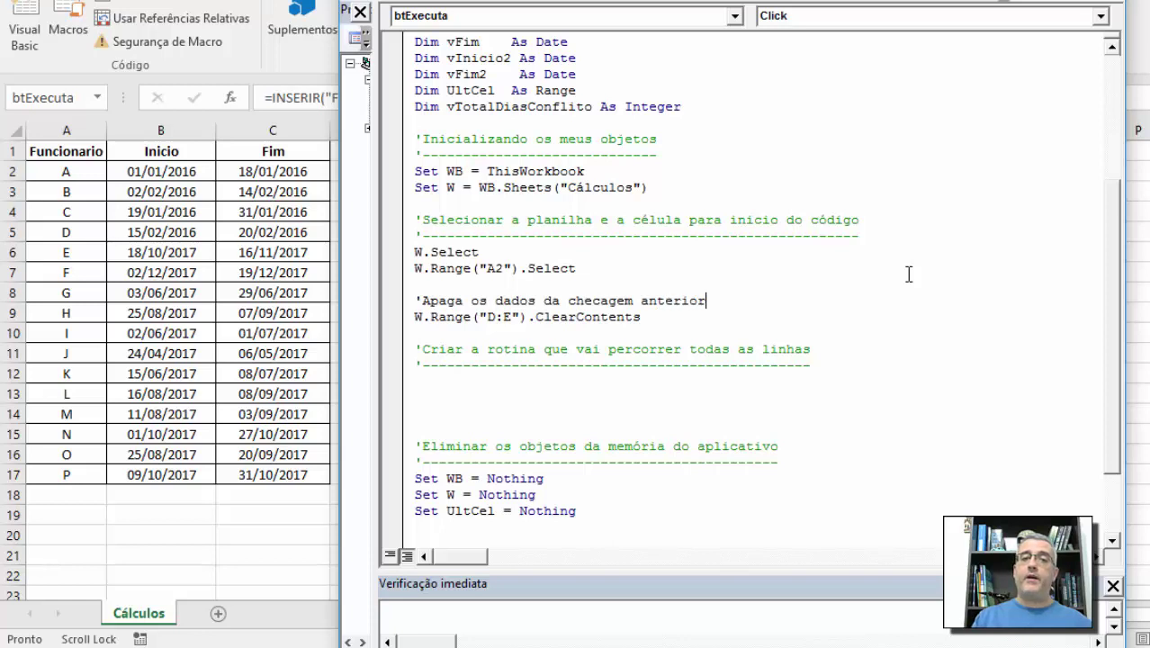
pyautogui.press('Return')
pyautogui.write('-------')
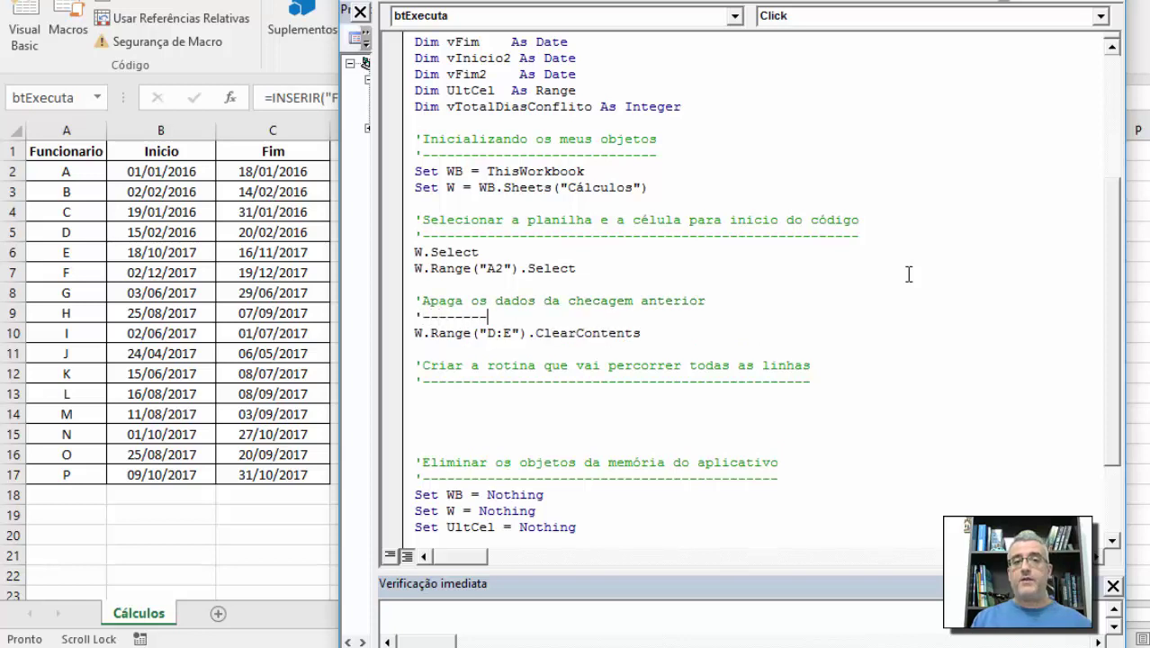
pyautogui.write('---------------------------')
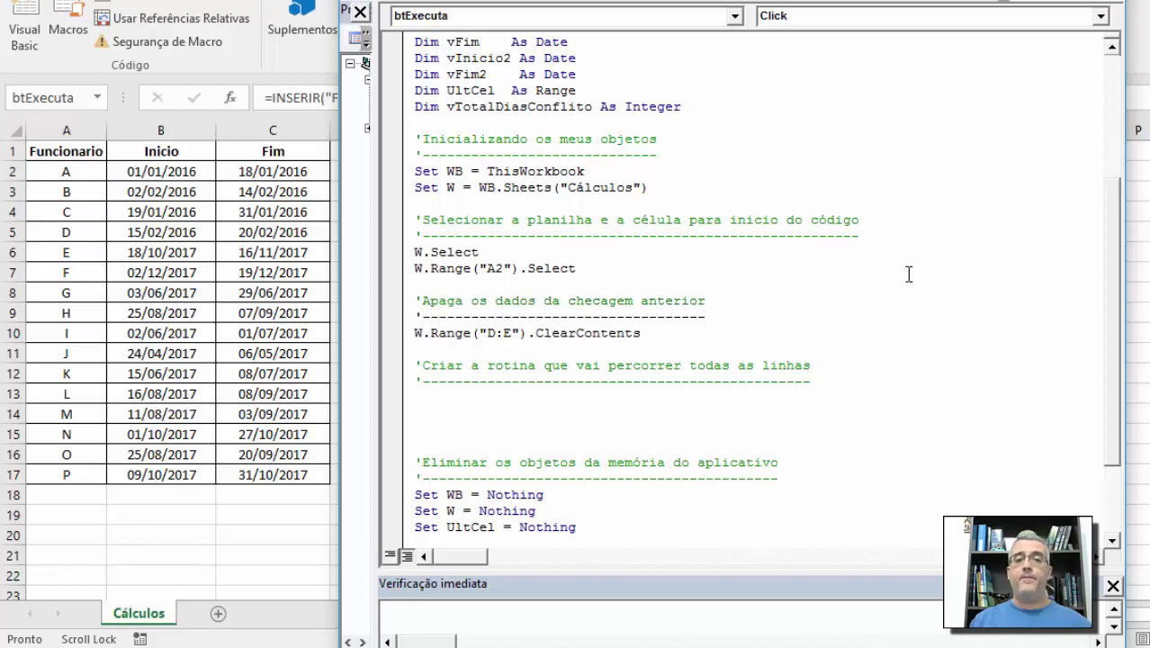
# Set UltCel to W.Cells(W.Rows.Count, 1).End(xlUp), the last filled cell in column A
pyautogui.scroll(-1, 954, 231)
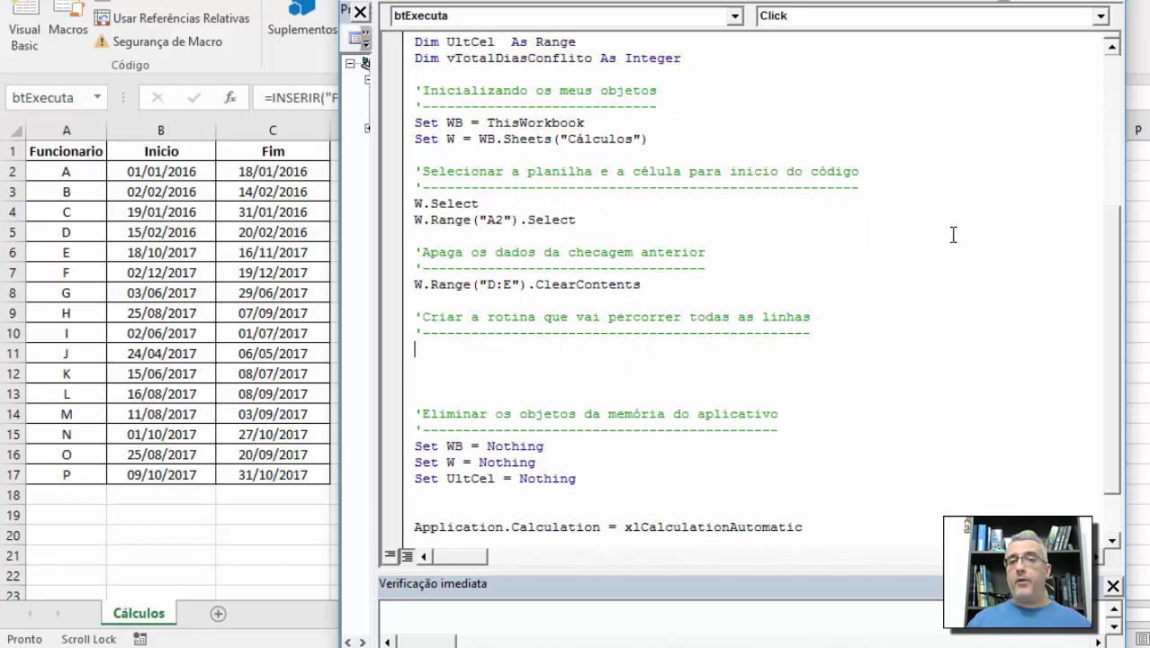
pyautogui.scroll(-1, 952, 228)
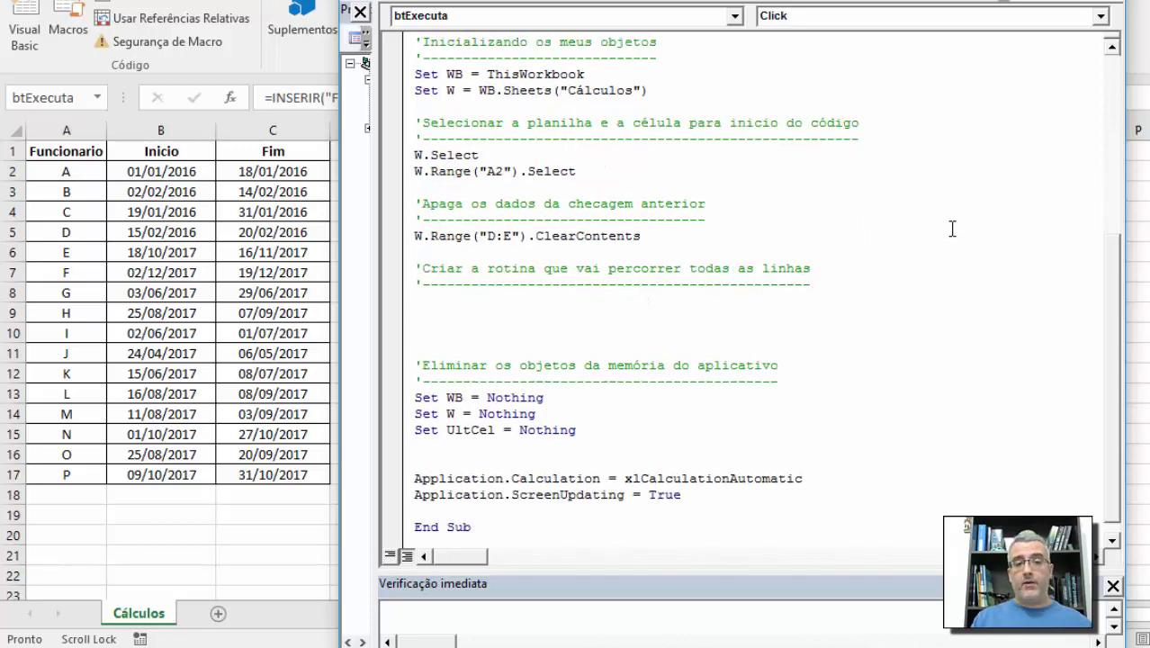
pyautogui.press('Up')
pyautogui.press('Up')
pyautogui.press('Return')
pyautogui.write('set ult')
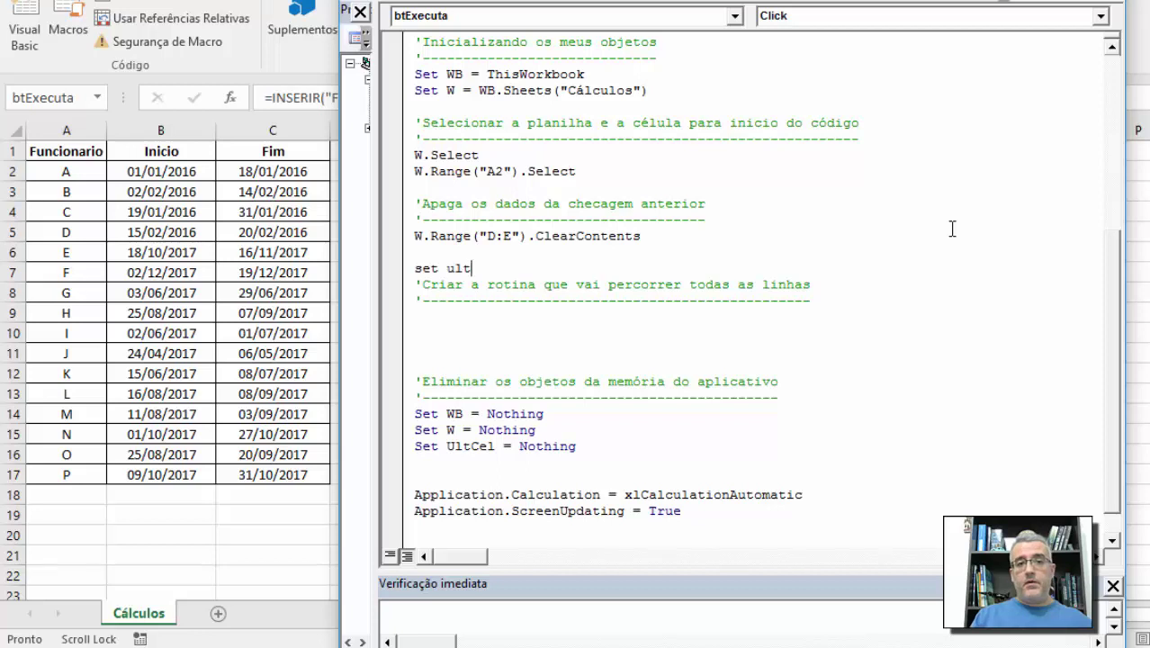
pyautogui.write('cel = w.')
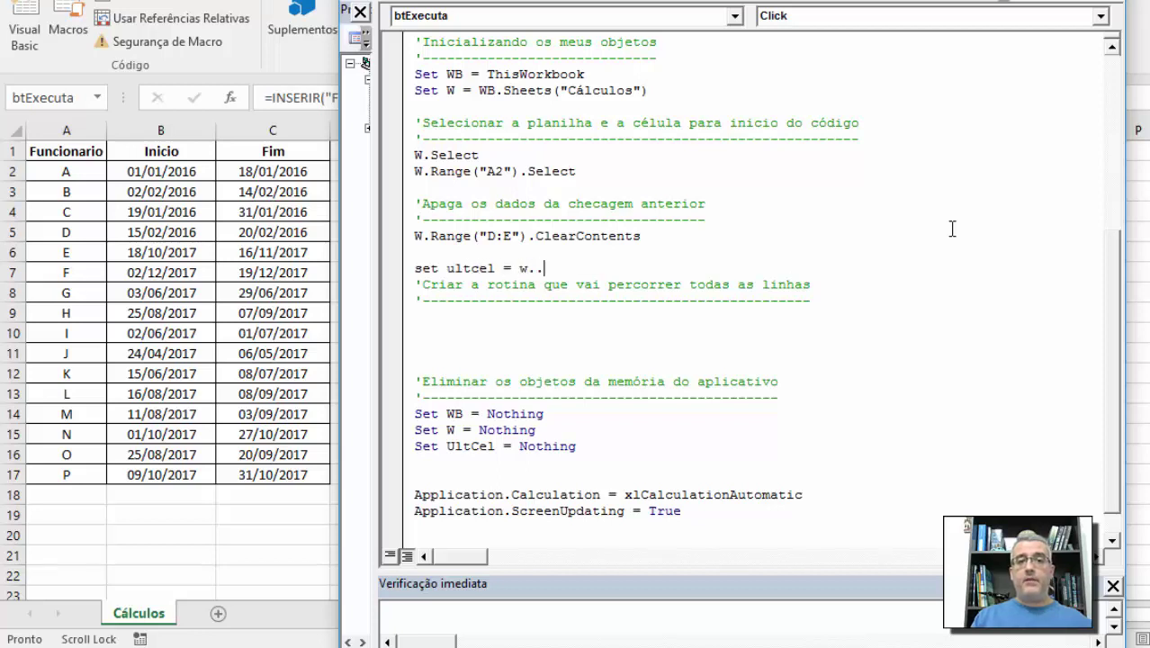
pyautogui.write('.cells(')
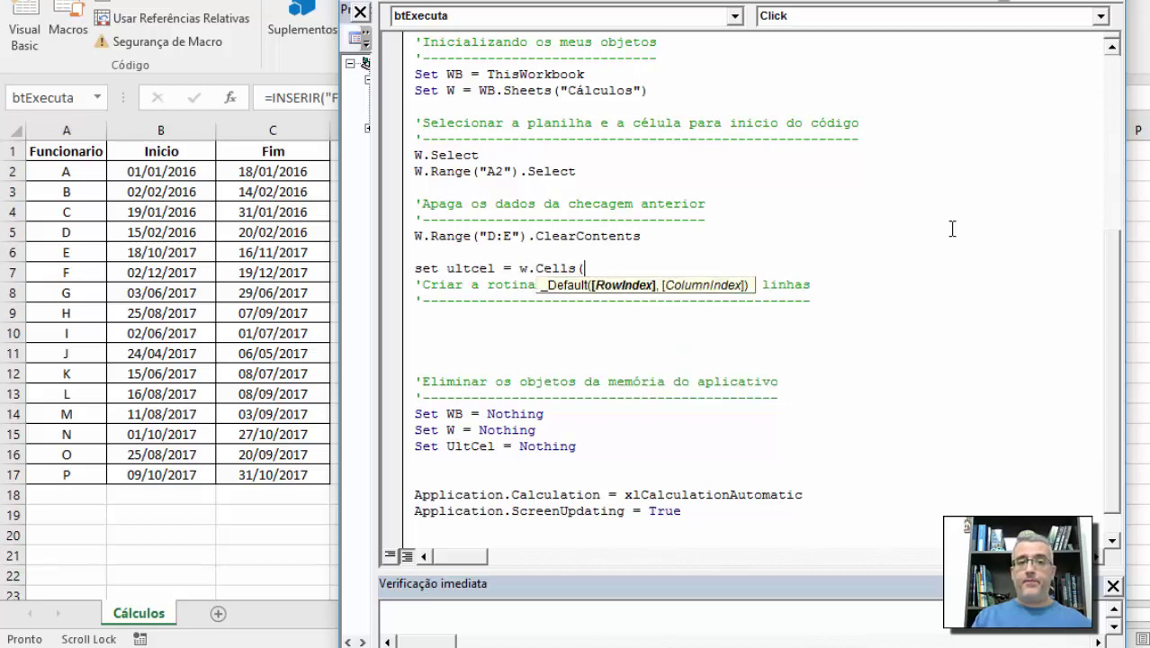
pyautogui.write('w.rows.cou')
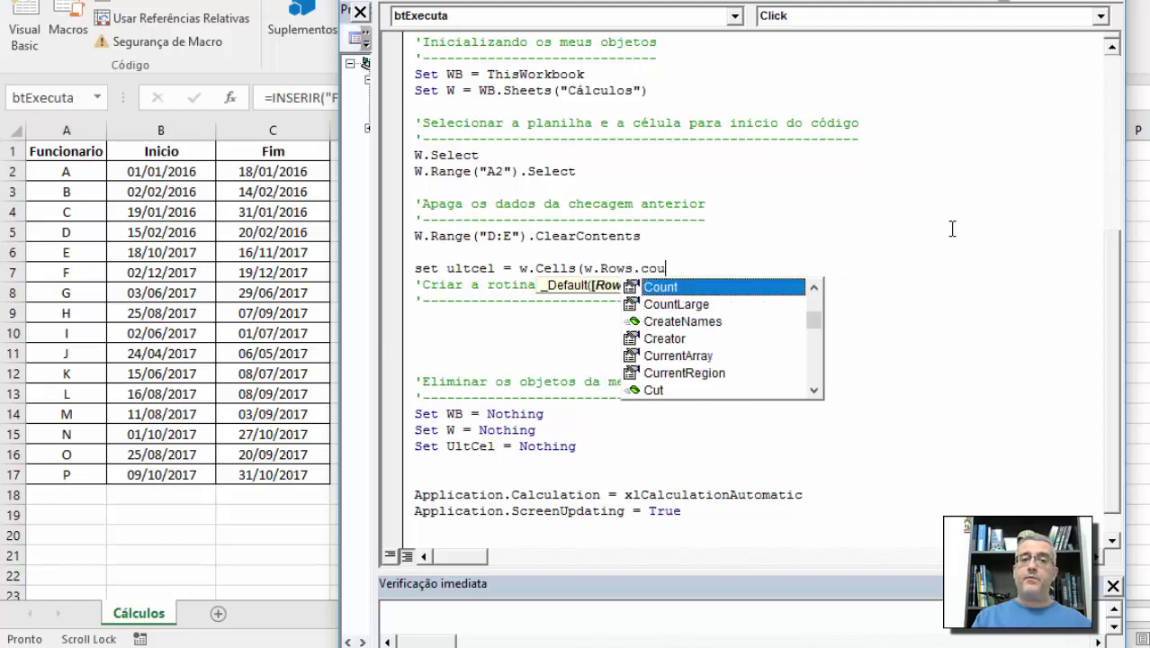
pyautogui.write(',1).end')
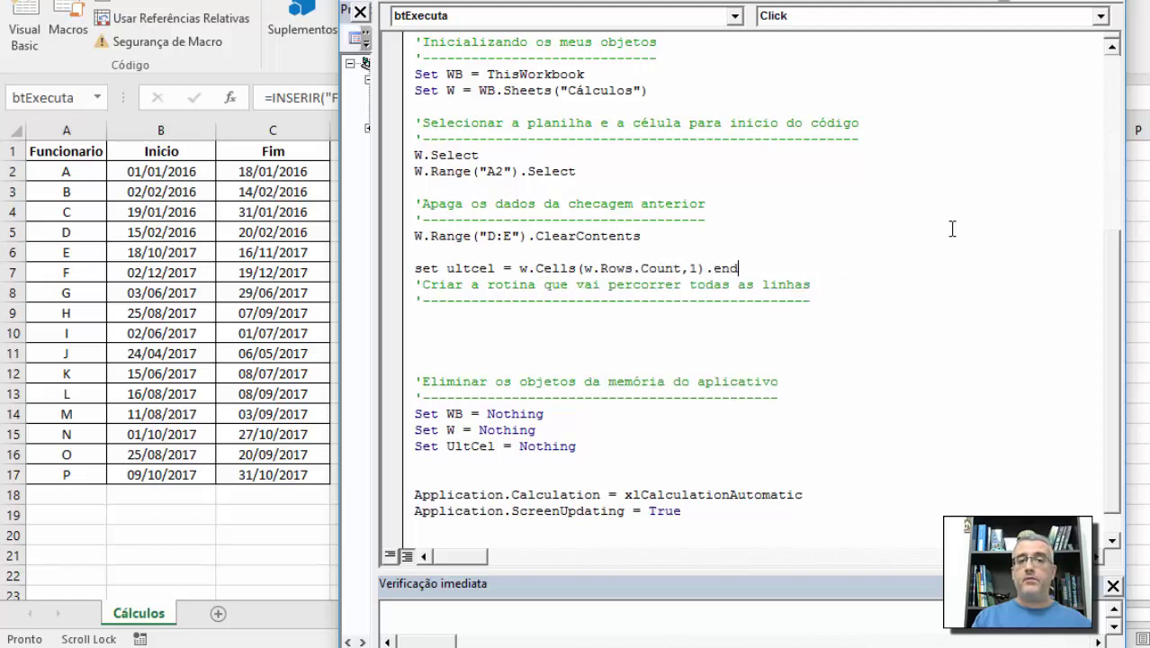
pyautogui.write('xlup')
pyautogui.press('Return')
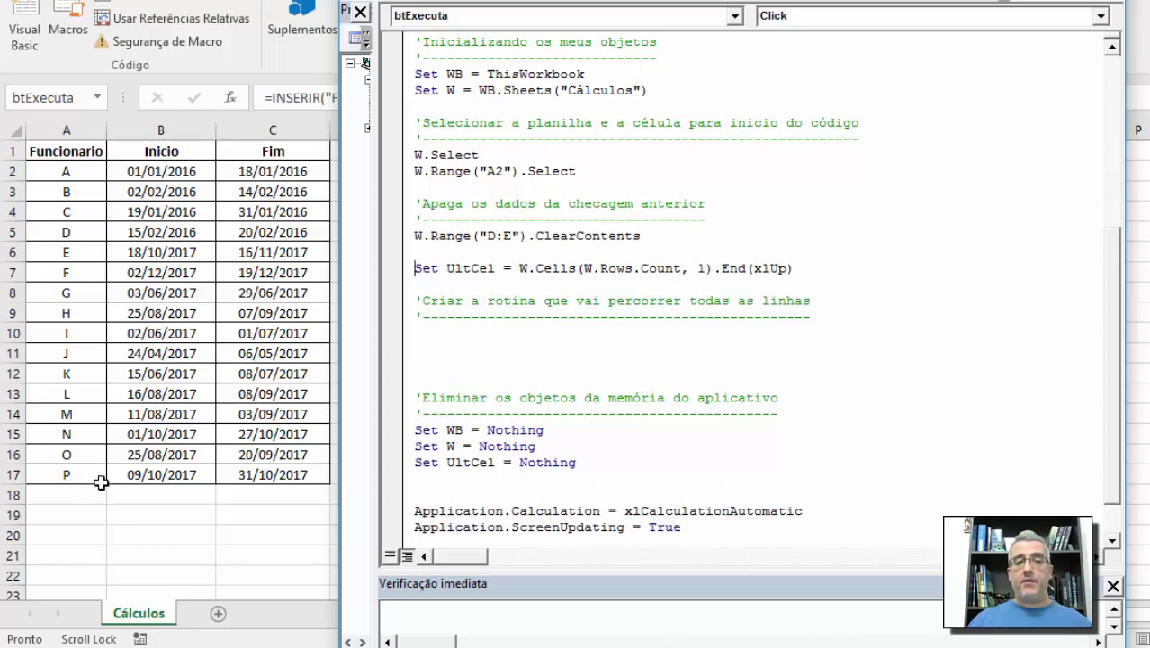
# Write Do While ActiveCell.Row <= UltCel.Row with an indented ActiveCell.Offset(1, 0).Select, then Loop
pyautogui.click(447, 335)
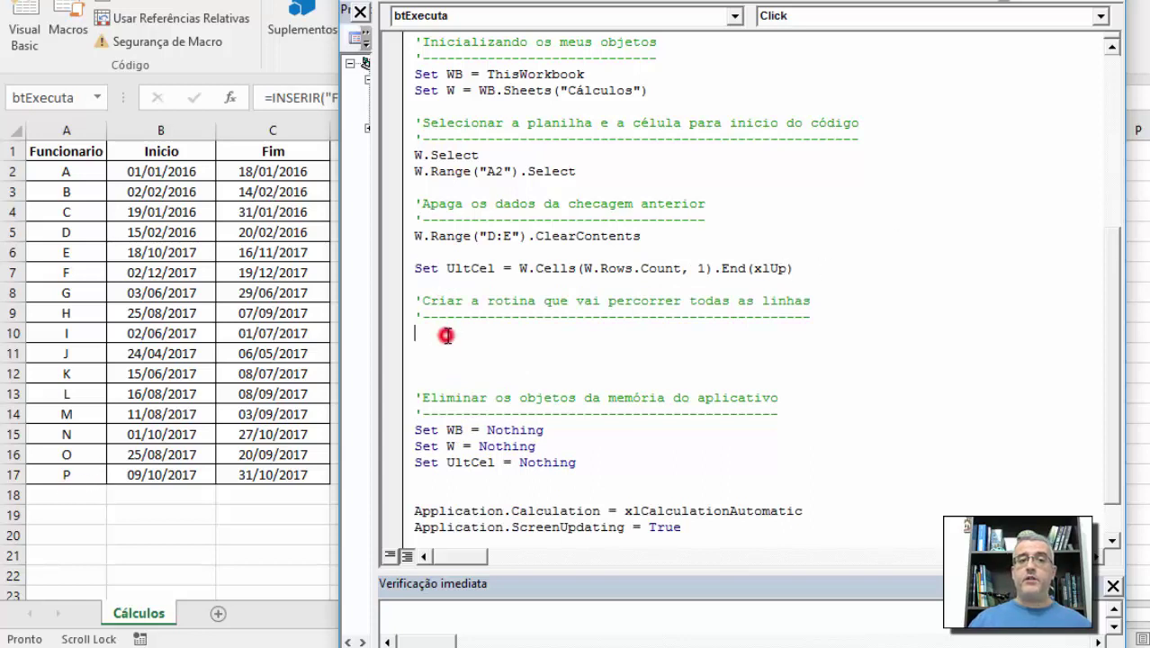
pyautogui.write('do ')
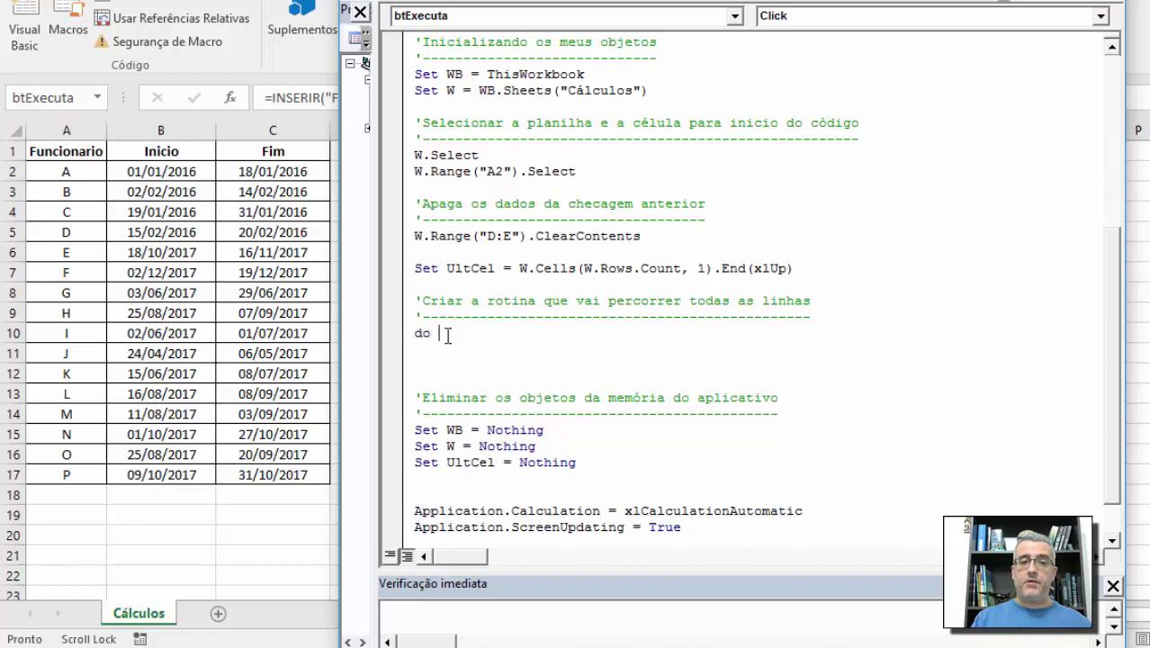
pyautogui.write('while activ')
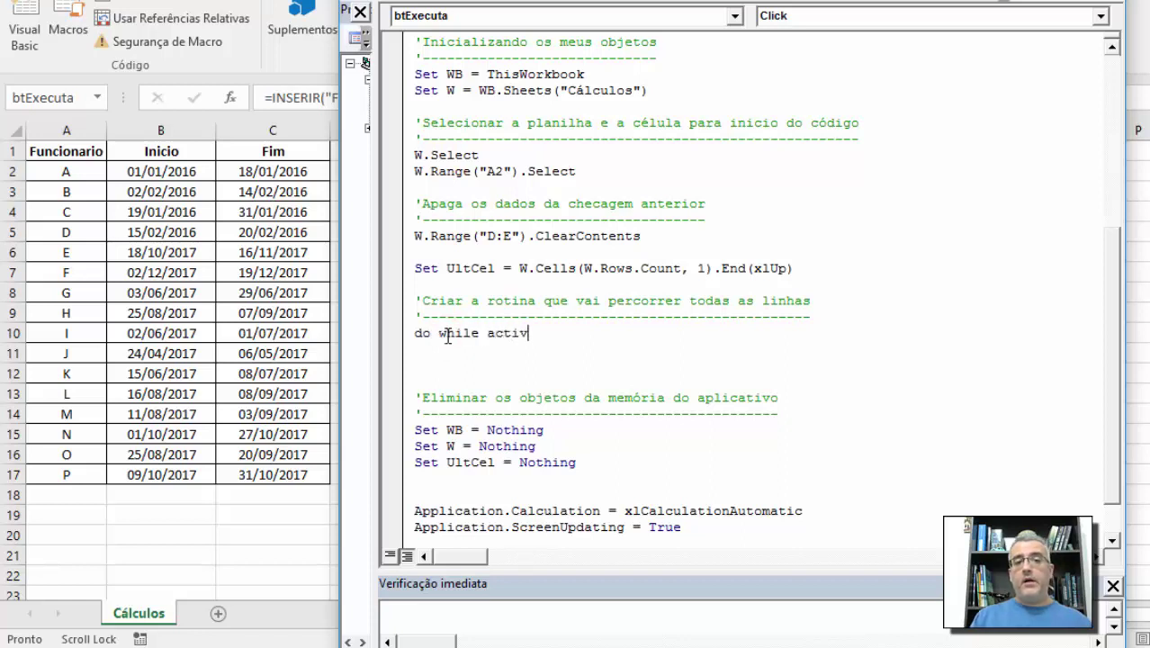
pyautogui.write('ecell.row ')
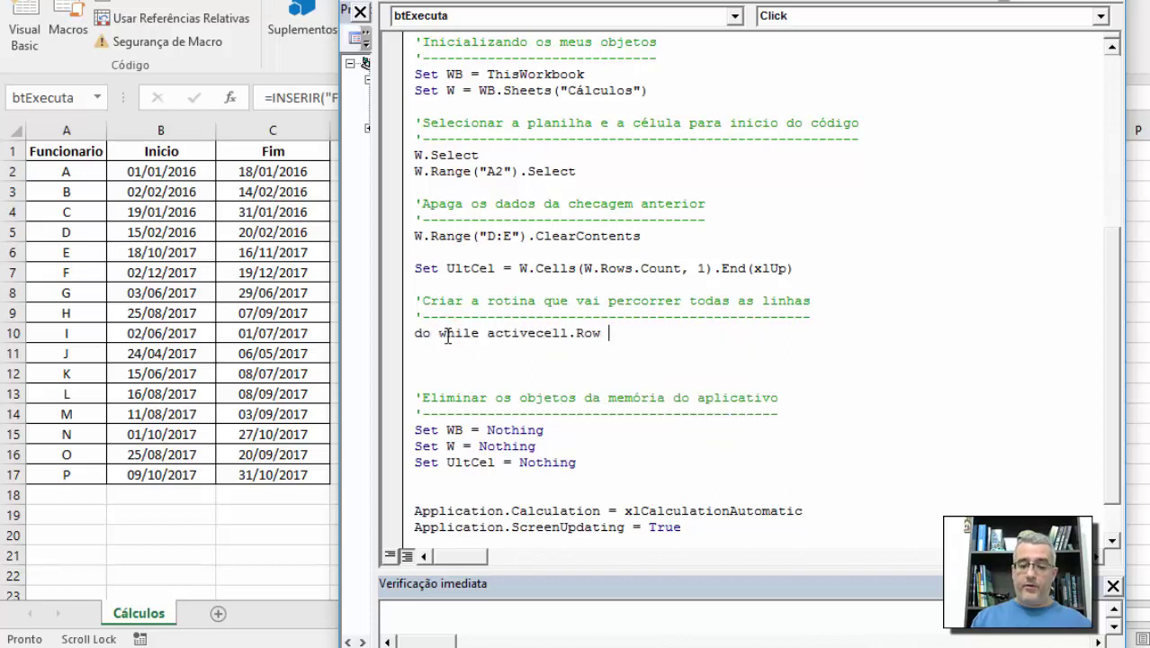
pyautogui.write('<= ultcel')
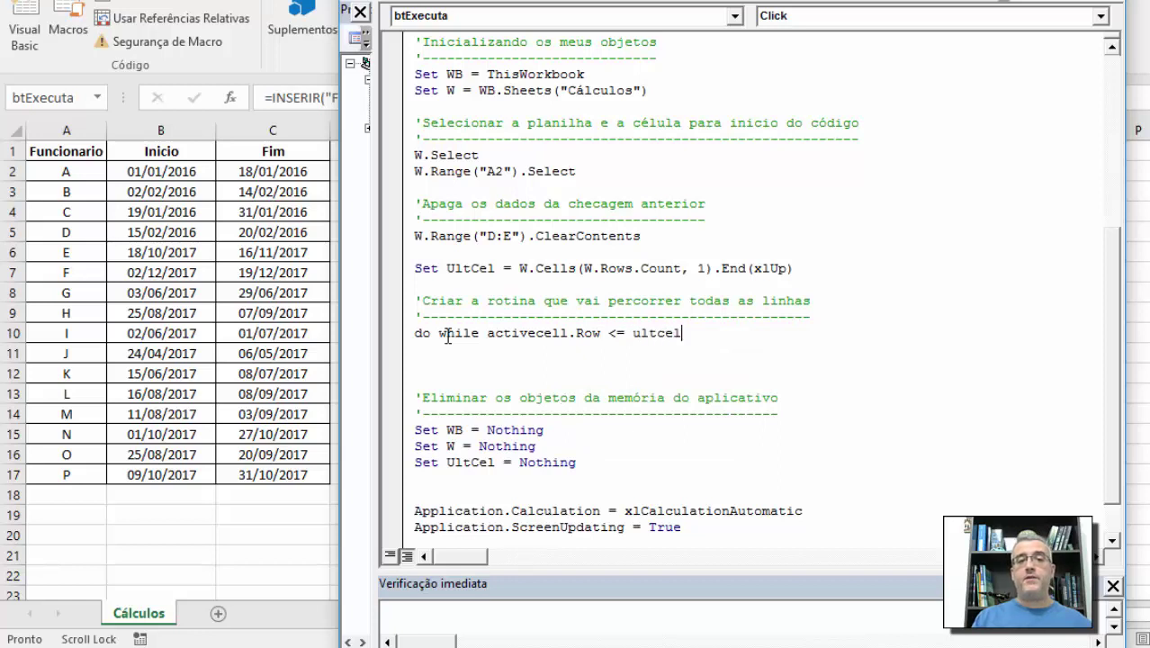
pyautogui.write('.ro')
pyautogui.press('Return')
pyautogui.press('Return')
pyautogui.press('Return')
pyautogui.press('Tab')
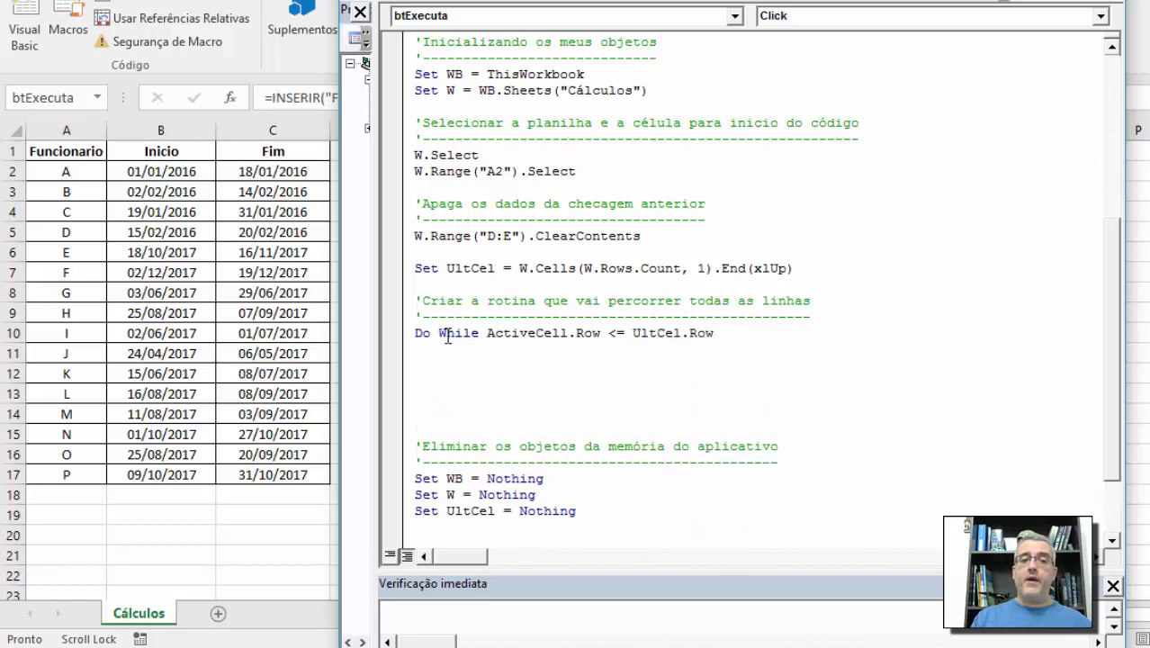
pyautogui.write('activecell.offse')
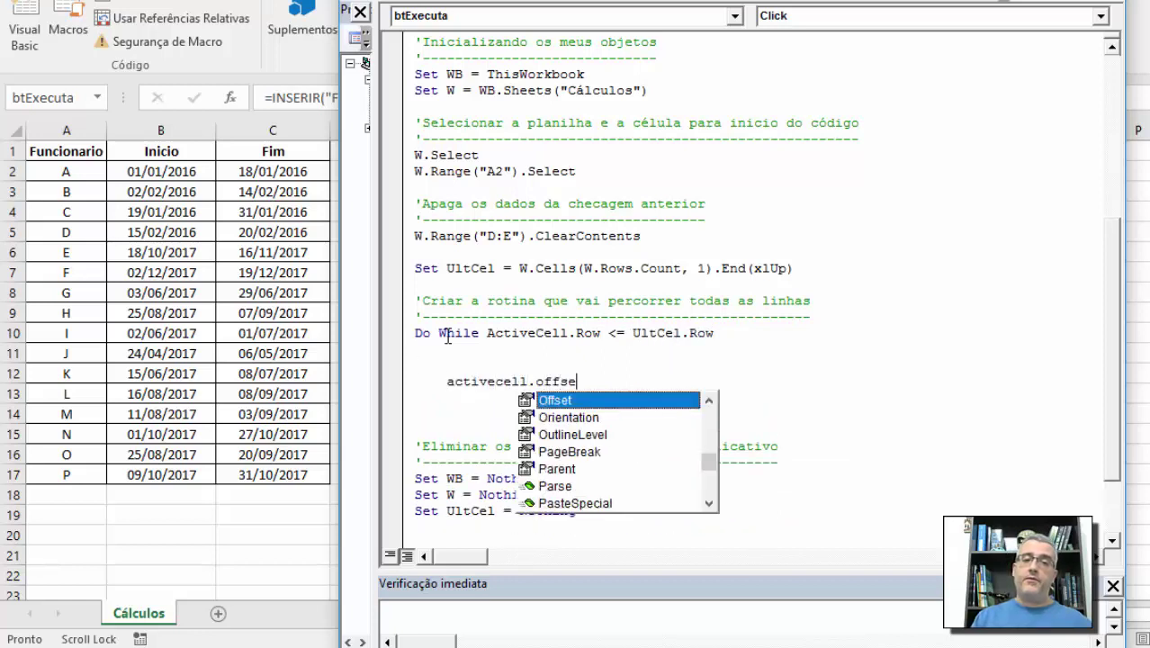
pyautogui.write('t(1,0).select')
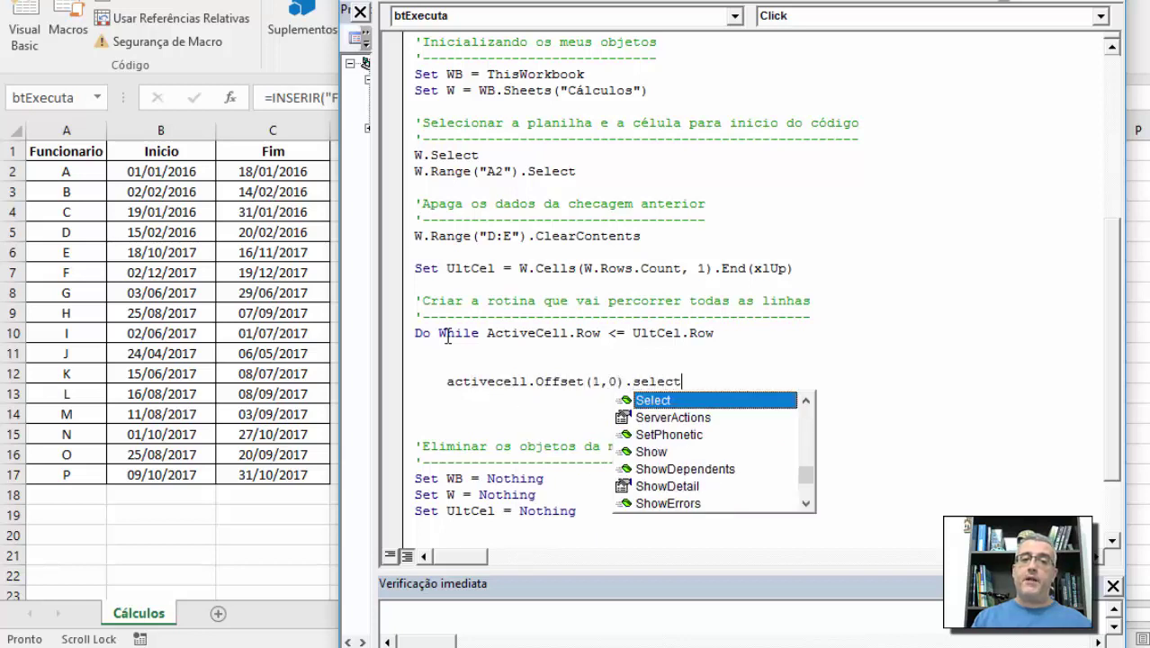
pyautogui.press('Return')
pyautogui.press('Return')
pyautogui.write('loop')
pyautogui.press('Up')
pyautogui.press('Up')
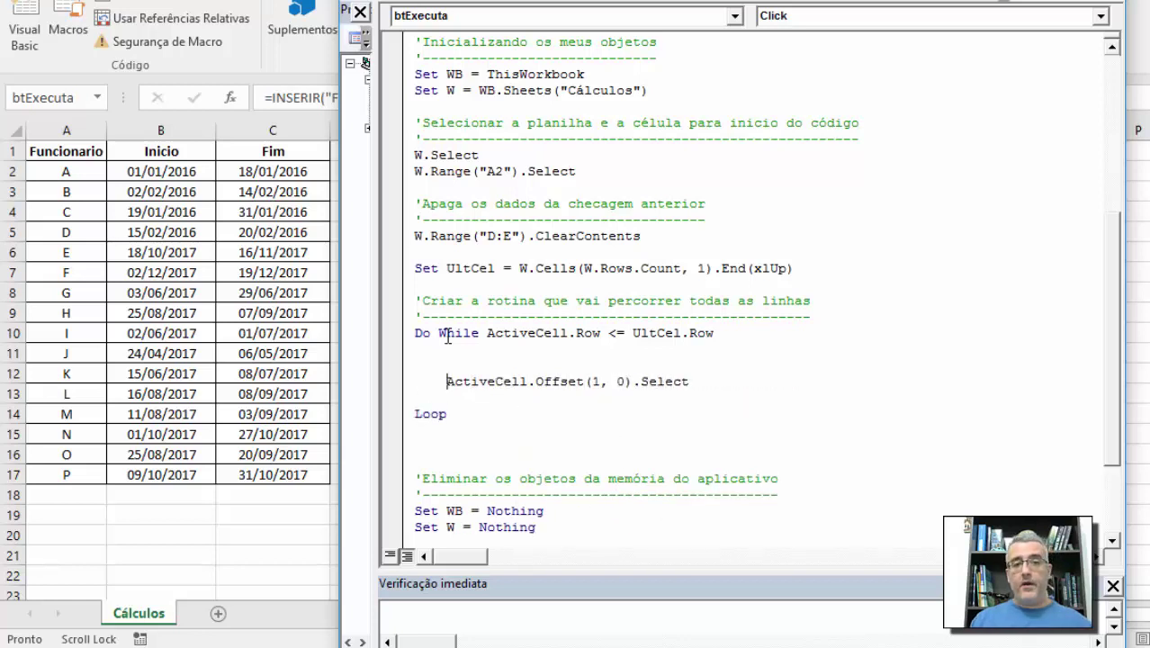
pyautogui.press('Up')
pyautogui.press('Up')
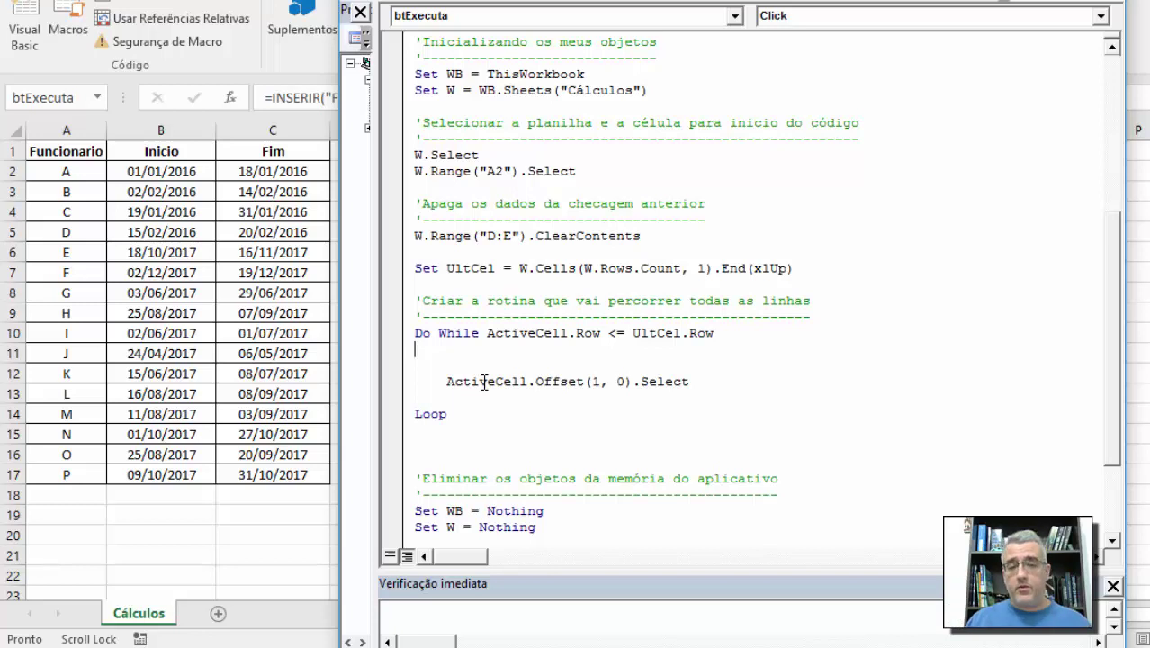
# Add vTotalDiasConflito = 0 inside the loop
pyautogui.press('Return')
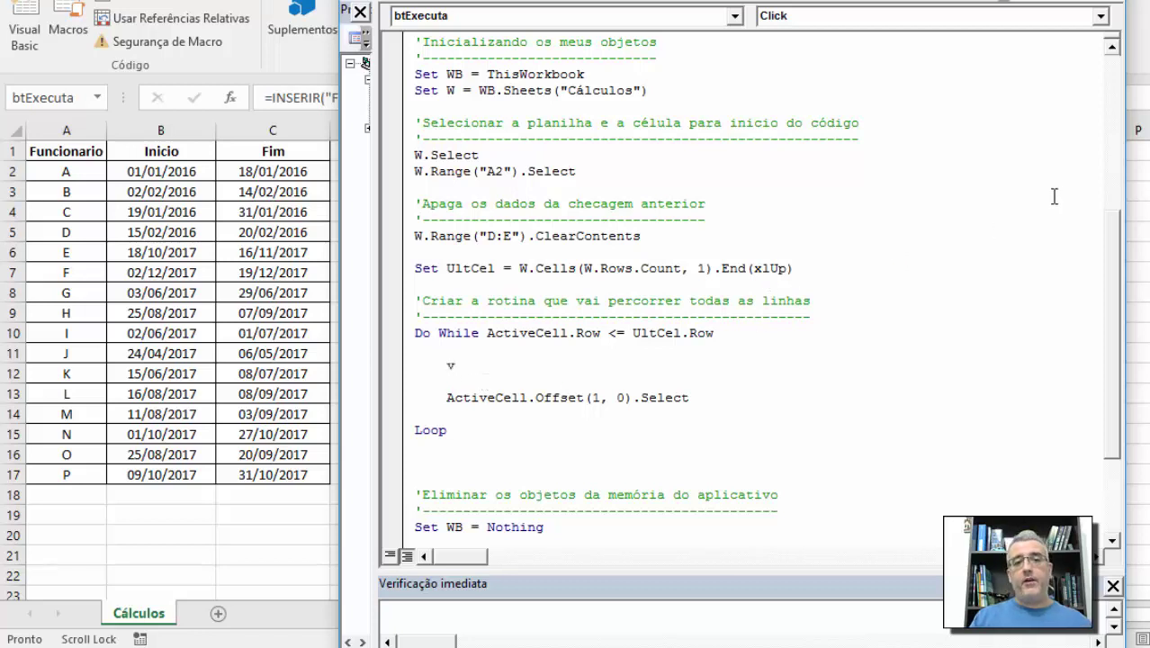
pyautogui.write('totaldiascon')
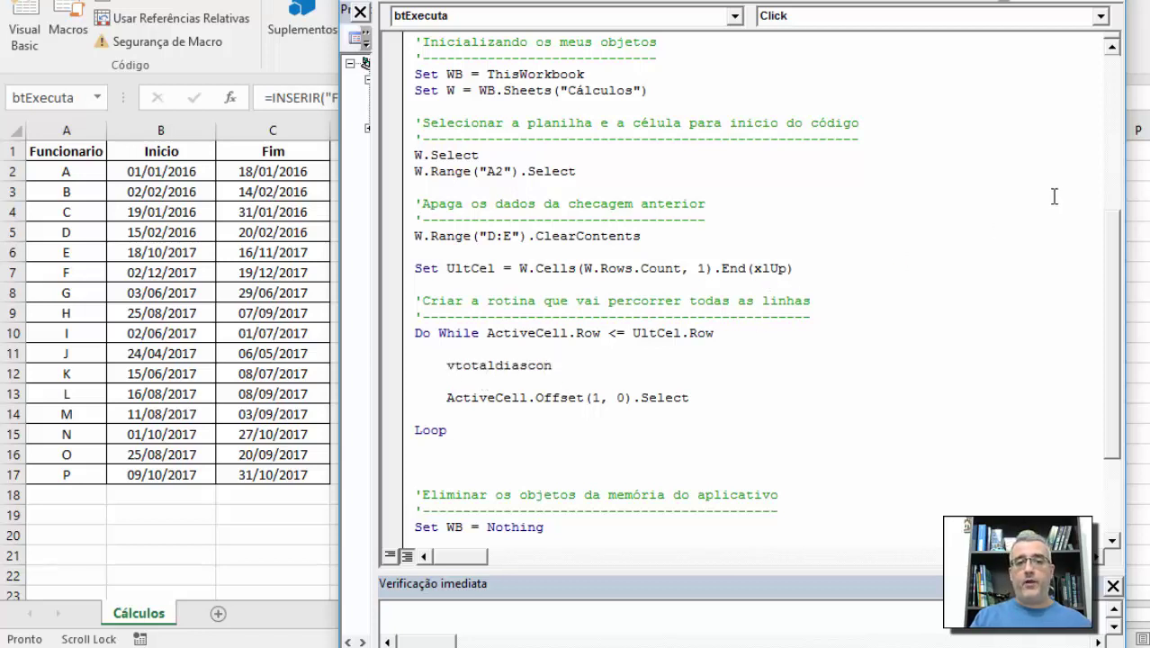
pyautogui.hotkey('ctrl', 'space')
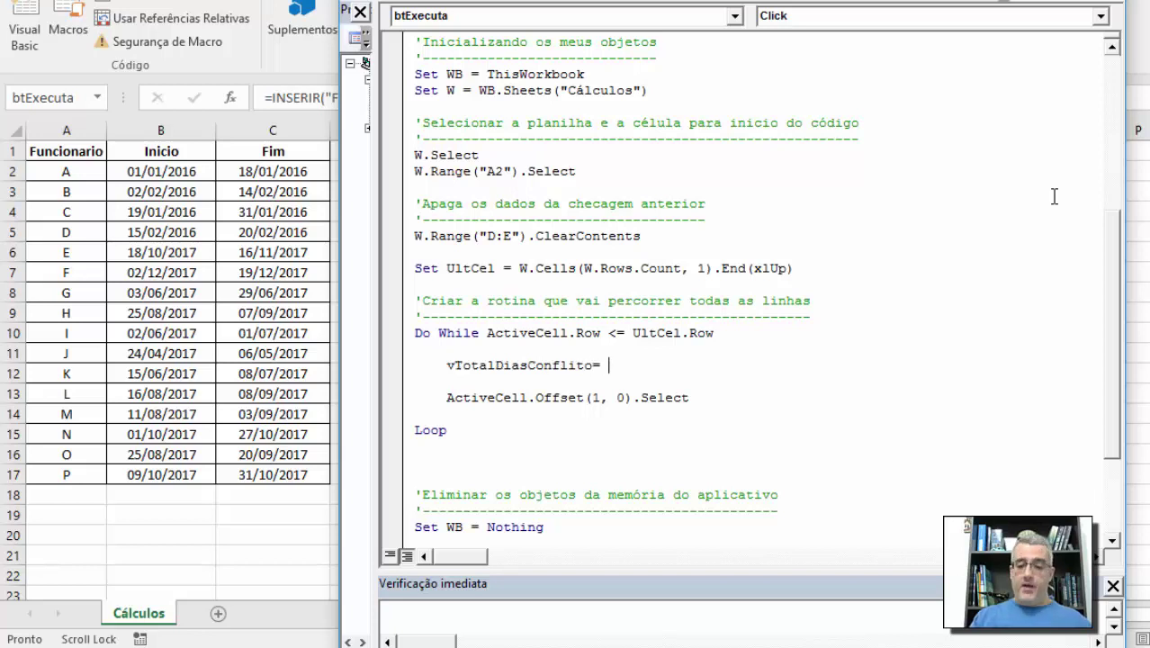
pyautogui.write('0')
pyautogui.press('Return')
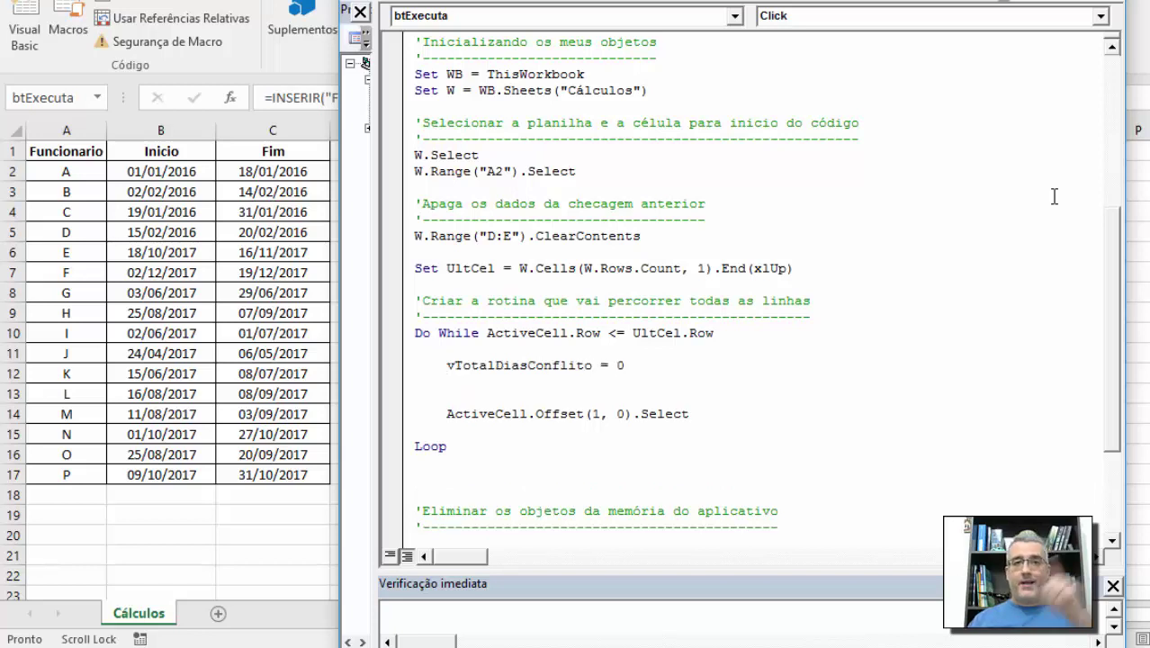
# Add the comment 'Apagar valores anteriores das células' with a dashed line above the reset
pyautogui.press('Up')
pyautogui.press('Return')
pyautogui.press('Up')
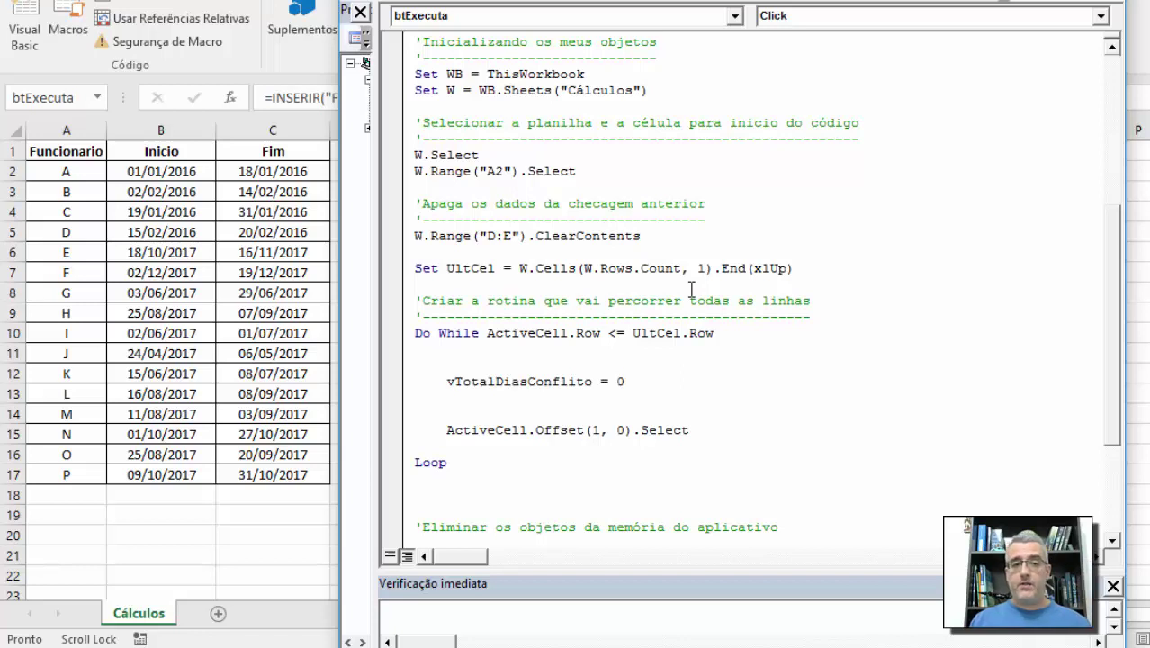
pyautogui.write('Apagar v')
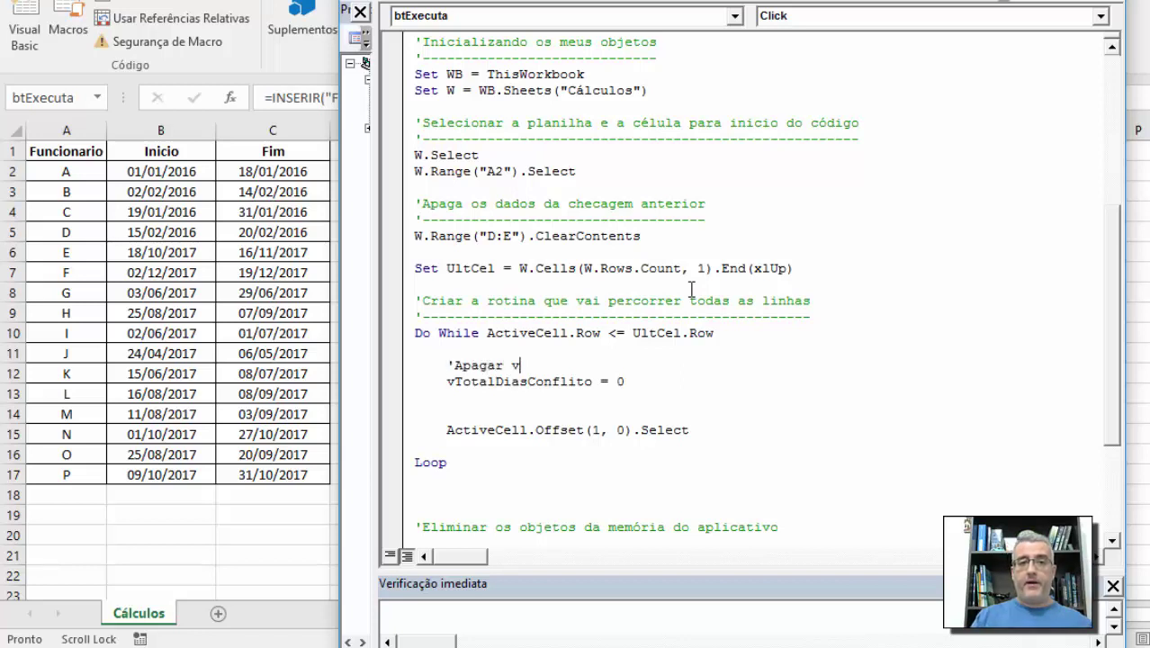
pyautogui.write('alores anteriores')
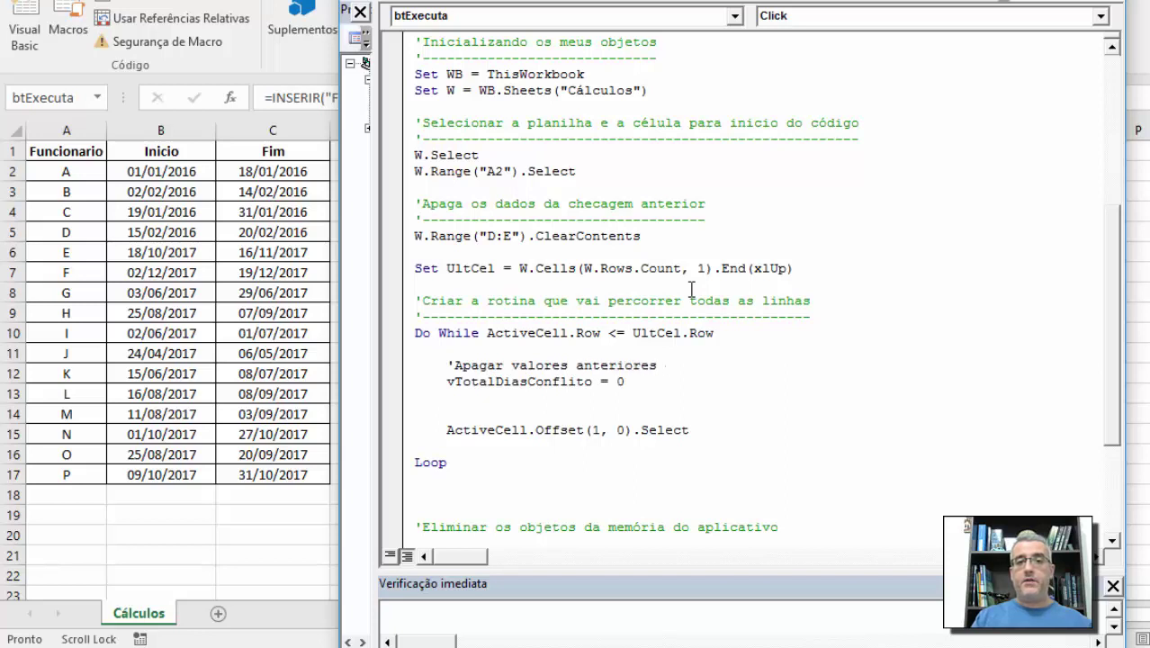
pyautogui.write(' das células')
pyautogui.press('Return')
pyautogui.write("'")
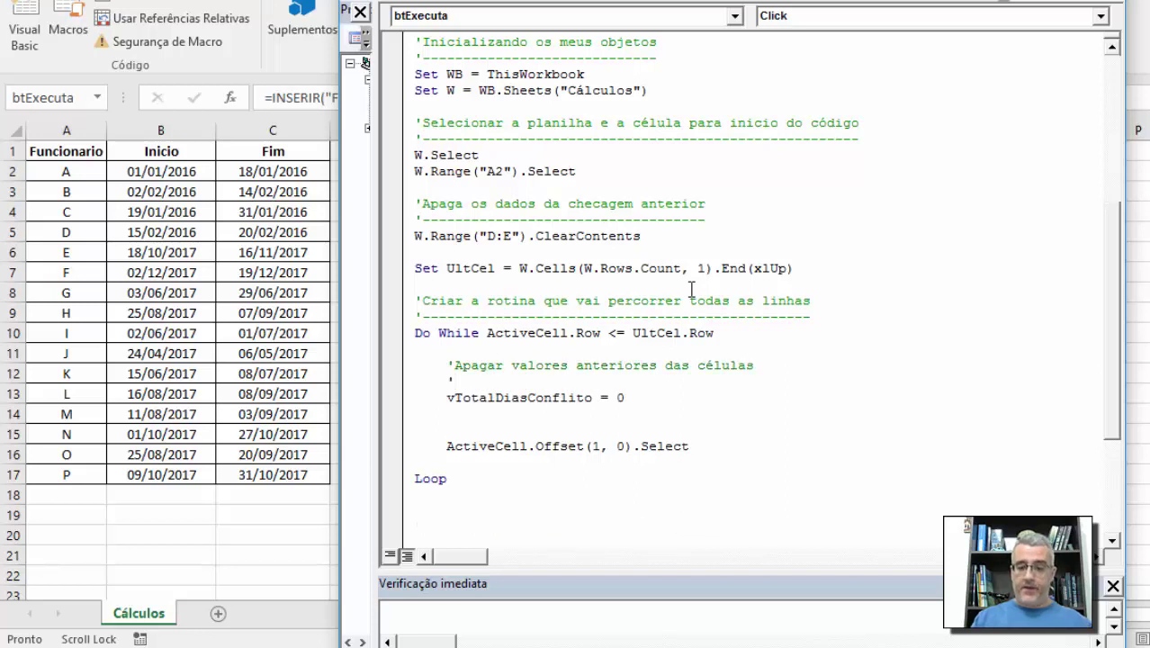
pyautogui.write('-------------------------------------')
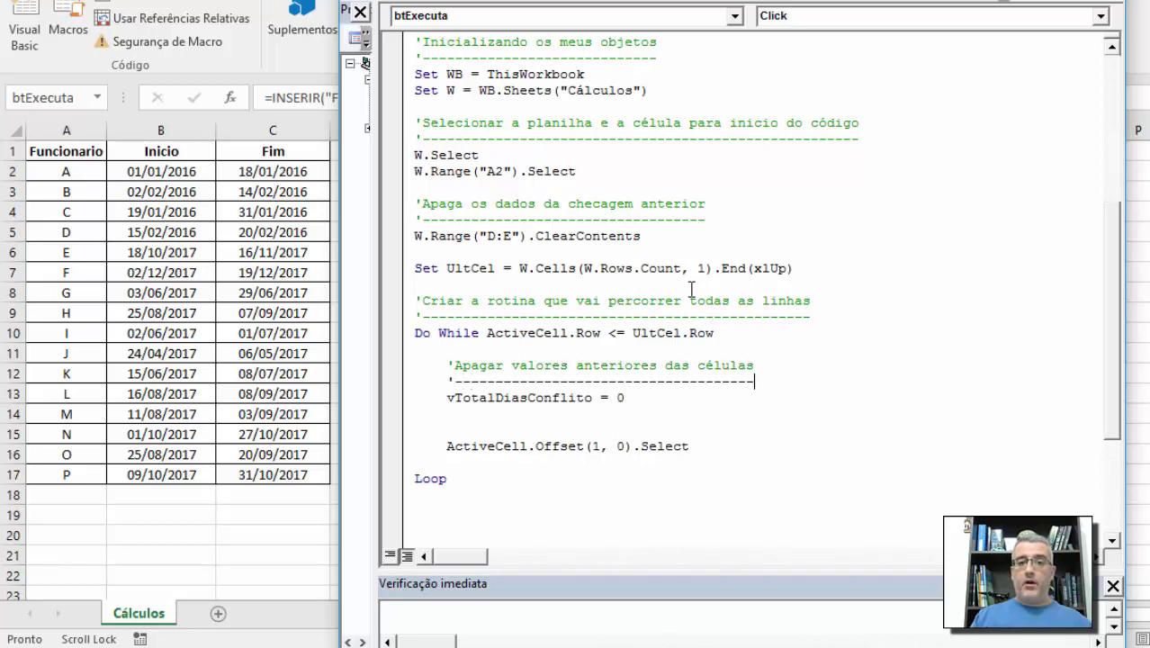
# Reword the comment to describe initialising the variables' values instead of clearing cells
pyautogui.press('Up')
pyautogui.hotkey('ctrl', 'shift', 'Right')
pyautogui.write('Ini')
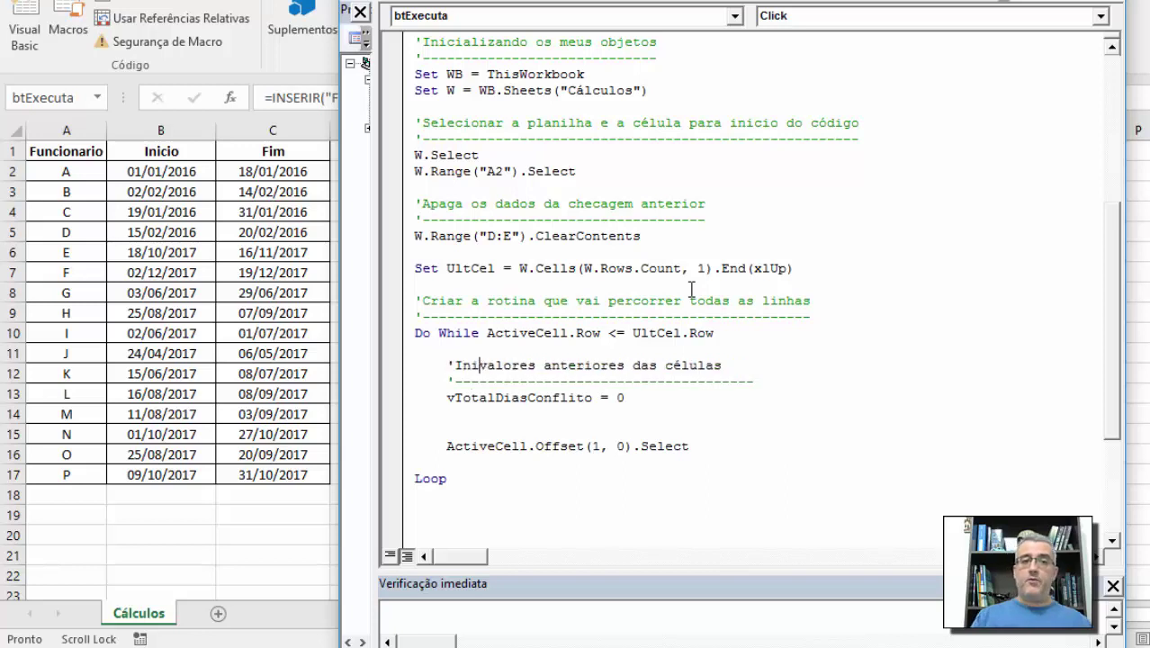
pyautogui.write('cioa')
pyautogui.press('BackSpace')
pyautogui.press('BackSpace')
pyautogui.write('ar')
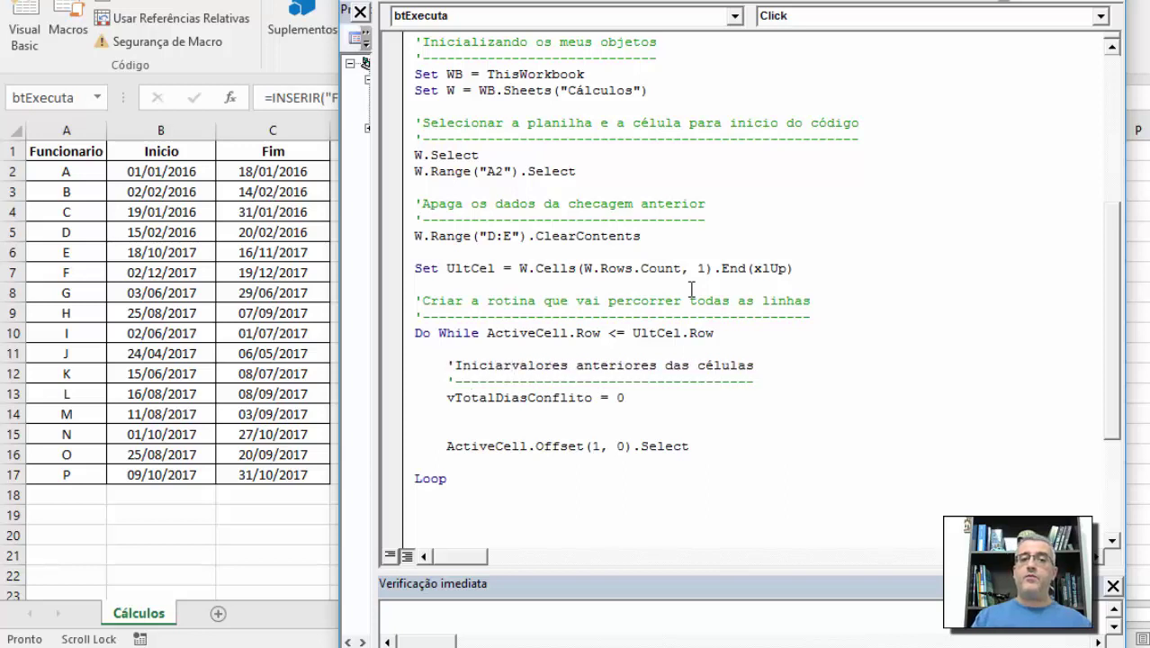
pyautogui.write(' os')
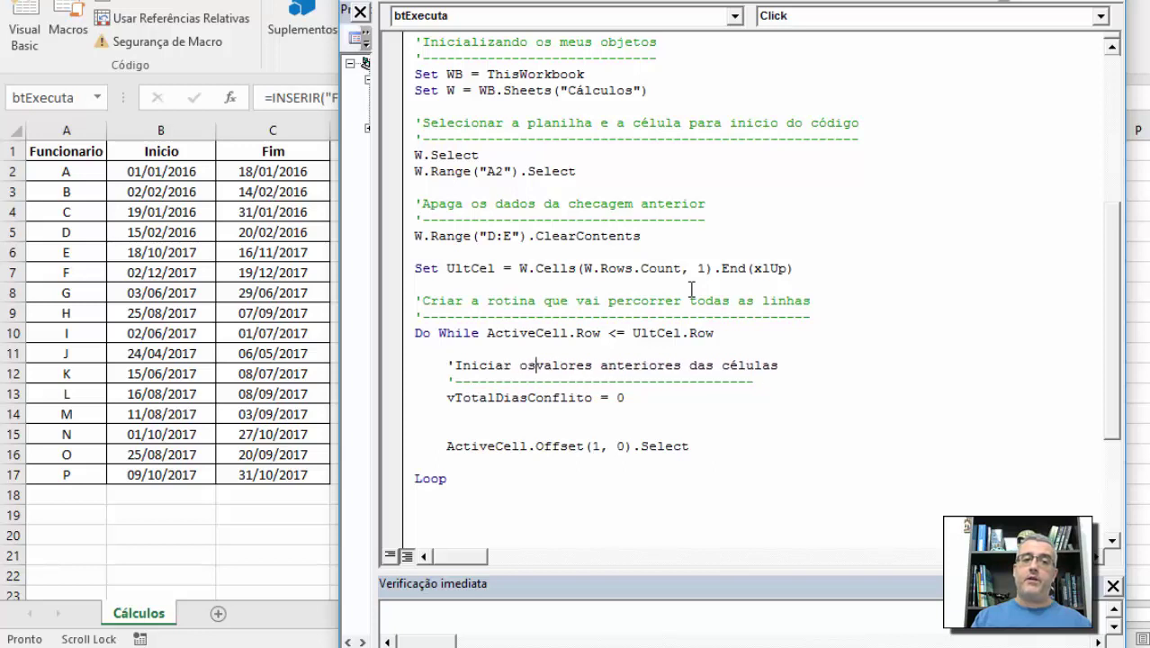
pyautogui.press('End')
pyautogui.press('Left')
pyautogui.press('Left')
pyautogui.press('Left')
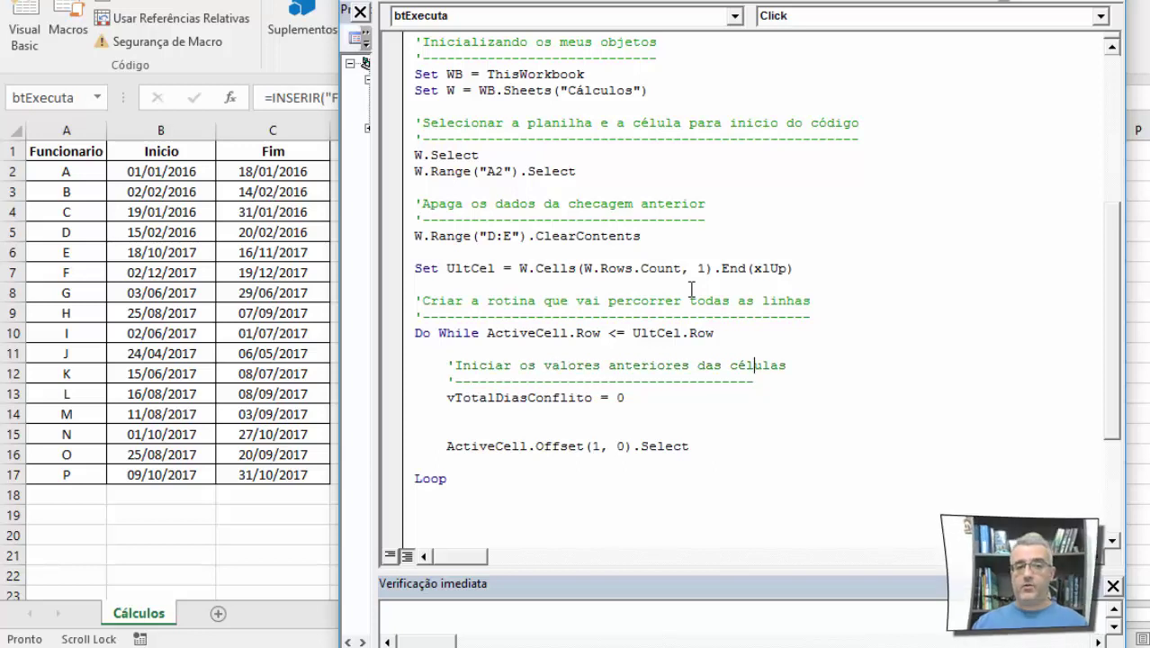
pyautogui.hotkey('ctrl', 'Left')
pyautogui.hotkey('ctrl', 'Left')
pyautogui.hotkey('ctrl', 'Left')
pyautogui.hotkey('ctrl', 'shift', 'Right')
pyautogui.press('Delete')
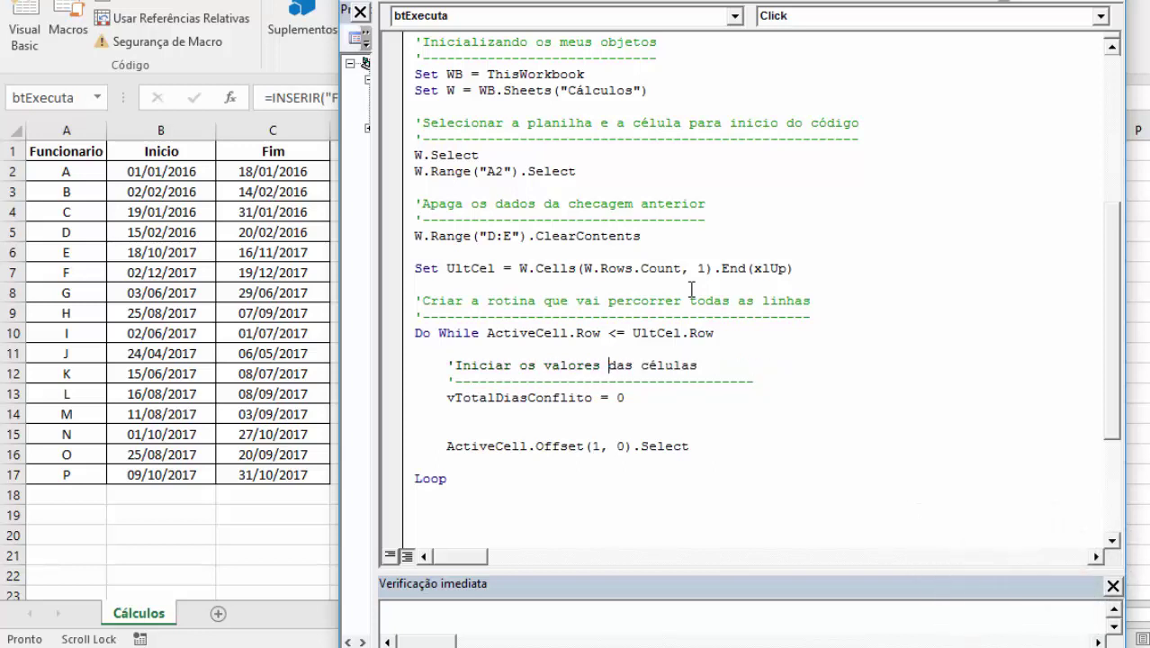
pyautogui.press('End')
pyautogui.press('BackSpace')
pyautogui.press('BackSpace')
pyautogui.press('BackSpace')
pyautogui.write('variá')
pyautogui.write('veis')
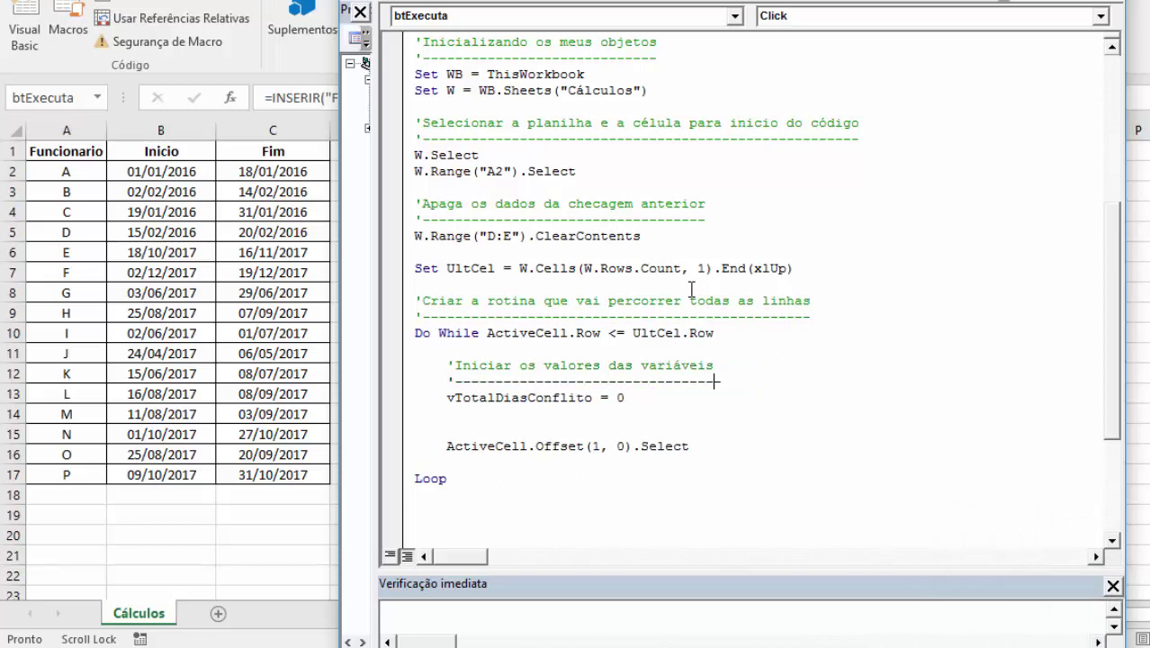
# Add vFunc = ActiveCell.Value and Set UltCel = ActiveCell below the reset
pyautogui.press('Return')
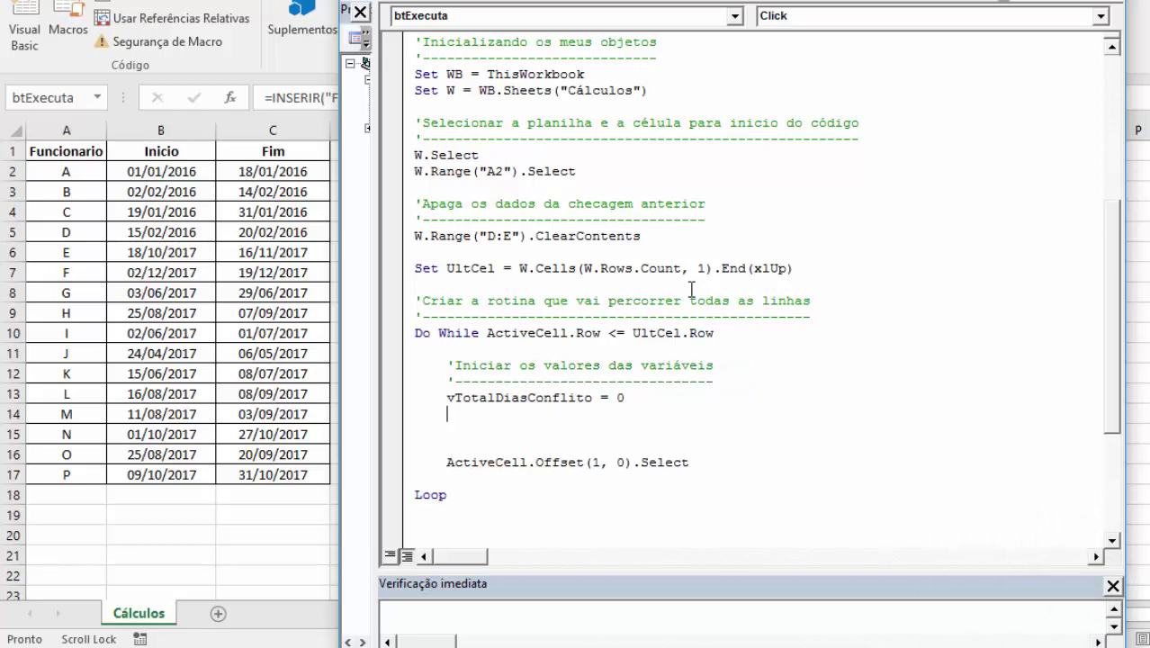
pyautogui.write('vfunc =')
pyautogui.write('active')
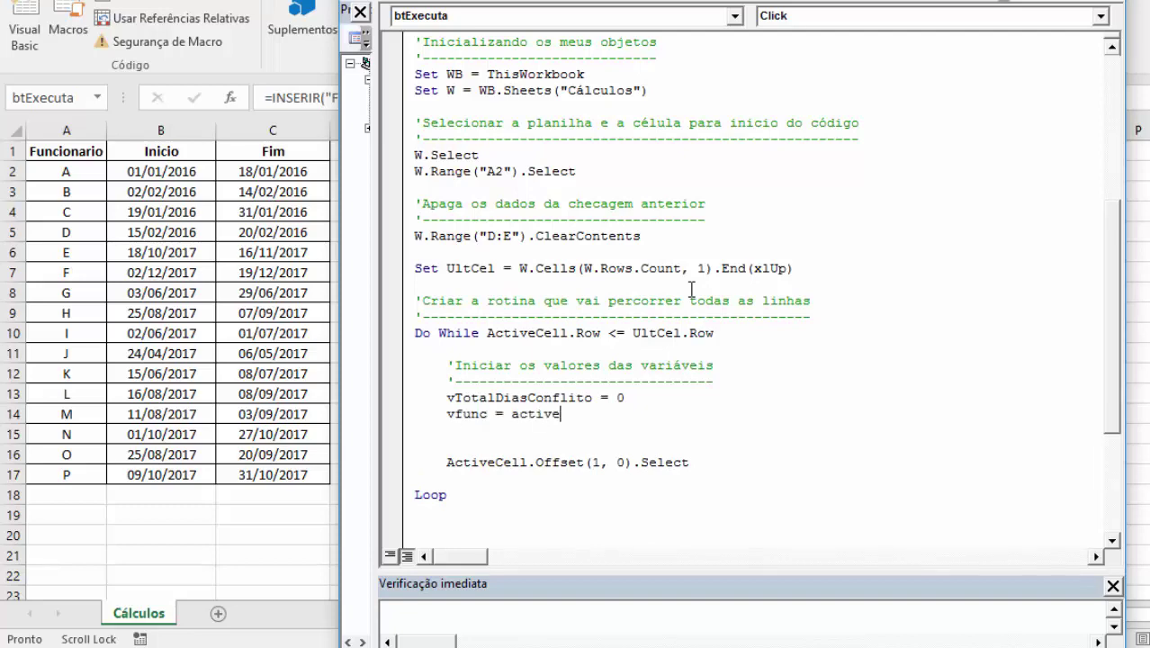
pyautogui.write('cell.valu')
pyautogui.press('Return')
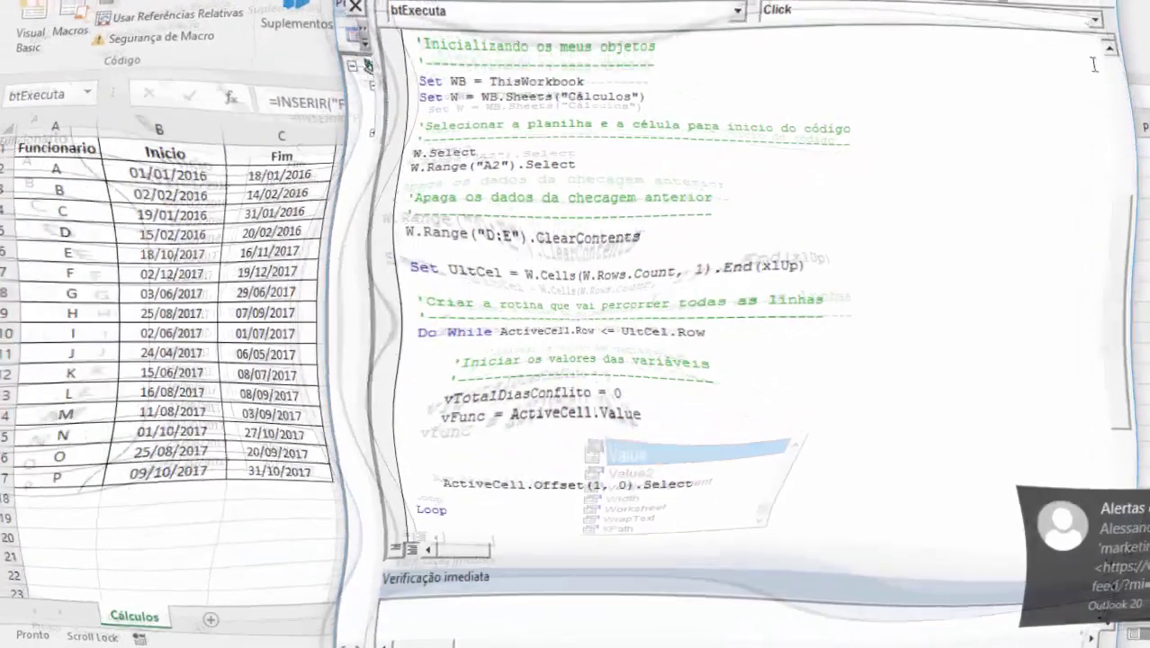
pyautogui.write('set ultcel')
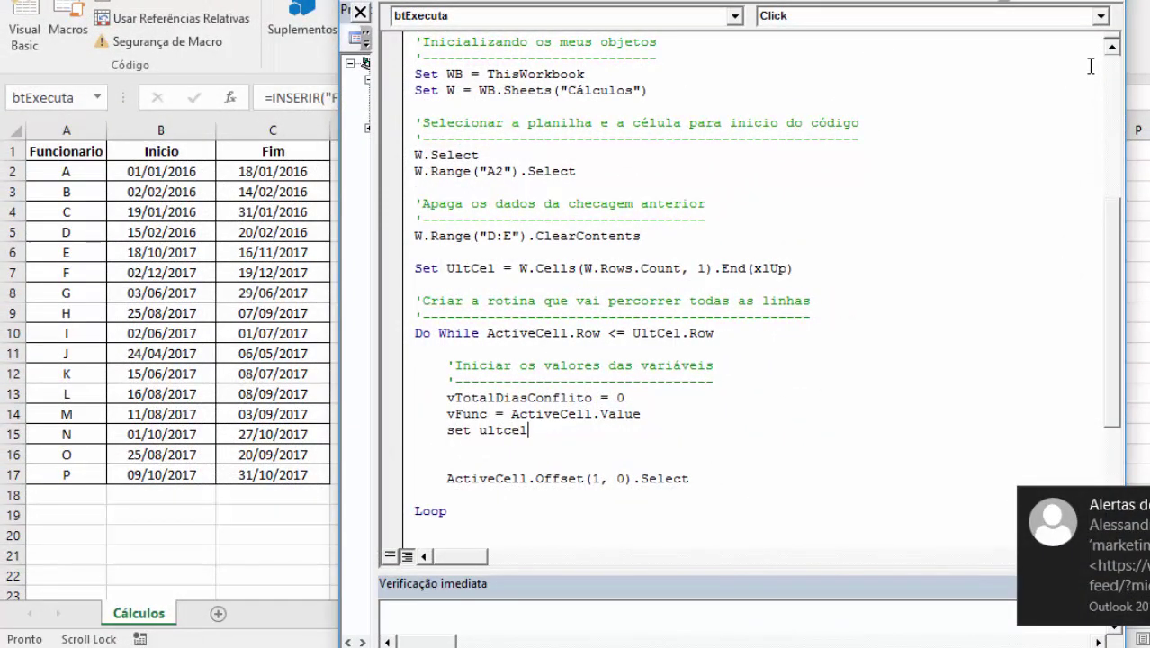
pyautogui.write(' = activecell')
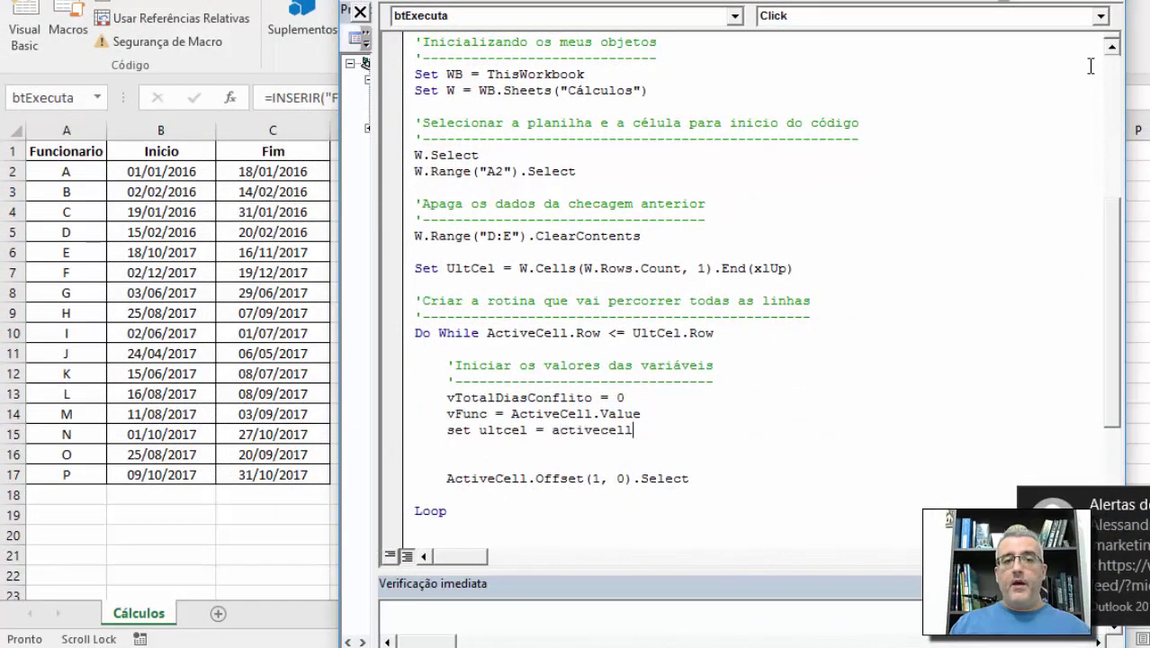
pyautogui.press('Return')
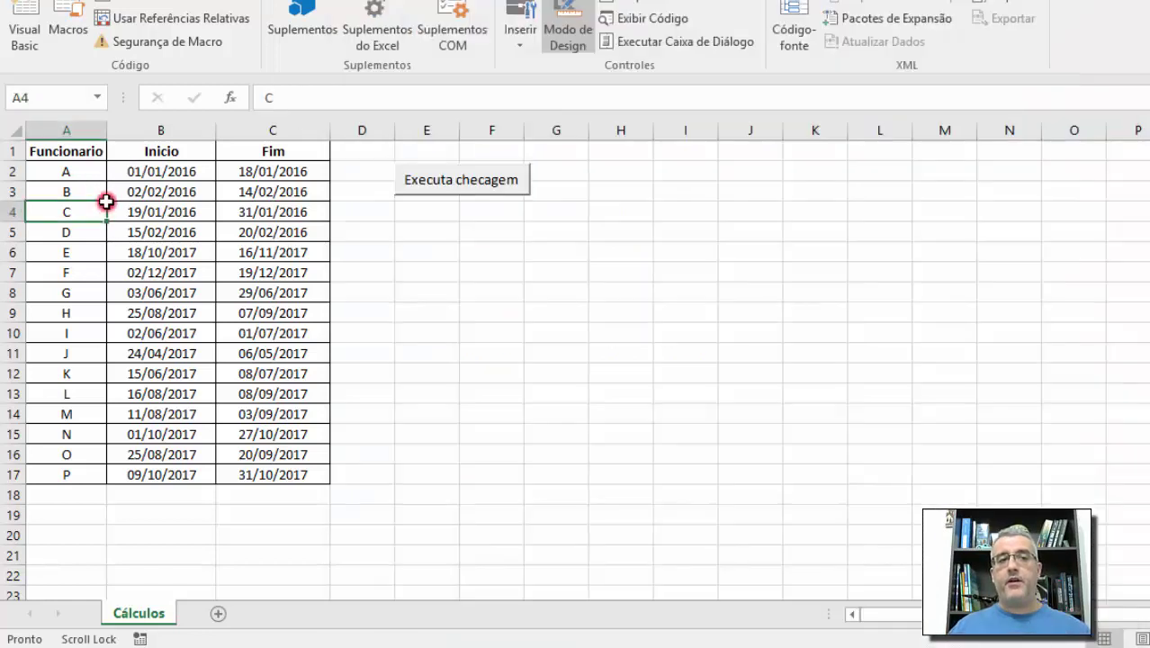
# Go back to the Cálculos sheet, glance at the code once more, and leave cell A2 active
pyautogui.click(100, 207)
pyautogui.click(102, 192)
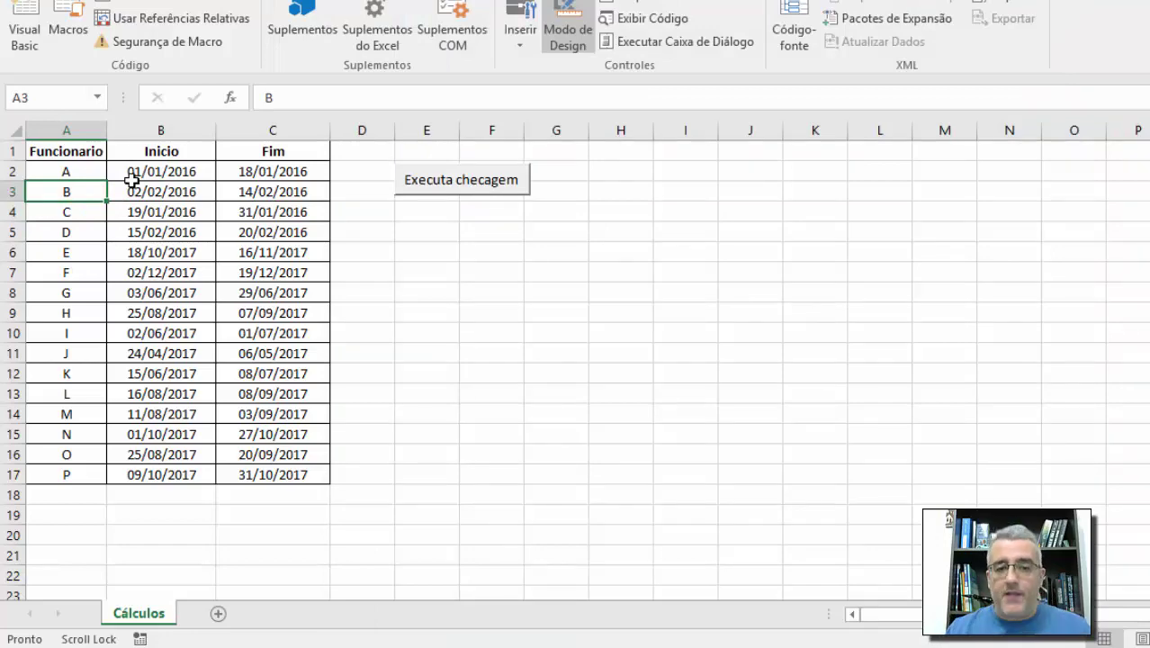
pyautogui.hotkey('alt', 'F11')
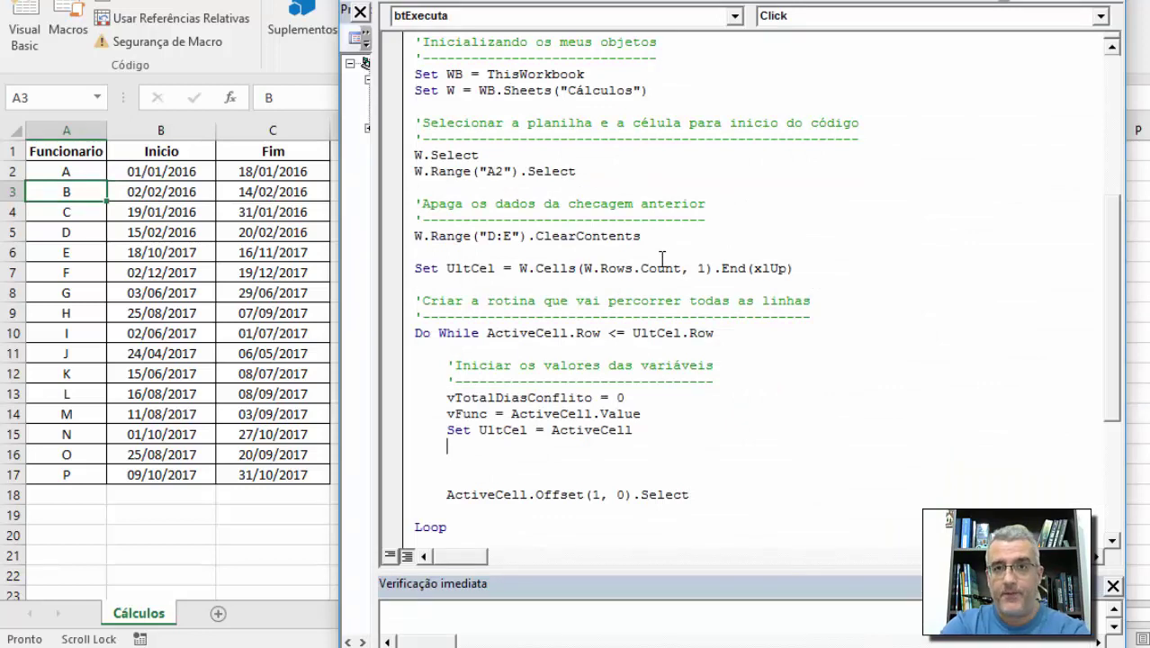
pyautogui.hotkey('alt', 'F11')
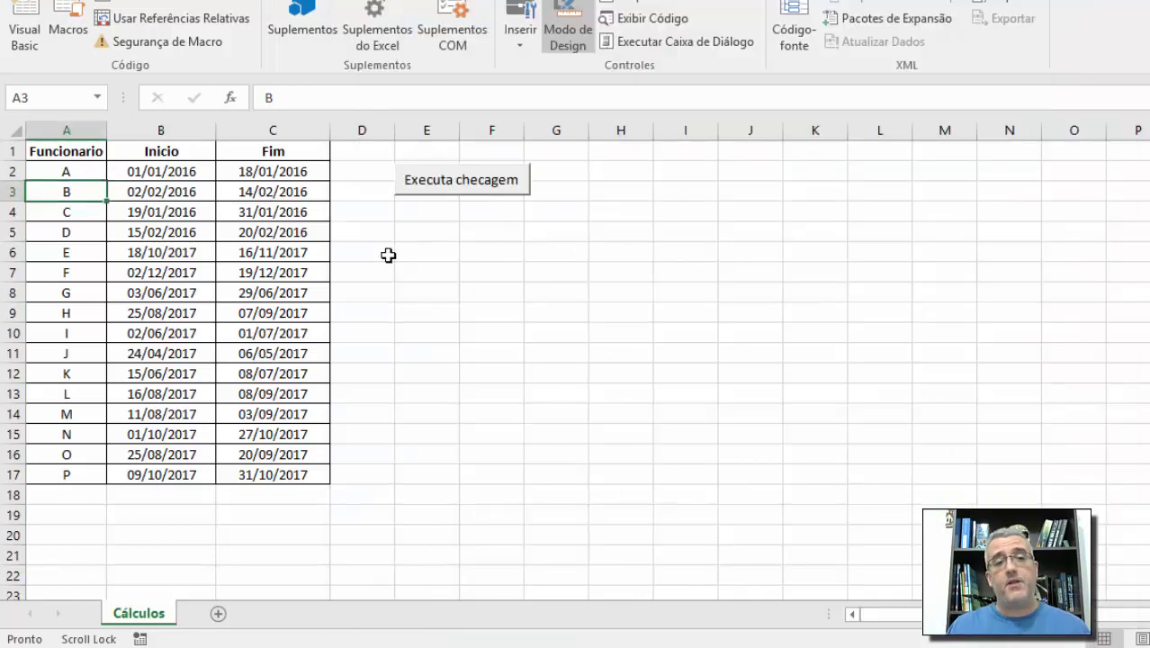
pyautogui.click(81, 171)
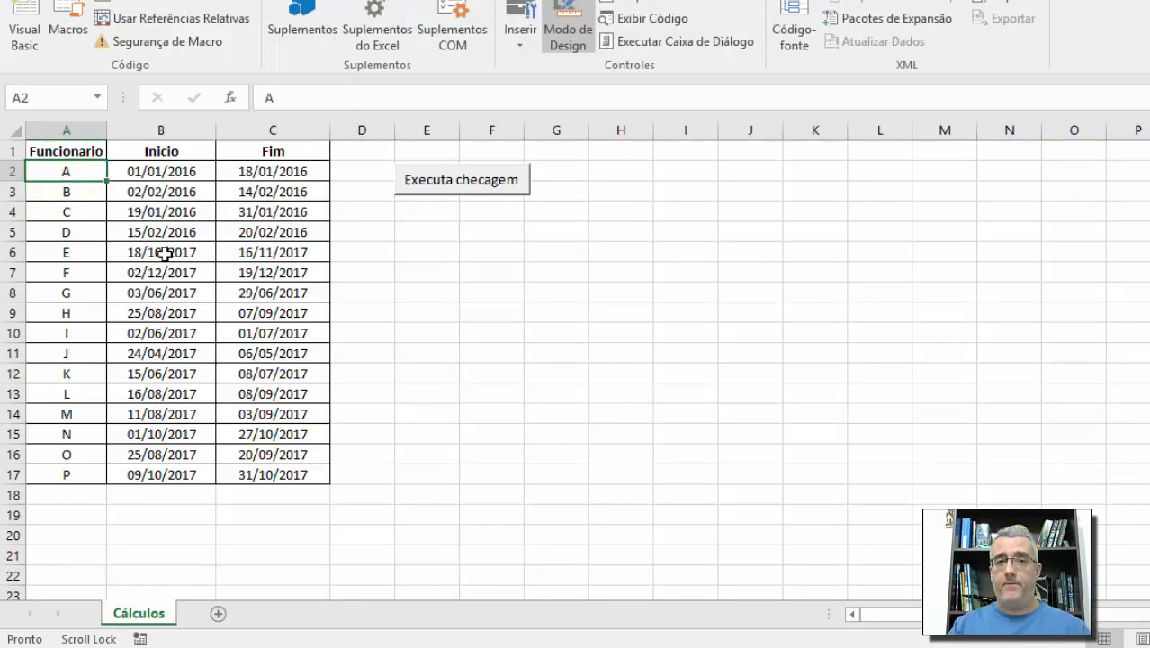
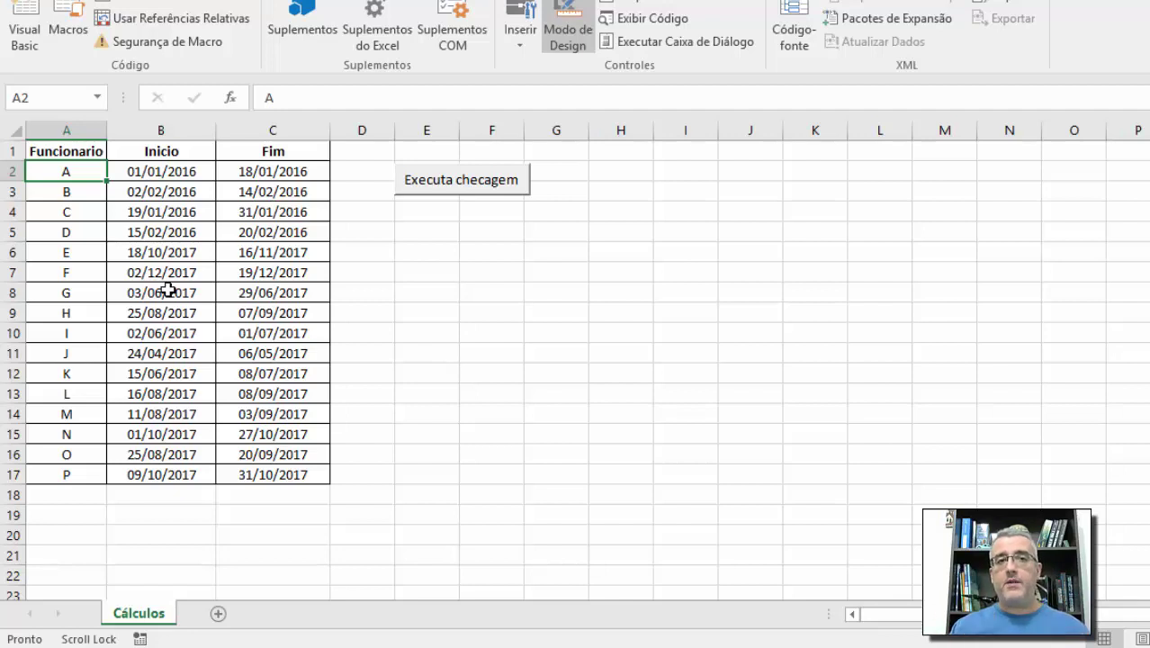
# Open the btExecuta Click macro in the VBA editor, scrolled to its Do While loop
pyautogui.hotkey('alt', 'F11')
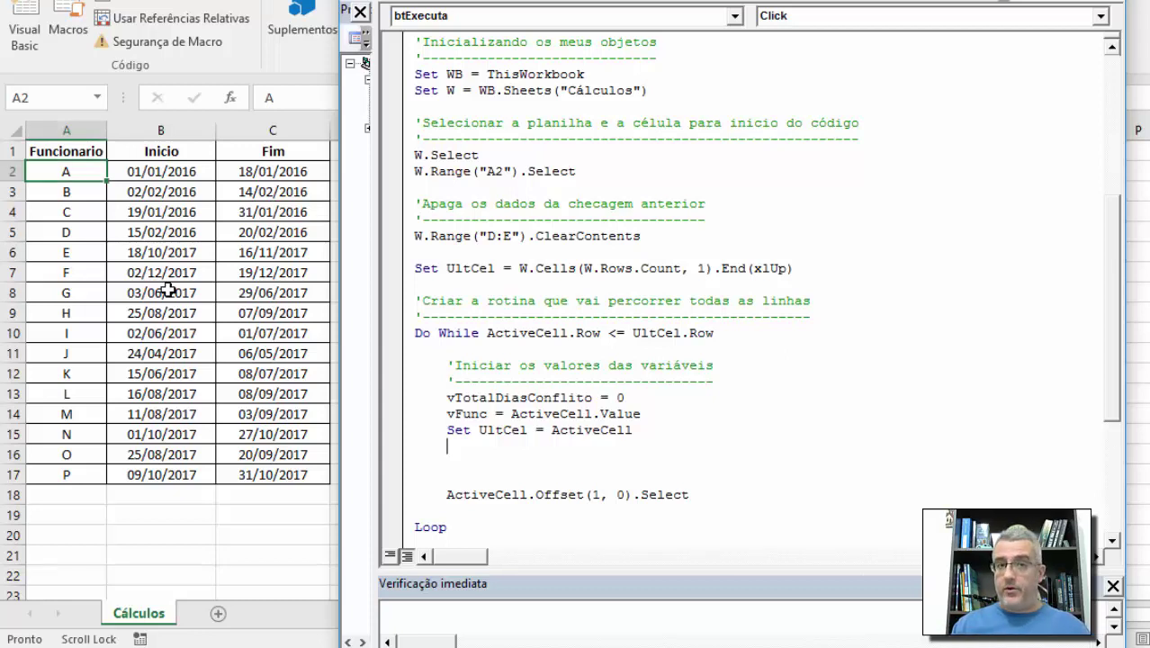
pyautogui.scroll(-3, 198, 287)
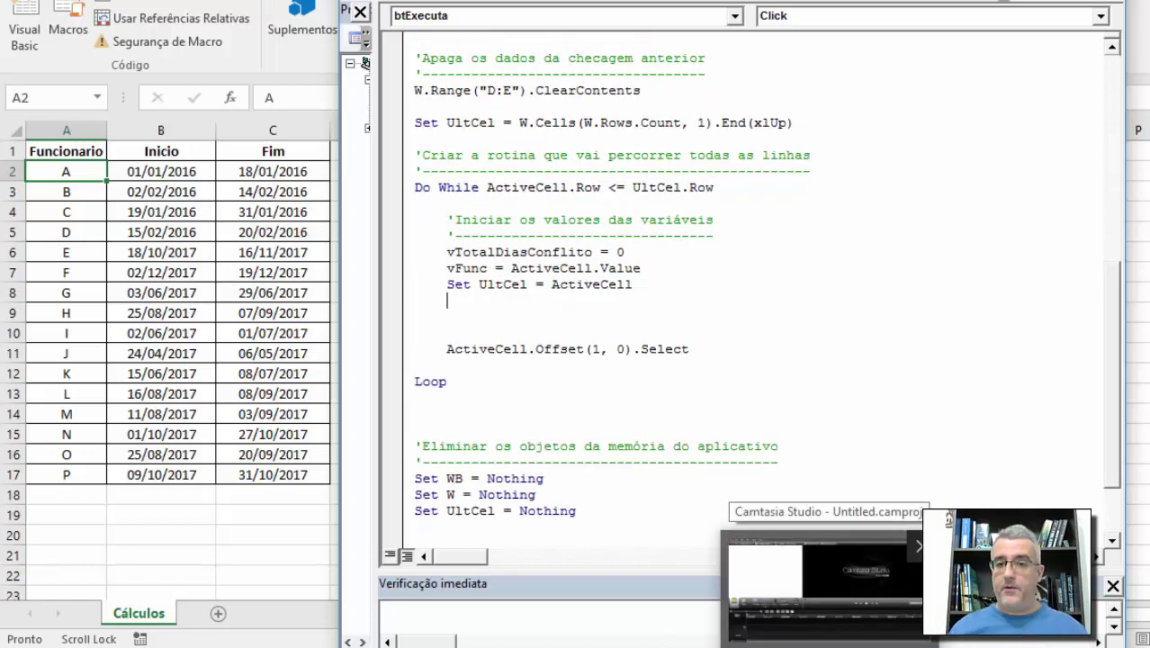
pyautogui.click(824, 580)
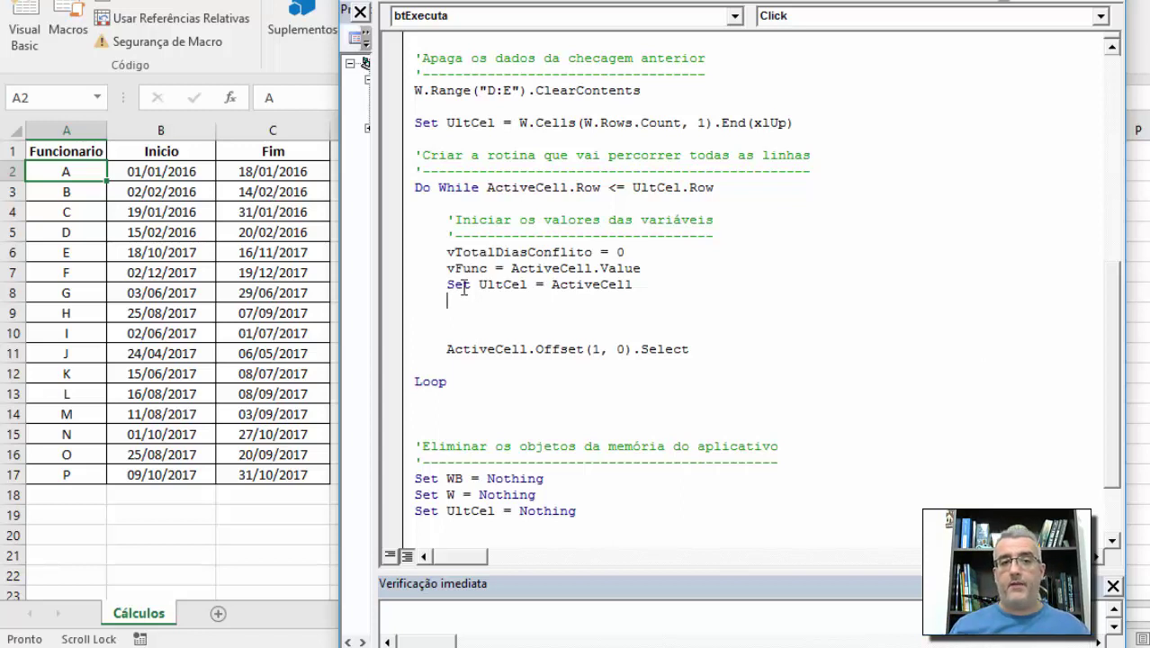
# Add the lines vInicio = ActiveCell.Offset(0, 1).Value and vFim = ActiveCell.Offset(0, 2).Value
pyautogui.write('vei')
pyautogui.press('BackSpace')
pyautogui.press('BackSpace')
pyautogui.press('BackSpace')
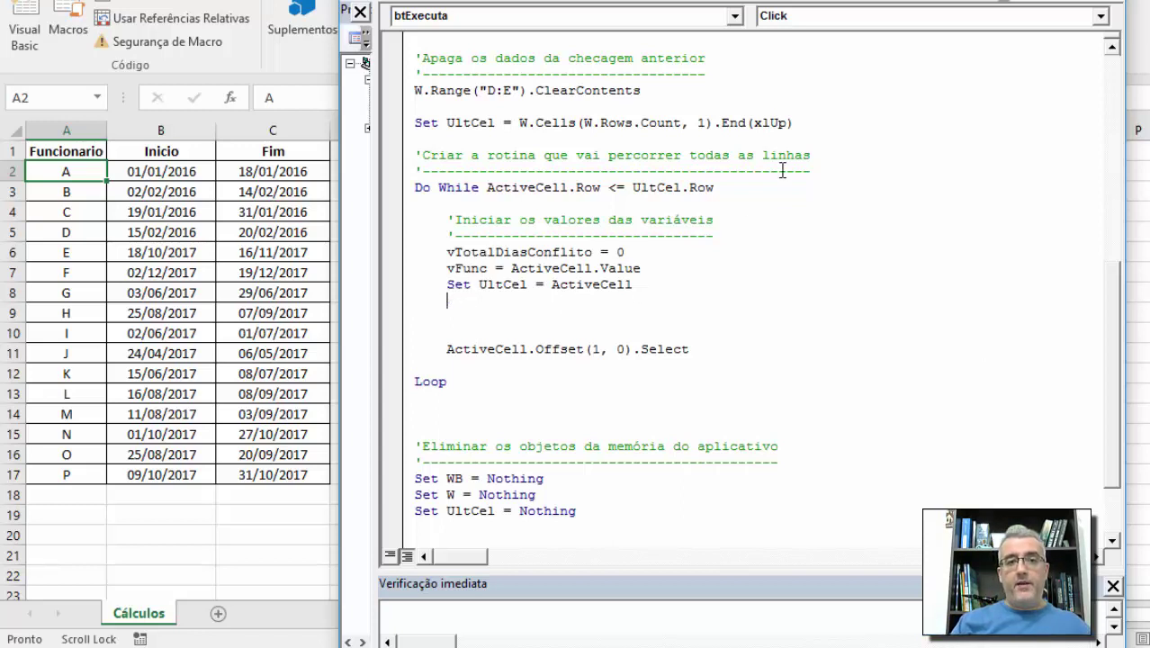
pyautogui.write('vinicio = a')
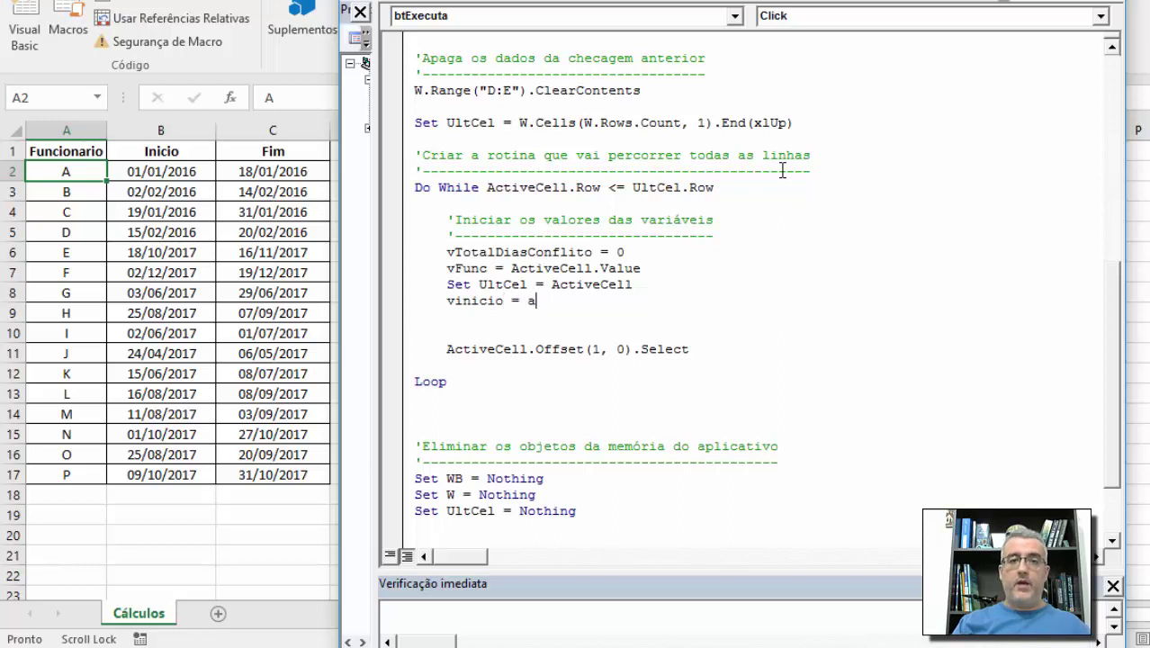
pyautogui.write('ctivec')
pyautogui.write('ell.')
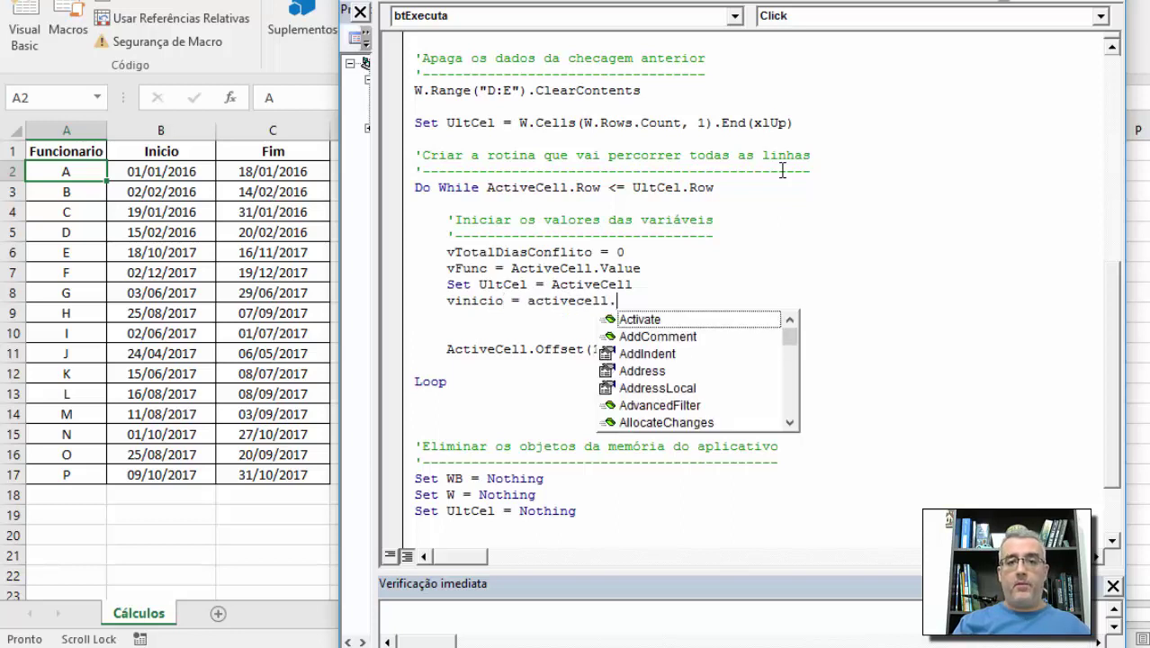
pyautogui.write('va')
pyautogui.press('Tab')
pyautogui.press('BackSpace')
pyautogui.press('BackSpace')
pyautogui.press('BackSpace')
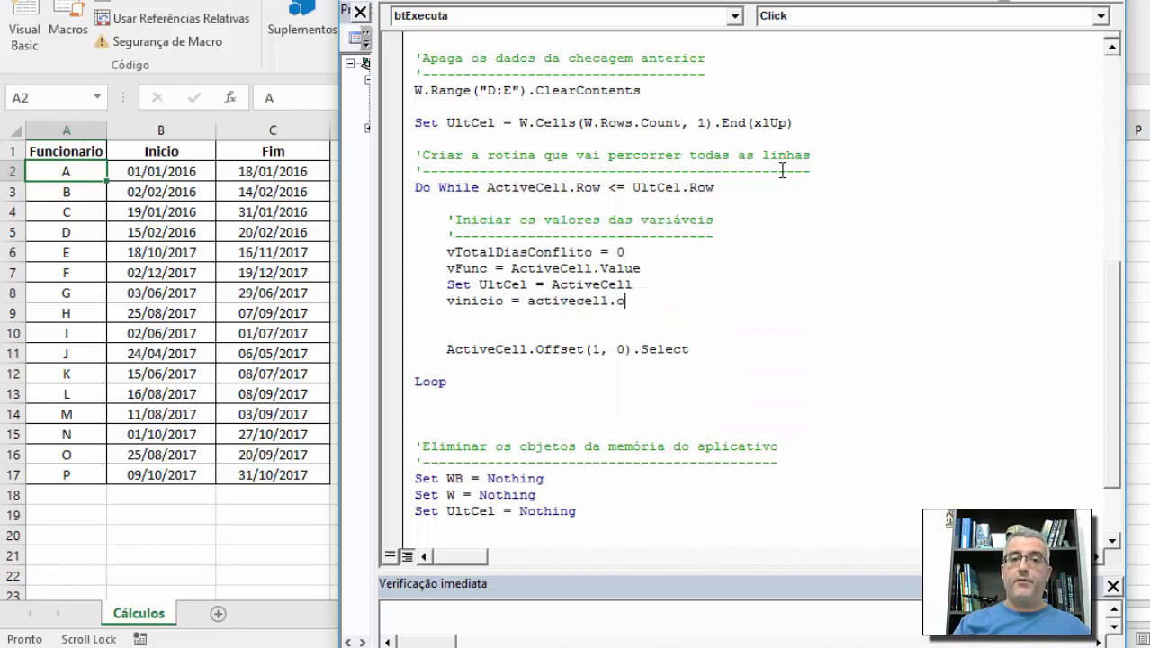
pyautogui.write('ffset(0,1')
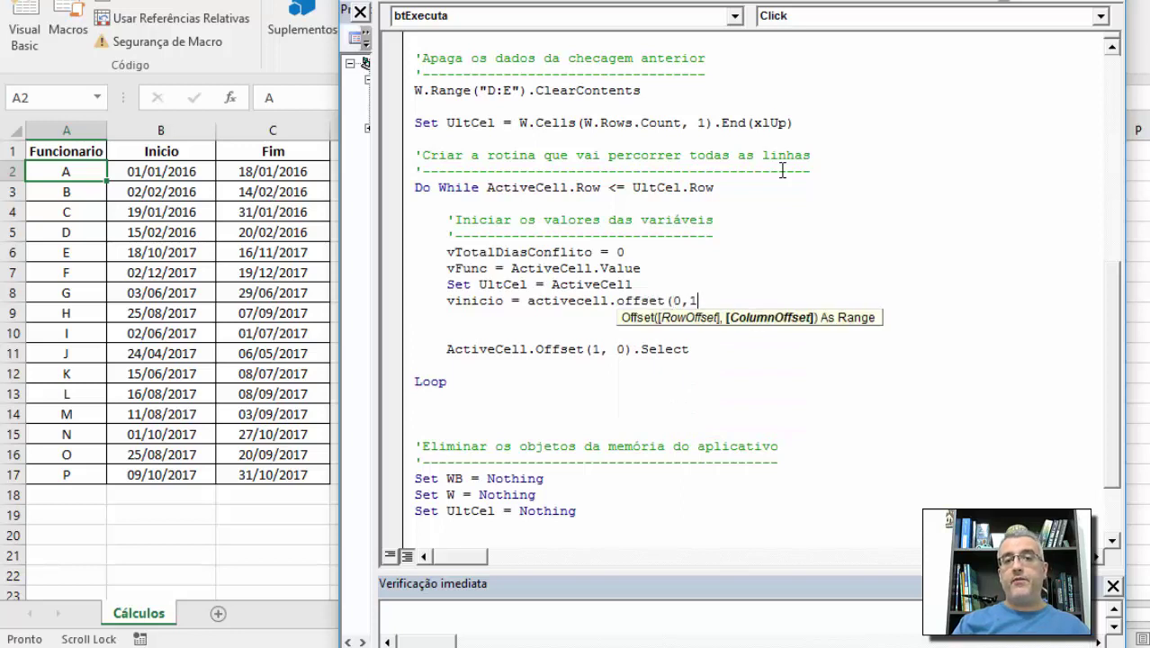
pyautogui.write(').value')
pyautogui.press('Return')
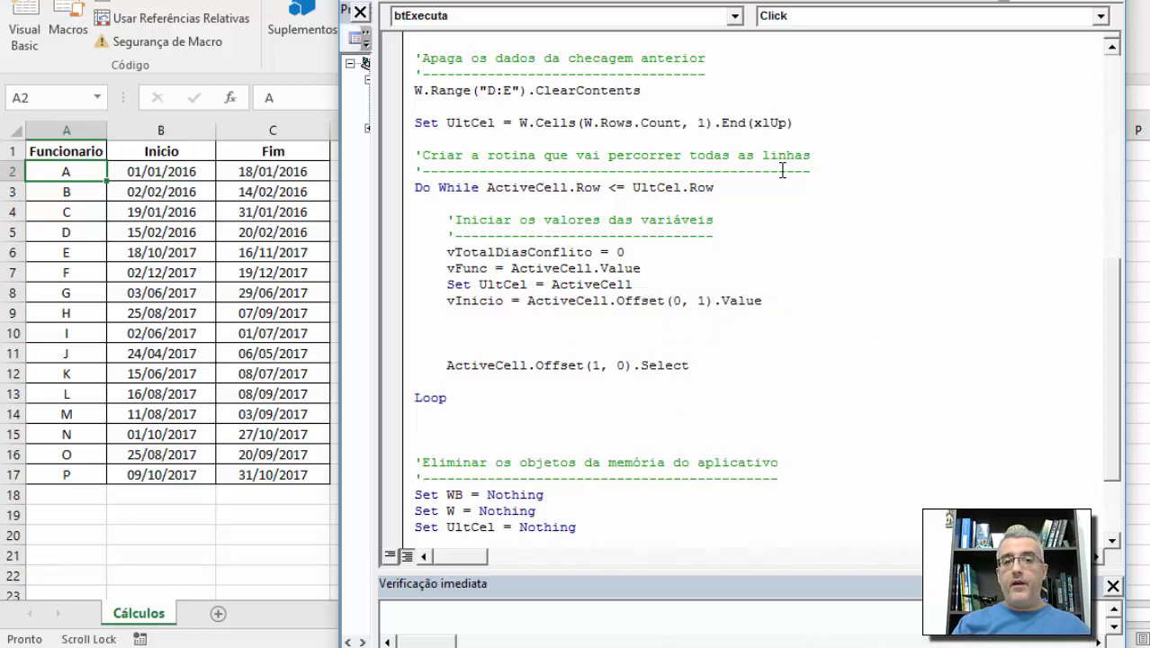
pyautogui.write('fim =act')
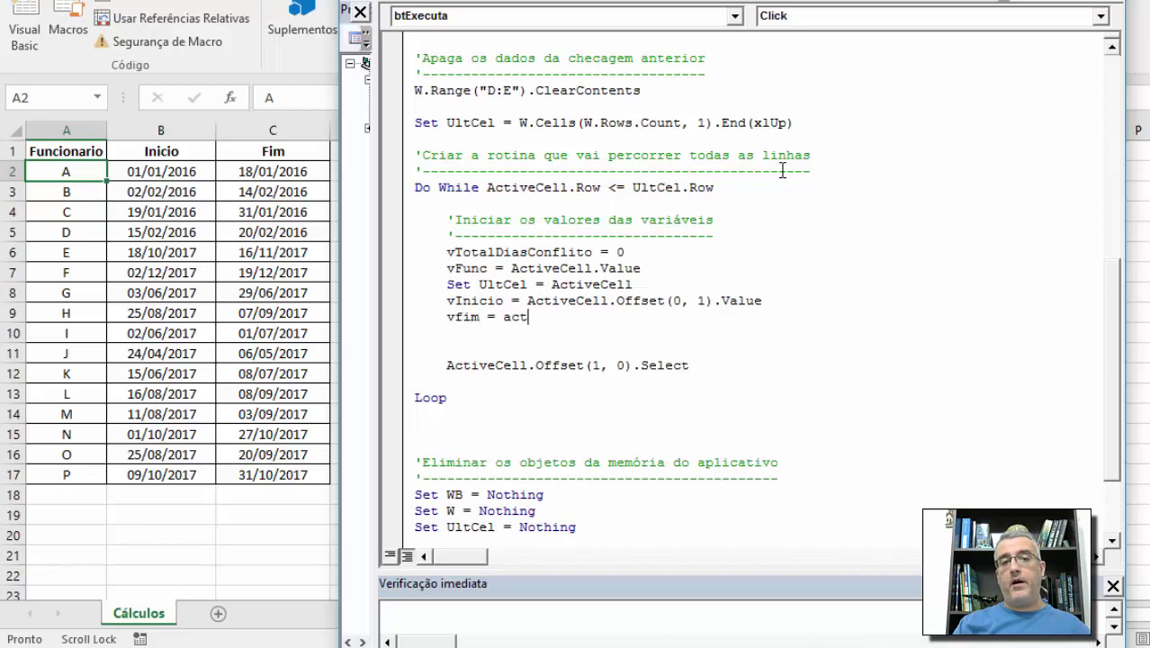
pyautogui.write('ivecell.offset')
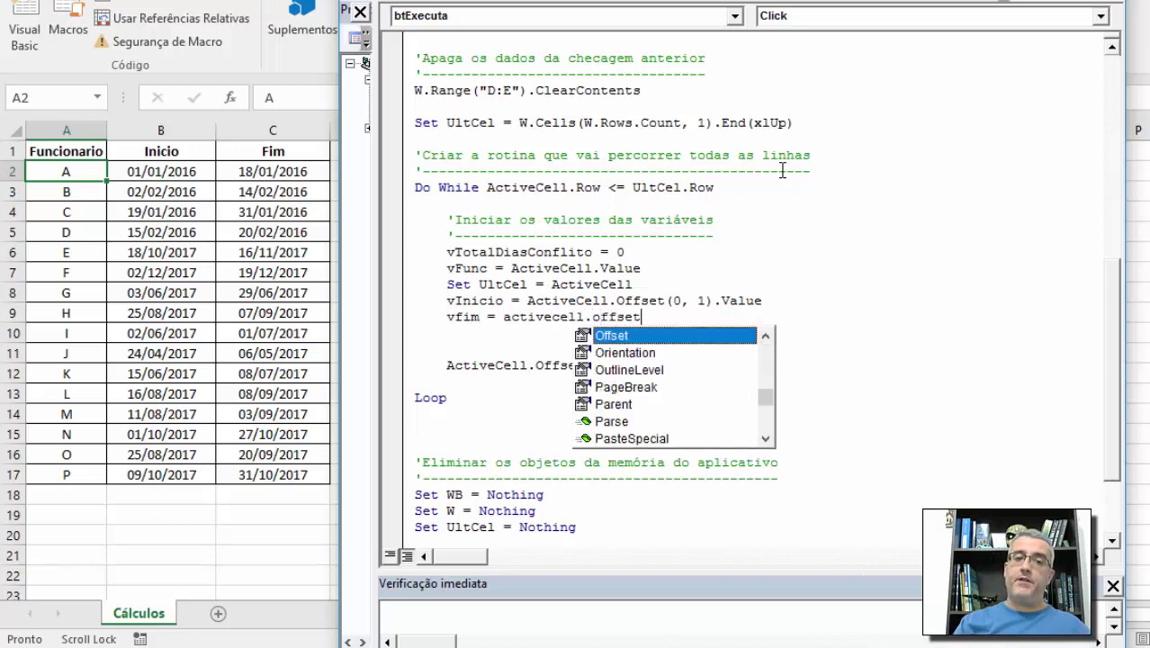
pyautogui.write('(0,2).value')
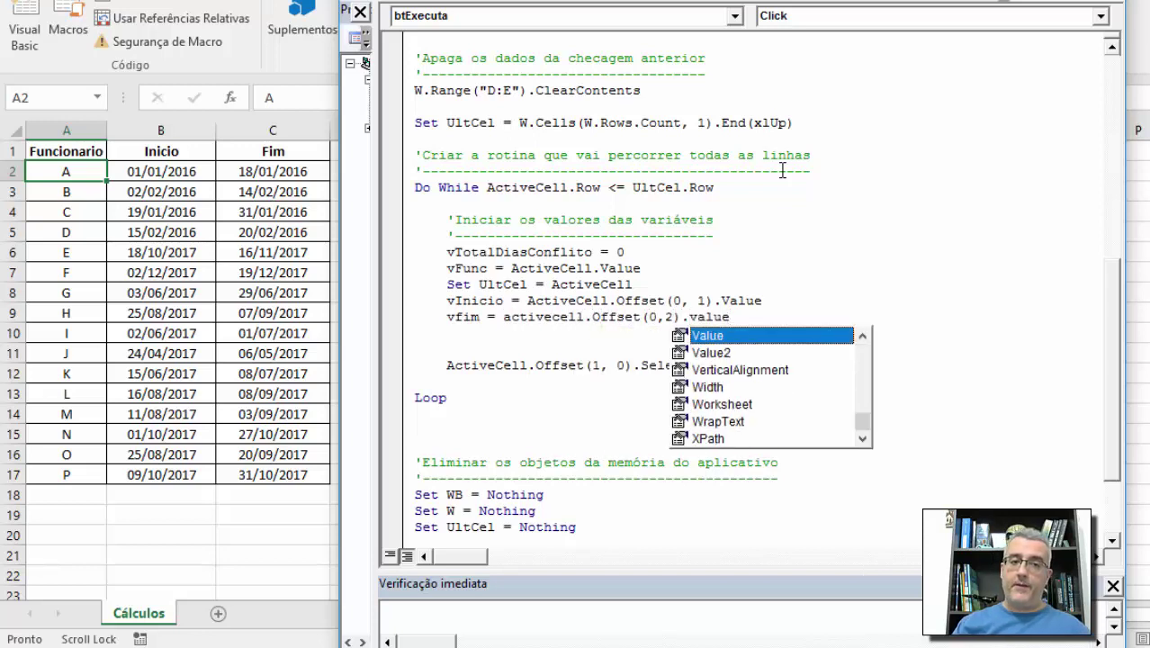
pyautogui.press('Return')
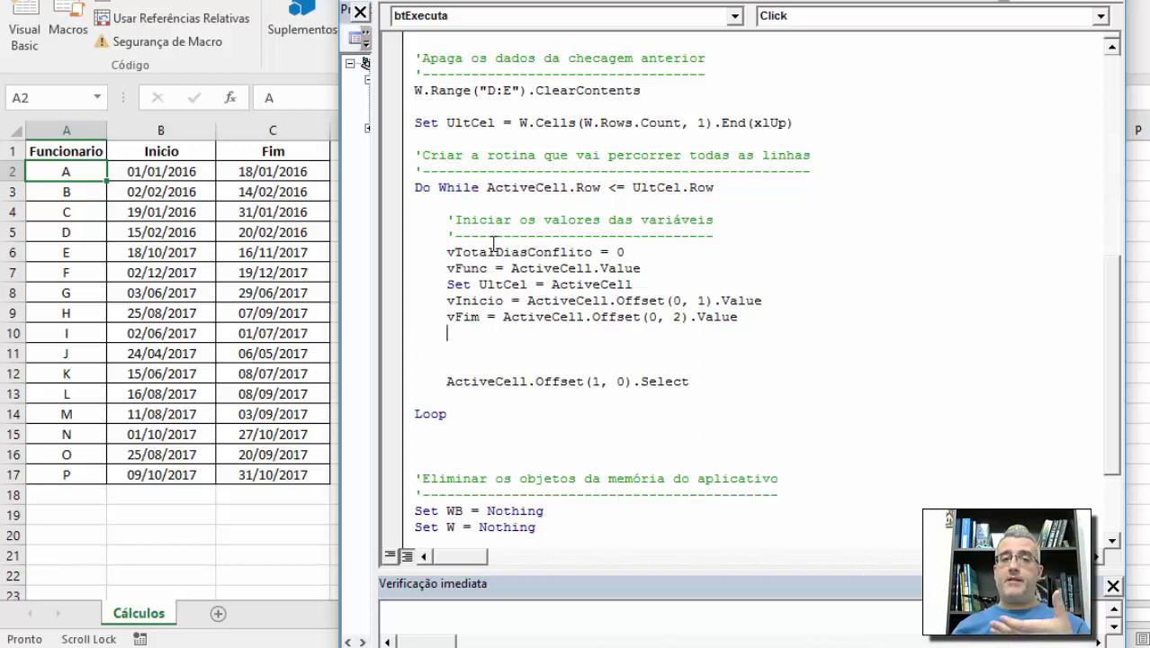
# Return to the Cálculos worksheet listing employees A–P with their Inicio and Fim dates
pyautogui.click(516, 351)
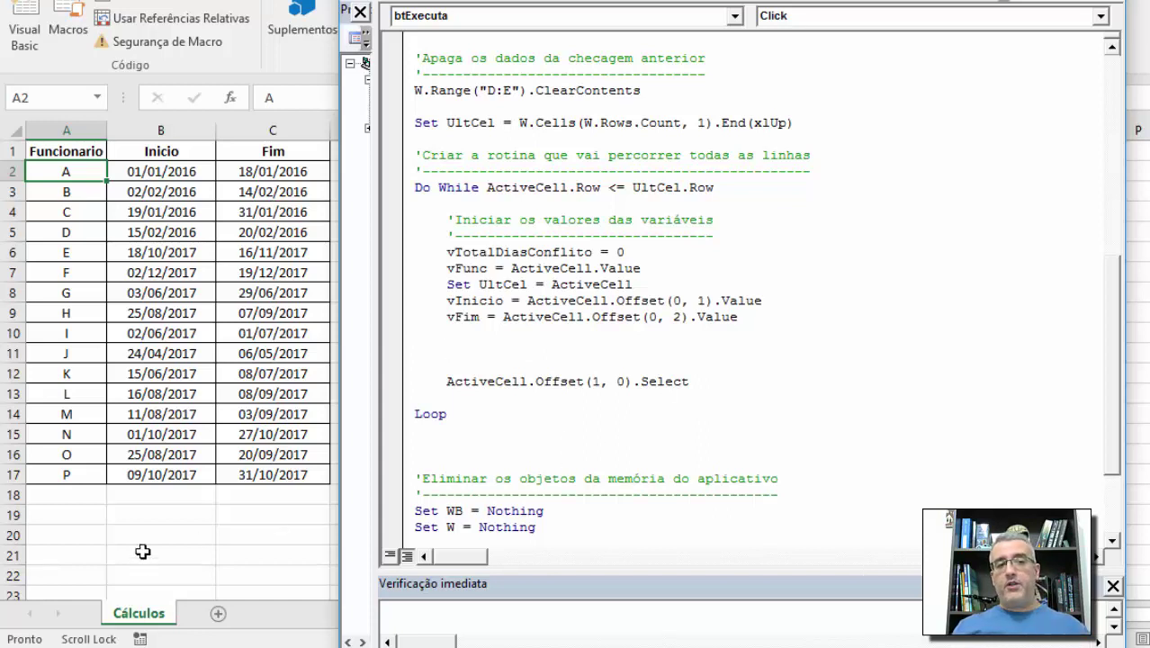
pyautogui.click(77, 483)
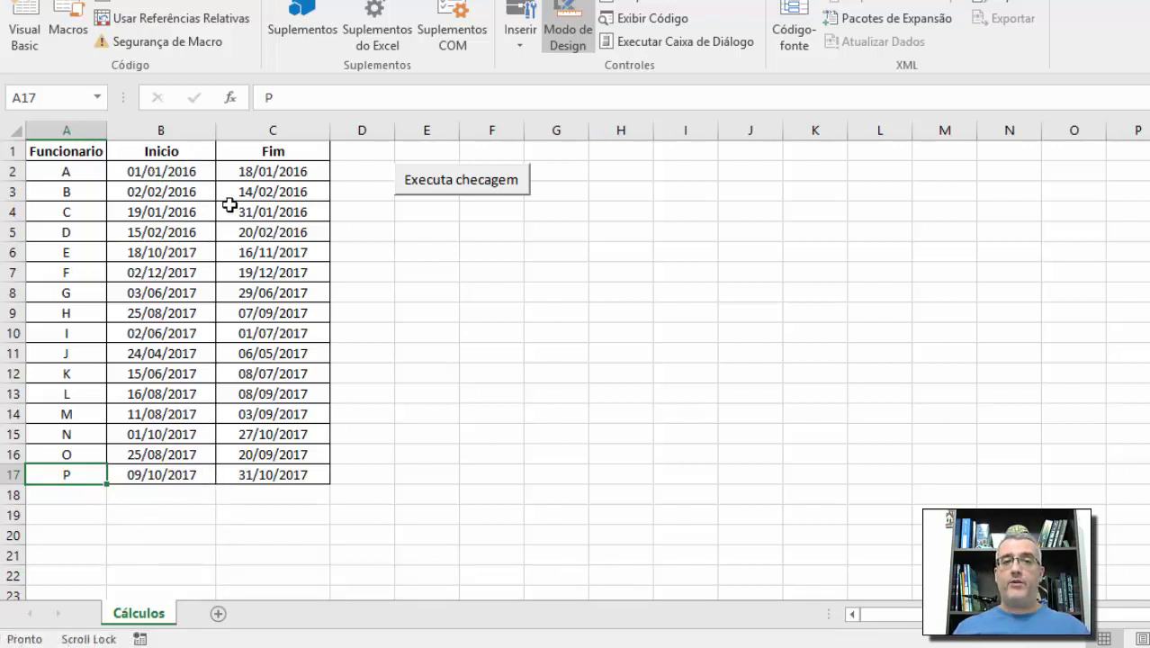
# Check the employee range A2 to A17, then return to the blank line under vFim
pyautogui.click(72, 173)
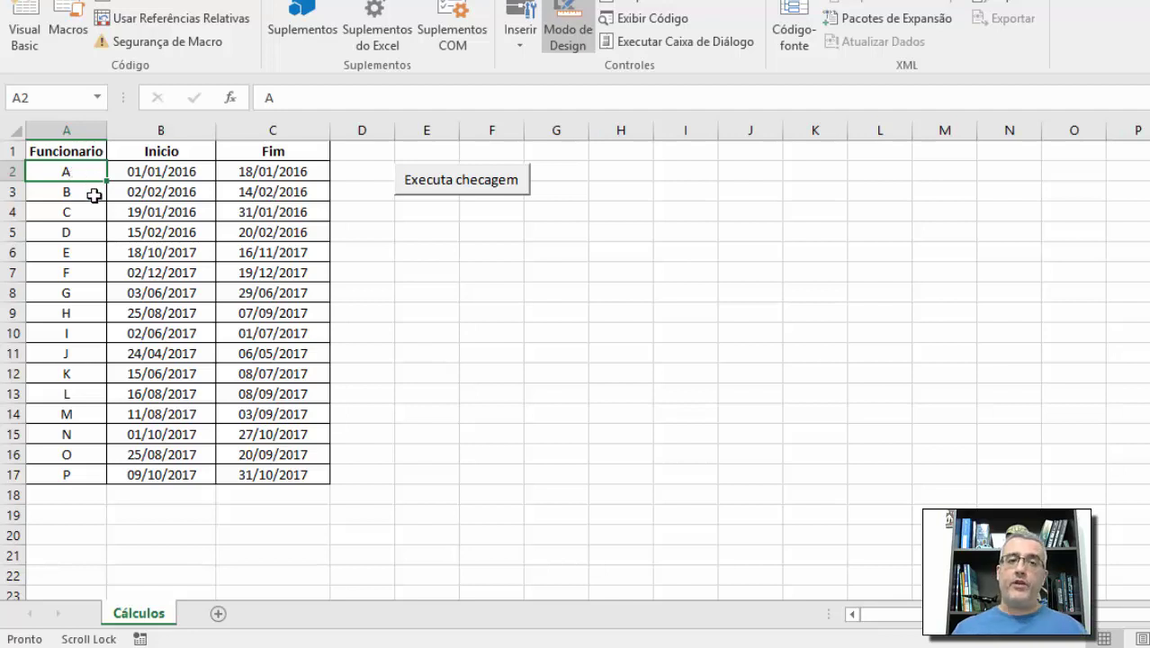
pyautogui.click(85, 477)
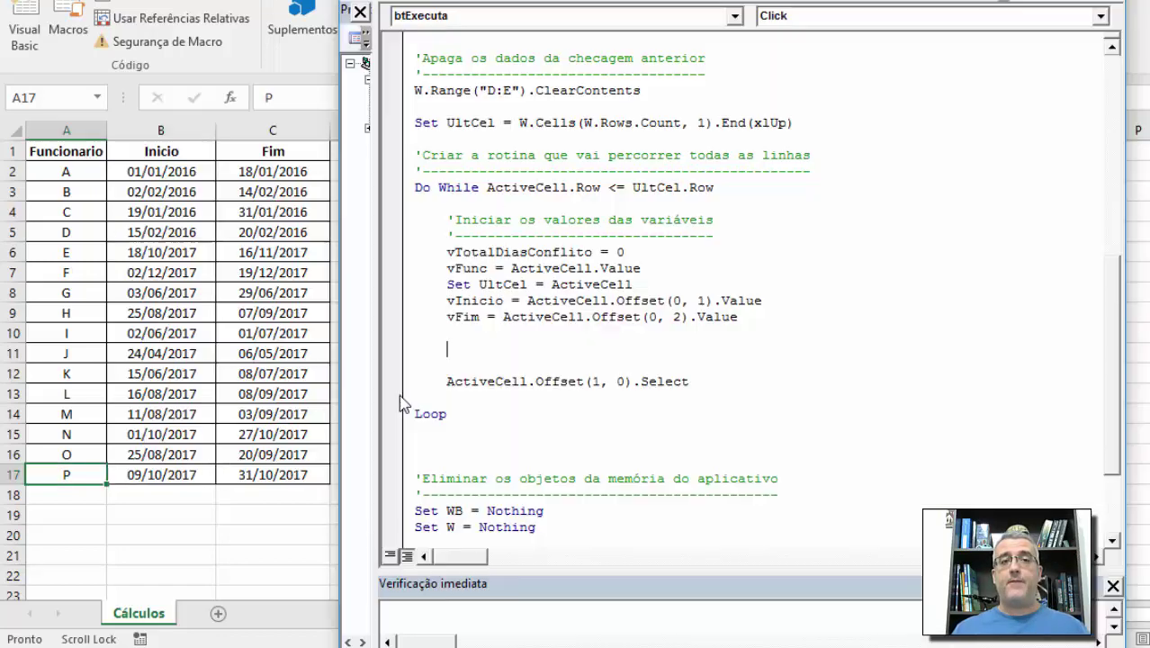
pyautogui.hotkey('alt', 'F11')
pyautogui.click(545, 331)
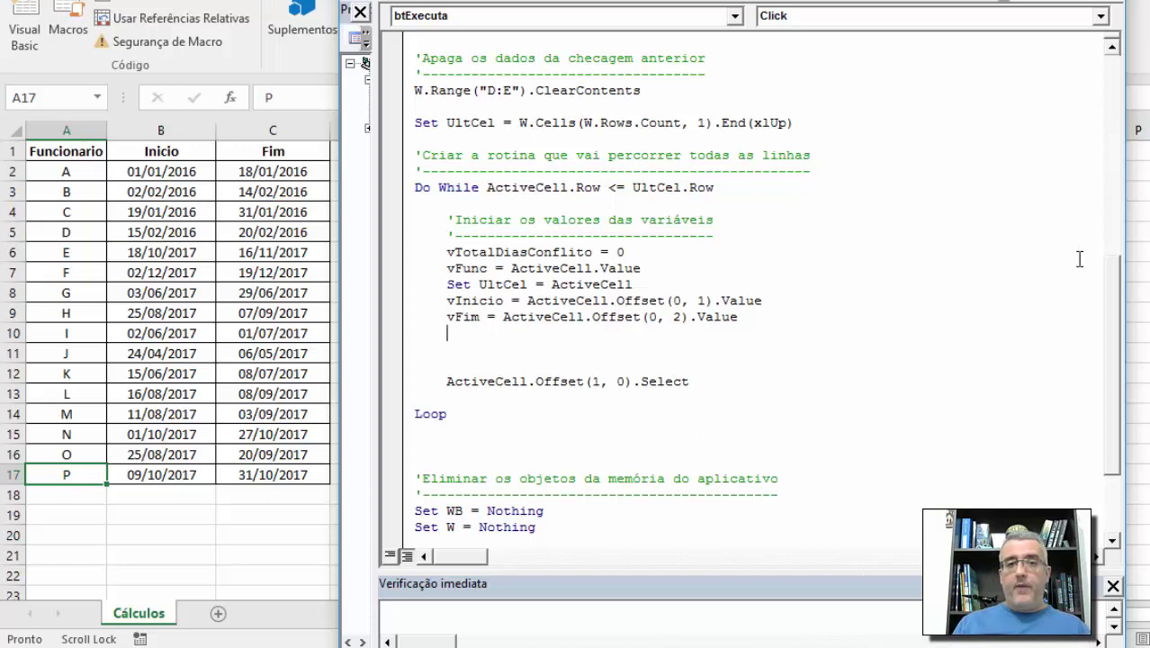
# Add a W.Range("A2").Select line below vFim inside the loop
pyautogui.press('Return')
pyautogui.write('w.ran')
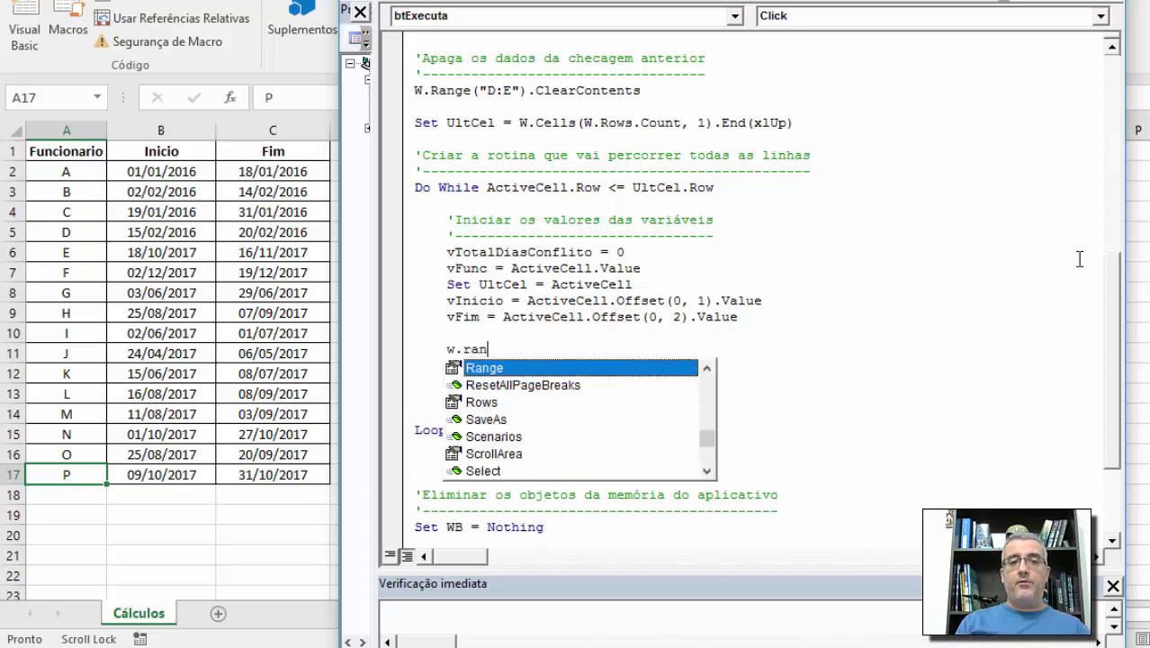
pyautogui.write('("A2").select')
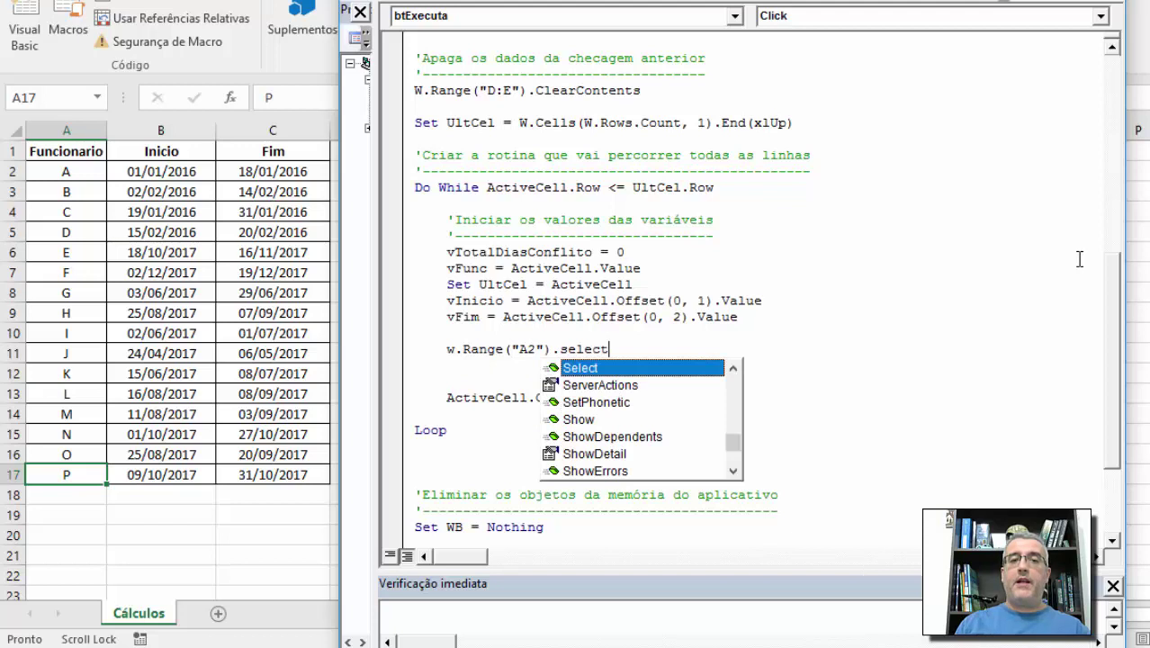
pyautogui.press('Return')
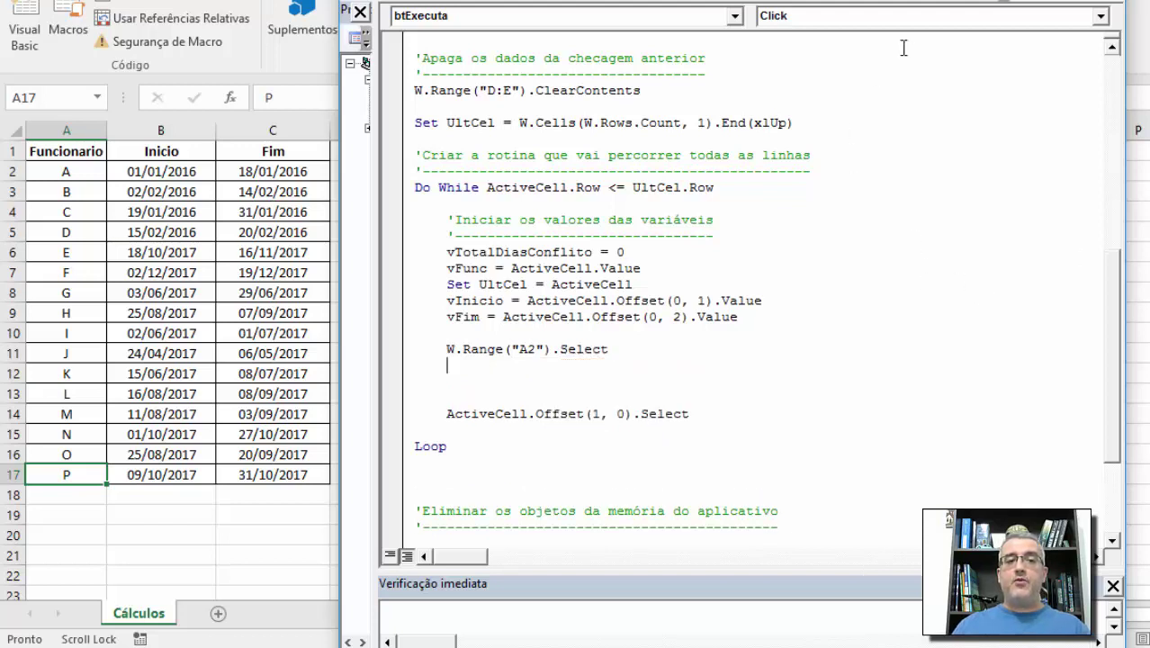
pyautogui.moveTo(479, 188); pyautogui.dragTo(699, 187)
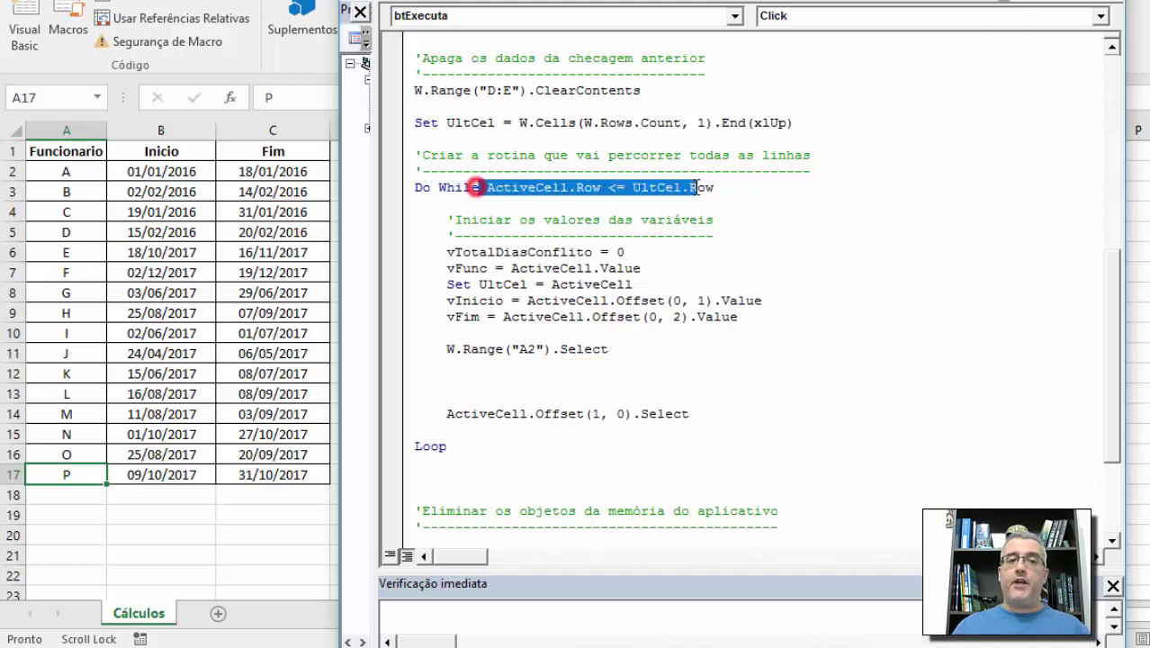
pyautogui.click(483, 320)
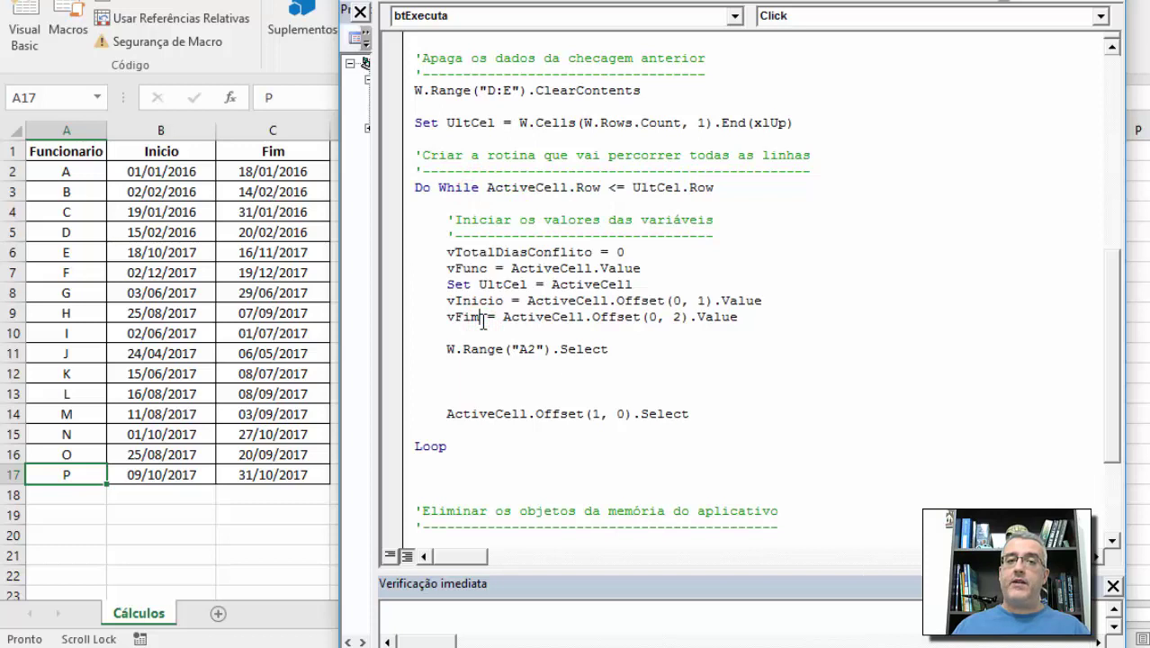
pyautogui.moveTo(635, 348); pyautogui.dragTo(393, 349)
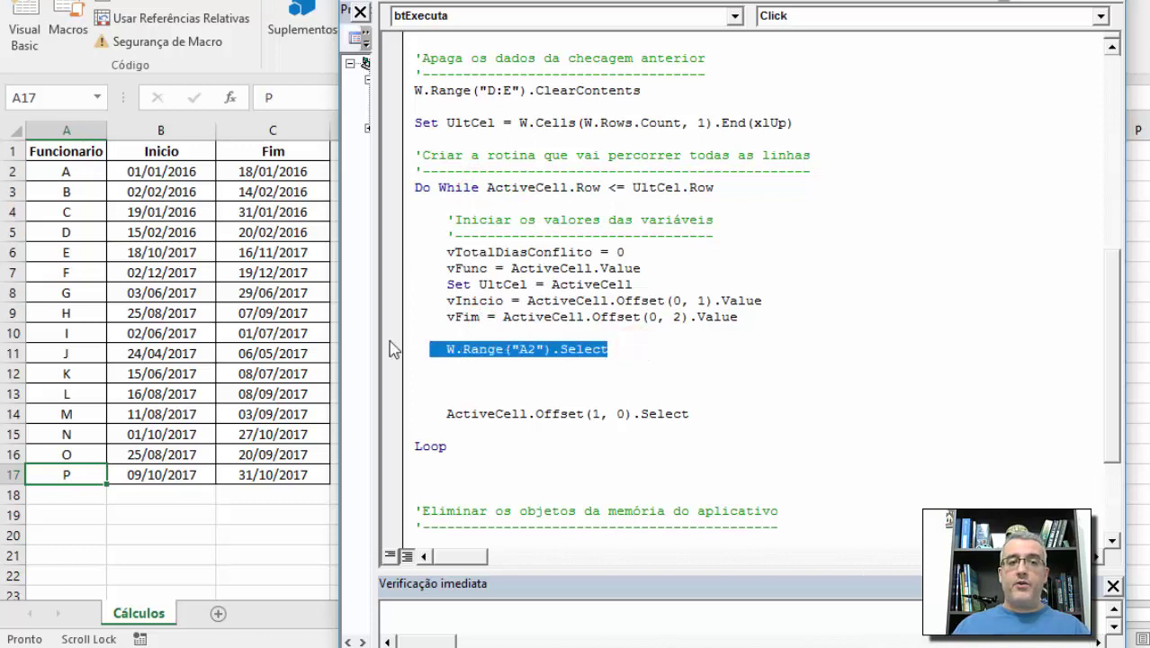
# Confirm cell A2 on the sheet and open a new line above the A2 select line
pyautogui.click(80, 172)
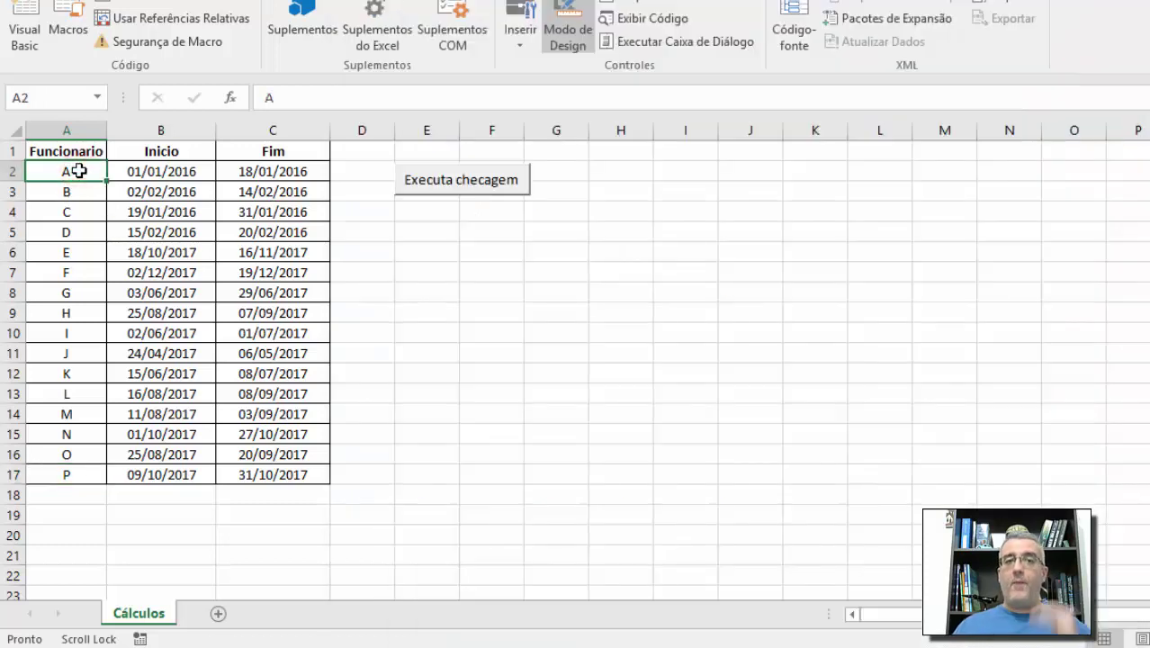
pyautogui.hotkey('alt', 'F11')
pyautogui.press('End')
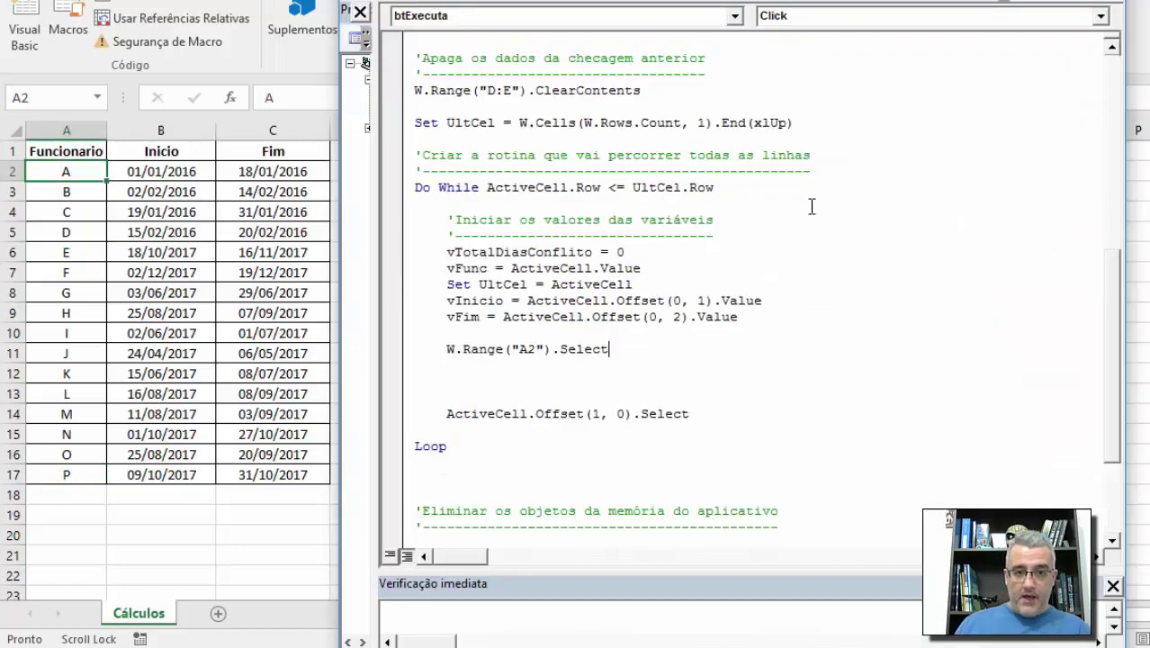
pyautogui.press('Left')
pyautogui.press('Return')
# Write a two-line comment that the next repetition structure covers all funcionários, with a dashed underline
pyautogui.press('Up')
pyautogui.write("'")
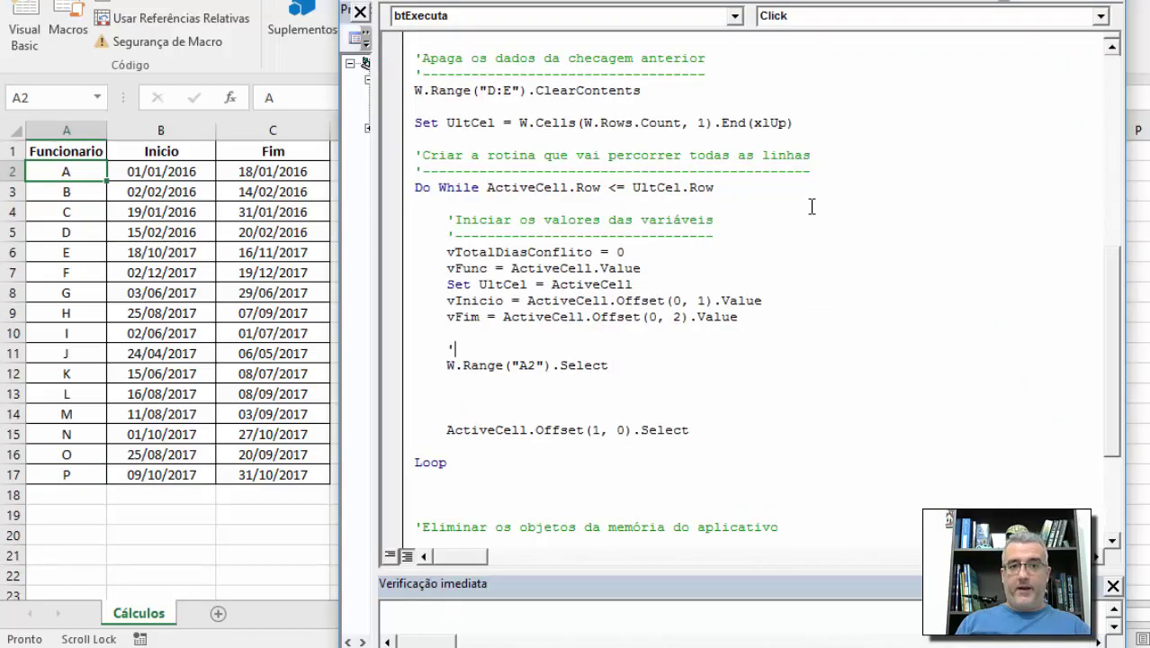
pyautogui.write('A partir de')
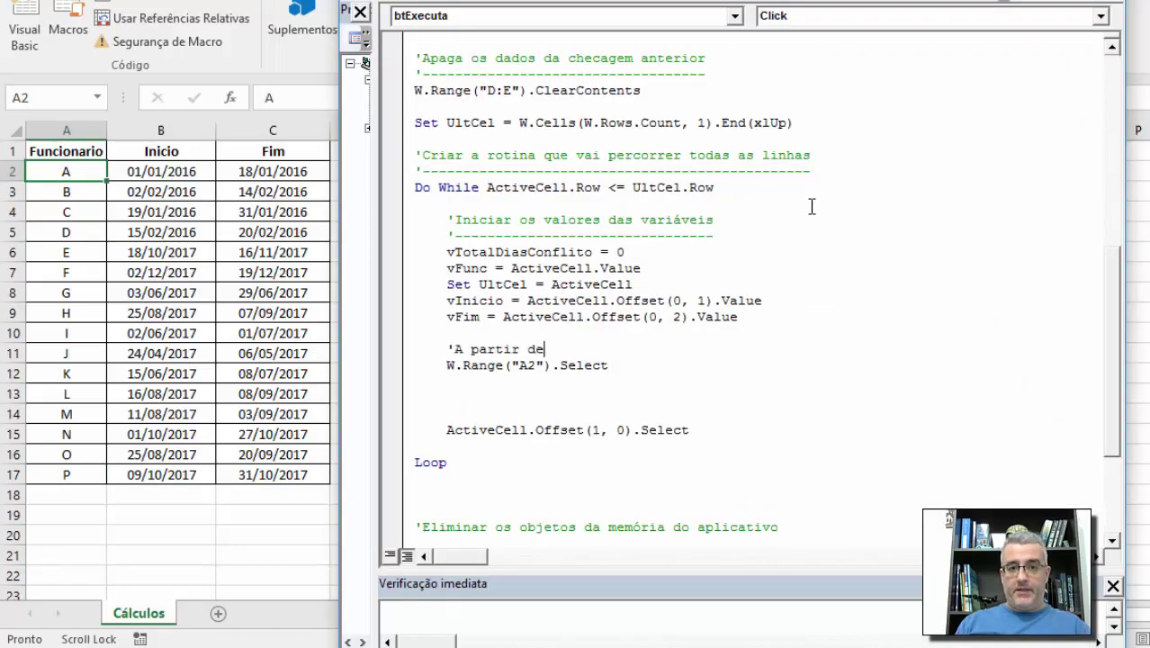
pyautogui.write('sta célula, ')
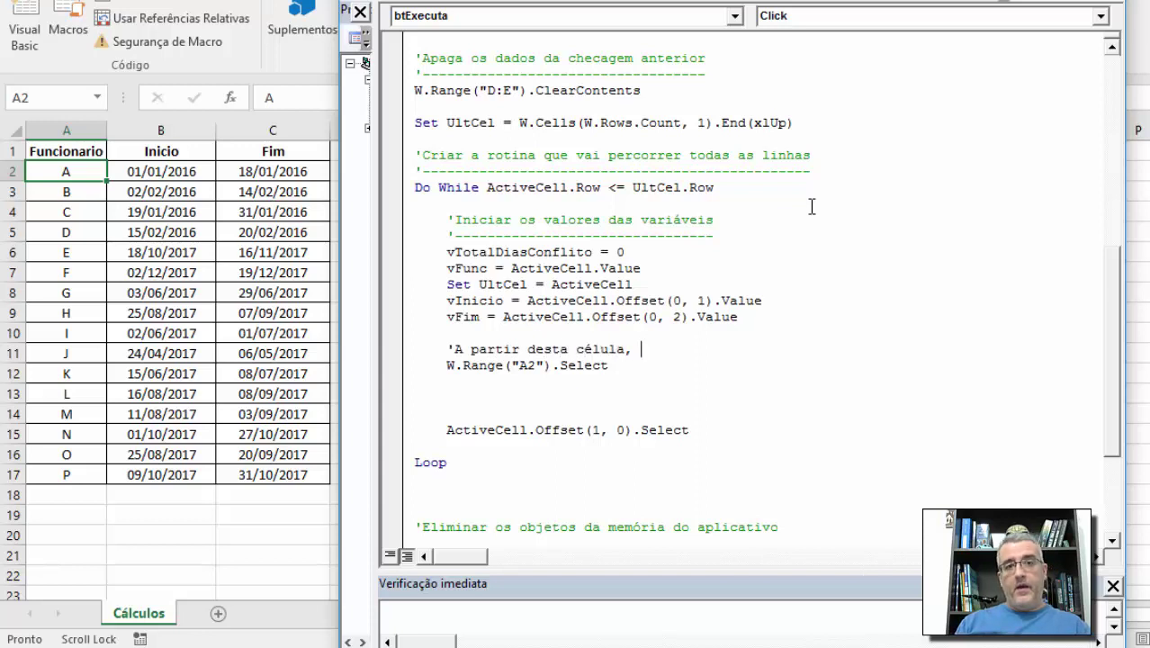
pyautogui.write('a próx')
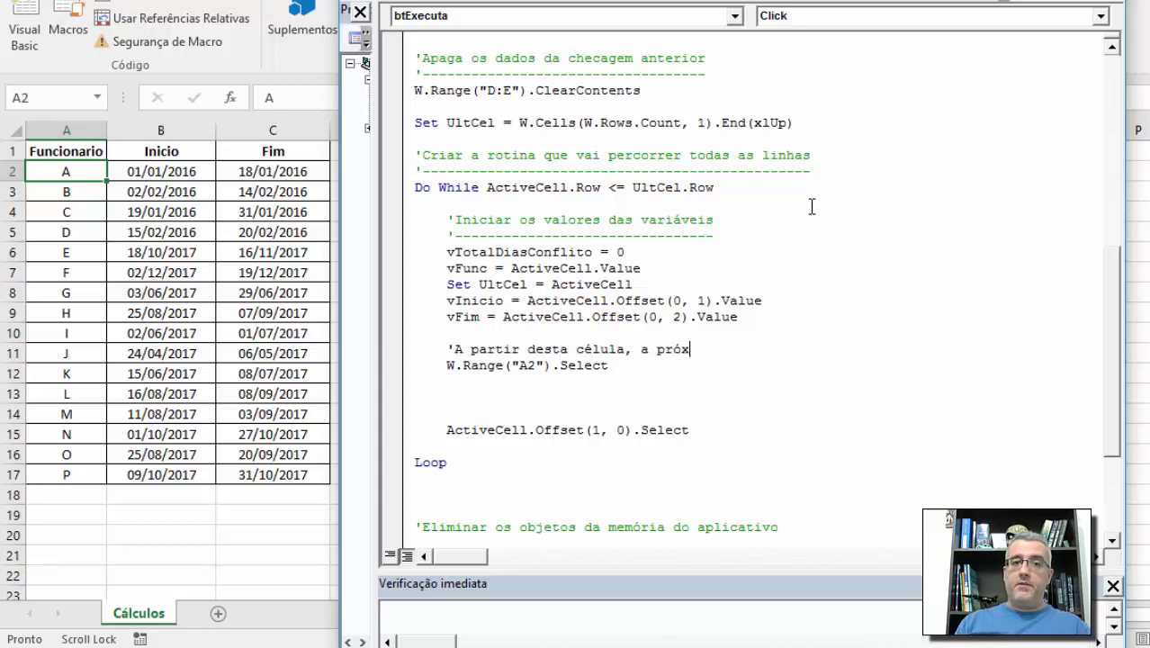
pyautogui.write('exrutura')
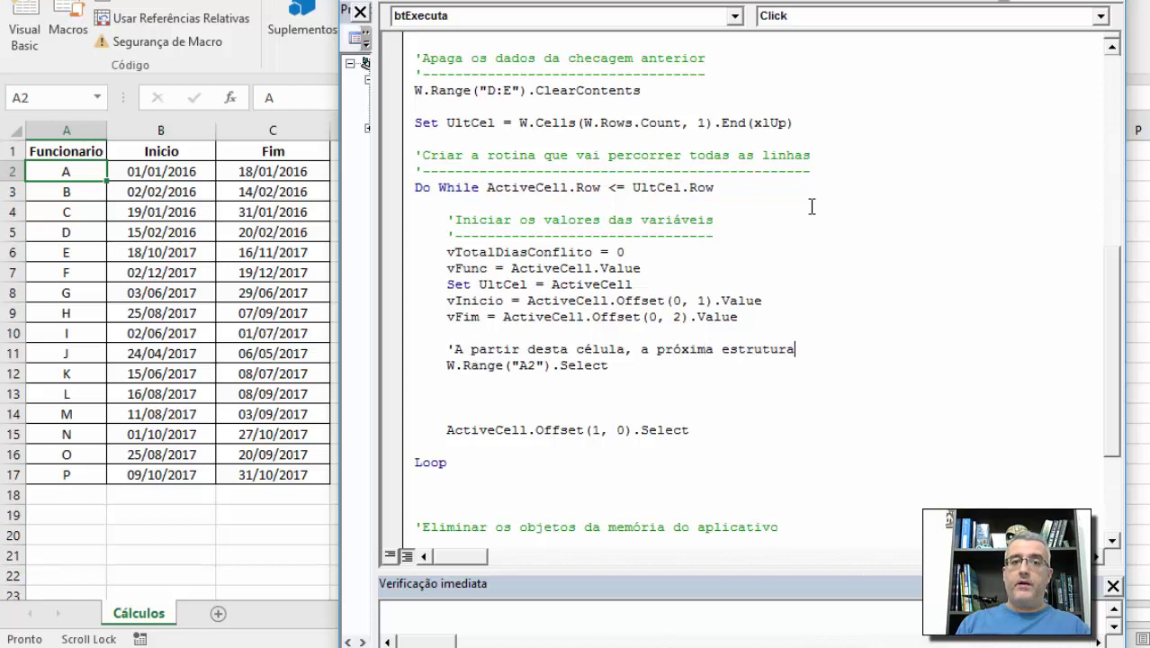
pyautogui.write(' de')
pyautogui.press('Return')
pyautogui.write('repe')
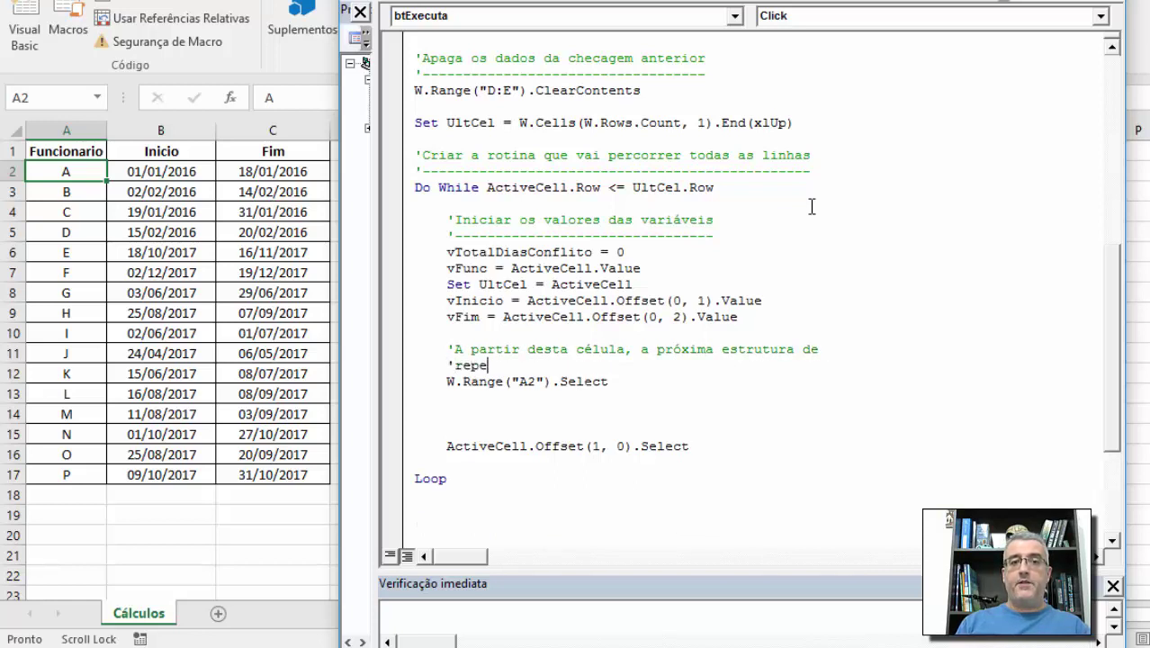
pyautogui.write('tição percore')
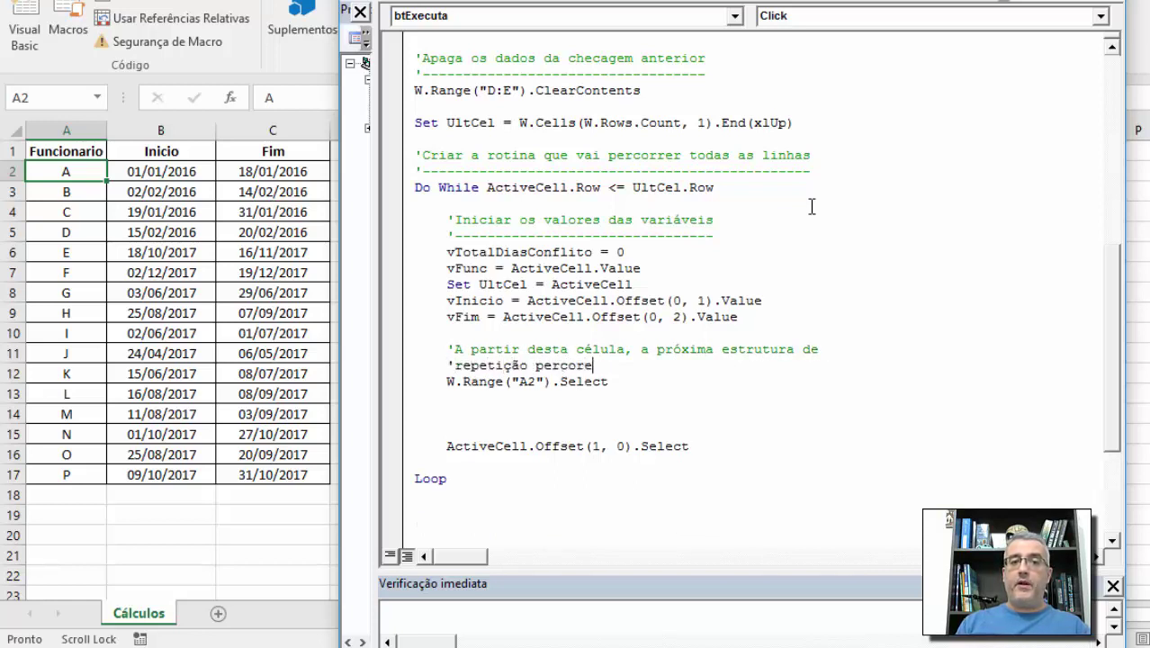
pyautogui.write('rrerá')
pyautogui.press('BackSpace')
pyautogui.press('BackSpace')
pyautogui.press('BackSpace')
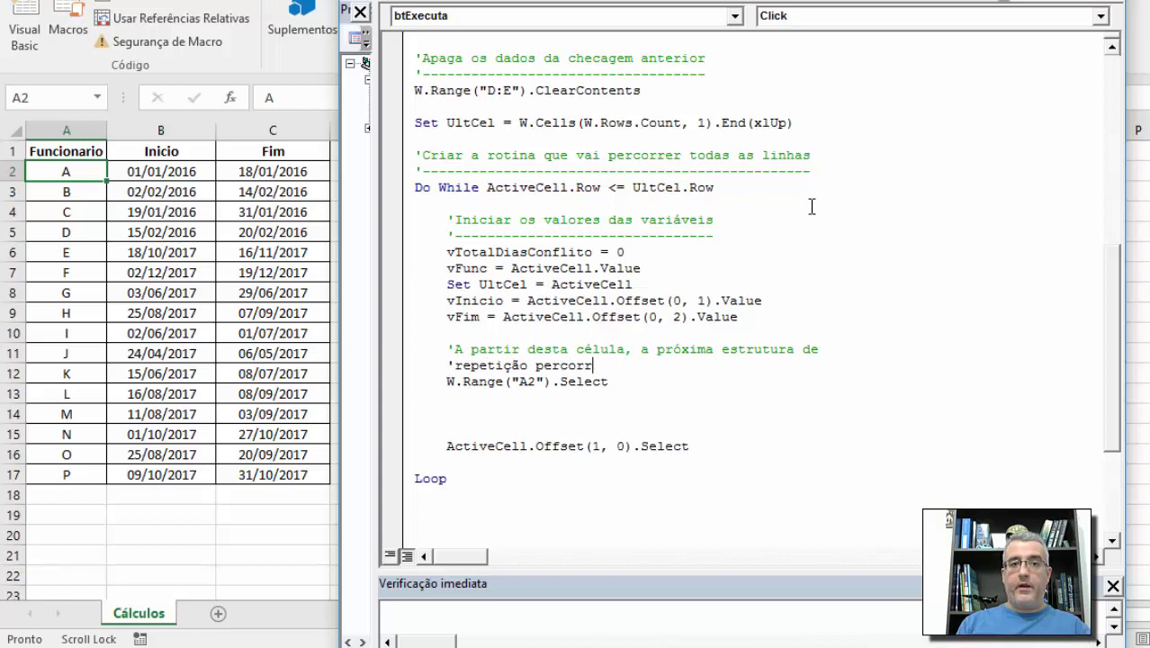
pyautogui.write('erá todos')
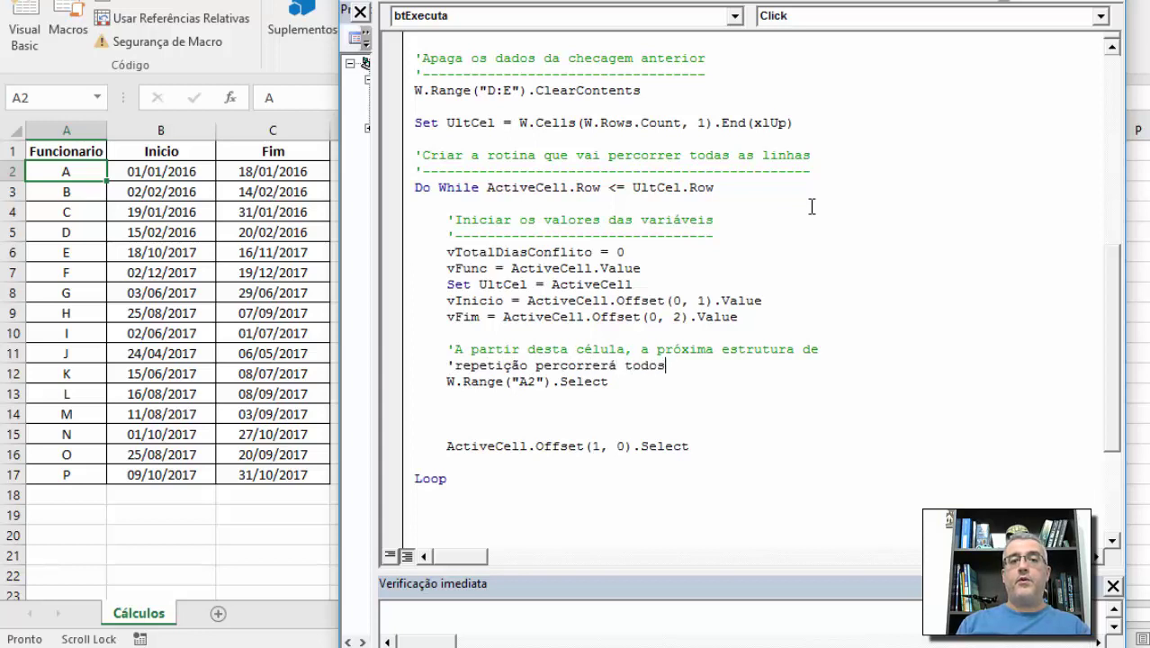
pyautogui.write(' os funcionári')
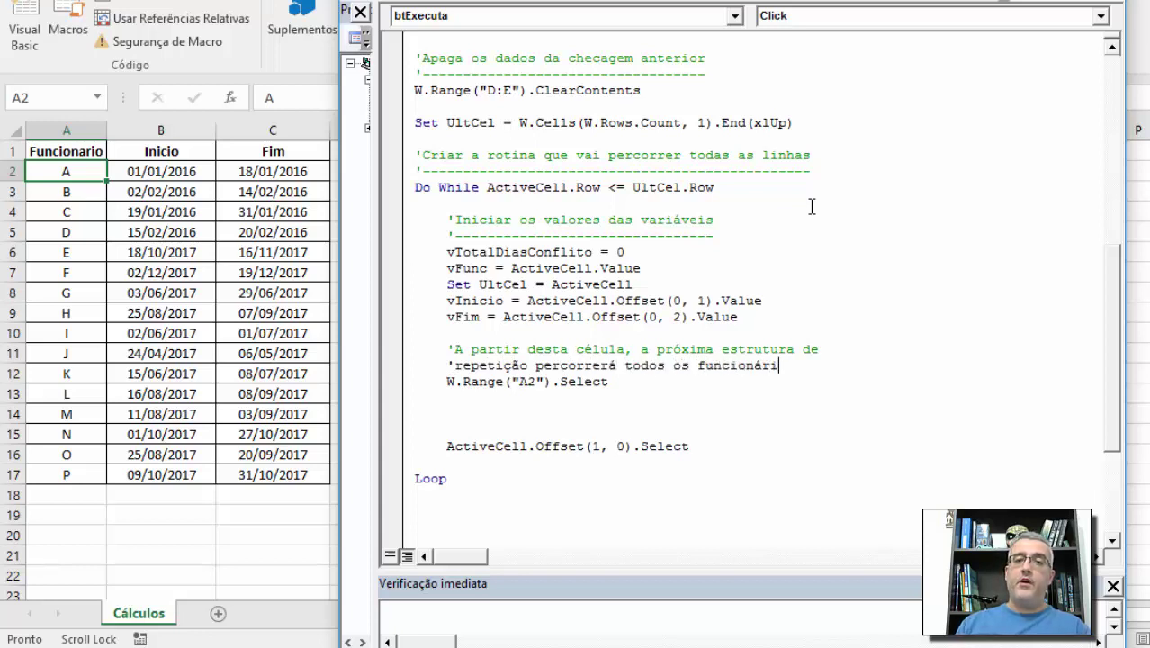
pyautogui.write('os')
pyautogui.press('Return')
pyautogui.write("'-------")
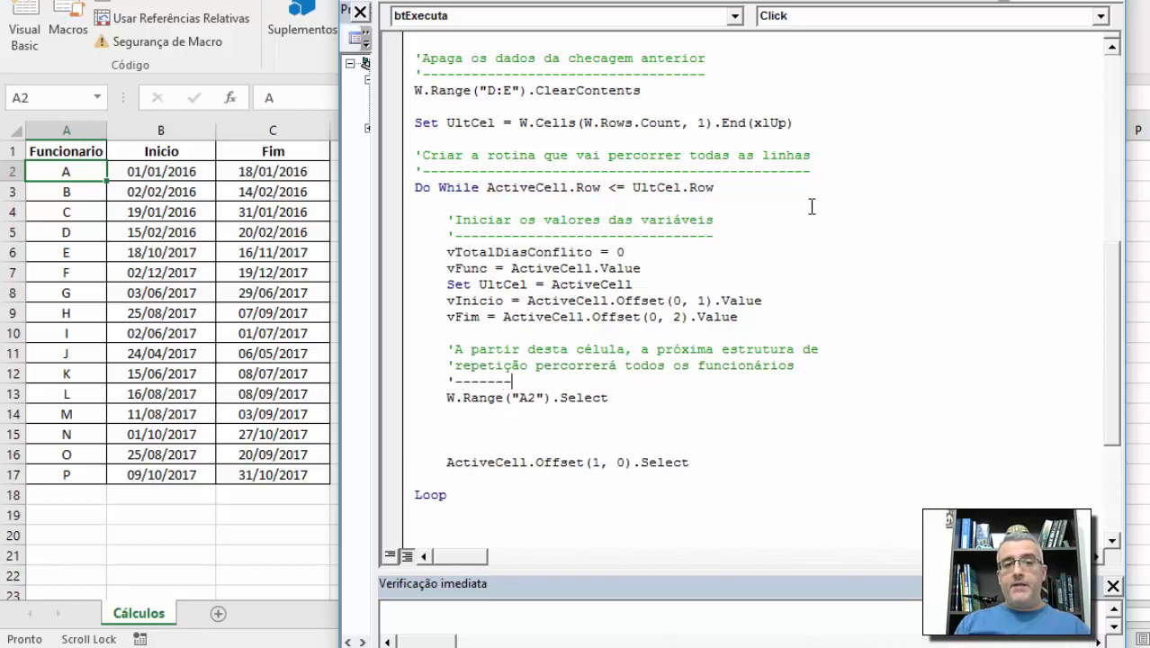
pyautogui.write('--------------------------------------')
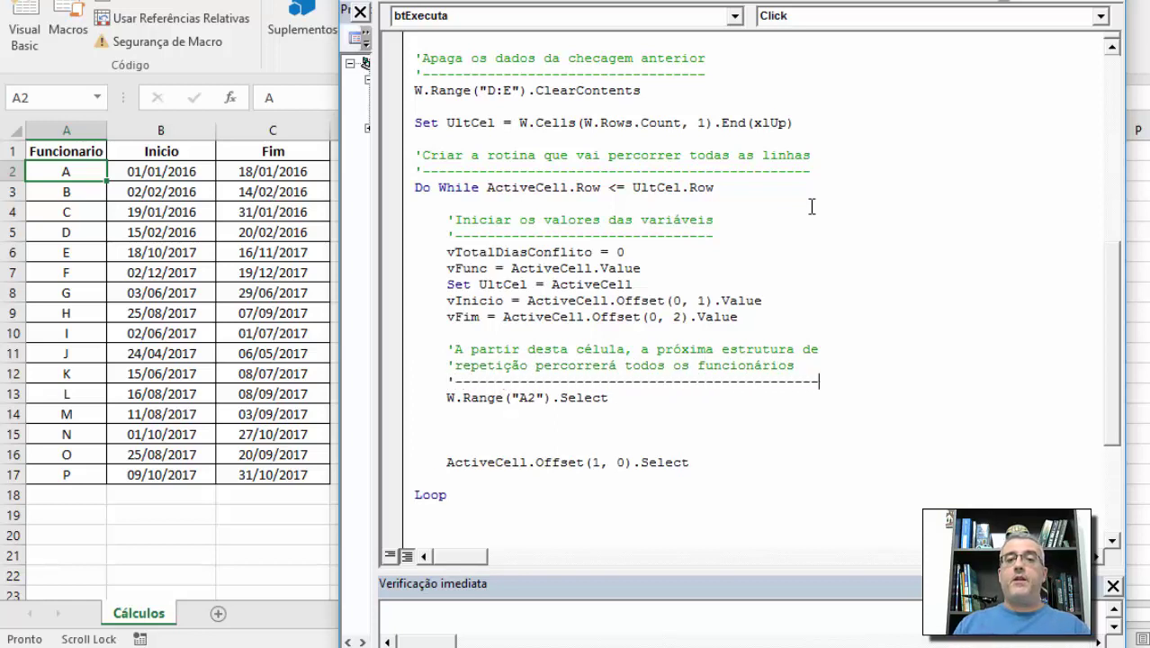
pyautogui.press('Down')
pyautogui.press('Down')
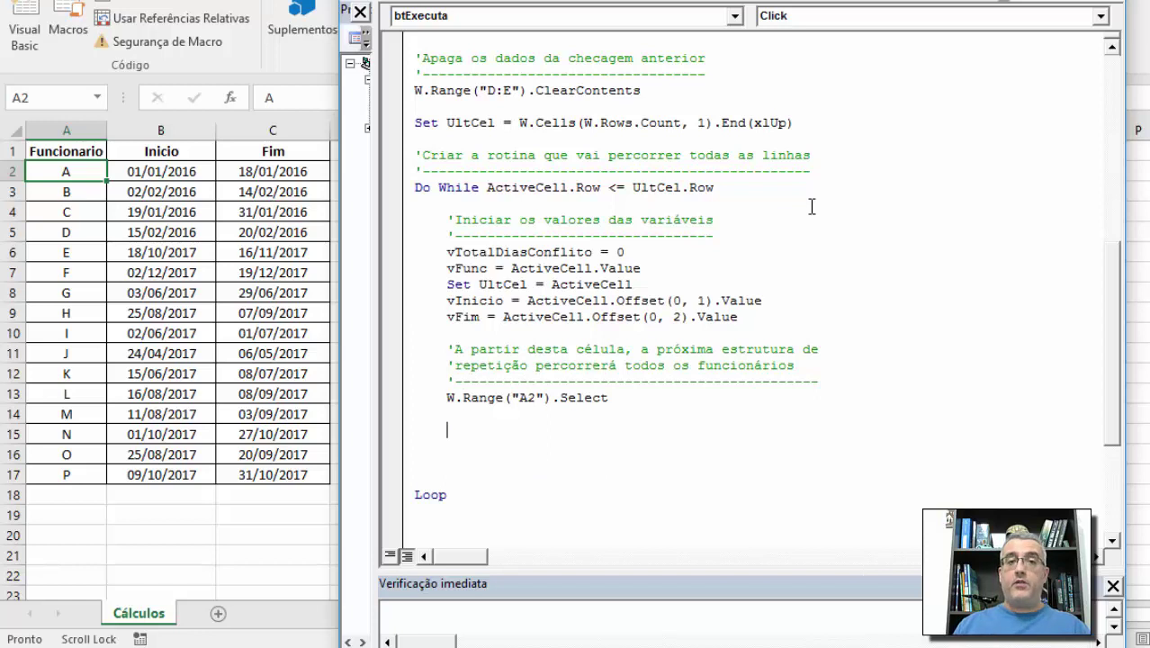
pyautogui.press('Return')
# Write the line Do While ActiveCell.Row <= UltCel.Row below W.Range("A2").Select
pyautogui.scroll(-4, 507, 345)
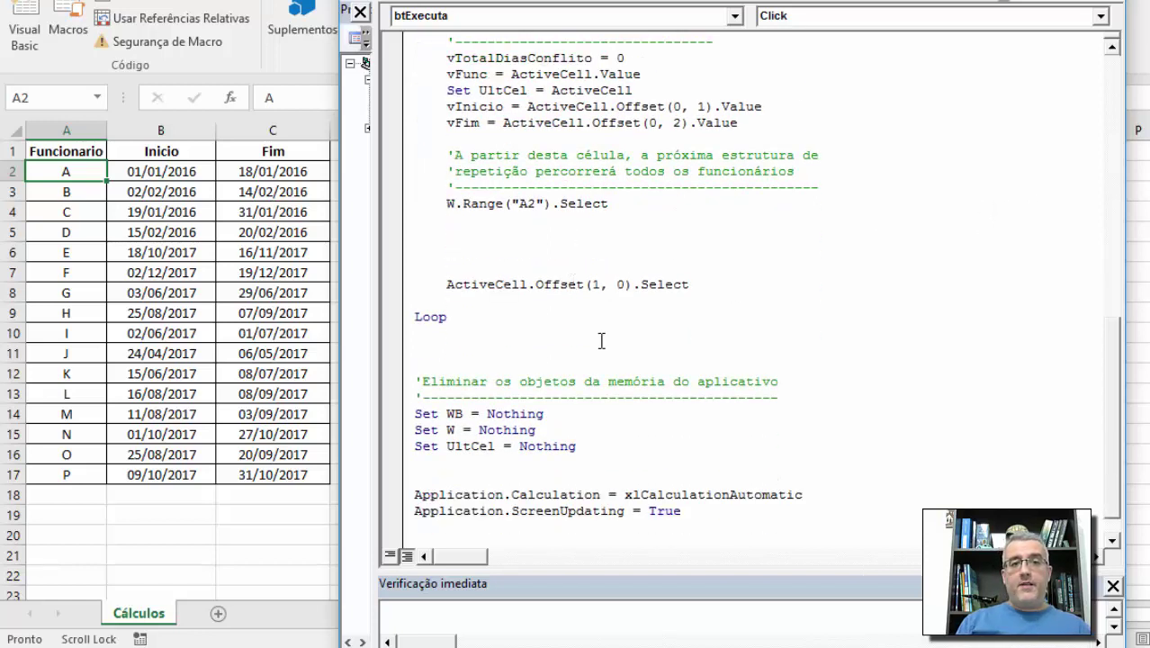
pyautogui.write('eo whil')
pyautogui.press('BackSpace')
pyautogui.press('BackSpace')
pyautogui.press('BackSpace')
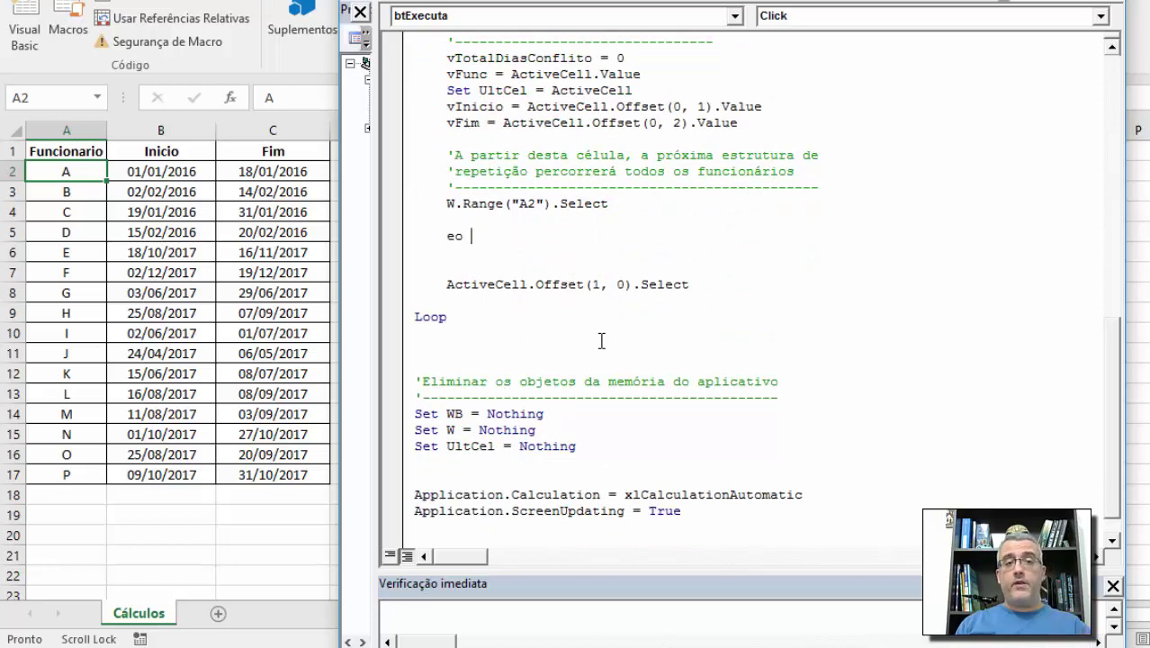
pyautogui.press('BackSpace')
pyautogui.press('BackSpace')
pyautogui.press('BackSpace')
pyautogui.write('o whi')
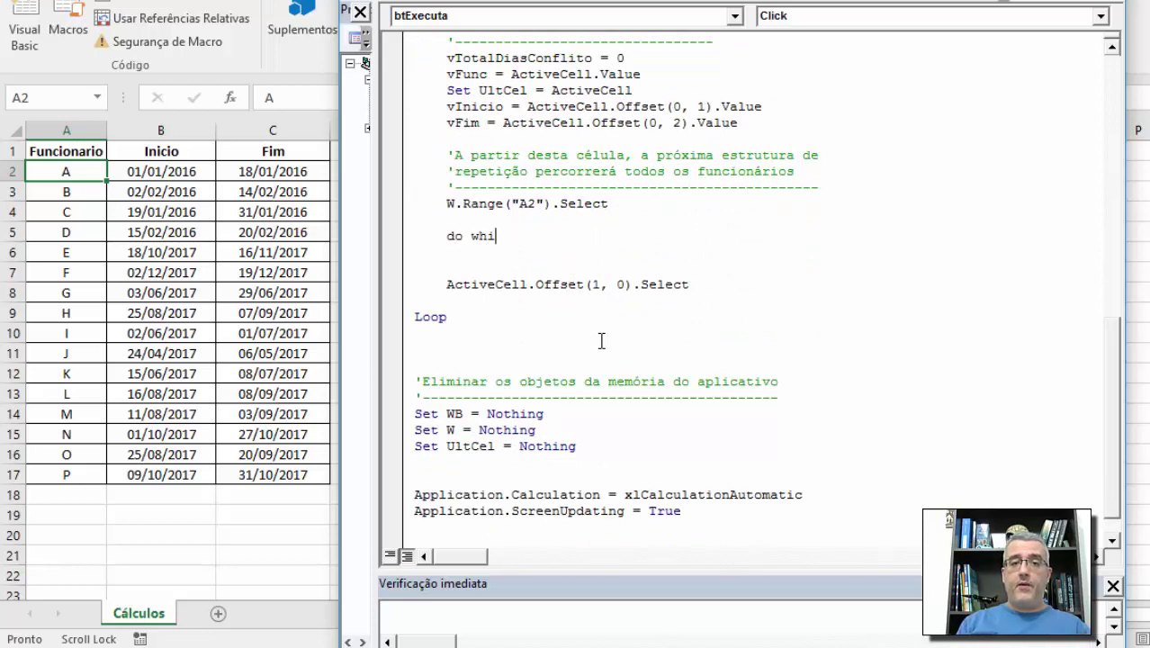
pyautogui.write('le activ')
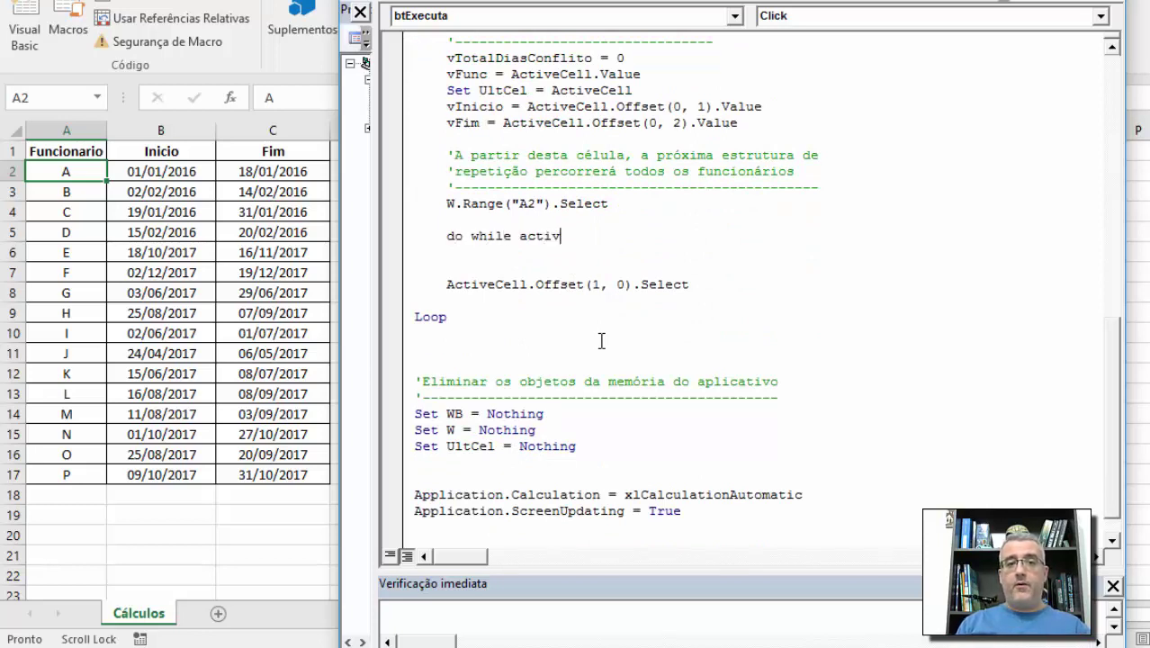
pyautogui.write('ecell.Row <>')
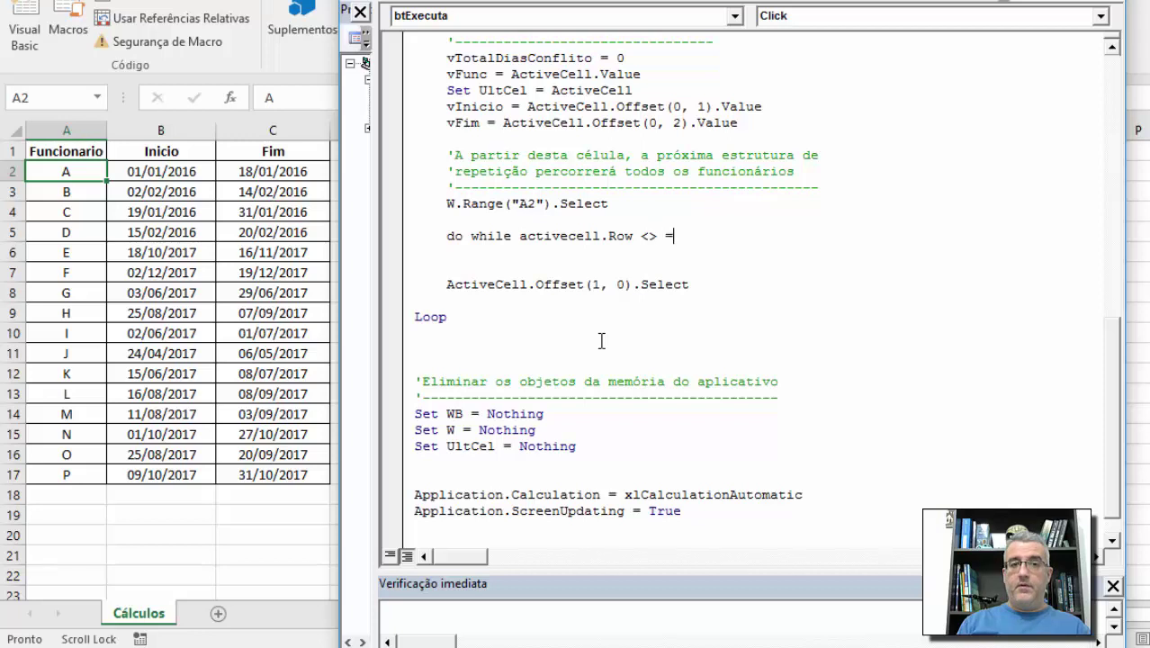
pyautogui.write(' = ultcel.row')
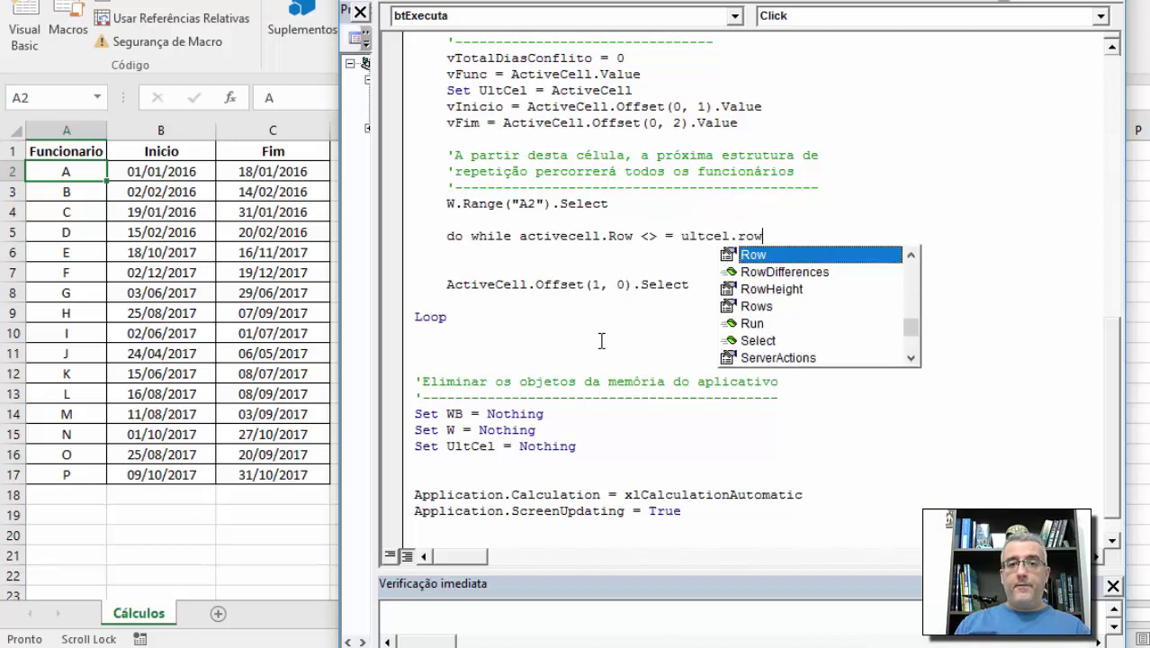
pyautogui.press('Return')
pyautogui.press('Return')
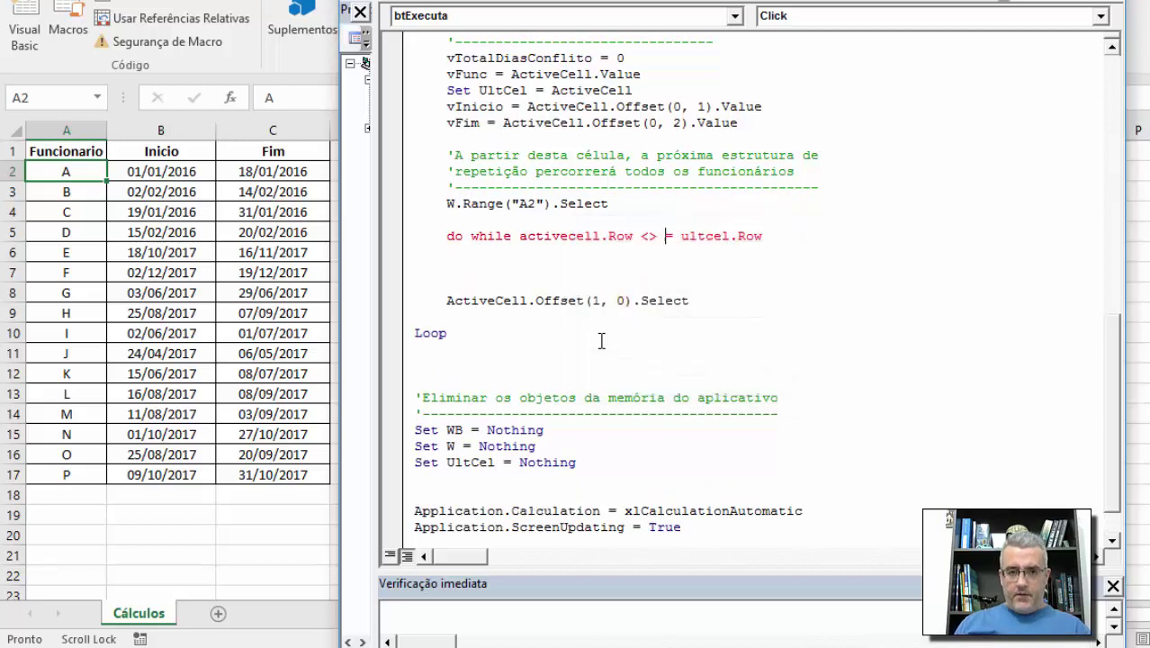
pyautogui.press('Delete')
pyautogui.press('Down')
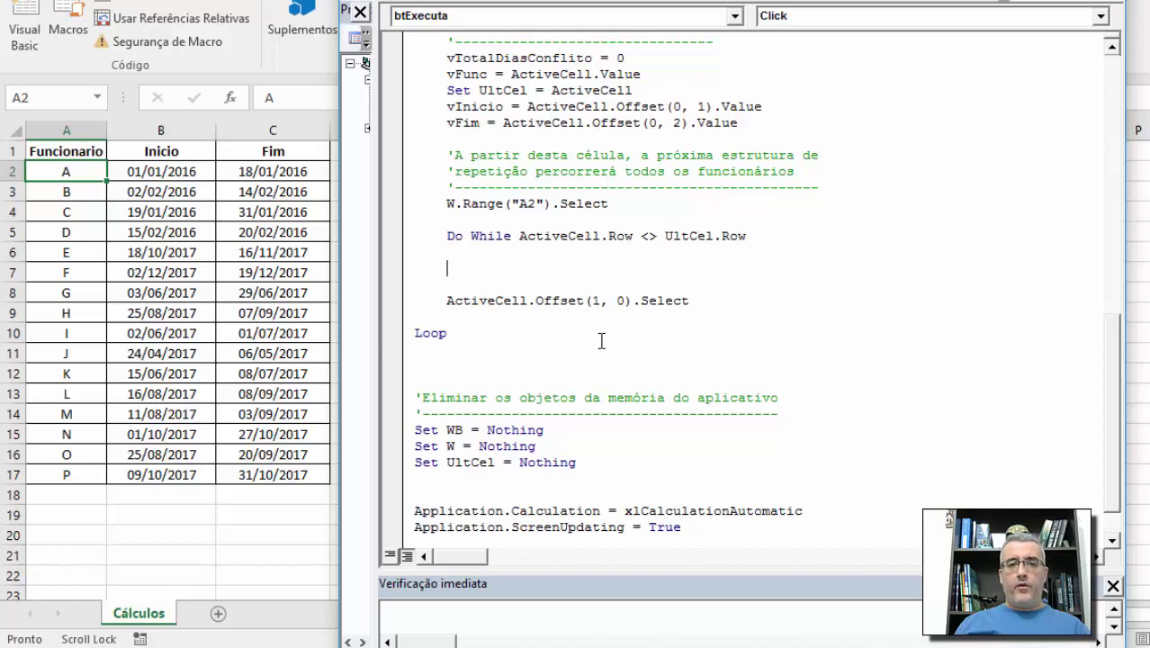
pyautogui.press('Up')
pyautogui.press('Delete')
pyautogui.write('=')
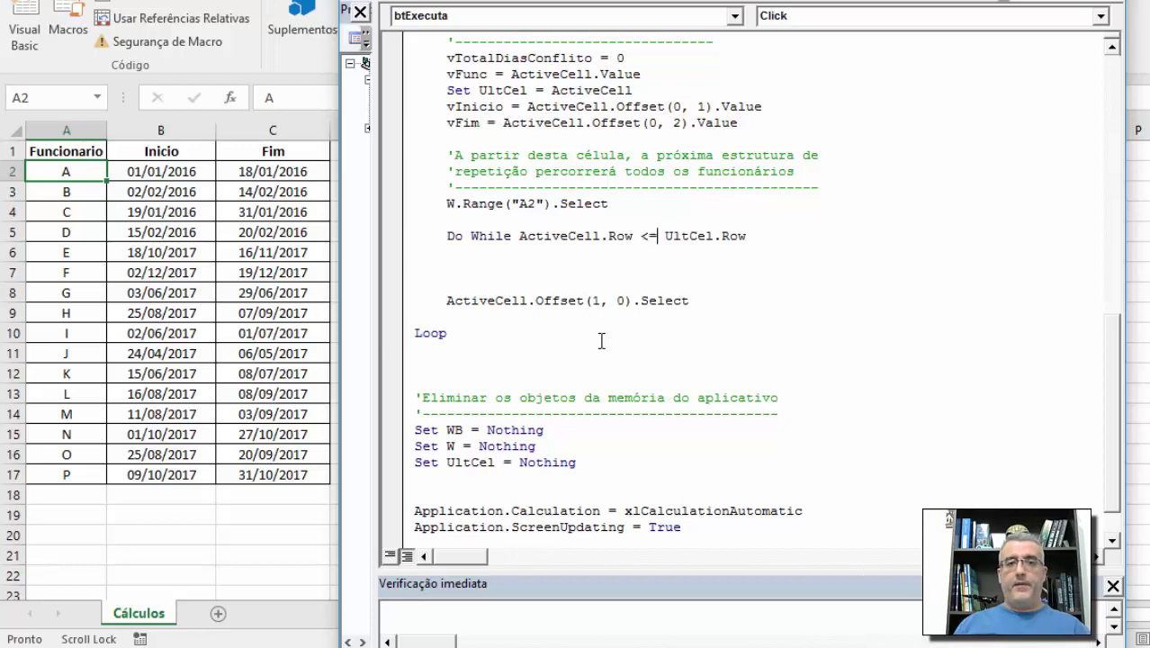
# Close the inner loop with Loop, leaving an indented empty line for its body
pyautogui.press('Return')
pyautogui.press('Return')
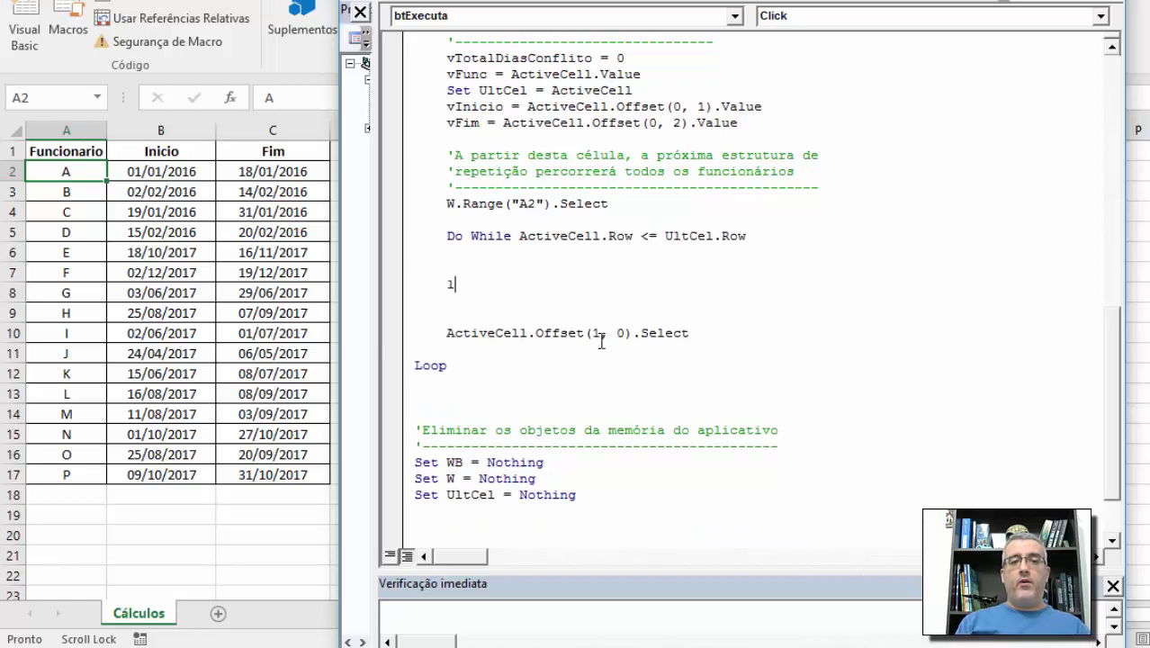
pyautogui.write('oop')
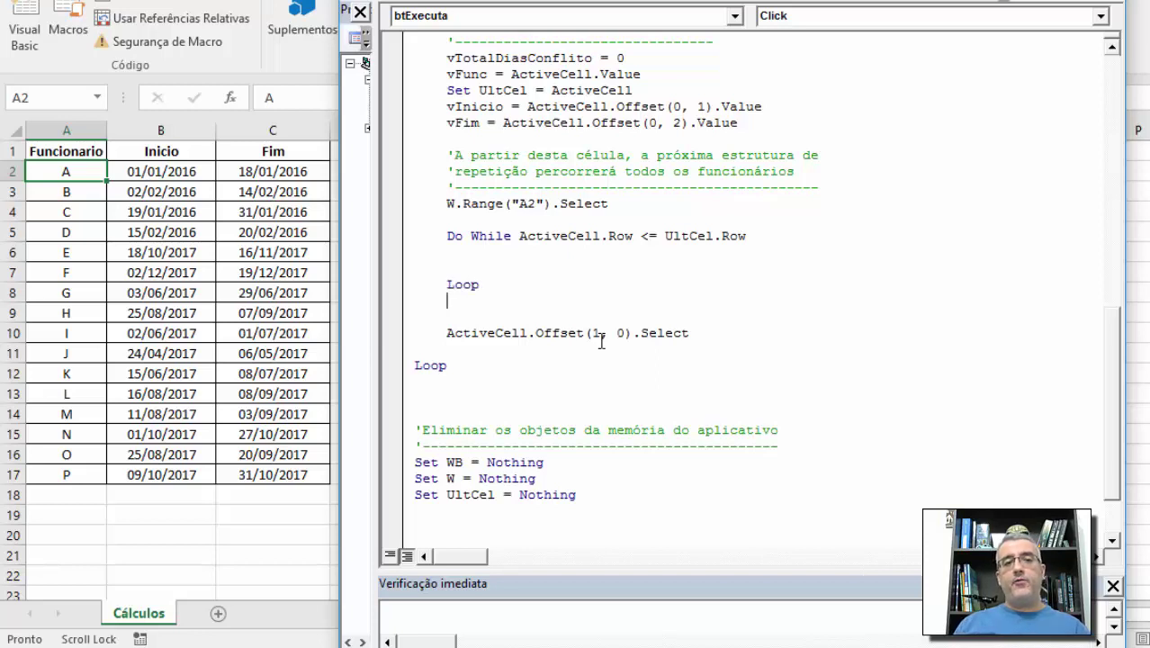
pyautogui.press('Home')
pyautogui.hotkey('shift', 'Down')
pyautogui.press('Delete')
pyautogui.press('Return')
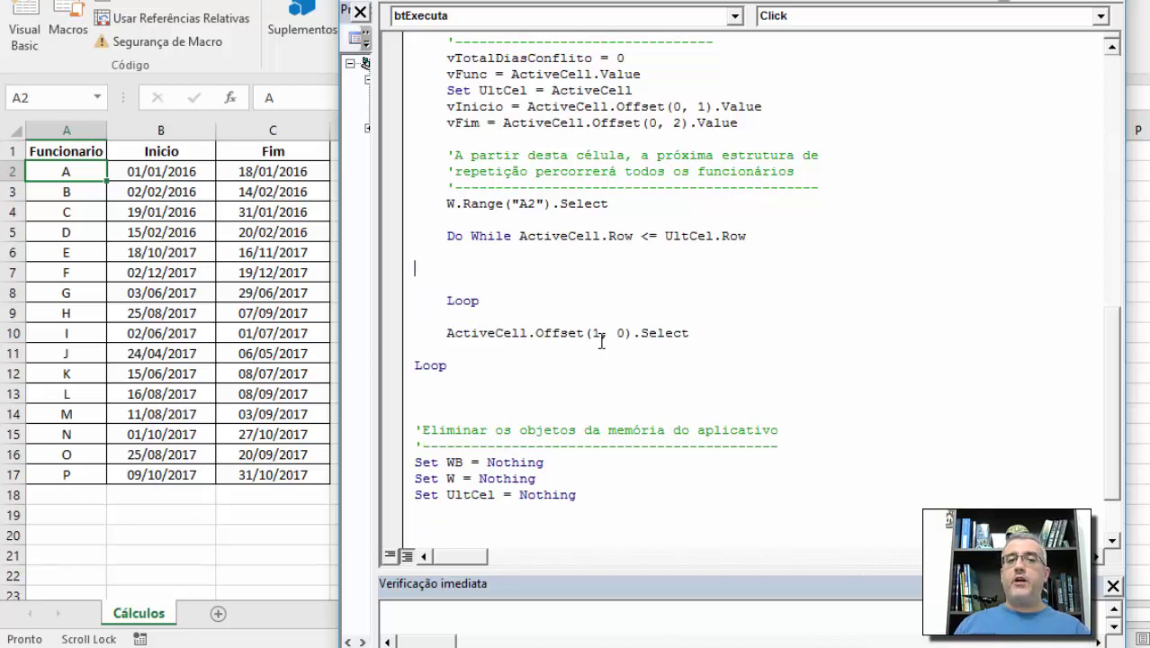
pyautogui.press('Tab')
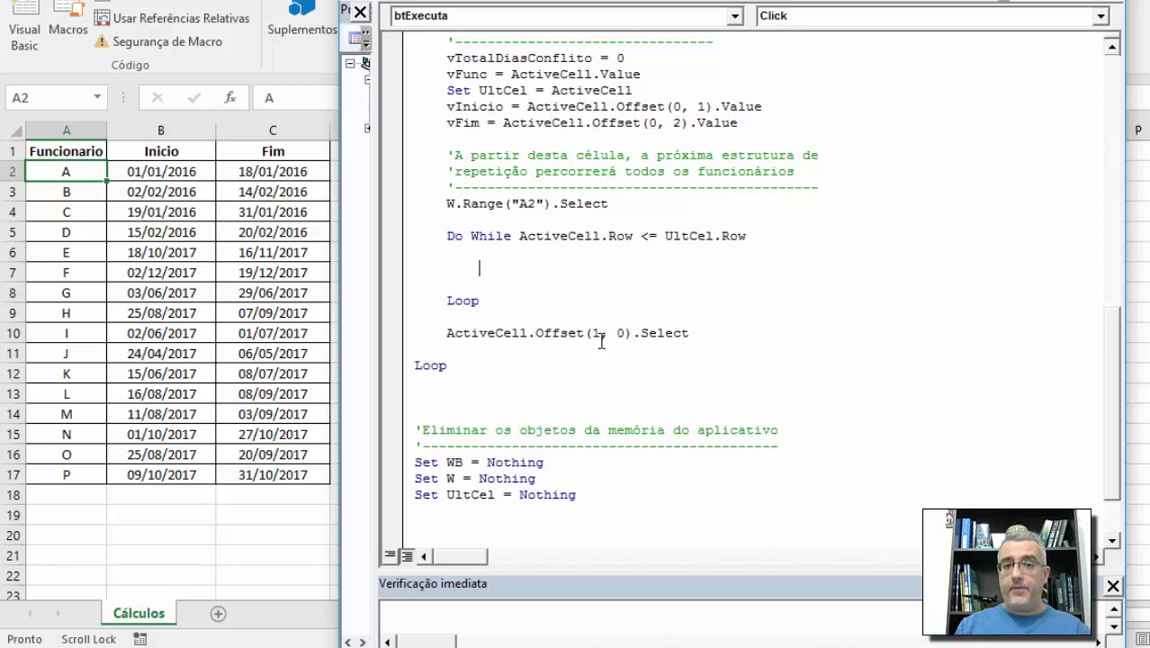
# Insert the comment 'Este loop procura as inconsistências' with a dashed line above the inner Do While
pyautogui.press('Home')
pyautogui.press('Return')
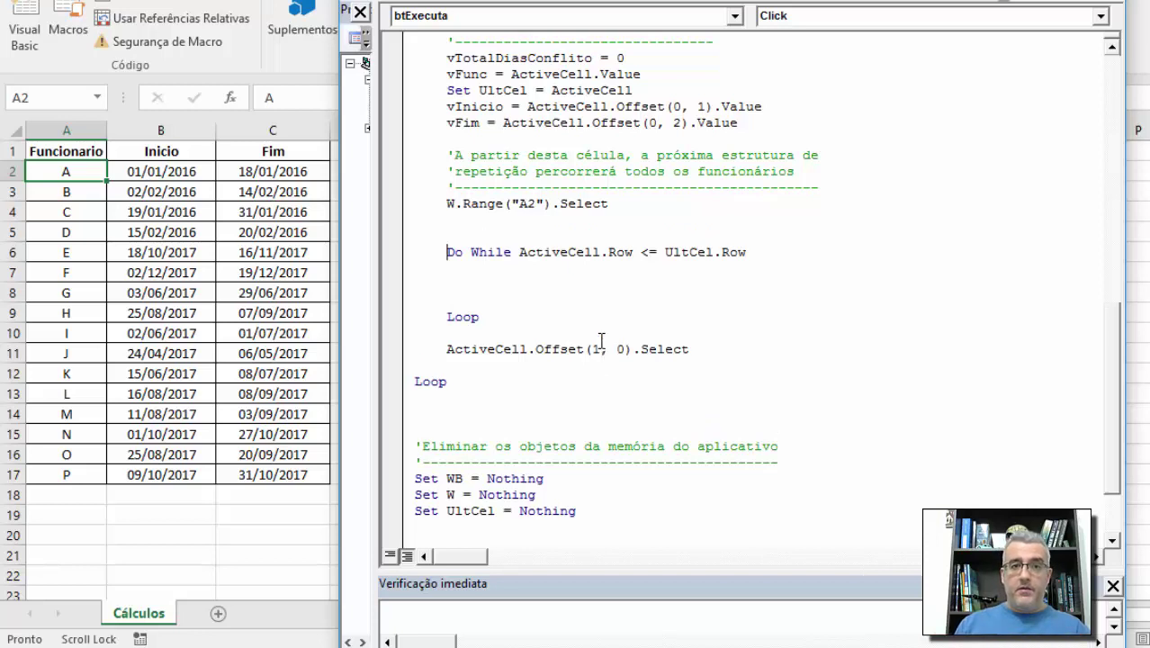
pyautogui.write('Este lopo')
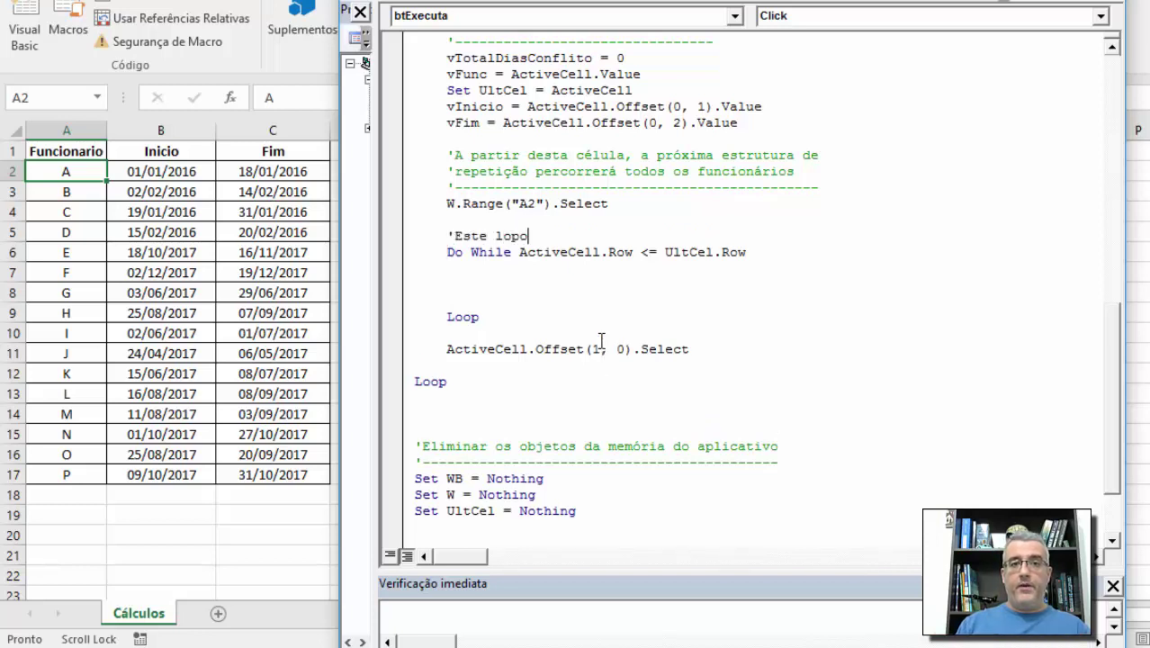
pyautogui.write(' pr')
pyautogui.write('opo')
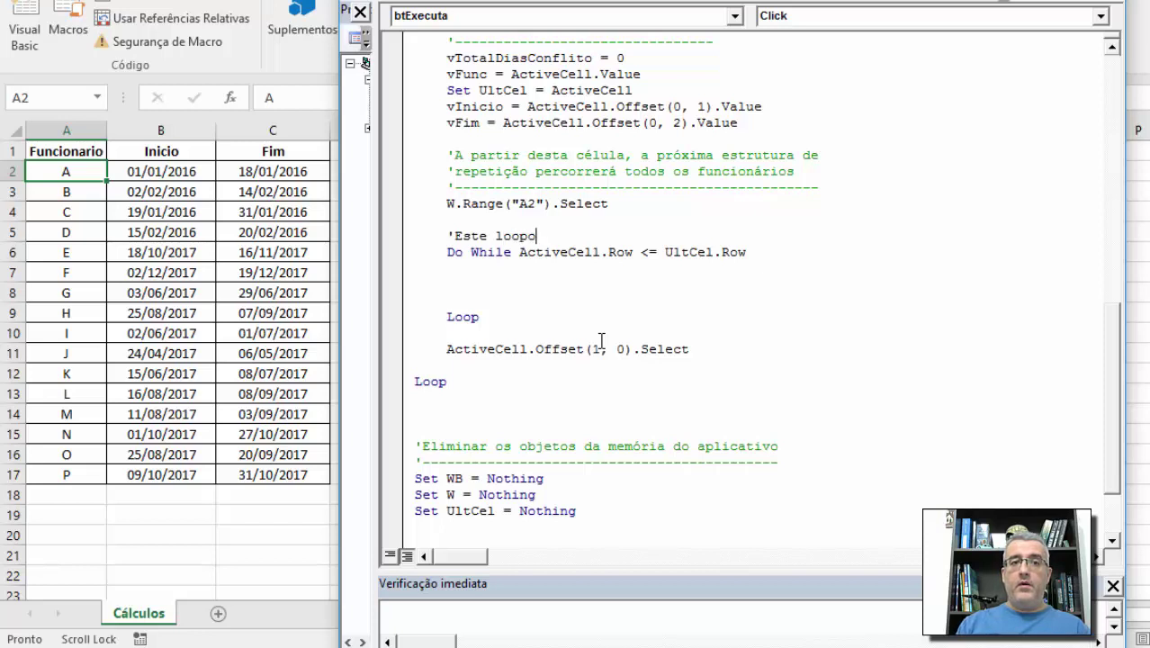
pyautogui.press('BackSpace')
pyautogui.write(' procura s')
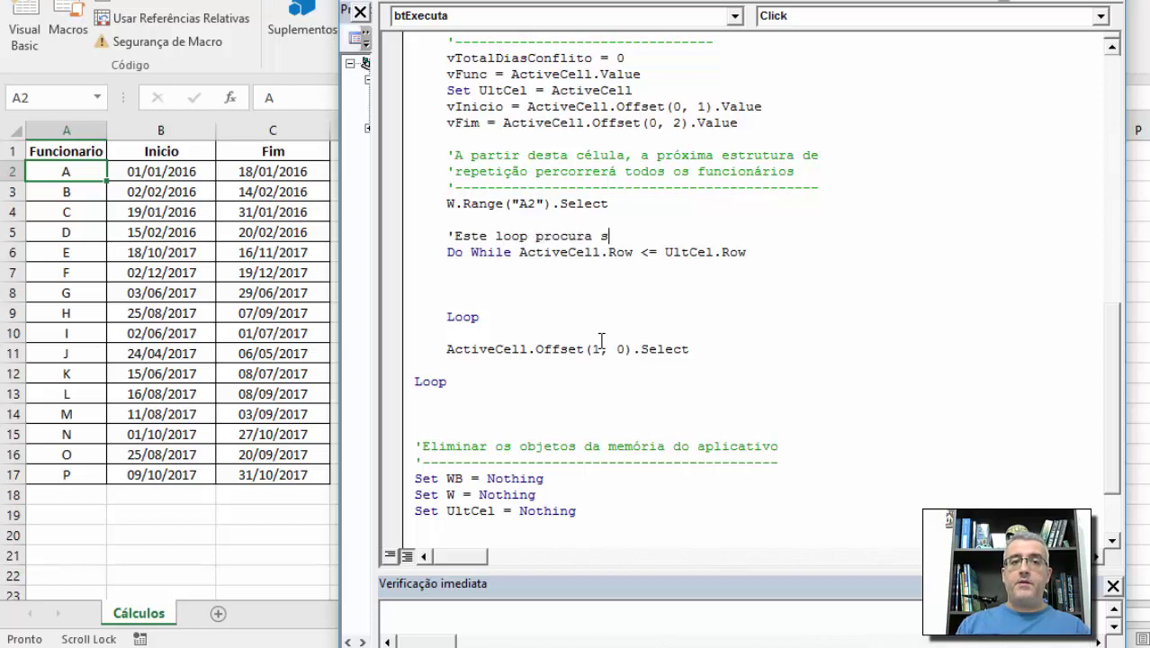
pyautogui.press('BackSpace')
pyautogui.write('as inconsis')
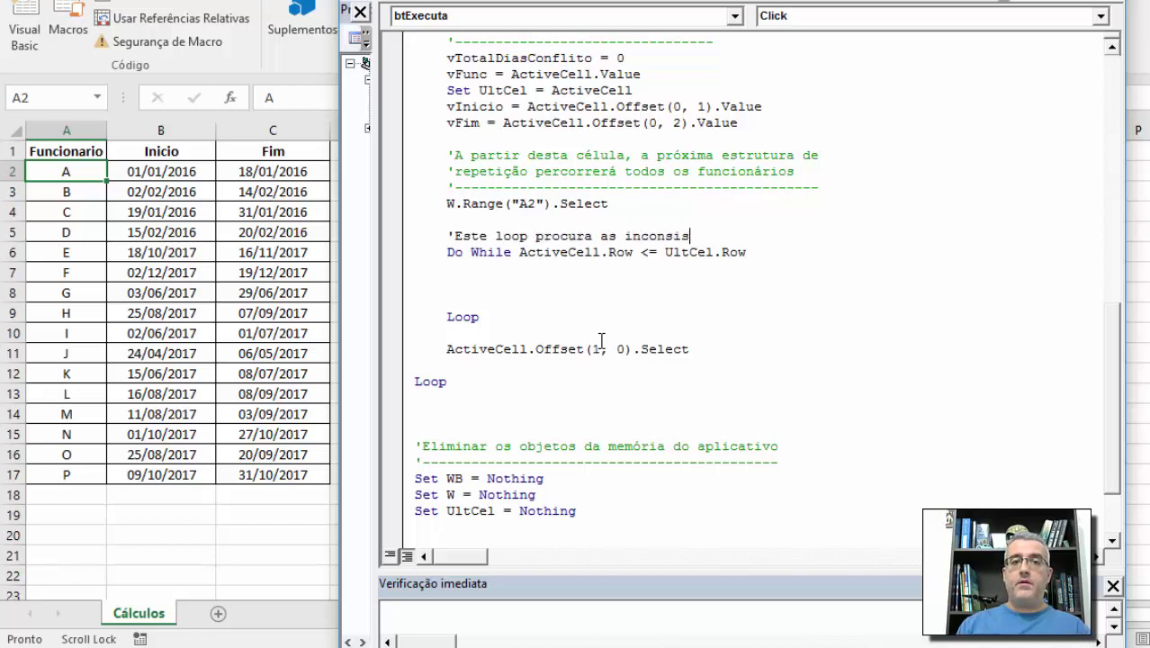
pyautogui.write('tências')
pyautogui.press('Return')
pyautogui.write("'--")
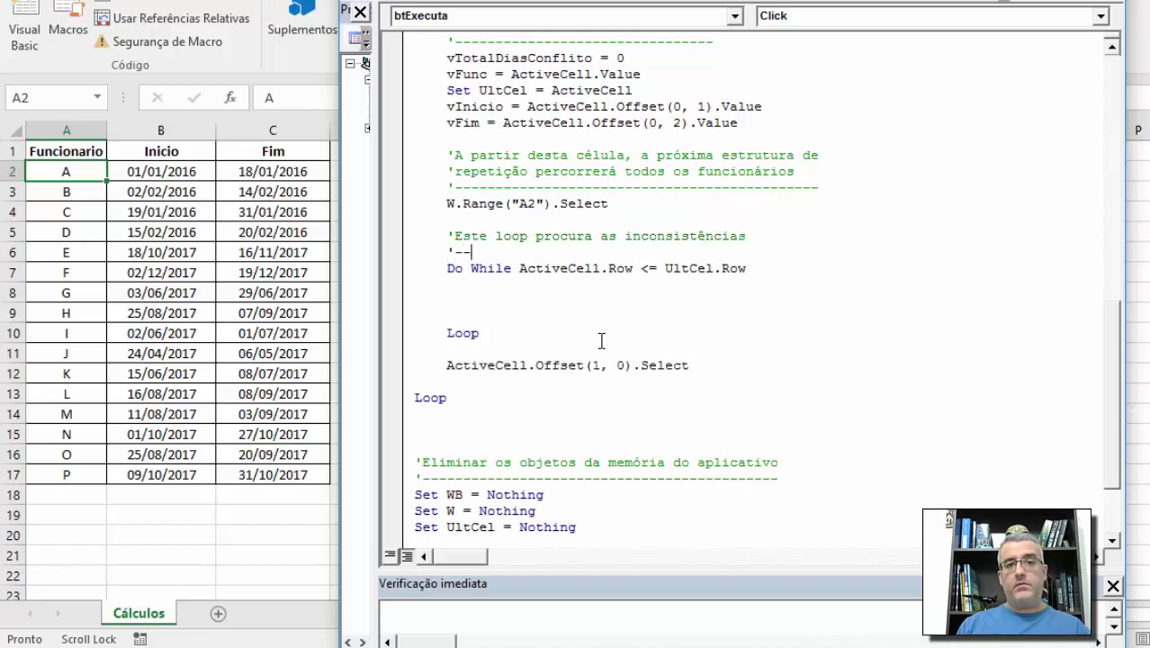
pyautogui.write('--------------------------------')
pyautogui.press('Down')
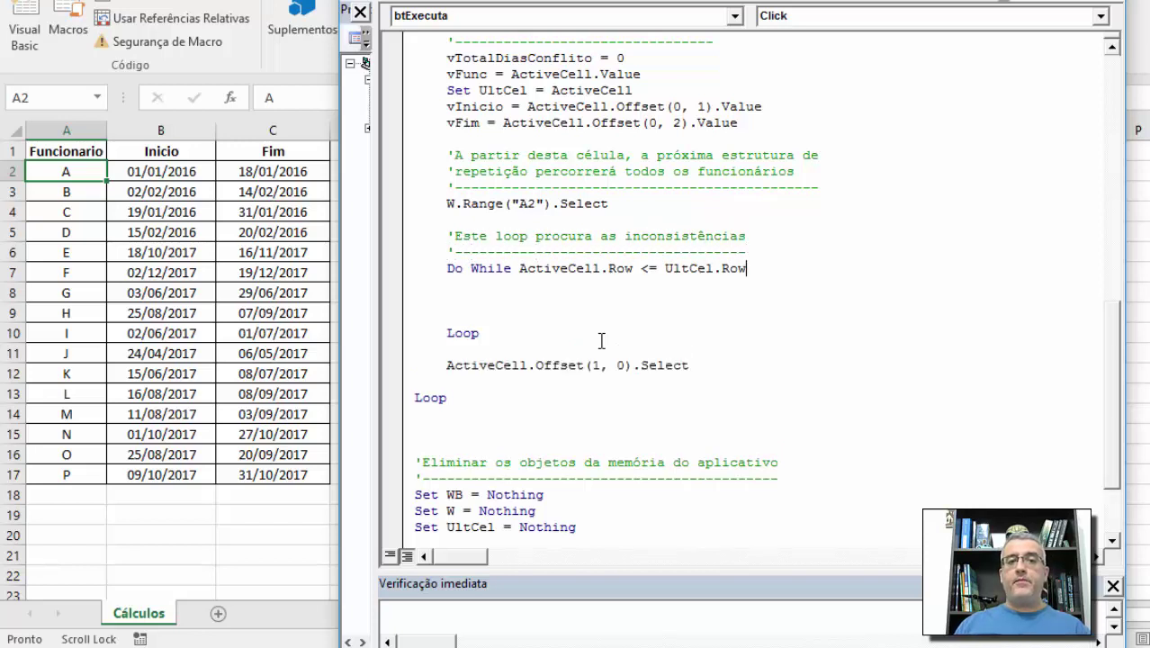
pyautogui.press('BackSpace')
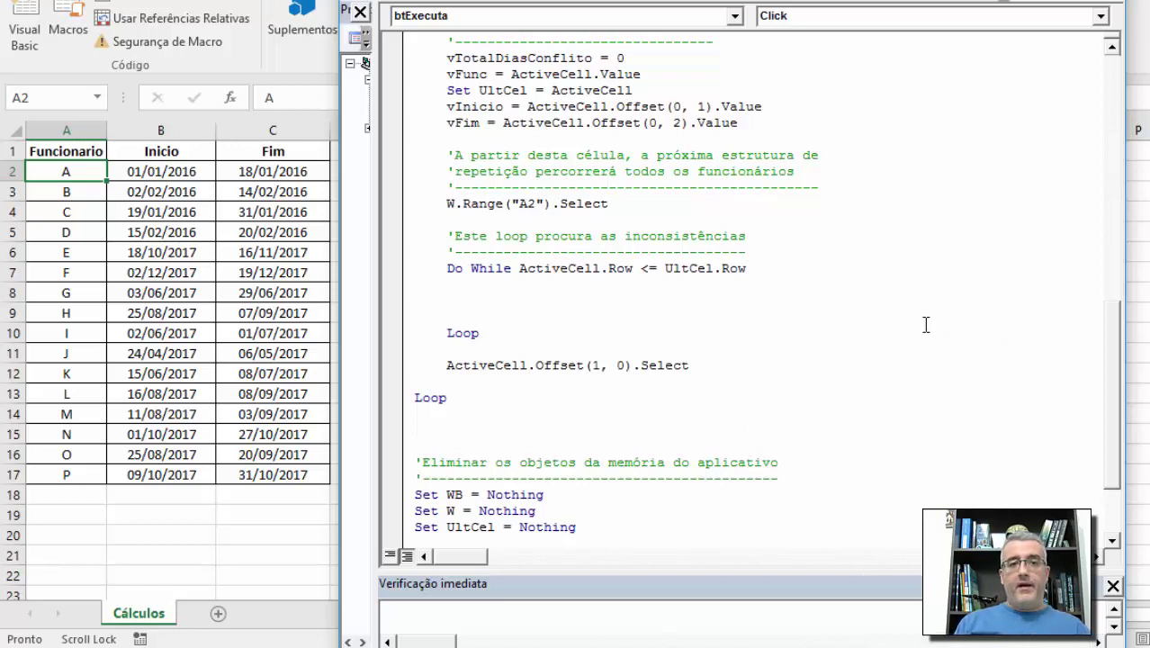
# Write an empty If ActiveCell <> vFunc Then … End If block with matching indentation
pyautogui.write('If activecell <> ')
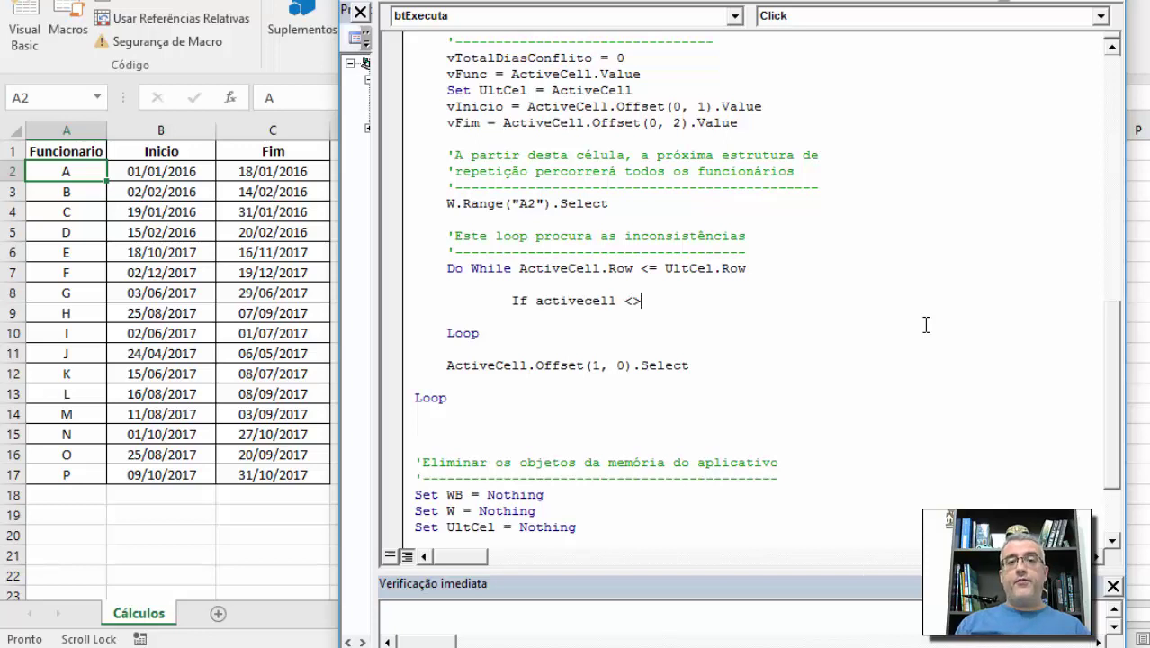
pyautogui.write('vFu')
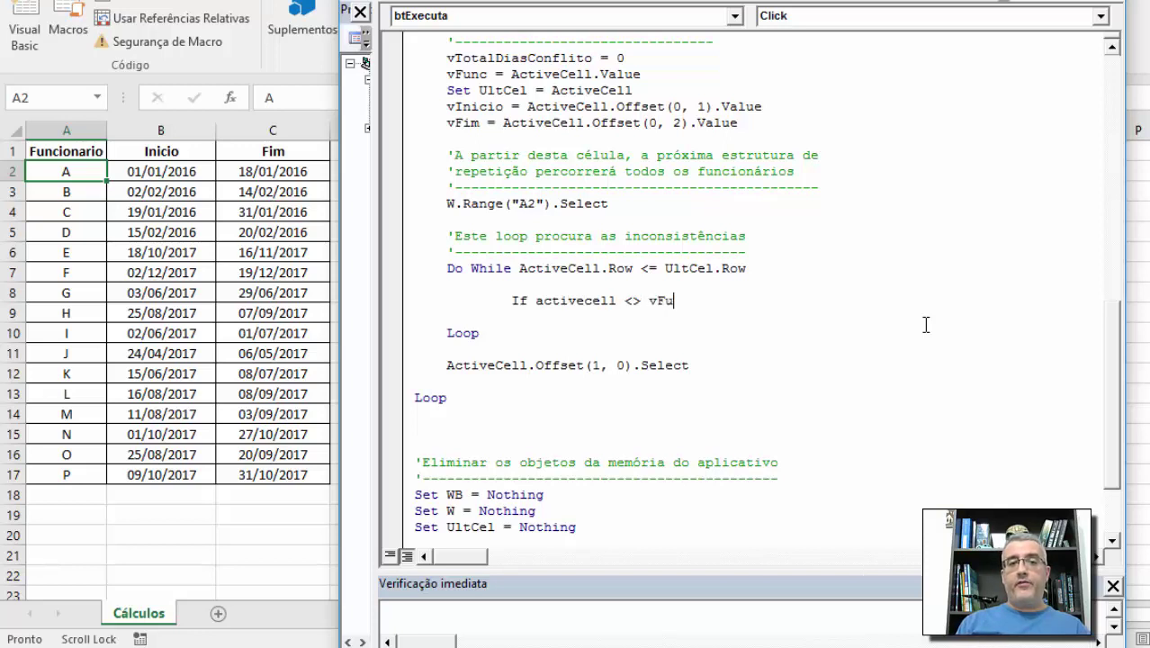
pyautogui.press('Return')
pyautogui.press('Return')
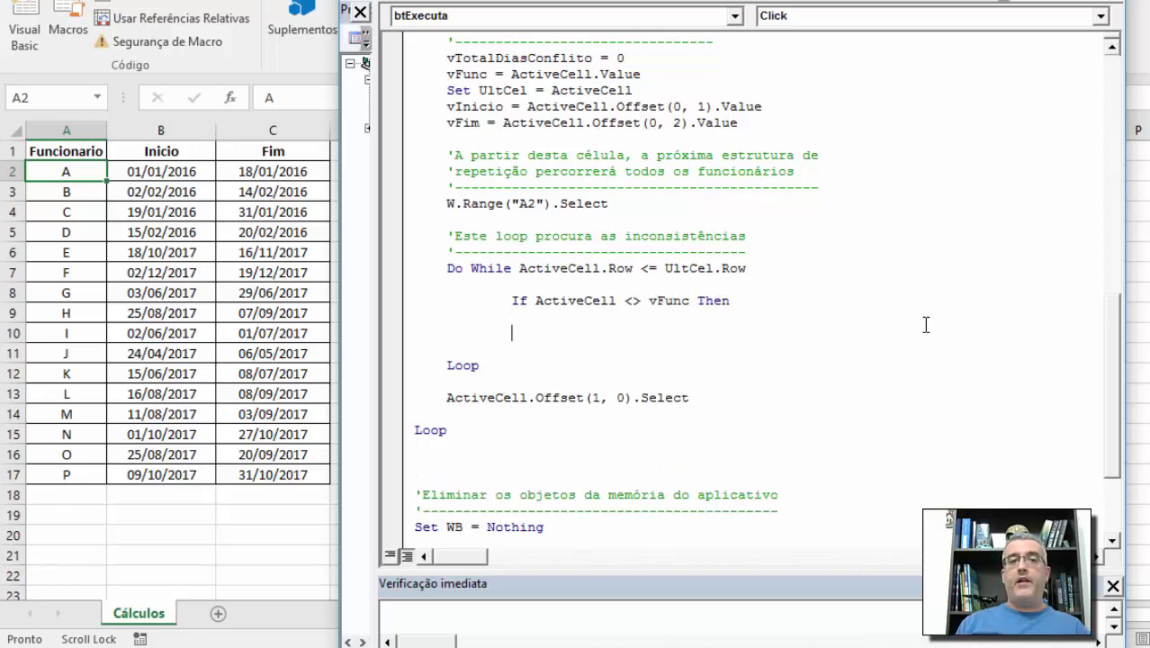
pyautogui.write('endif')
pyautogui.press('Up')
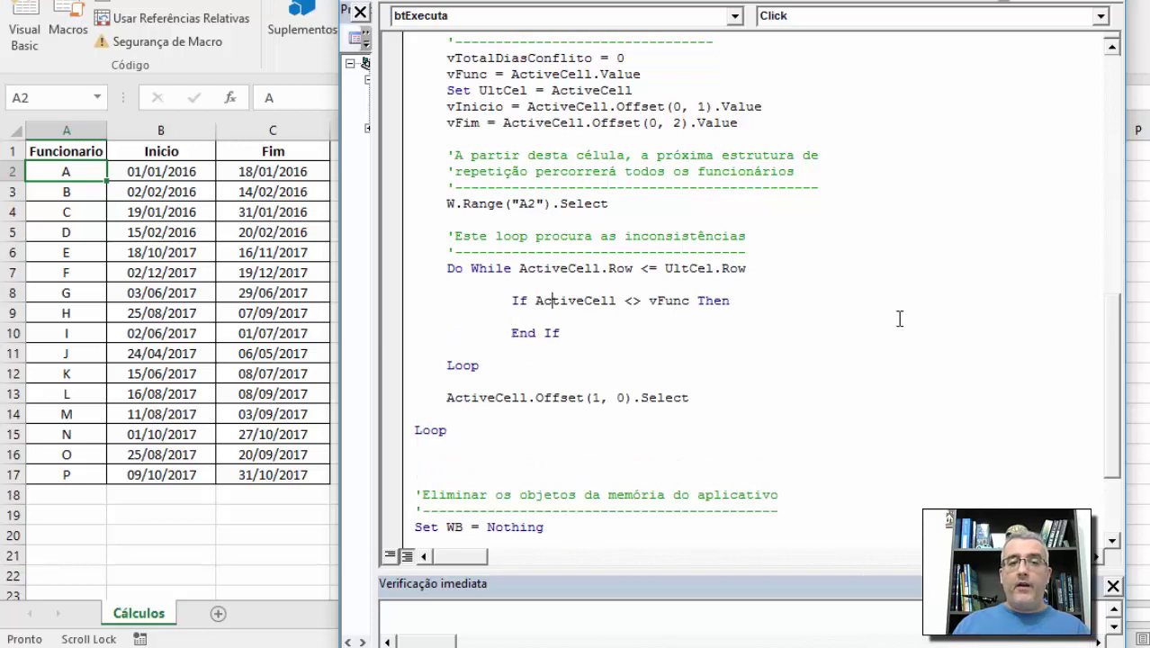
pyautogui.press('Home')
pyautogui.hotkey('shift', 'Tab')
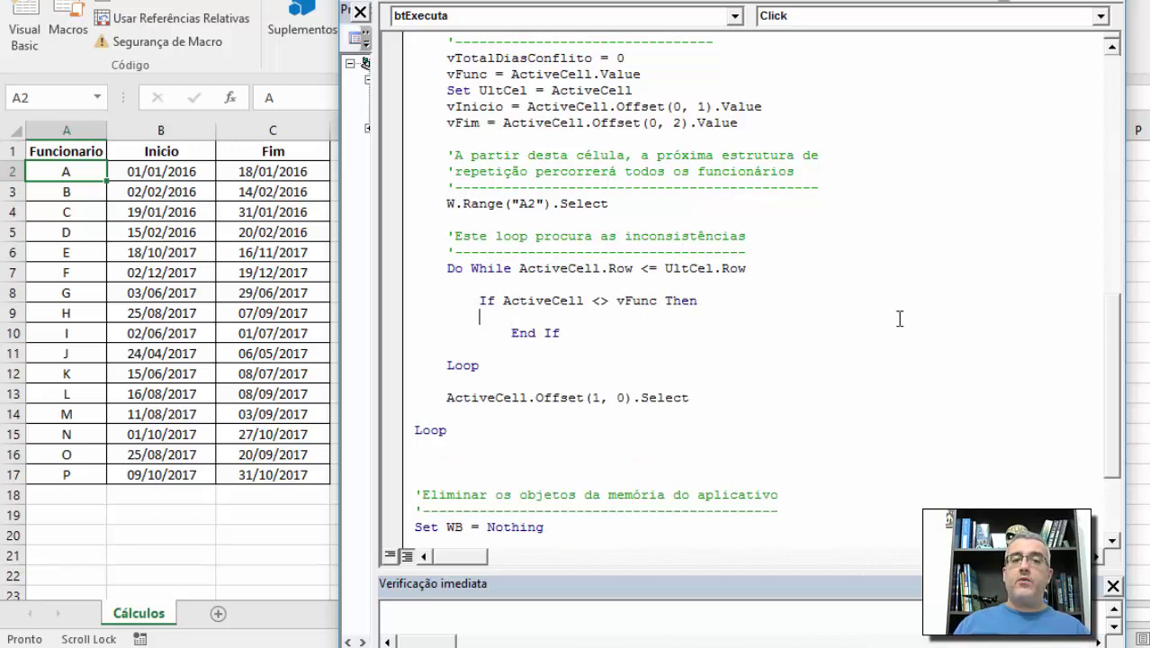
pyautogui.press('Down')
pyautogui.press('Delete')
pyautogui.press('Delete')
pyautogui.press('Delete')
pyautogui.press('Delete')
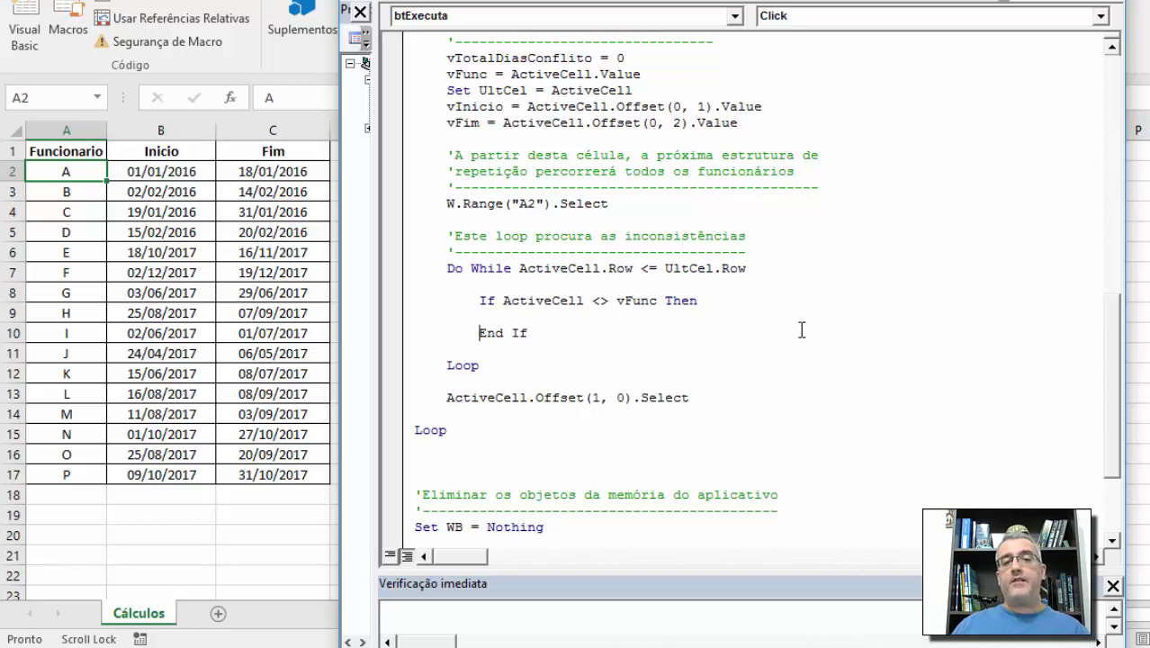
pyautogui.moveTo(468, 301); pyautogui.dragTo(673, 300)
pyautogui.click(681, 301)
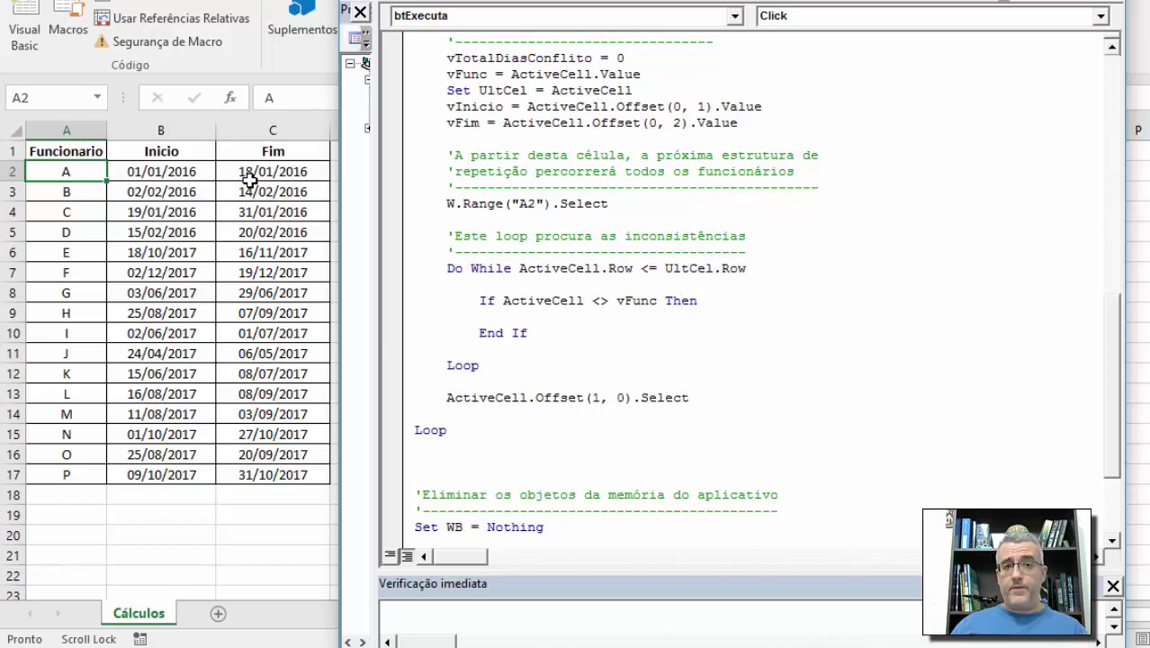
# Add the comment 'Permite que a rotina pule o funcionário ativo e que está em análise' plus dashed separator
pyautogui.click(477, 303)
pyautogui.press('Return')
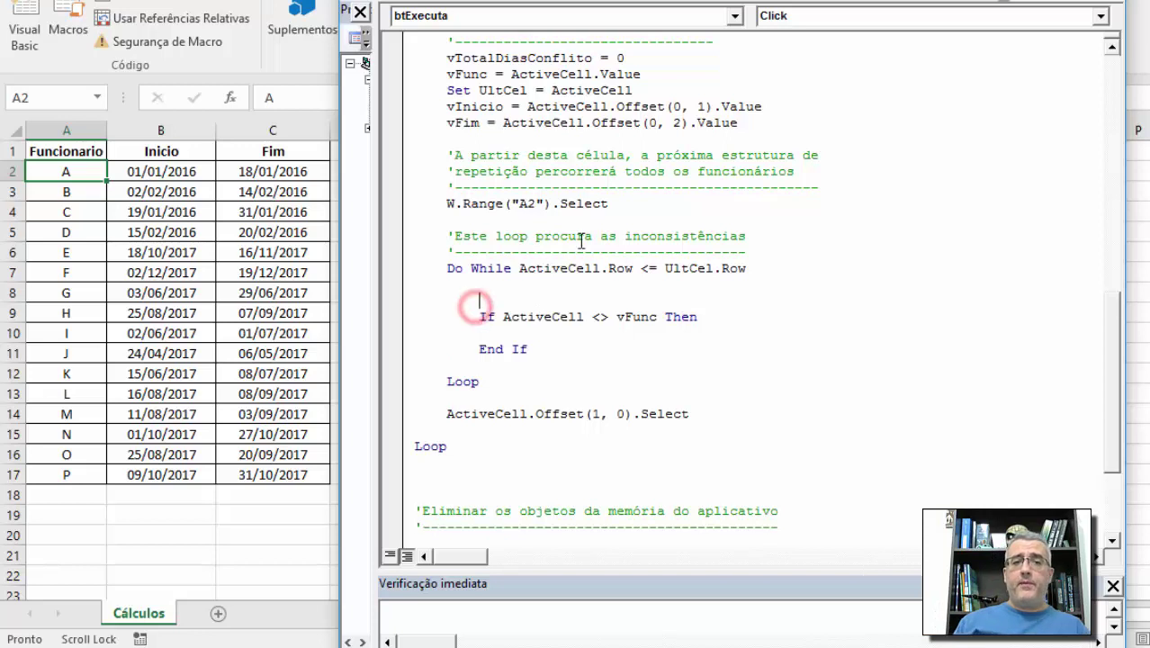
pyautogui.write("'Permite que ")
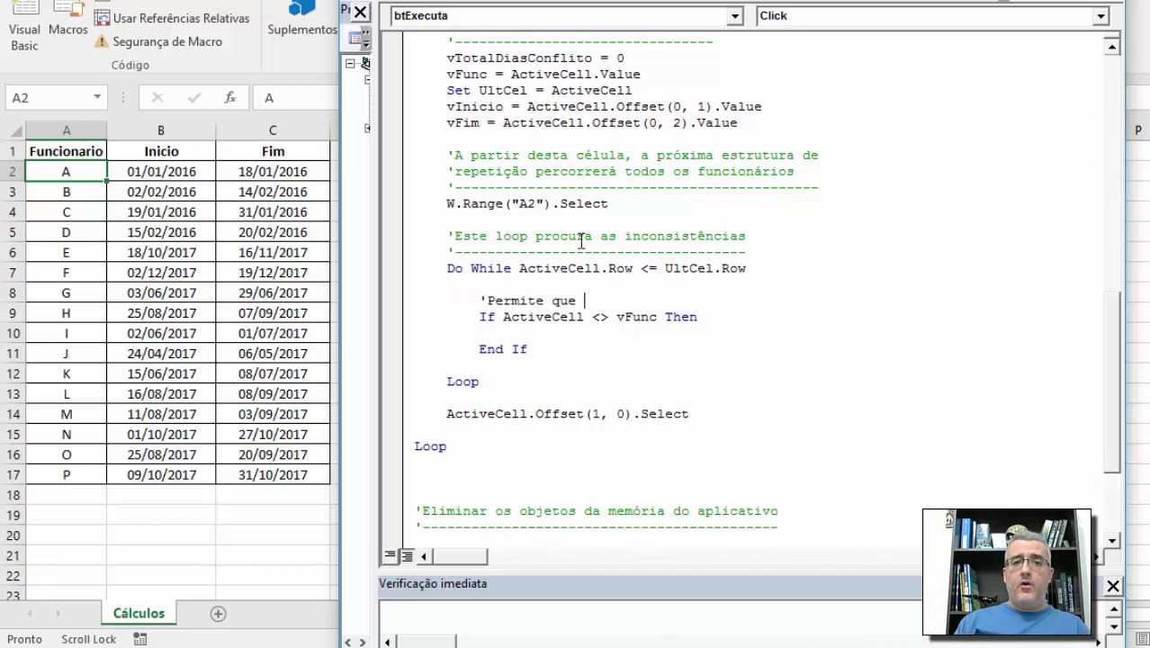
pyautogui.write('a rotina p')
pyautogui.write('ule o f')
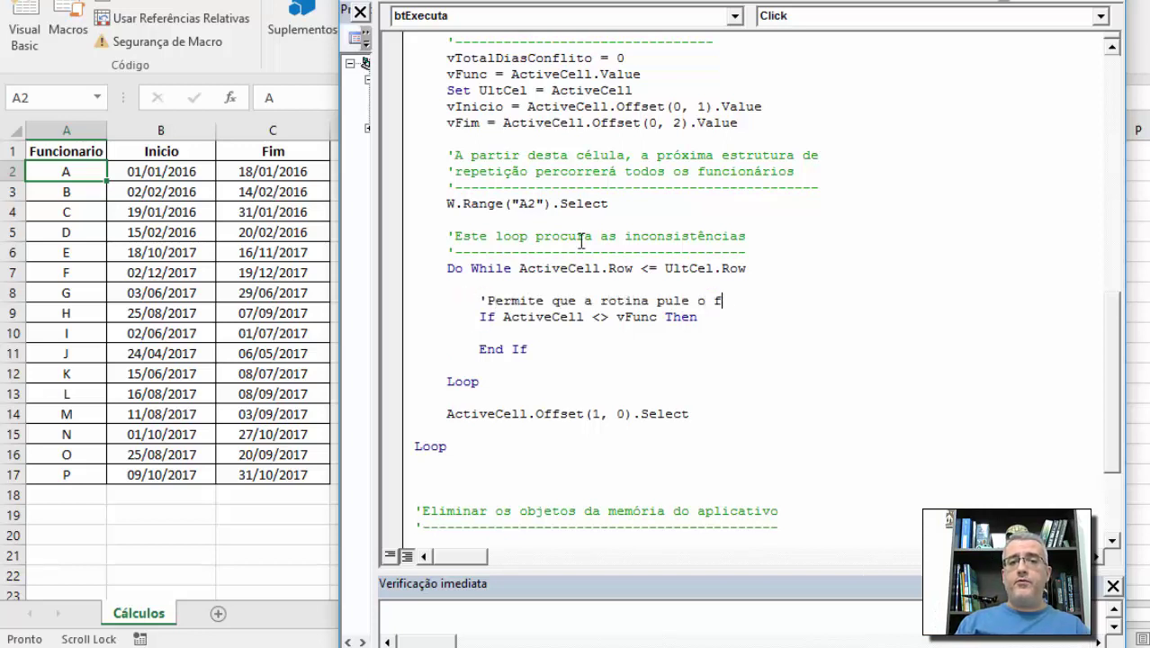
pyautogui.write("unciona'ri")
pyautogui.press('BackSpace')
pyautogui.press('BackSpace')
pyautogui.press('BackSpace')
pyautogui.press('BackSpace')
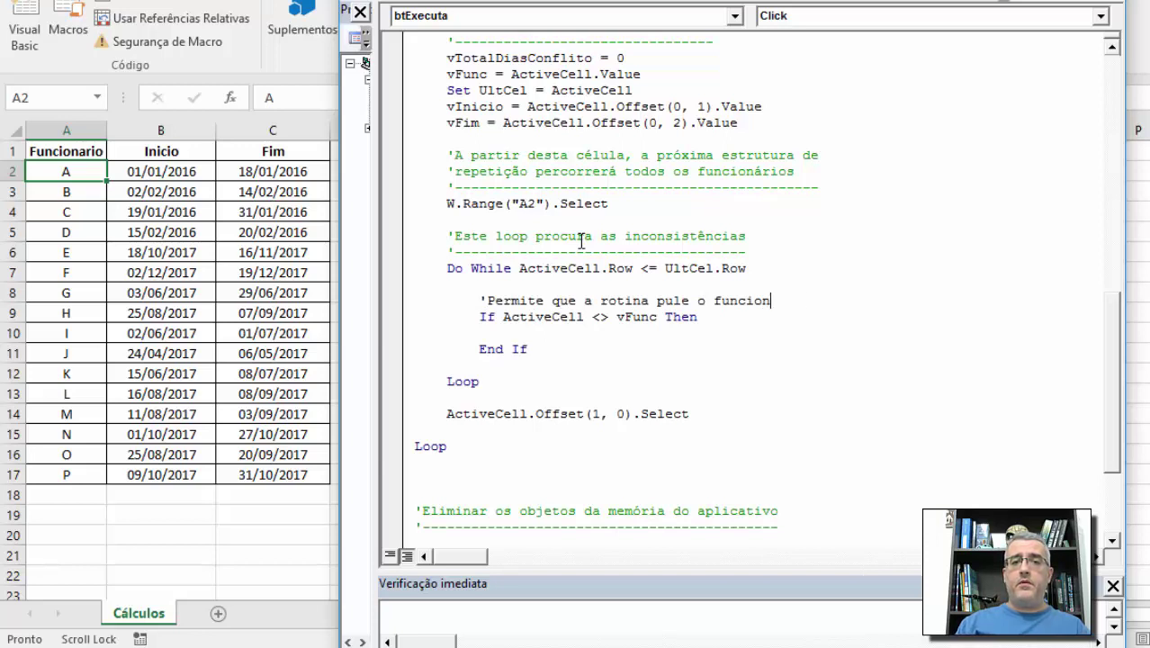
pyautogui.write('ário')
pyautogui.press('Return')
pyautogui.write("'ativo ")
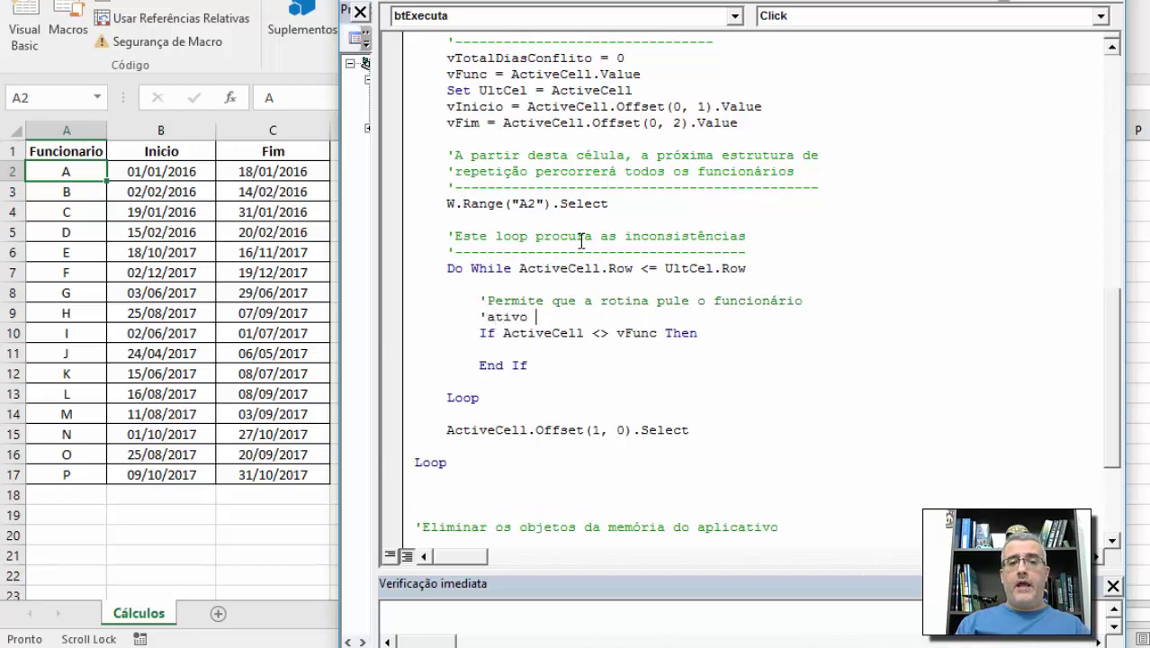
pyautogui.write('e que esteá')
pyautogui.press('BackSpace')
pyautogui.press('BackSpace')
pyautogui.press('BackSpace')
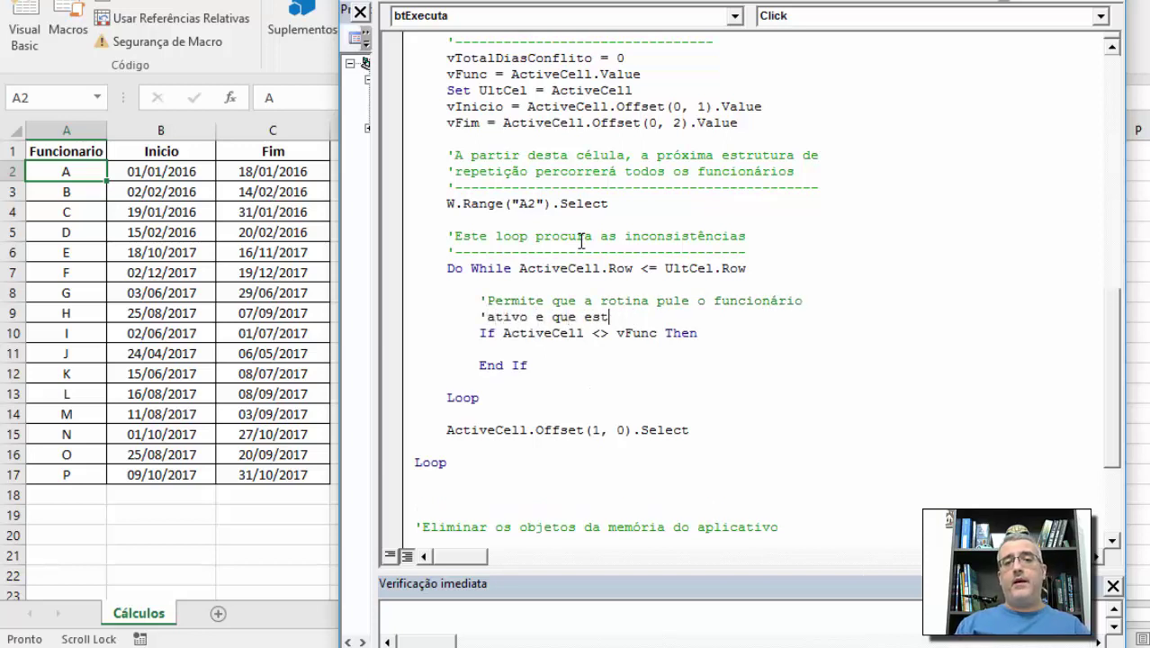
pyautogui.write('á em an´pa')
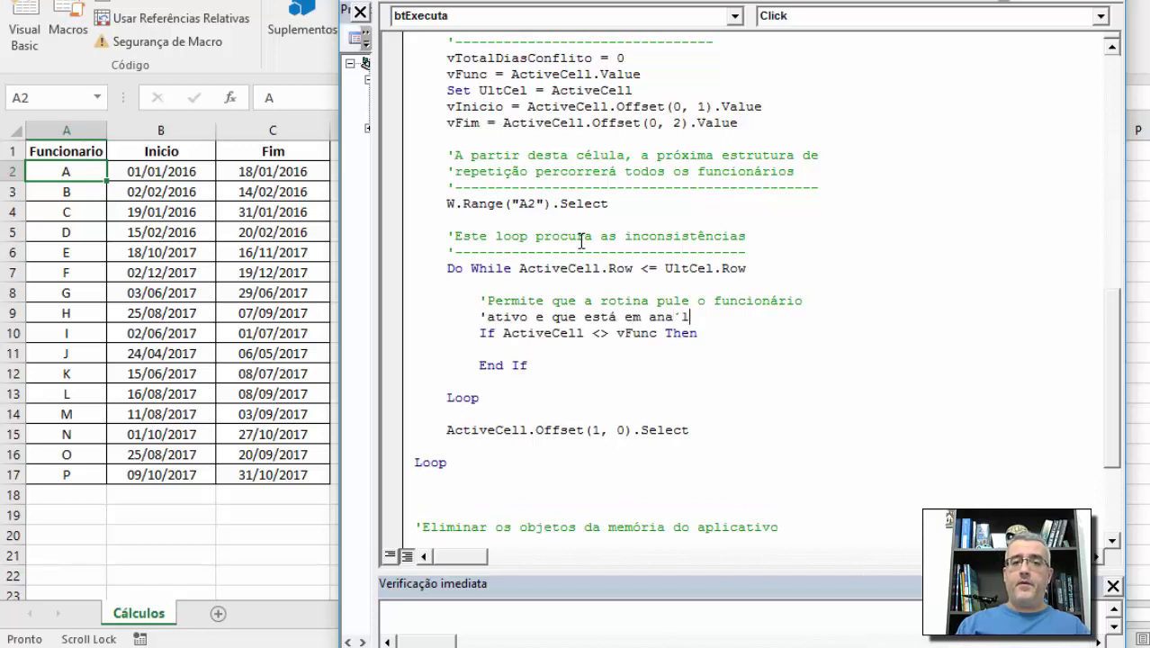
pyautogui.write('iselise')
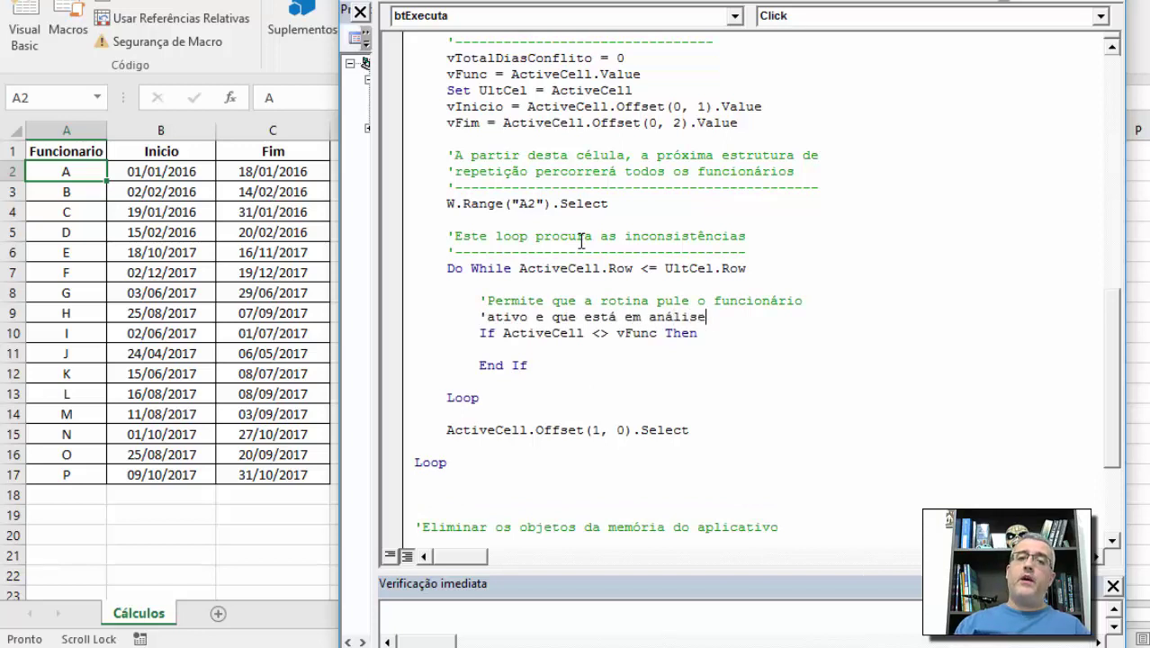
pyautogui.press('Return')
pyautogui.write("'------------")
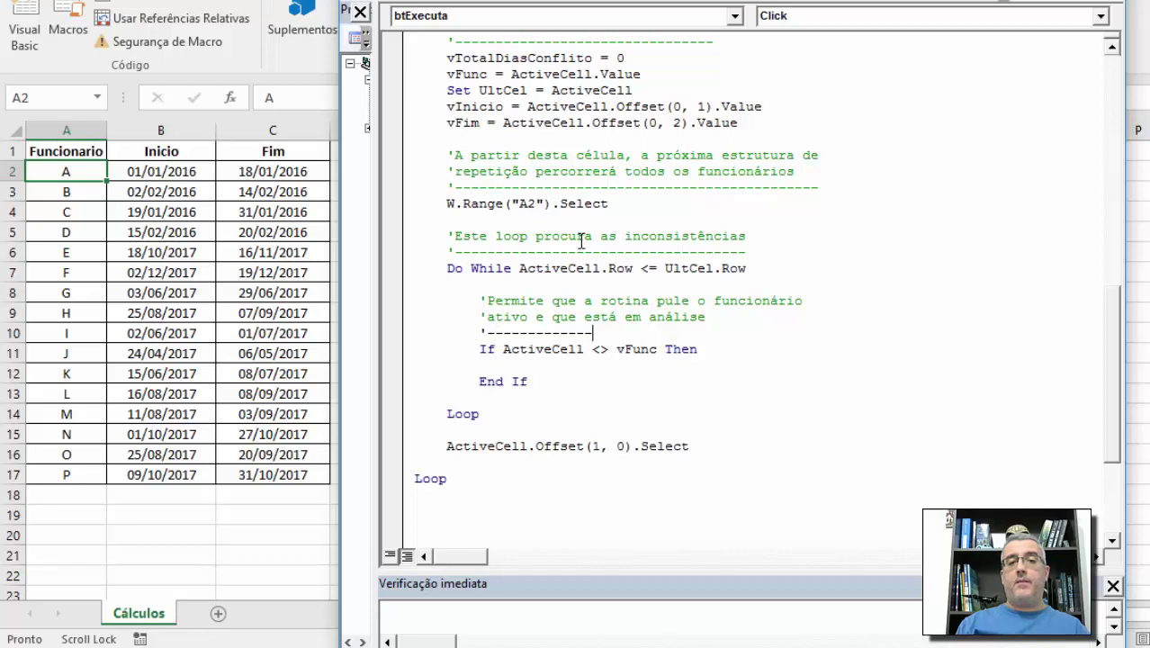
pyautogui.write('--------------------------')
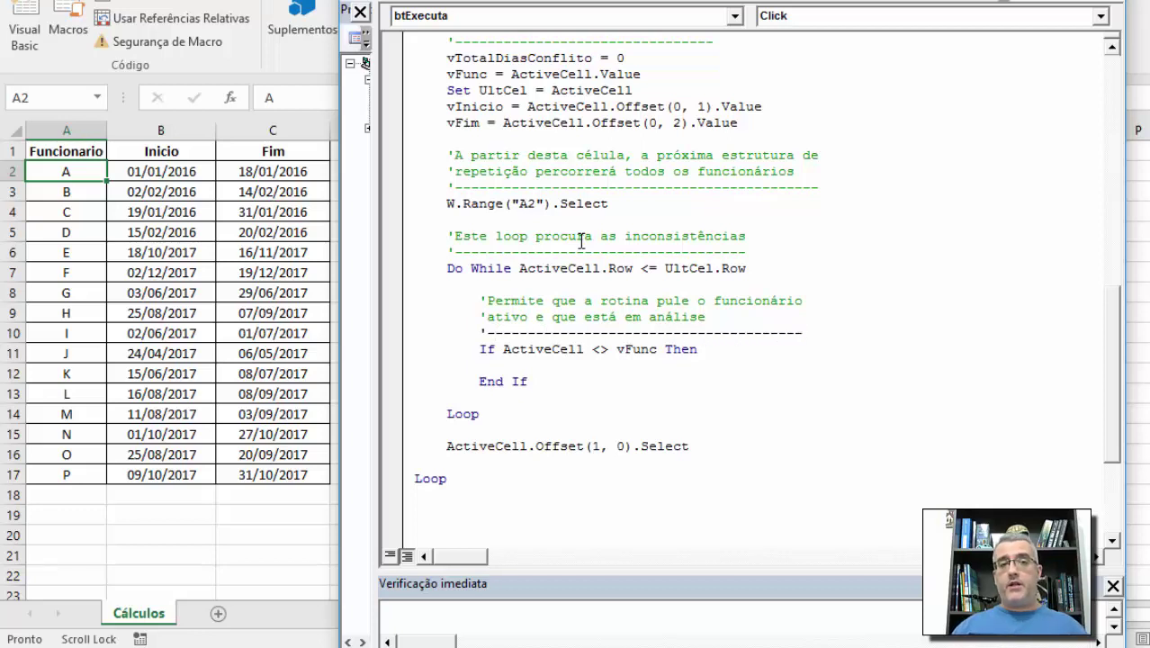
# Add vInicio2 = ActiveCell.Offset(0, 1).Value and vFim2 = ActiveCell.Offset(0, 2).Value, with a blank line above
pyautogui.scroll(-1, 683, 331)
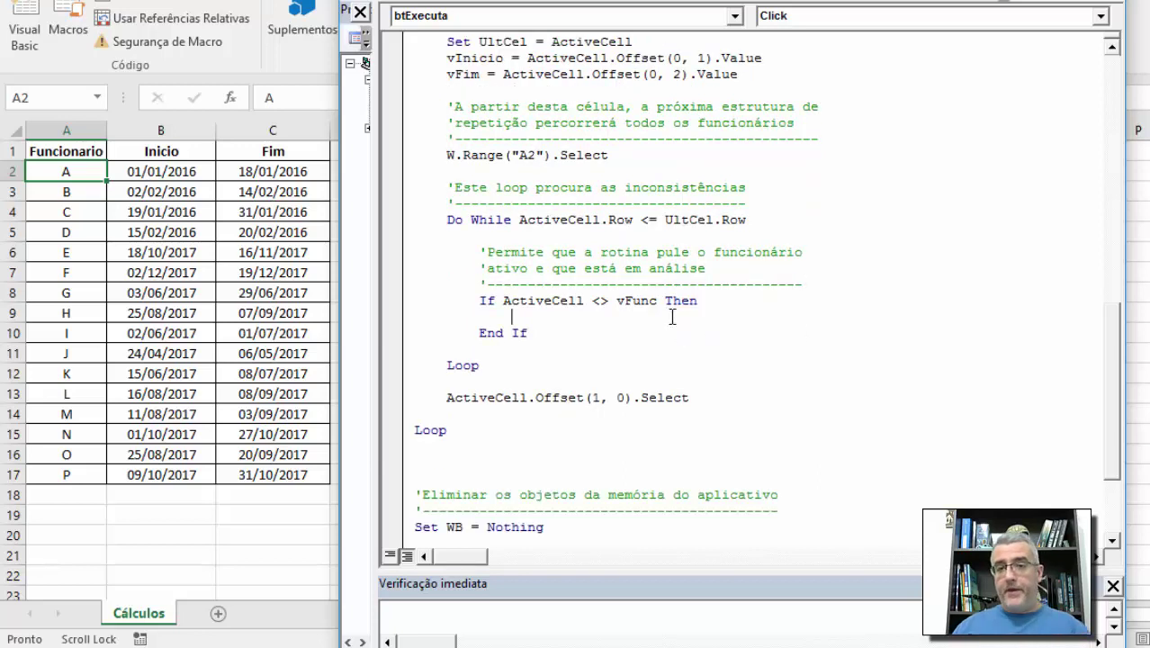
pyautogui.write('vinicio2 = act')
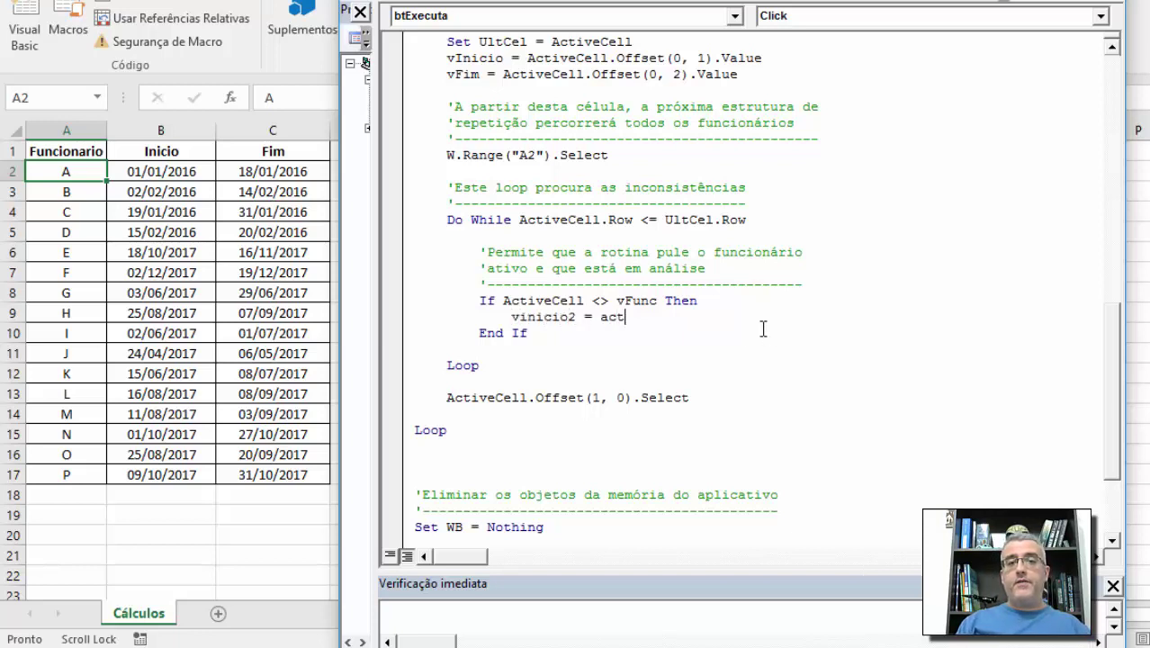
pyautogui.write('ivecell.Offset(')
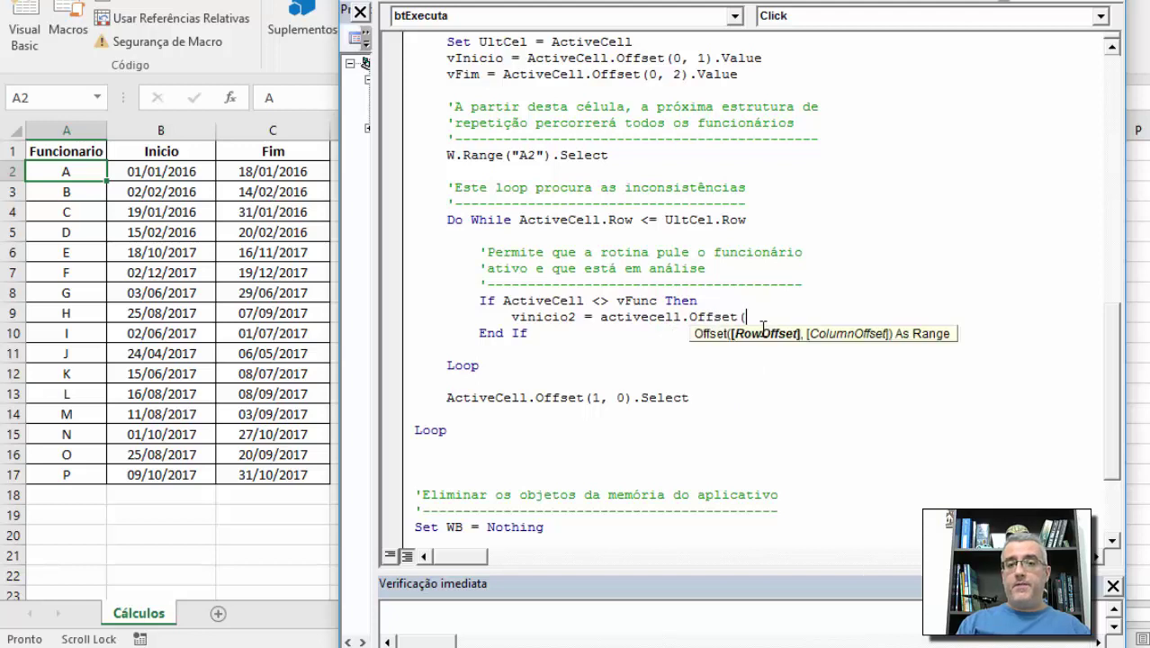
pyautogui.write('0,1).value')
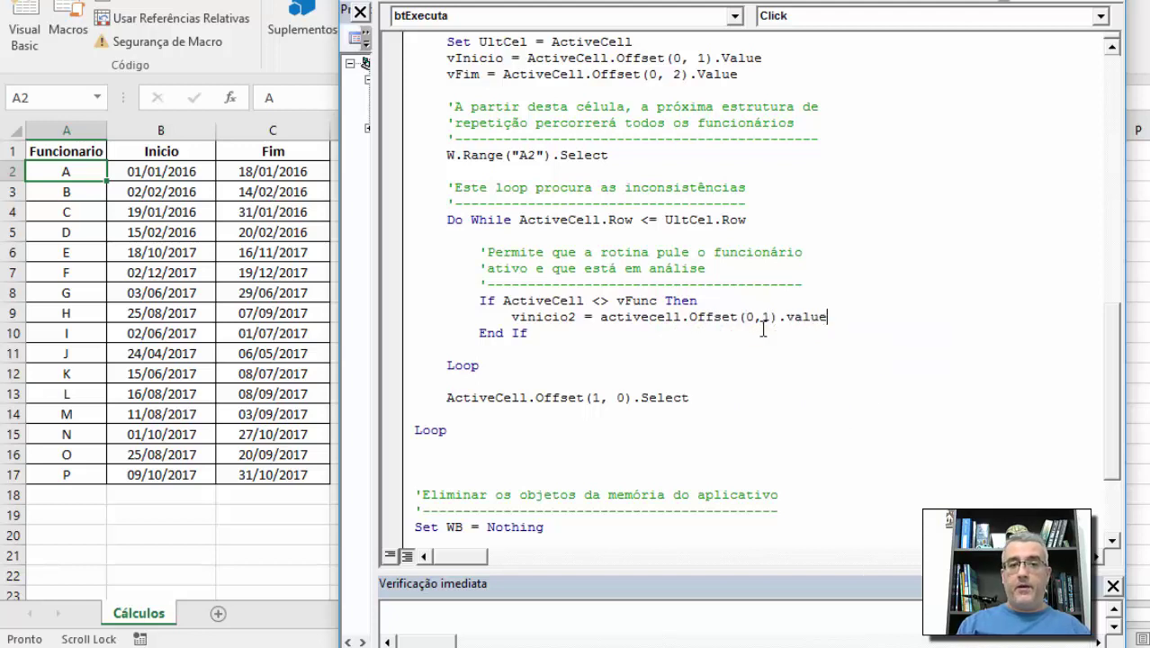
pyautogui.press('Return')
pyautogui.write('fi')
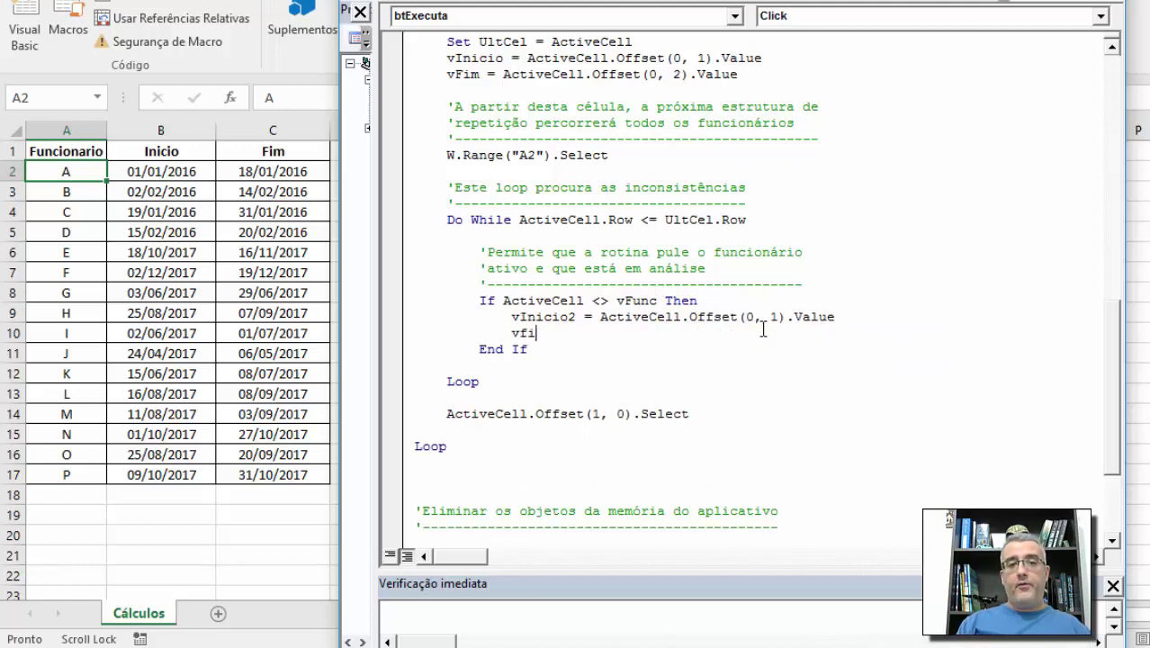
pyautogui.write('nctivece')
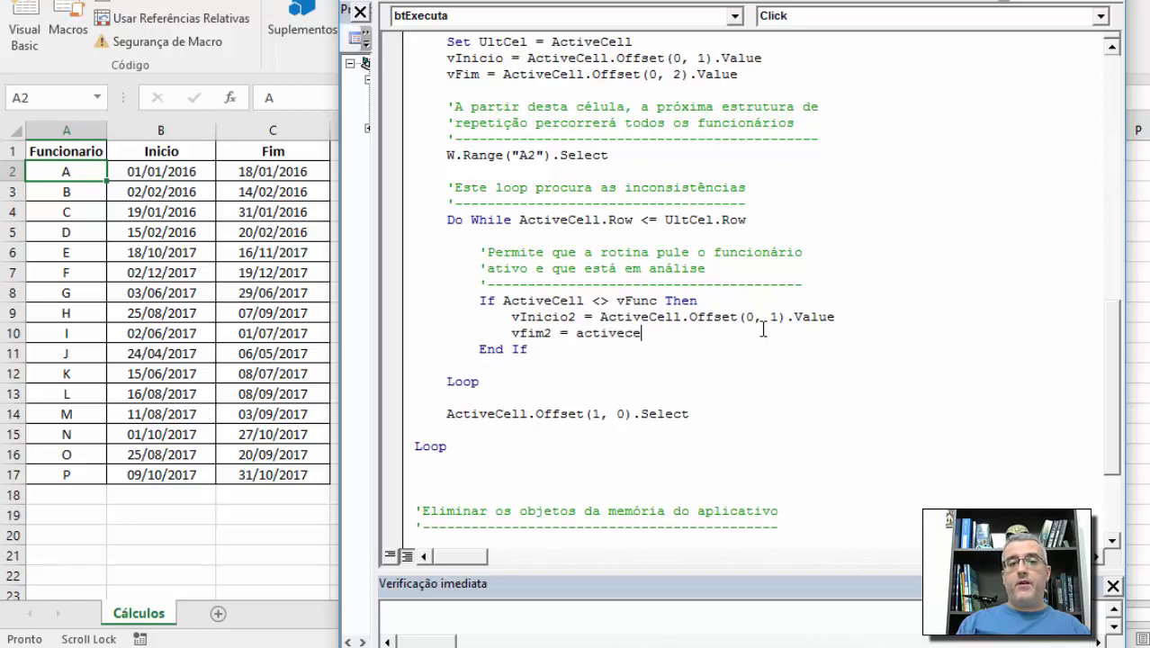
pyautogui.write('ll.off(0')
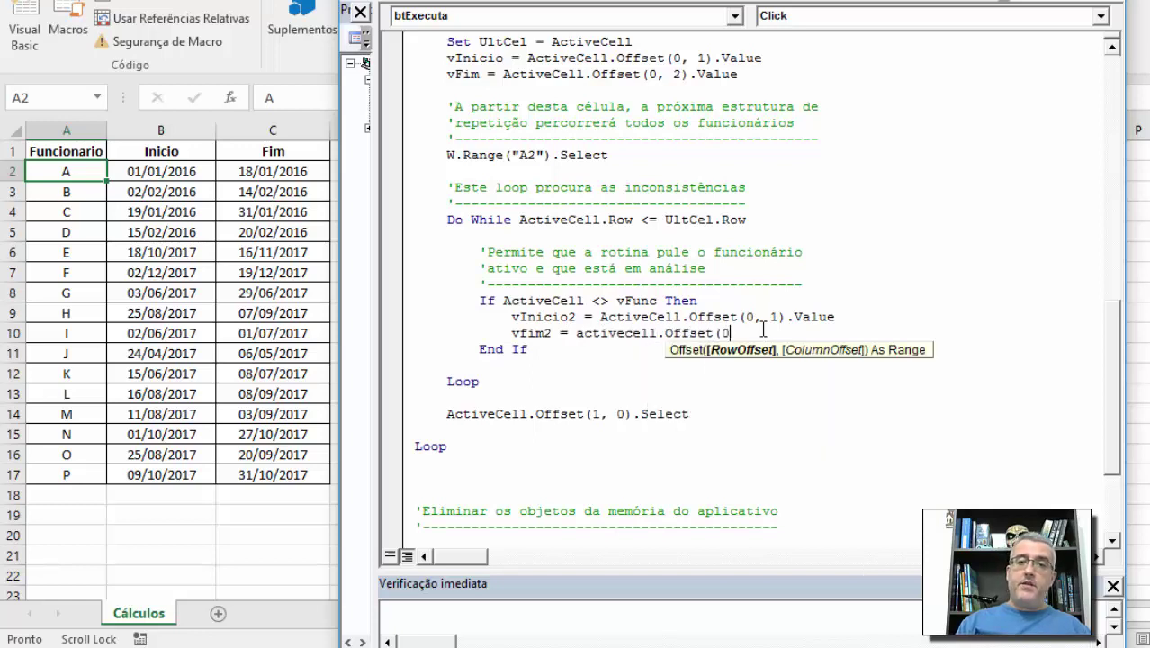
pyautogui.write(',2).value')
pyautogui.press('Return')
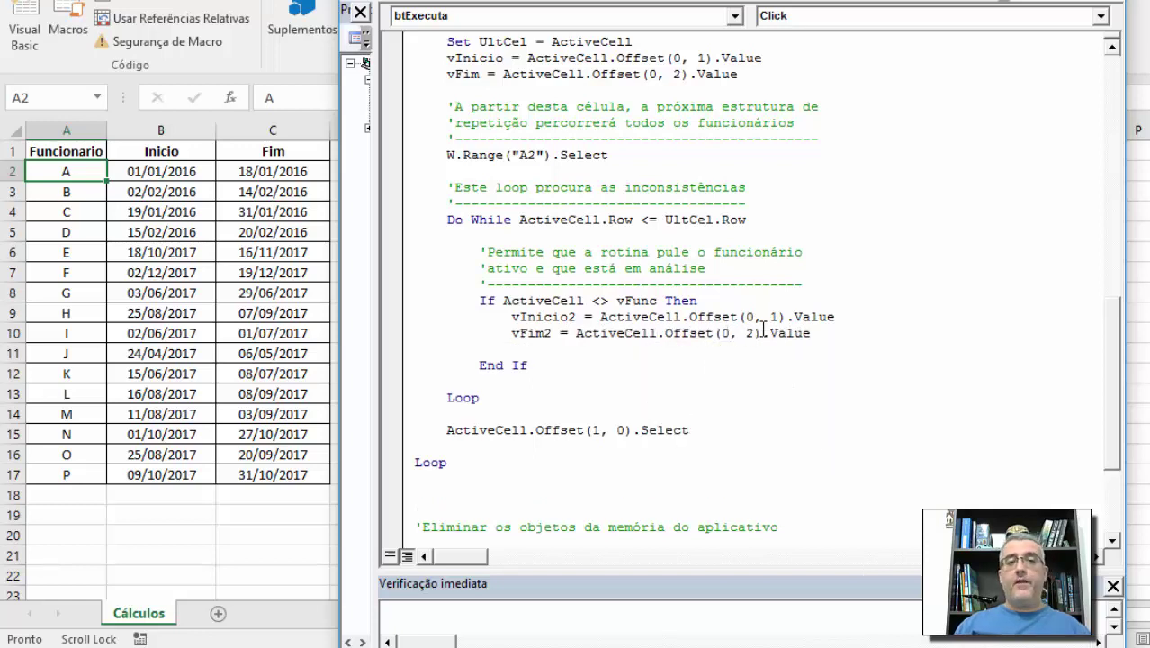
pyautogui.click(511, 317)
pyautogui.press('Return')
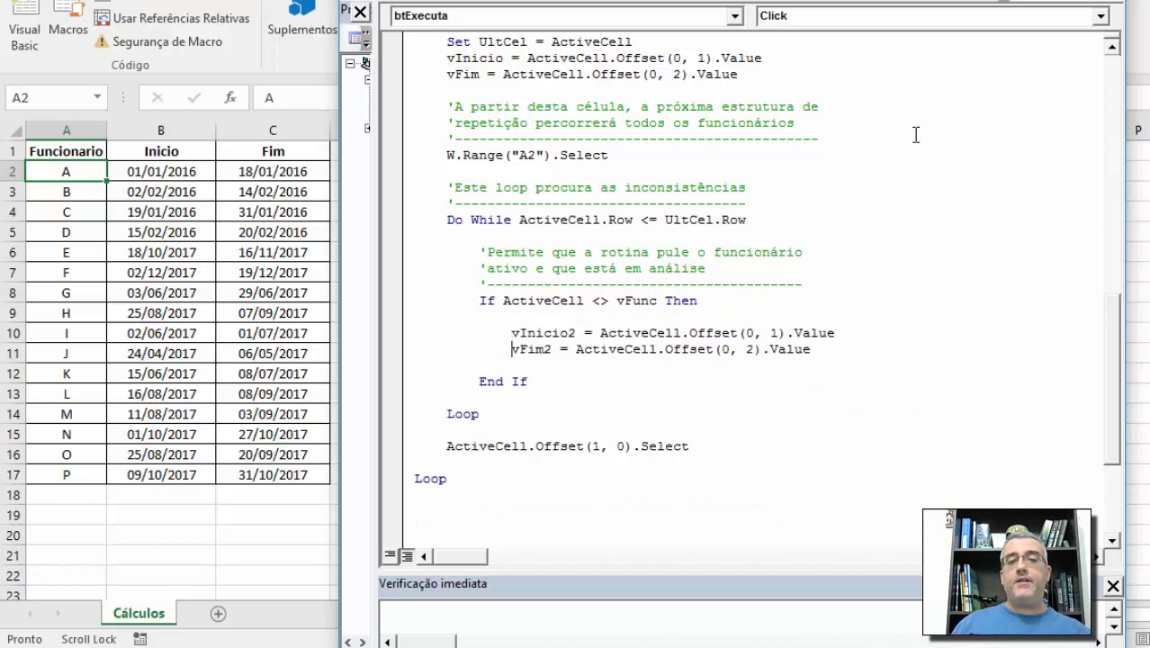
# Insert blank lines below the vFim2 assignment, just above End If
pyautogui.scroll(-1, 920, 281)
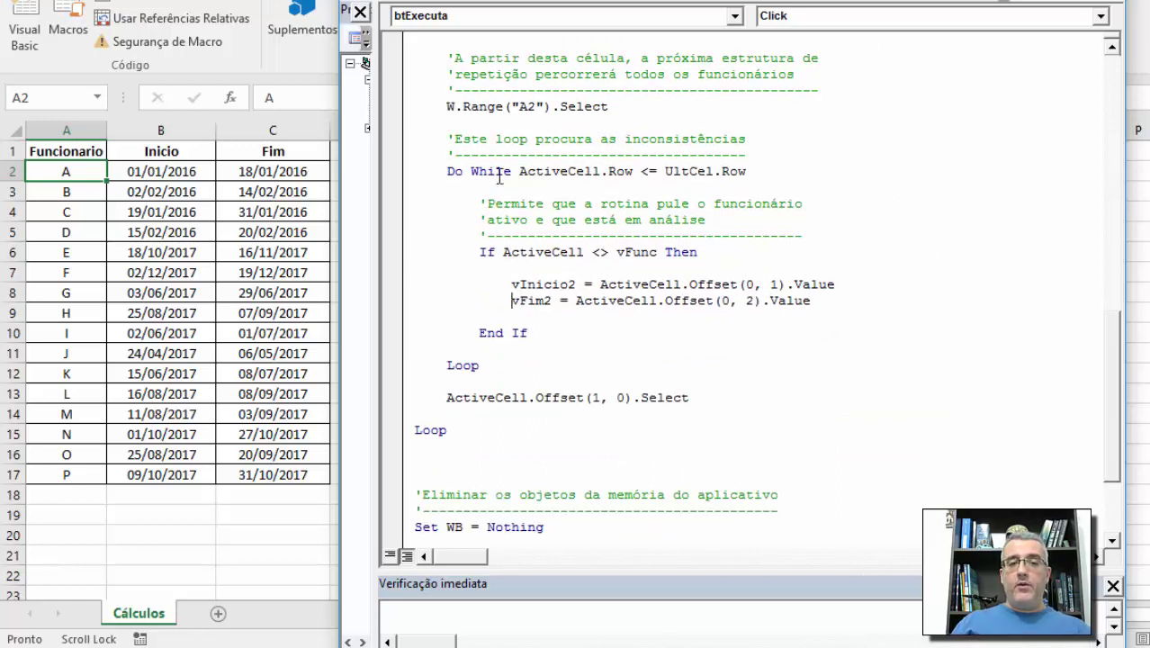
pyautogui.moveTo(479, 252); pyautogui.dragTo(698, 253)
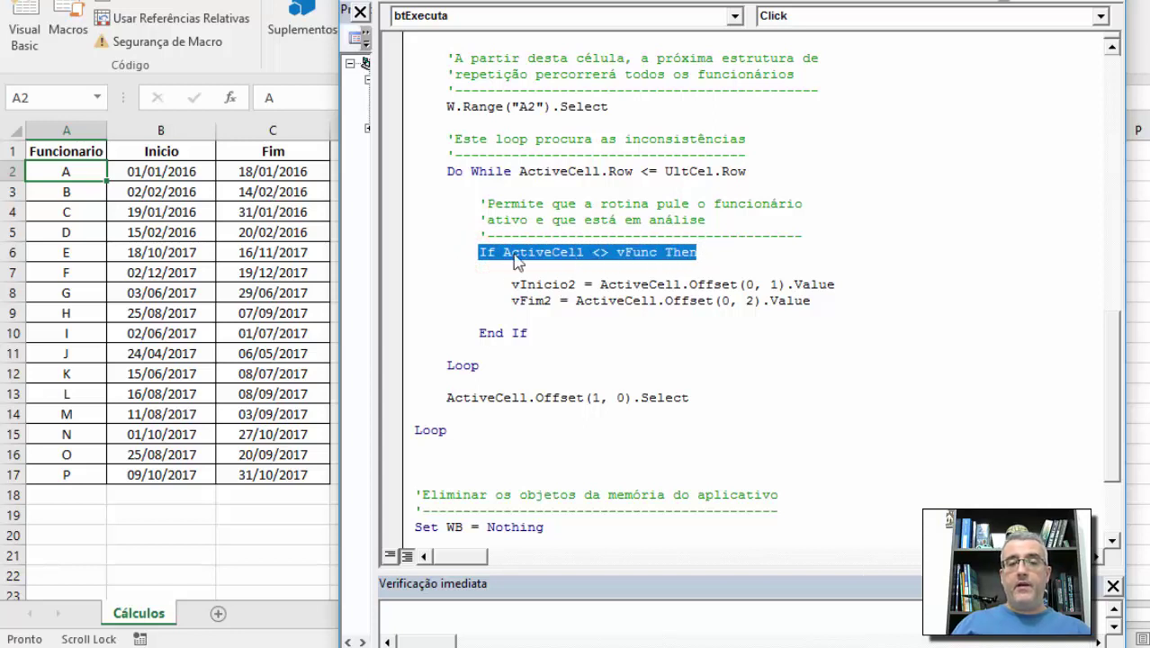
pyautogui.click(547, 254)
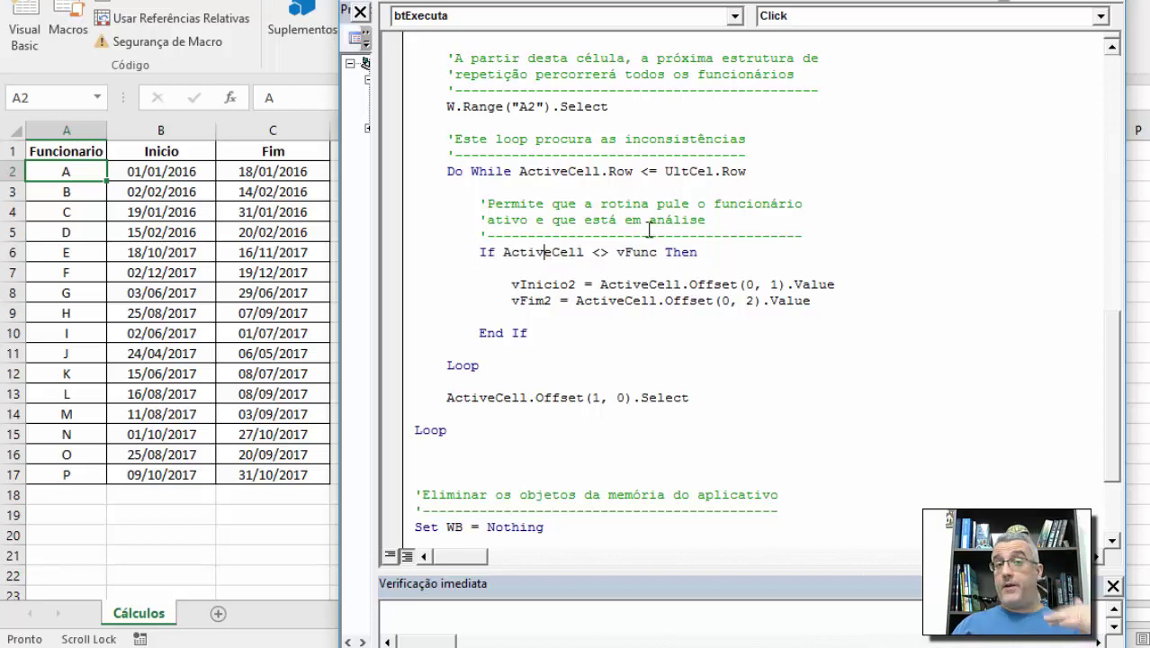
pyautogui.click(543, 335)
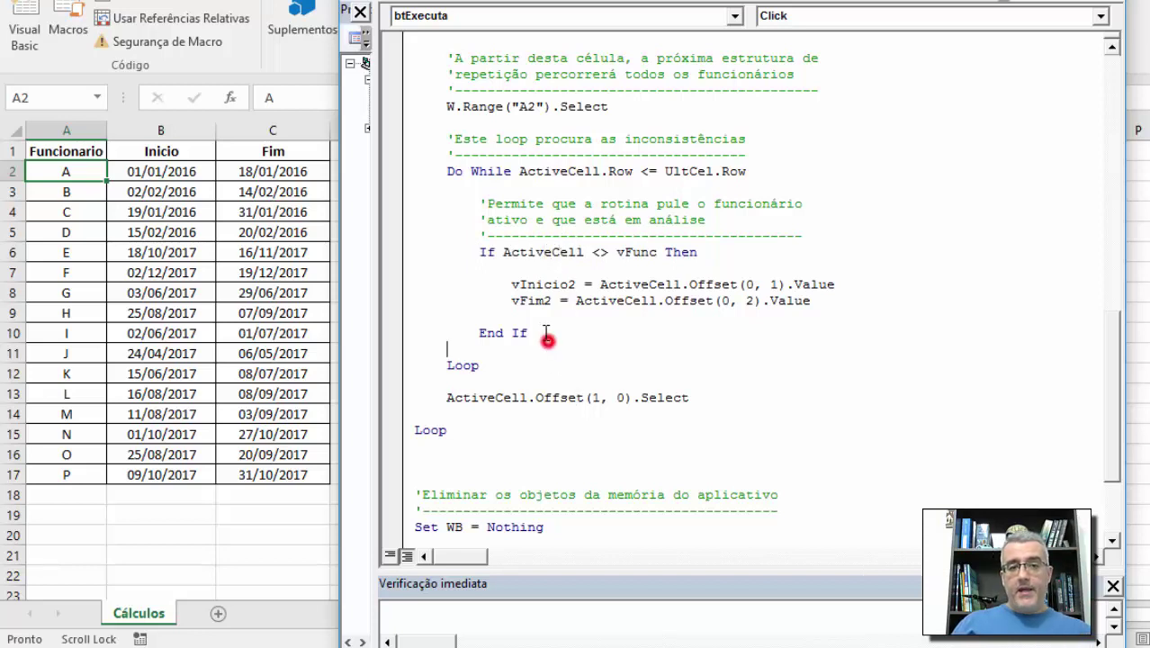
pyautogui.click(484, 313)
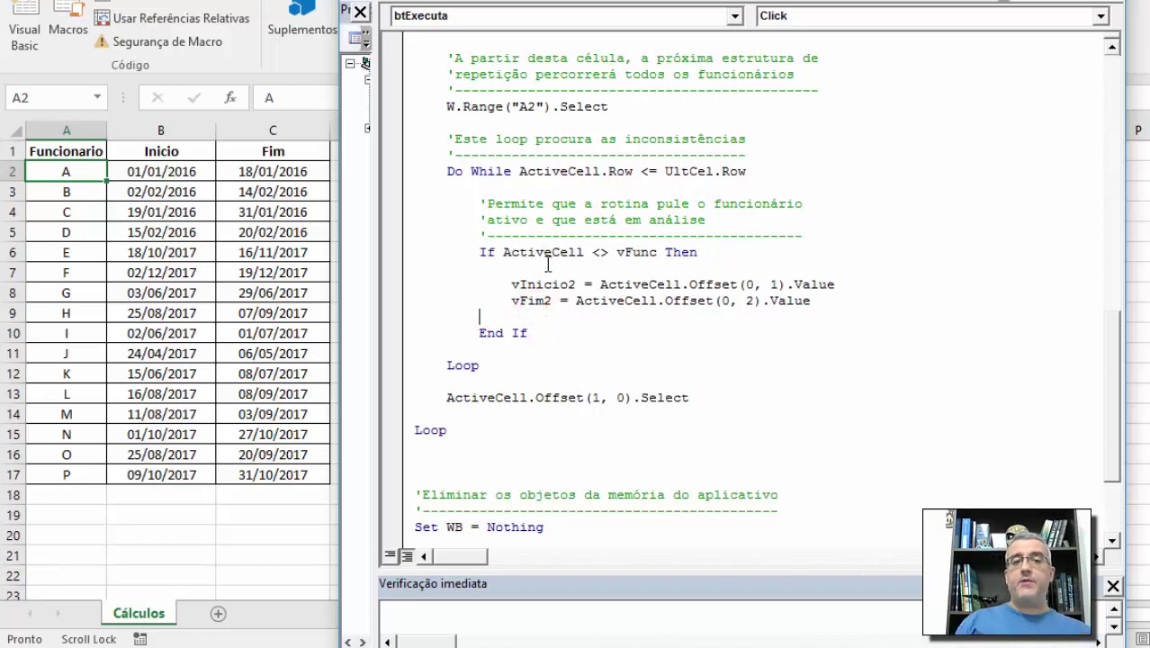
pyautogui.press('Return')
pyautogui.press('Return')
pyautogui.press('Return')
pyautogui.press('Up')
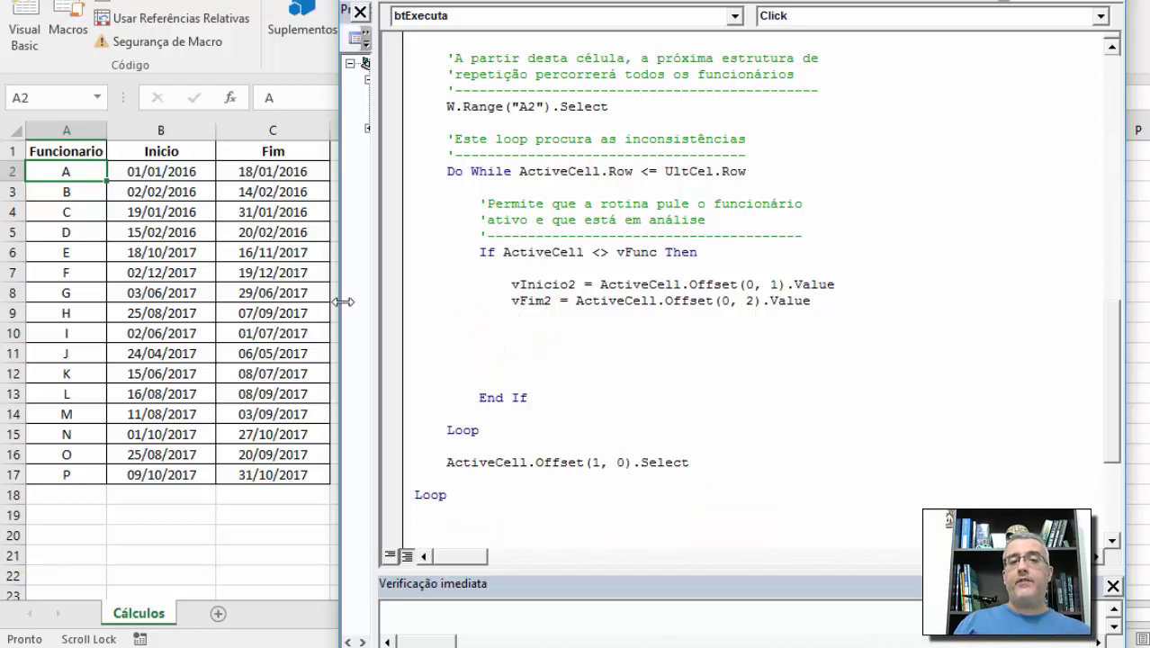
# Change the condition to If ActiveCell.Value <> vFunc Then
pyautogui.click(585, 252)
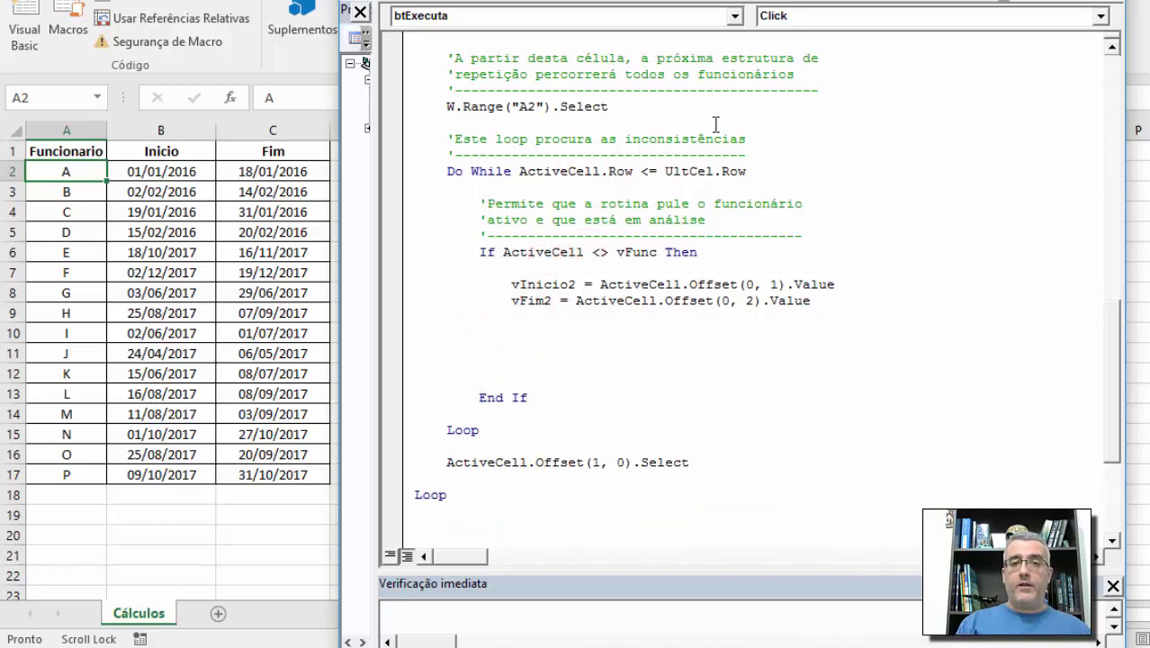
pyautogui.write('..val')
pyautogui.press('BackSpace')
pyautogui.press('BackSpace')
pyautogui.press('BackSpace')
pyautogui.write('value')
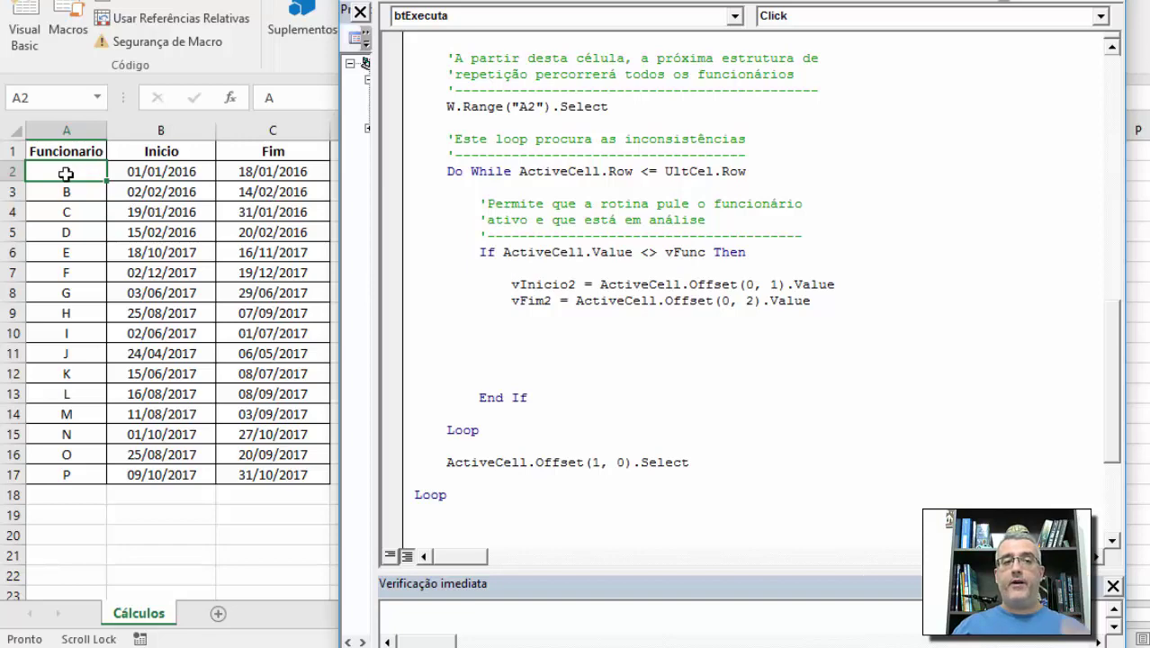
# Demonstrate editing cell A3 on the sheet, then cancel to keep B and return to the code
pyautogui.click(70, 196)
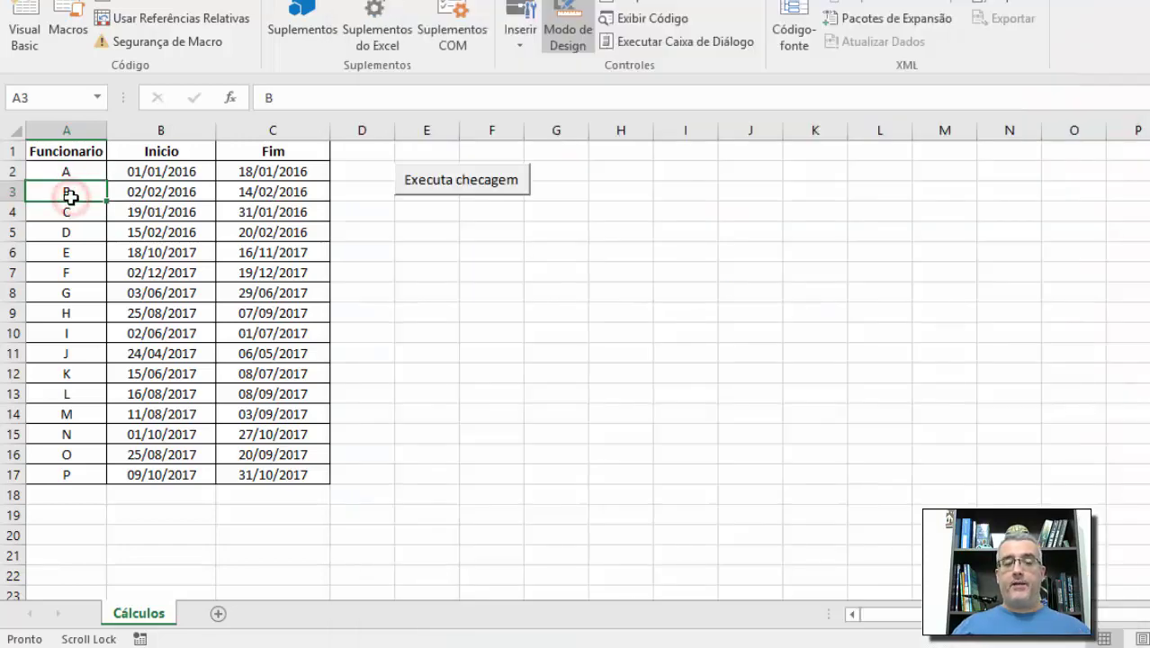
pyautogui.press('BackSpace')
pyautogui.hotkey('alt', 'F11')
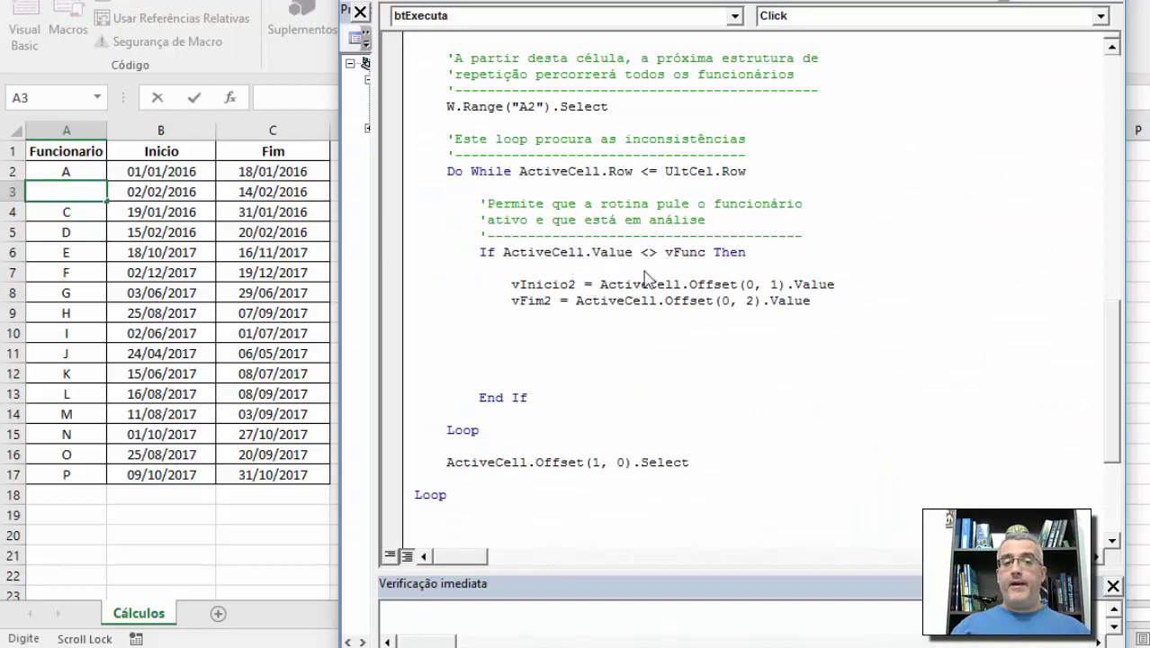
pyautogui.click(567, 279)
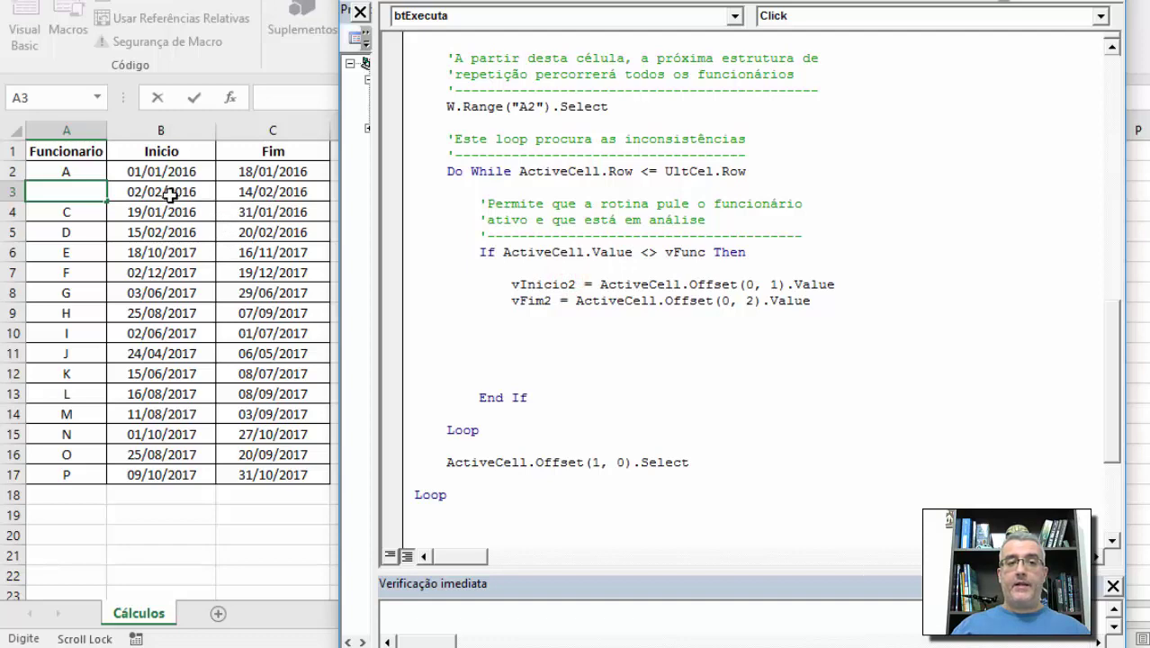
pyautogui.hotkey('alt', 'F11')
pyautogui.press('Escape')
pyautogui.hotkey('alt', 'F11')
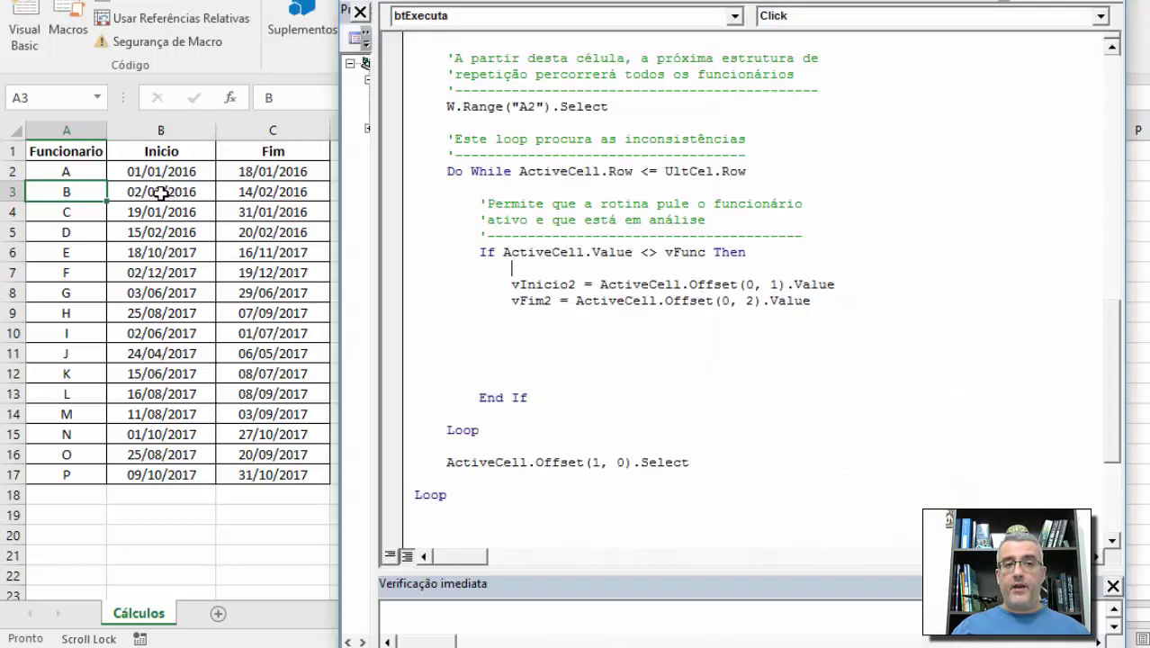
# Below vFim2, add the comment 'Checar se há conflito' with a dashed separator line
pyautogui.click(536, 318)
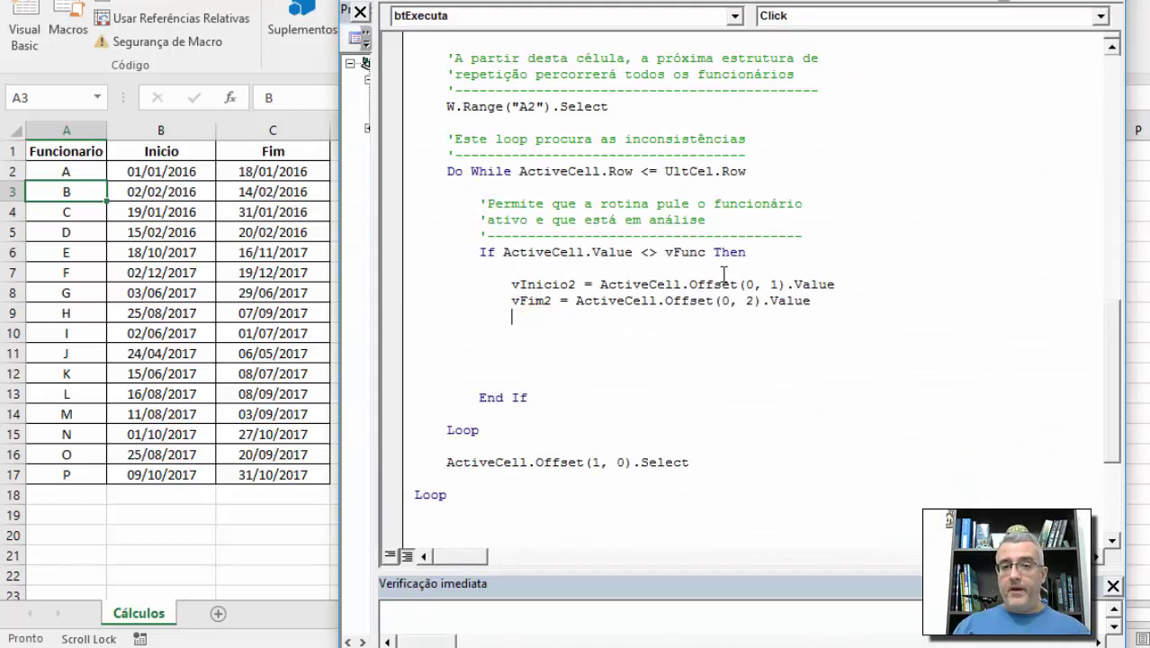
pyautogui.press('Return')
pyautogui.write("'Ch")
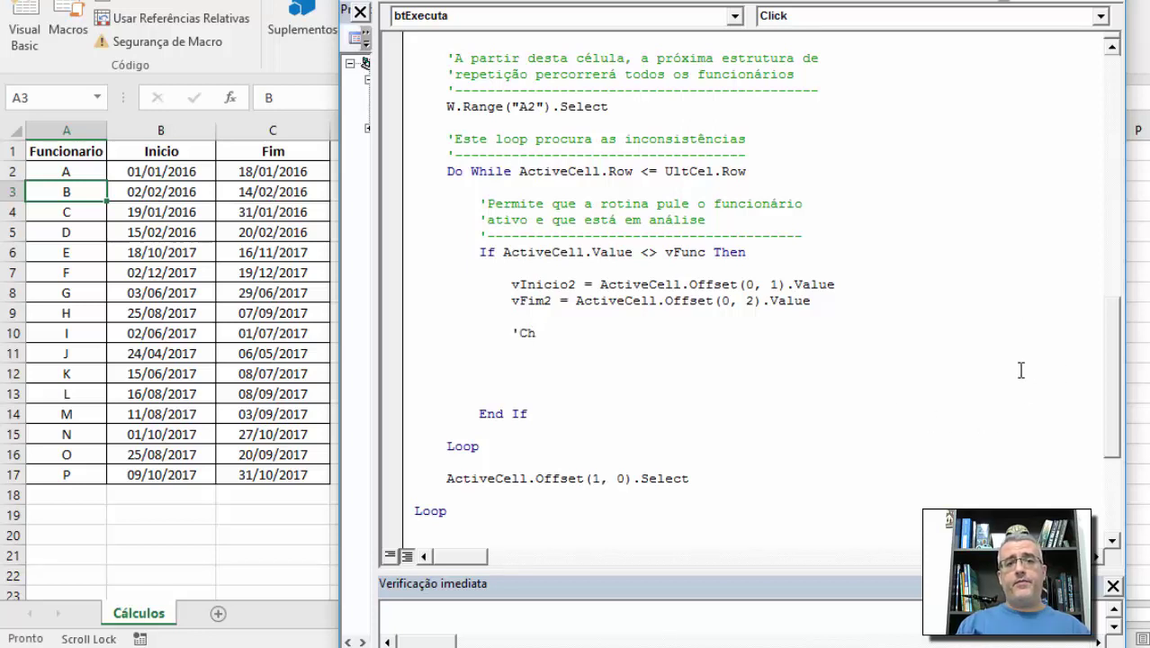
pyautogui.write('ecar')
pyautogui.write('jha')
pyautogui.press('BackSpace')
pyautogui.press('BackSpace')
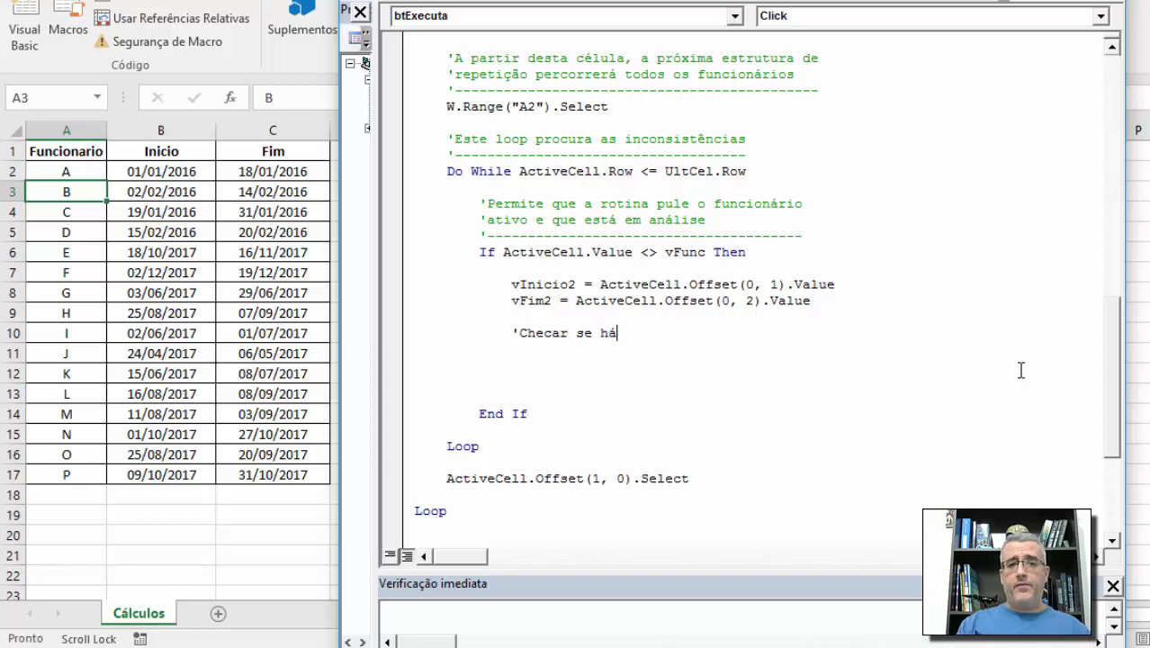
pyautogui.write('concl')
pyautogui.press('BackSpace')
pyautogui.press('BackSpace')
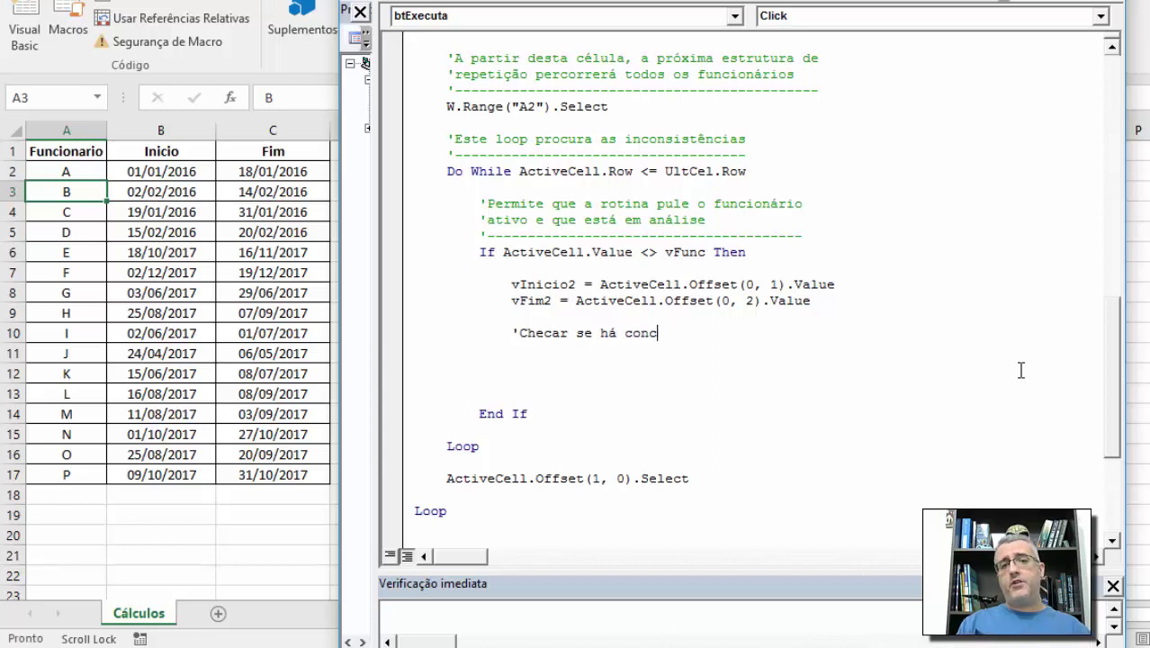
pyautogui.write('lig')
pyautogui.write('o')
pyautogui.press('Return')
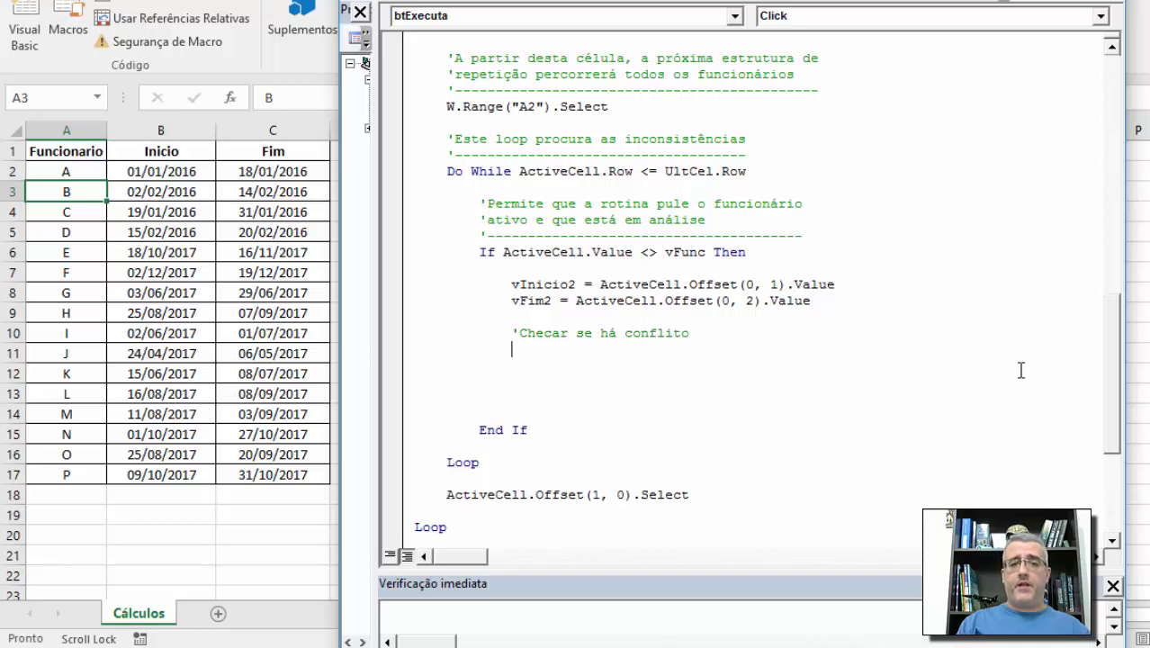
pyautogui.write("'---------------------")
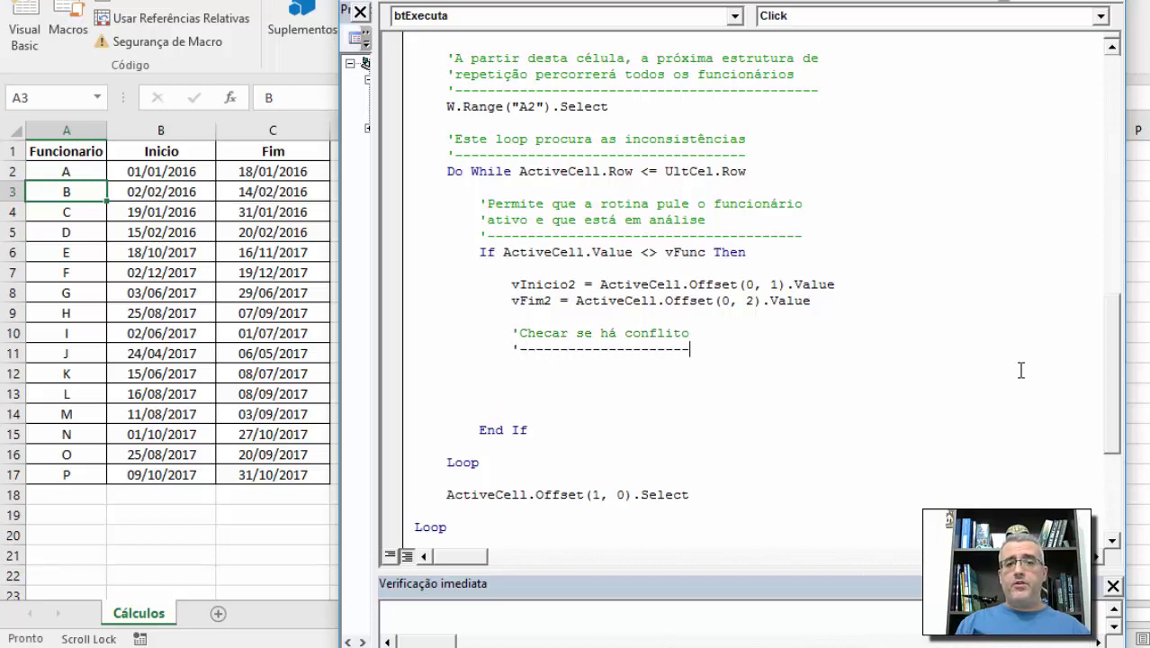
pyautogui.press('Return')
pyautogui.write('if')
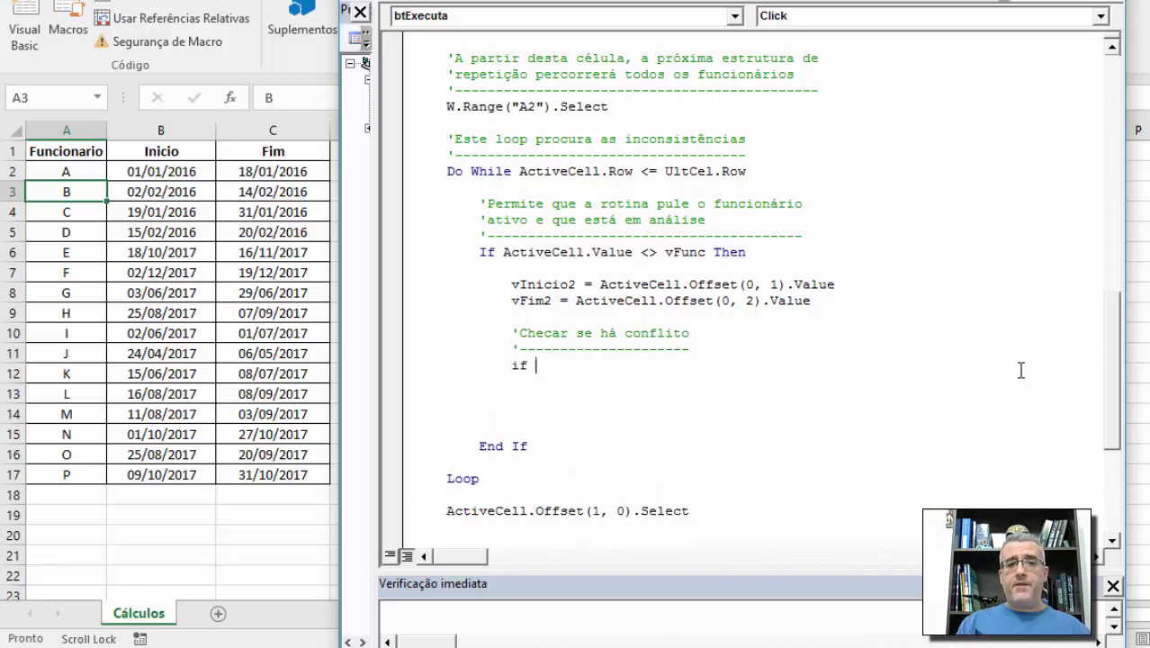
# Write If Not vInicio > vFim2 And _ Not vFim < vInicio2 Then, a blank line, and End If
pyautogui.write('not')
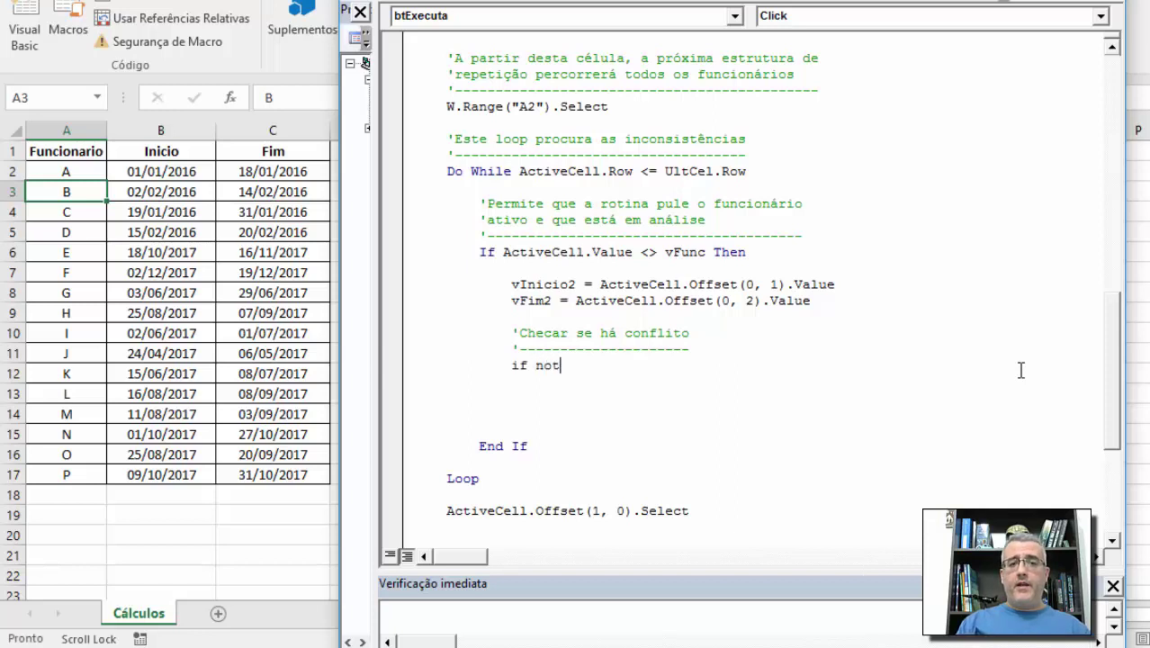
pyautogui.write(' vinicio : ')
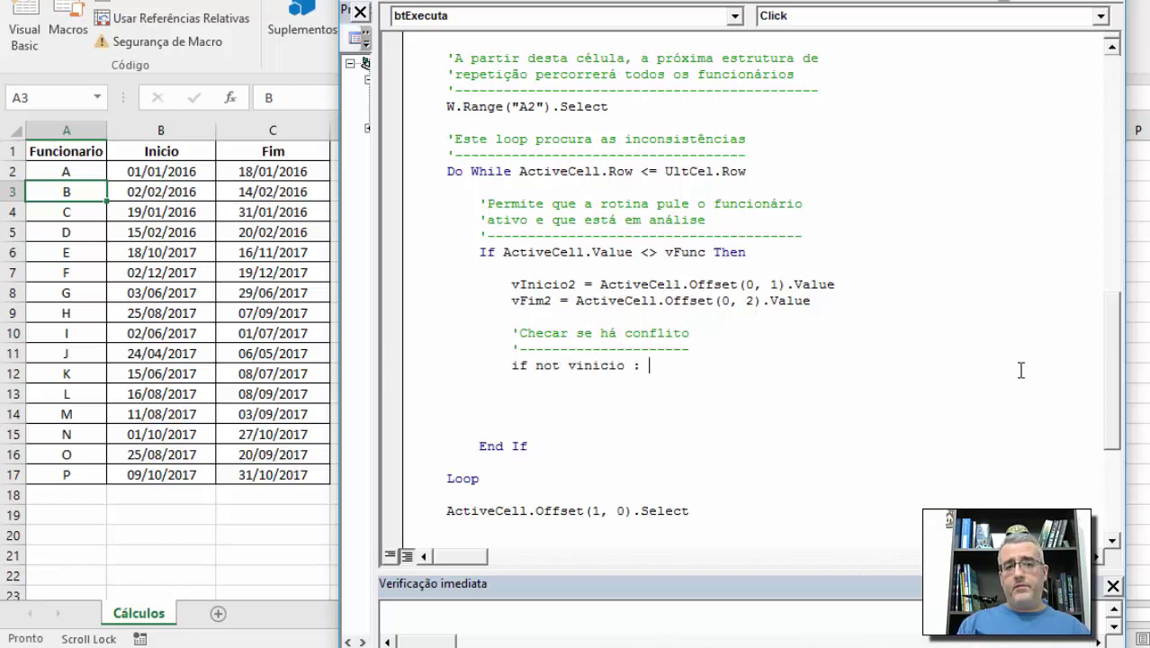
pyautogui.press('BackSpace')
pyautogui.press('BackSpace')
pyautogui.write('> ')
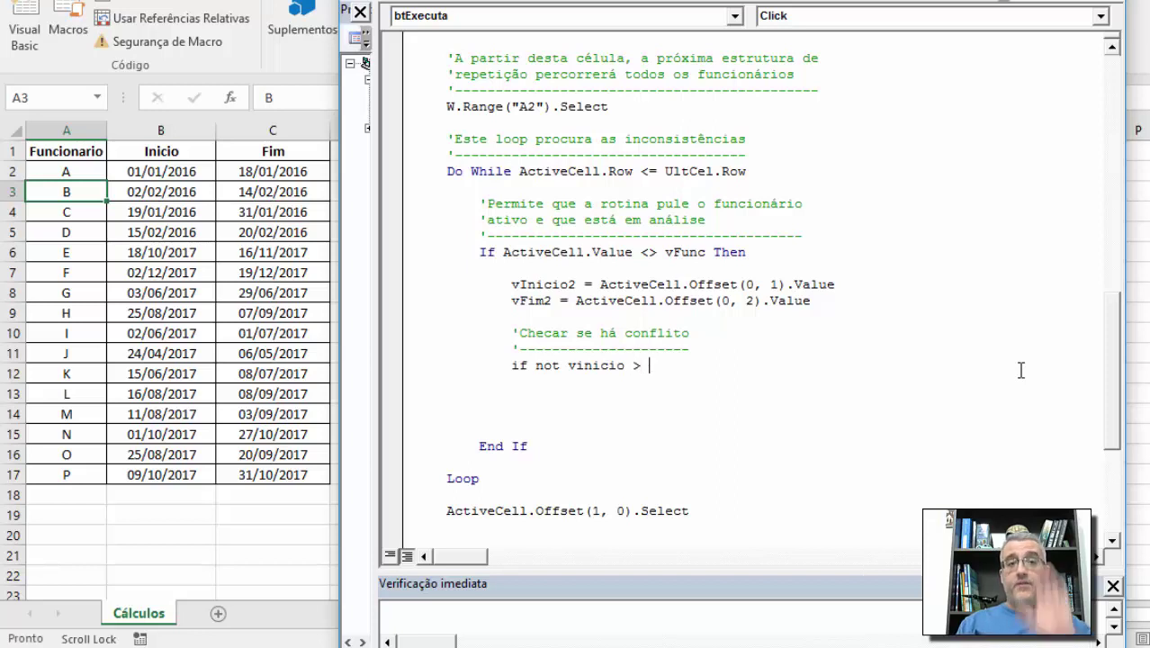
pyautogui.write('vfim')
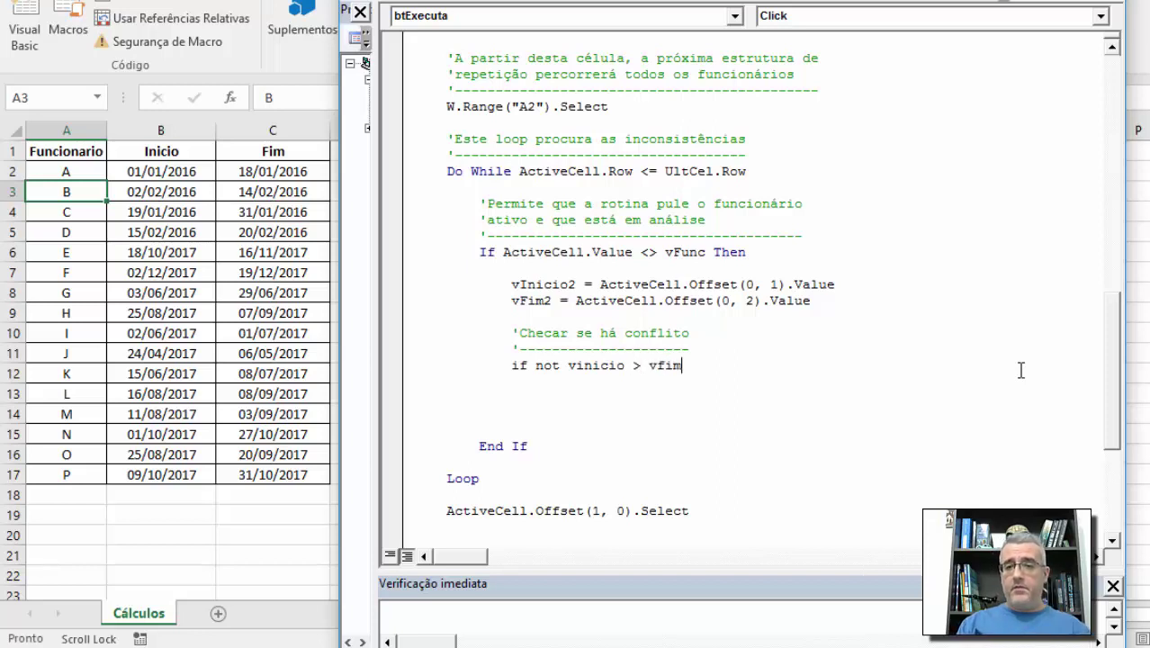
pyautogui.write('2 and not ')
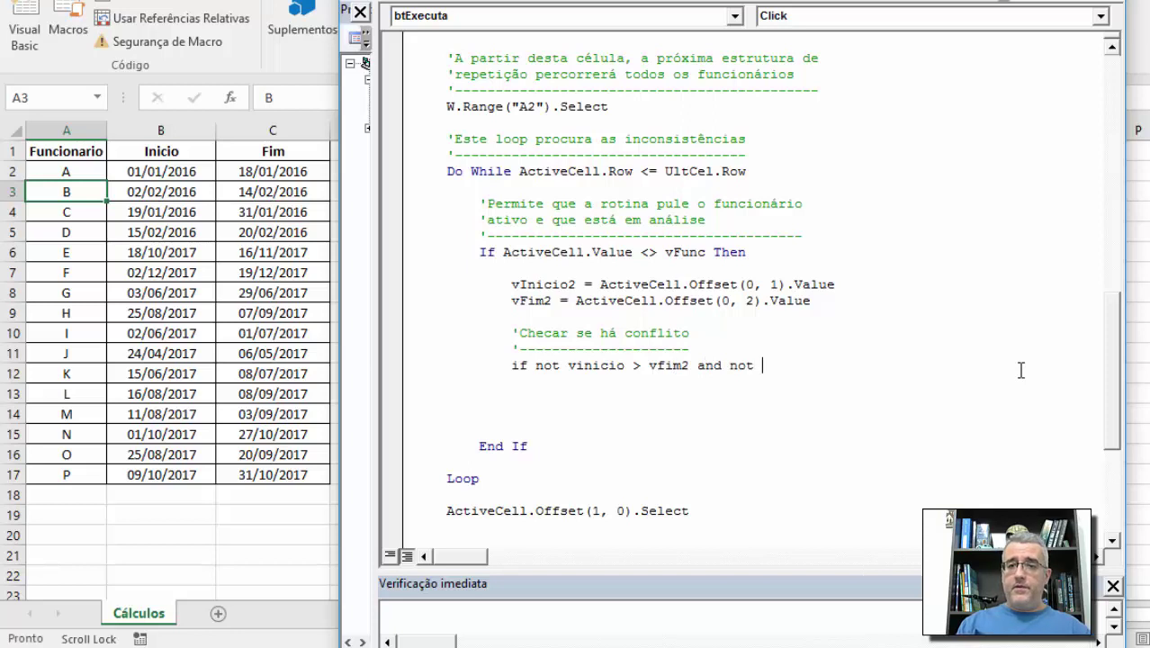
pyautogui.write('vfim')
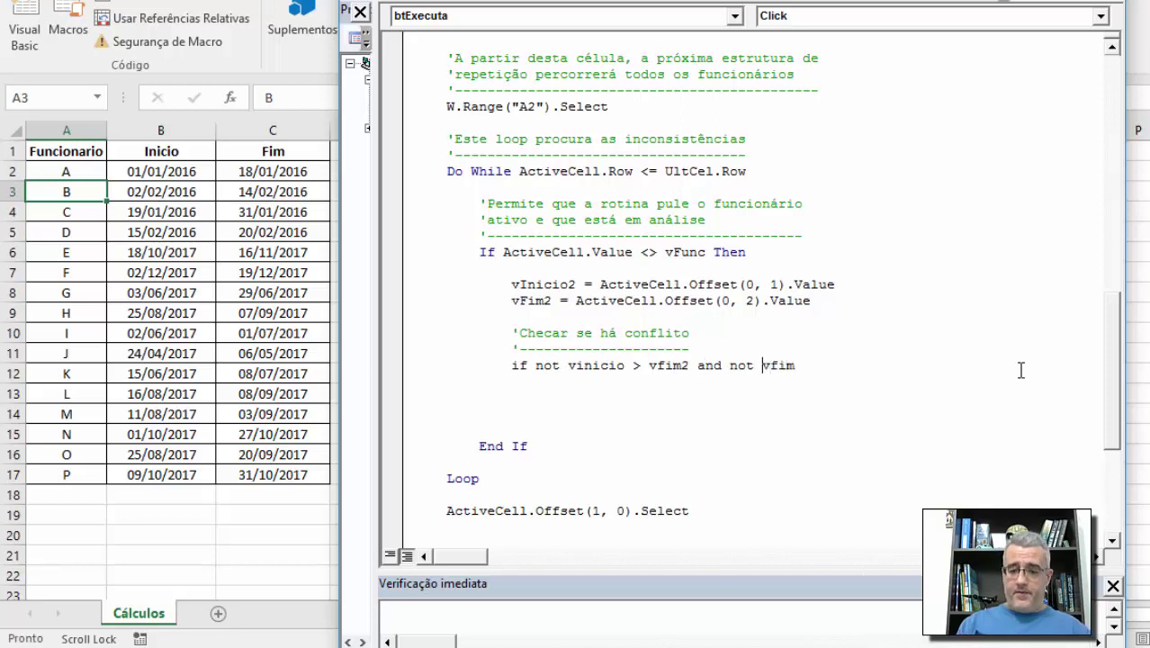
pyautogui.write('_')
pyautogui.press('Return')
pyautogui.press('space')
pyautogui.press('space')
pyautogui.press('space')
pyautogui.press('space')
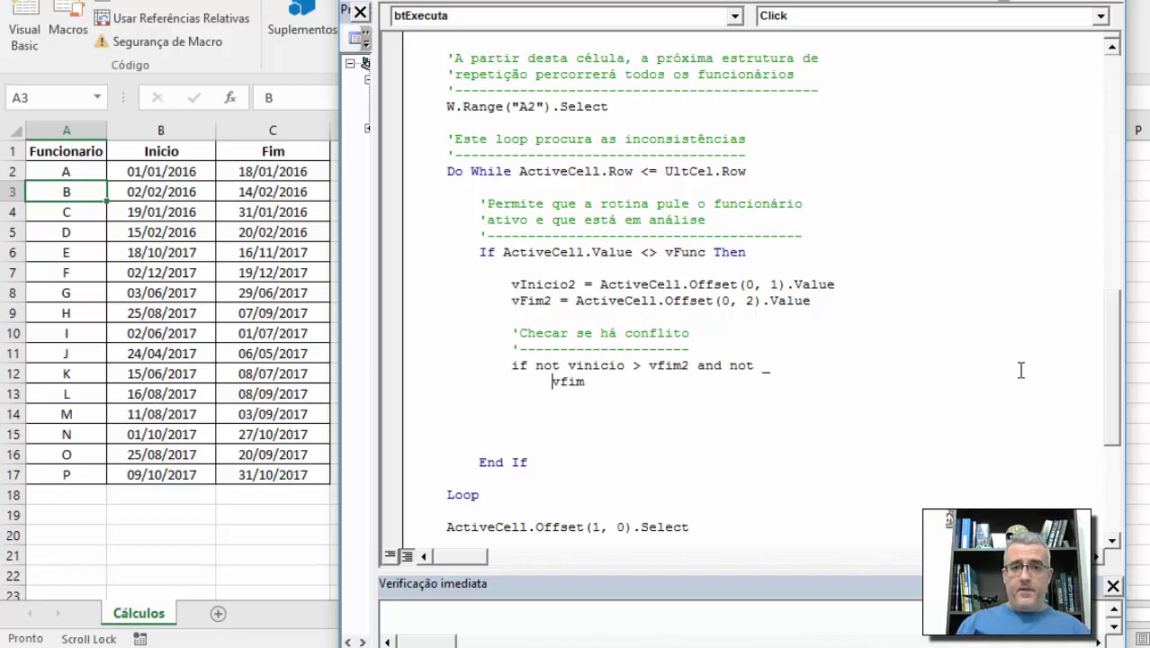
pyautogui.press('BackSpace')
pyautogui.press('BackSpace')
pyautogui.press('BackSpace')
pyautogui.write('m')
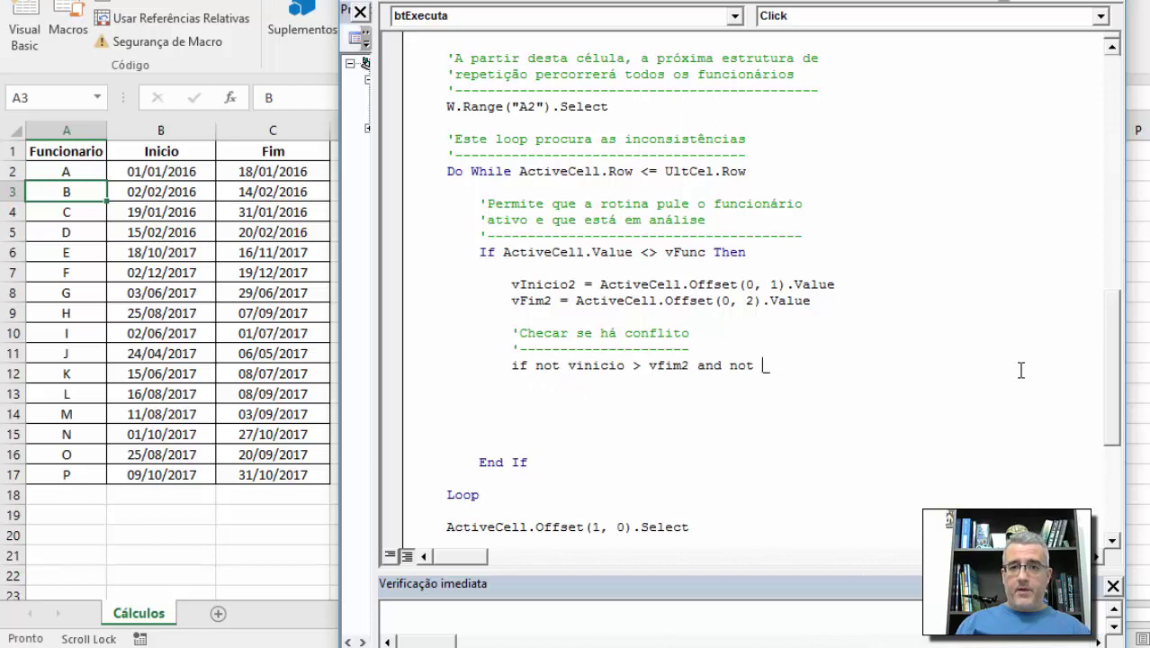
pyautogui.write('_')
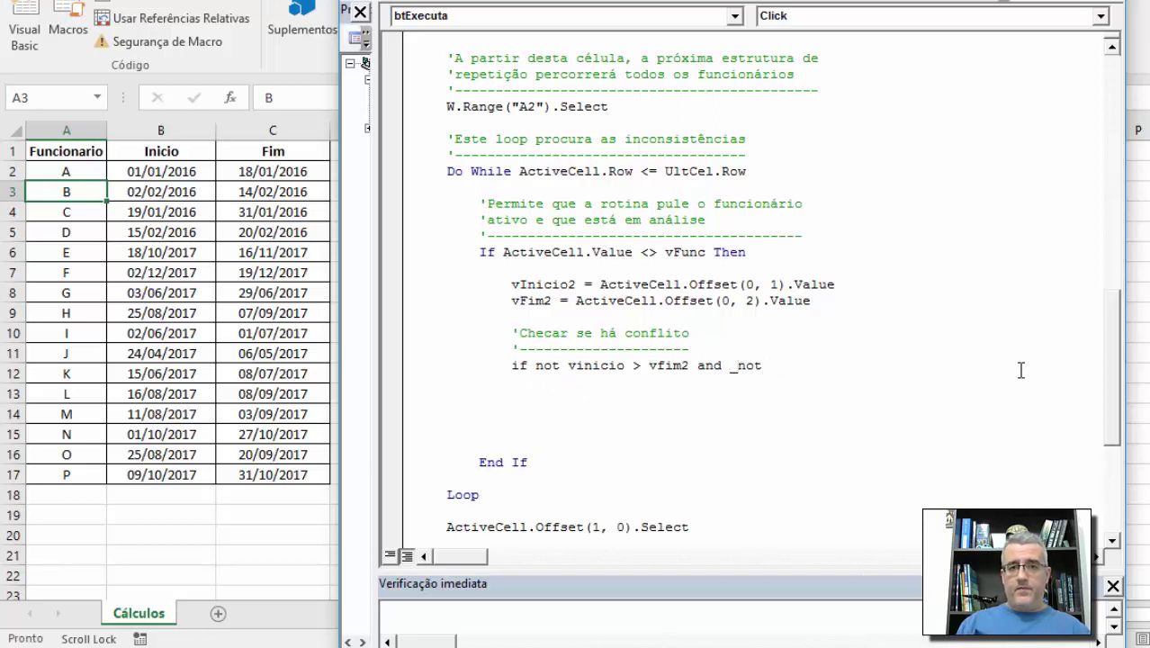
pyautogui.press('Return')
pyautogui.press('space')
pyautogui.press('space')
pyautogui.press('space')
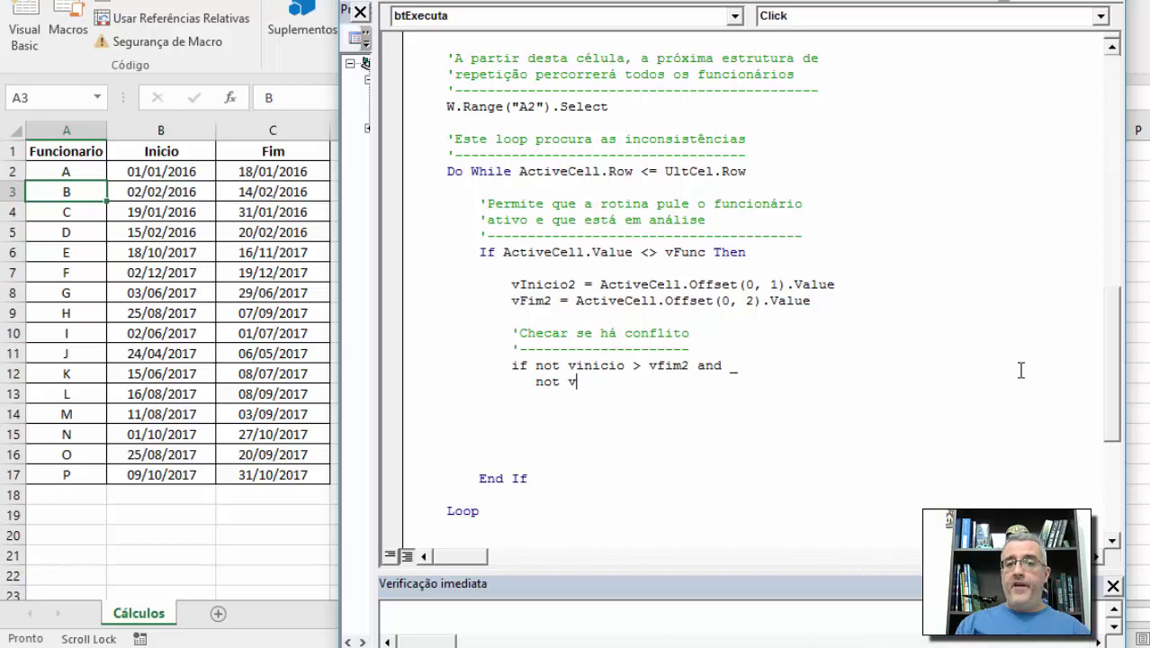
pyautogui.write('fim ')
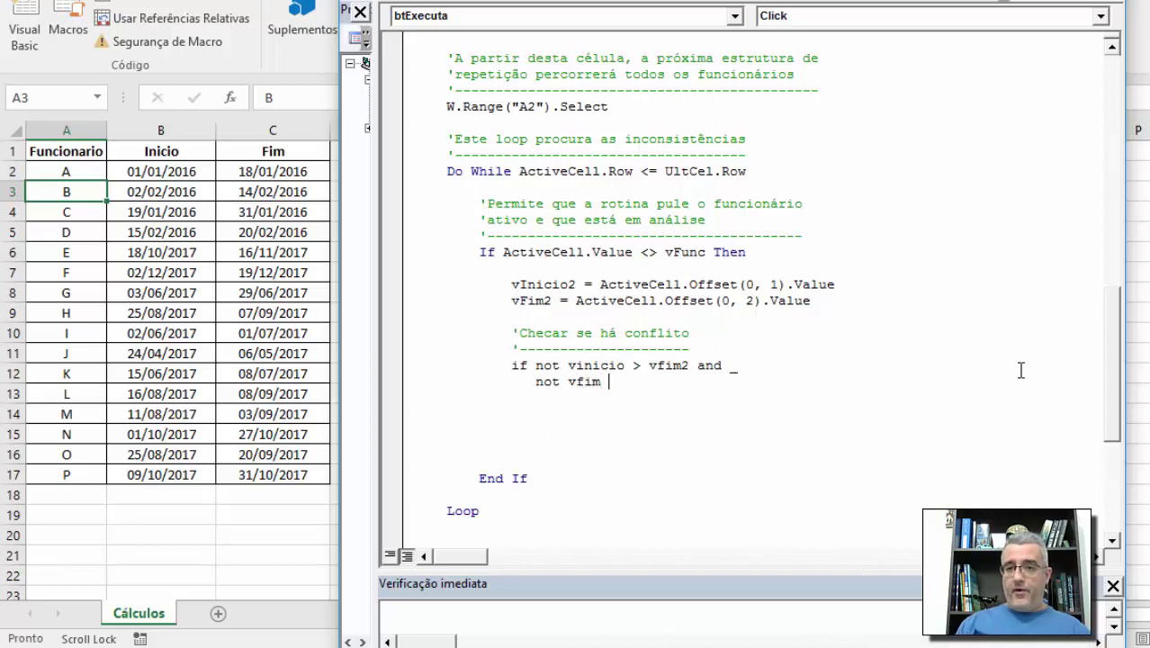
pyautogui.write('< vi')
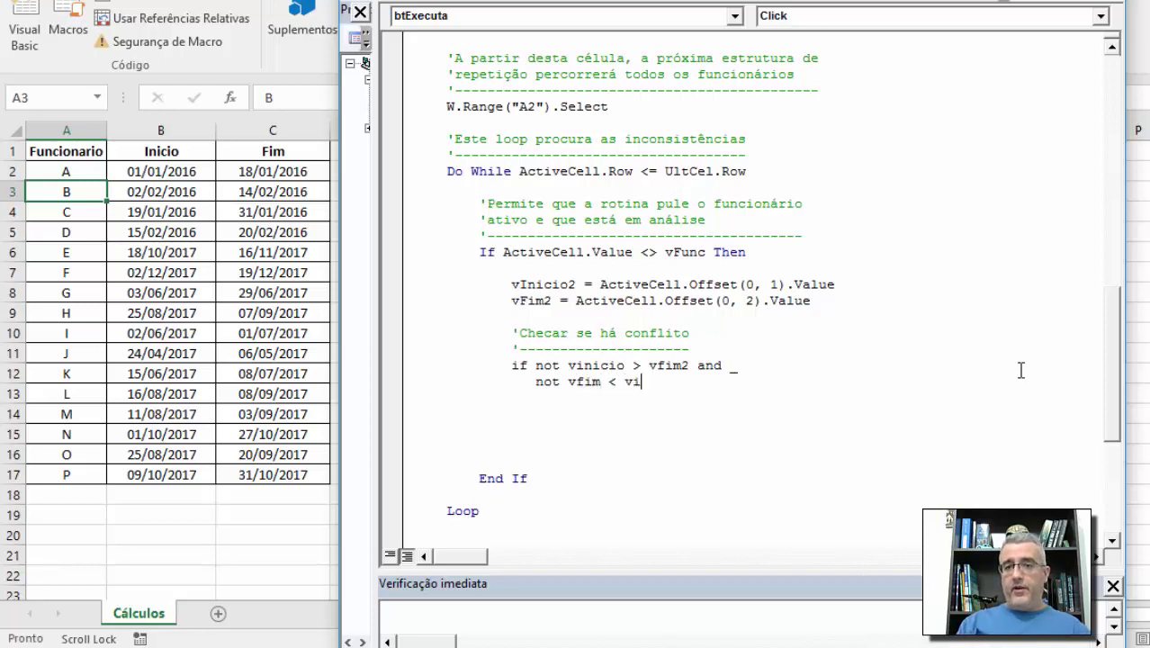
pyautogui.write('nicio2Then')
pyautogui.press('Return')
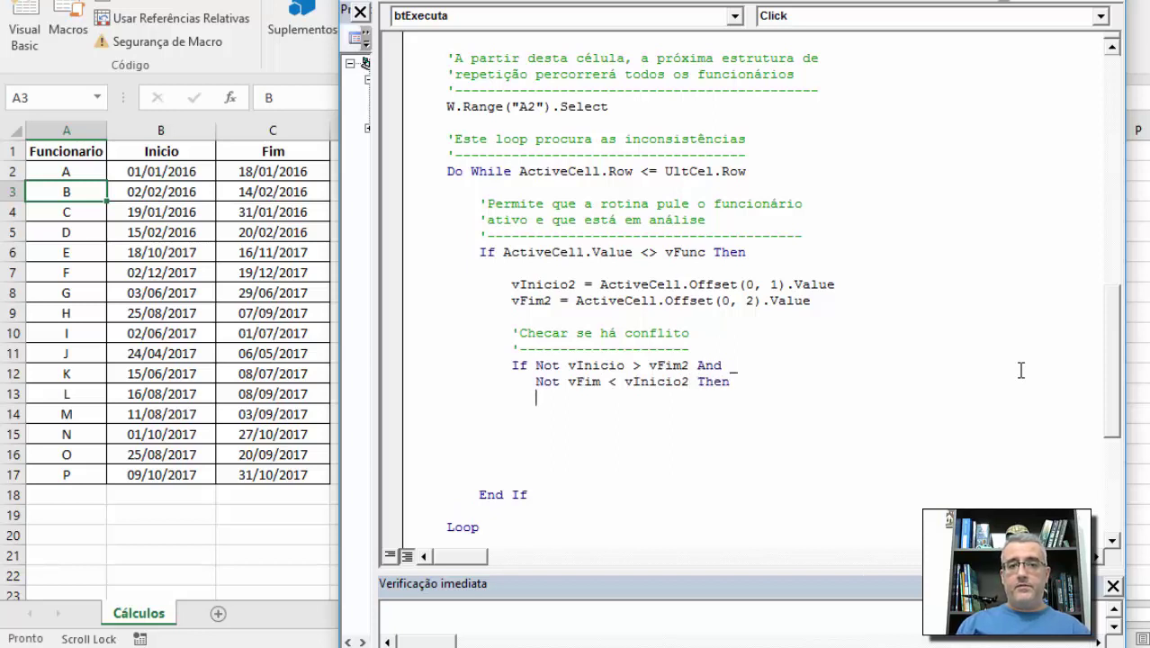
pyautogui.press('Return')
pyautogui.press('Return')
pyautogui.write('end if')
pyautogui.press('Up')
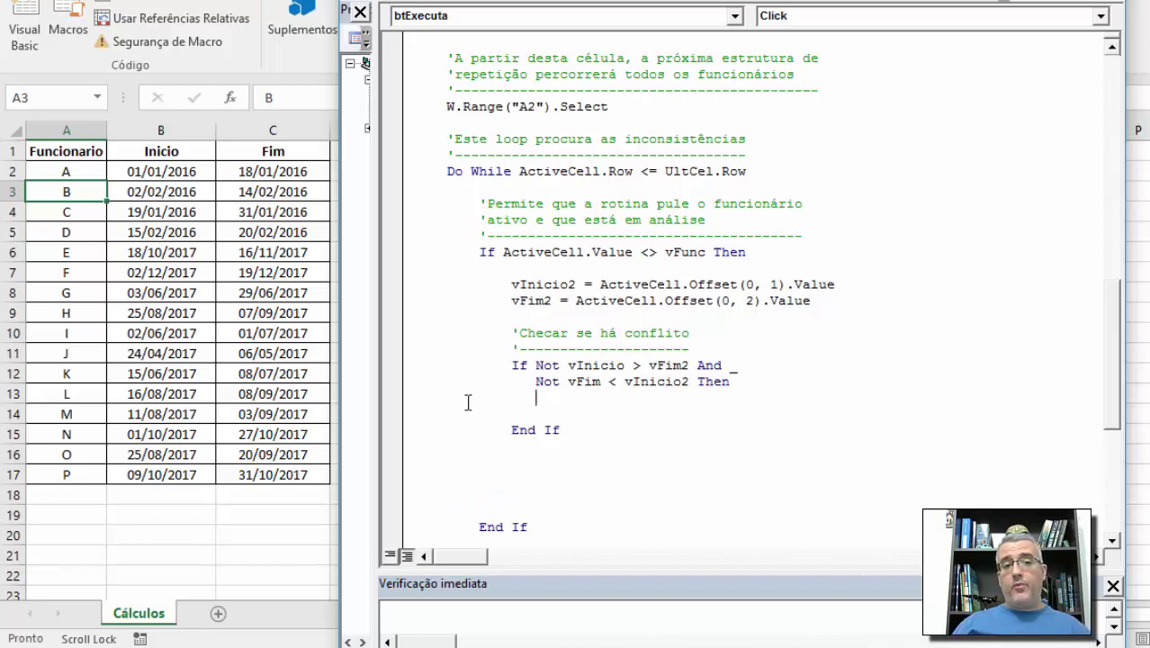
pyautogui.press('Return')
pyautogui.press('Return')
pyautogui.press('Return')
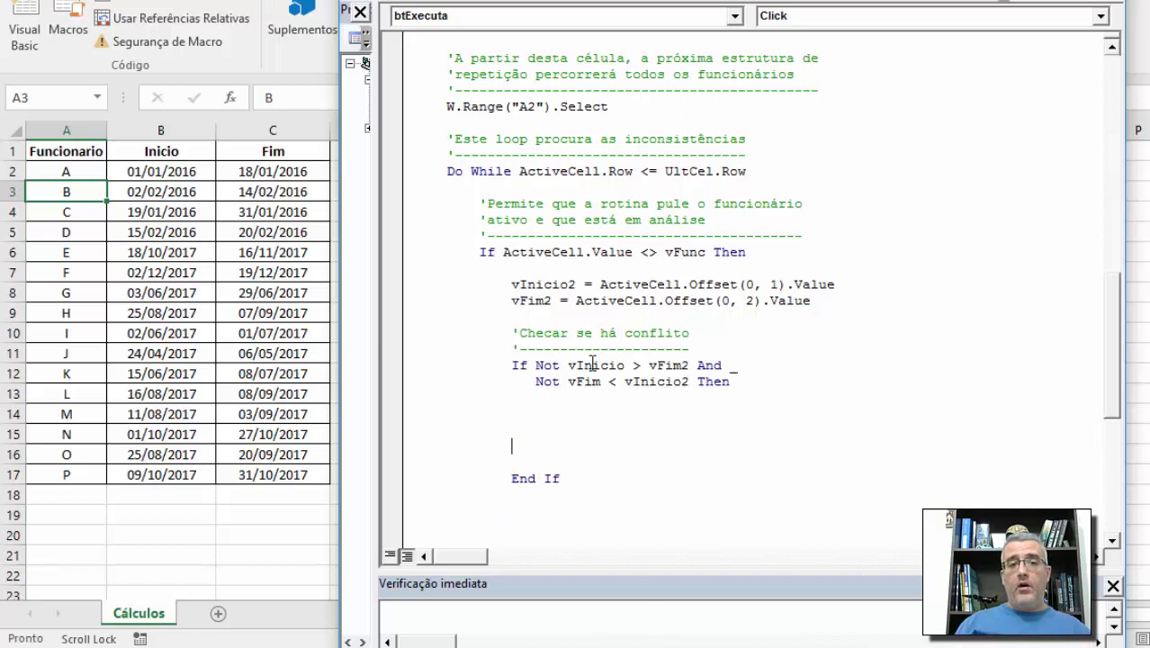
pyautogui.press('Return')
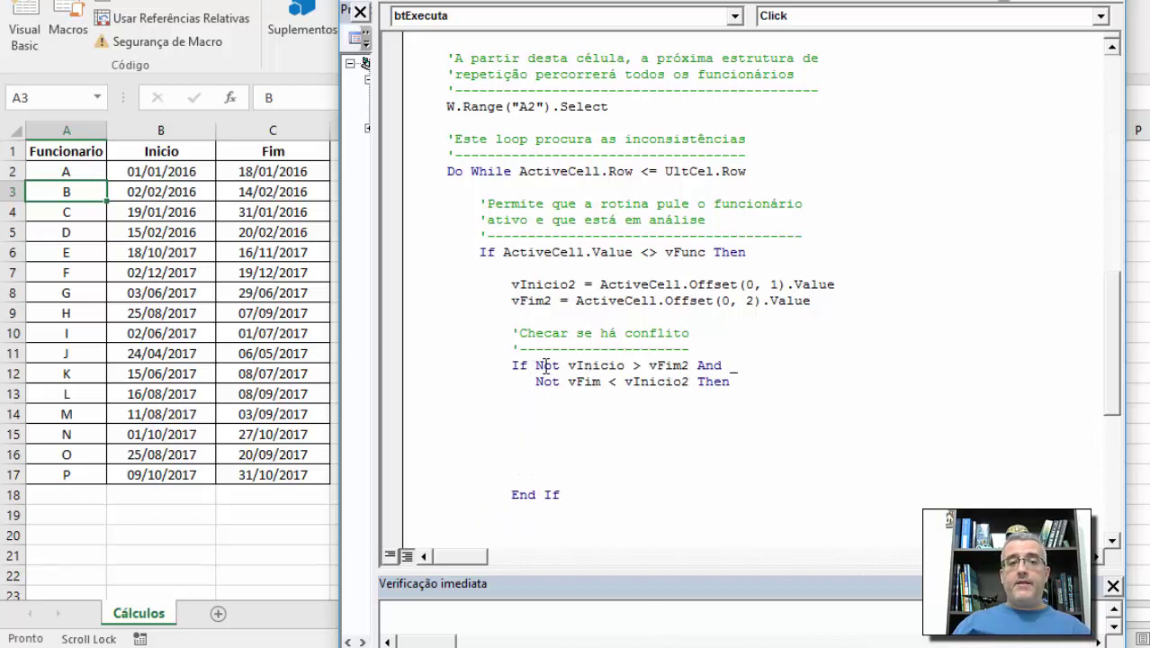
pyautogui.doubleClick(546, 365)
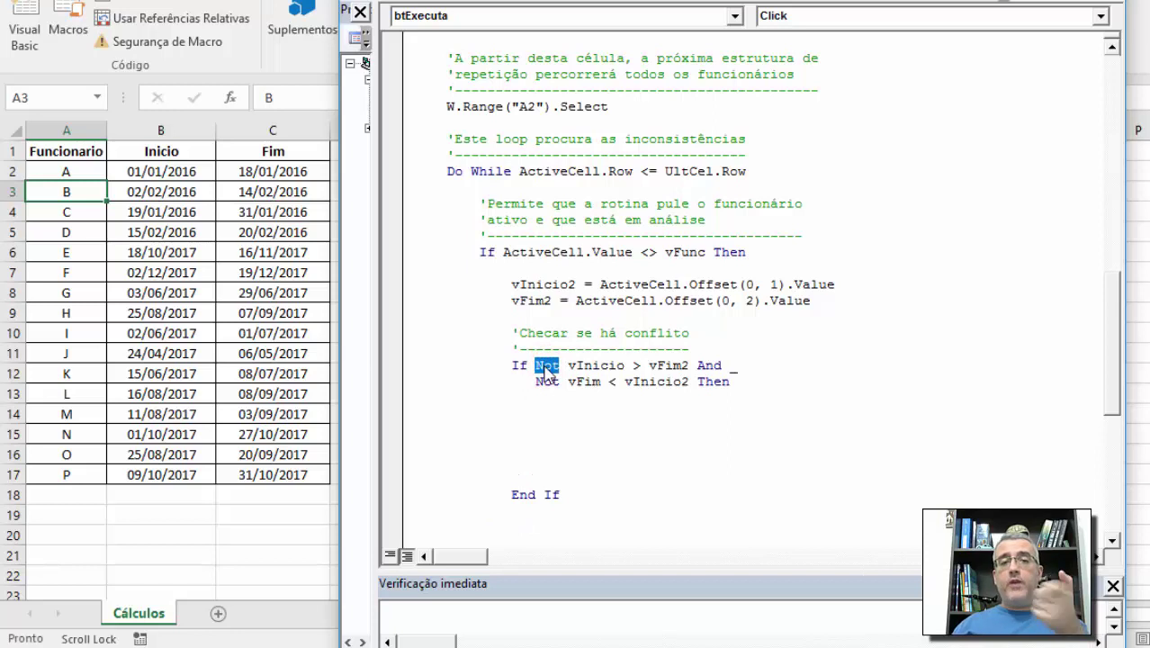
pyautogui.click(637, 376)
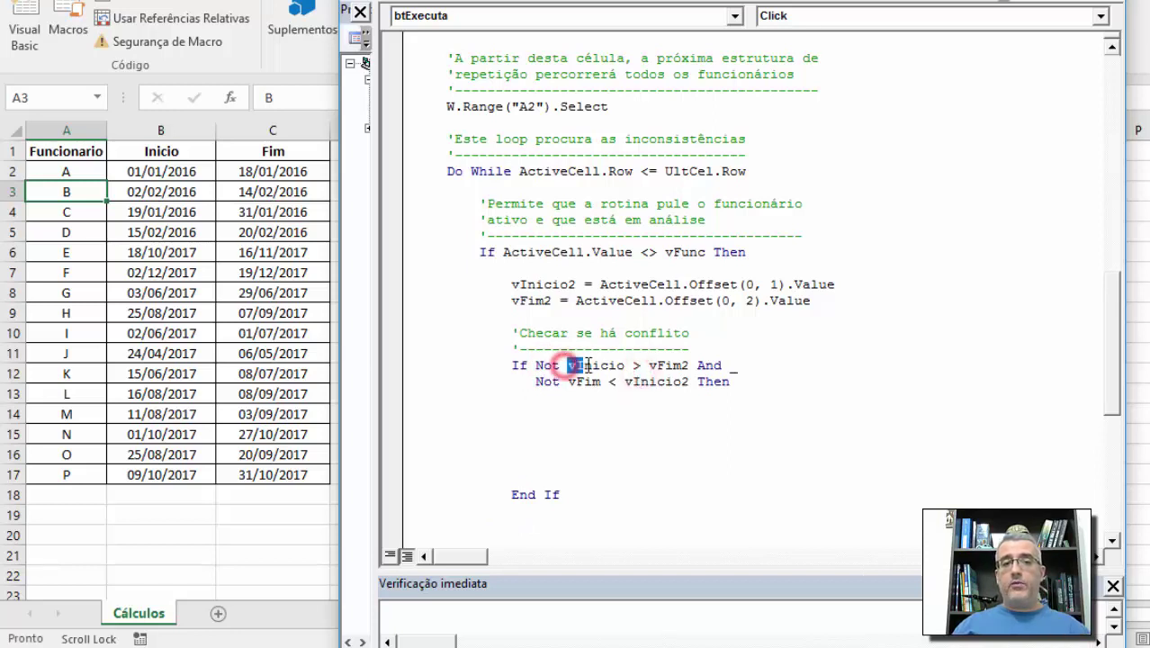
pyautogui.moveTo(568, 365); pyautogui.dragTo(625, 366)
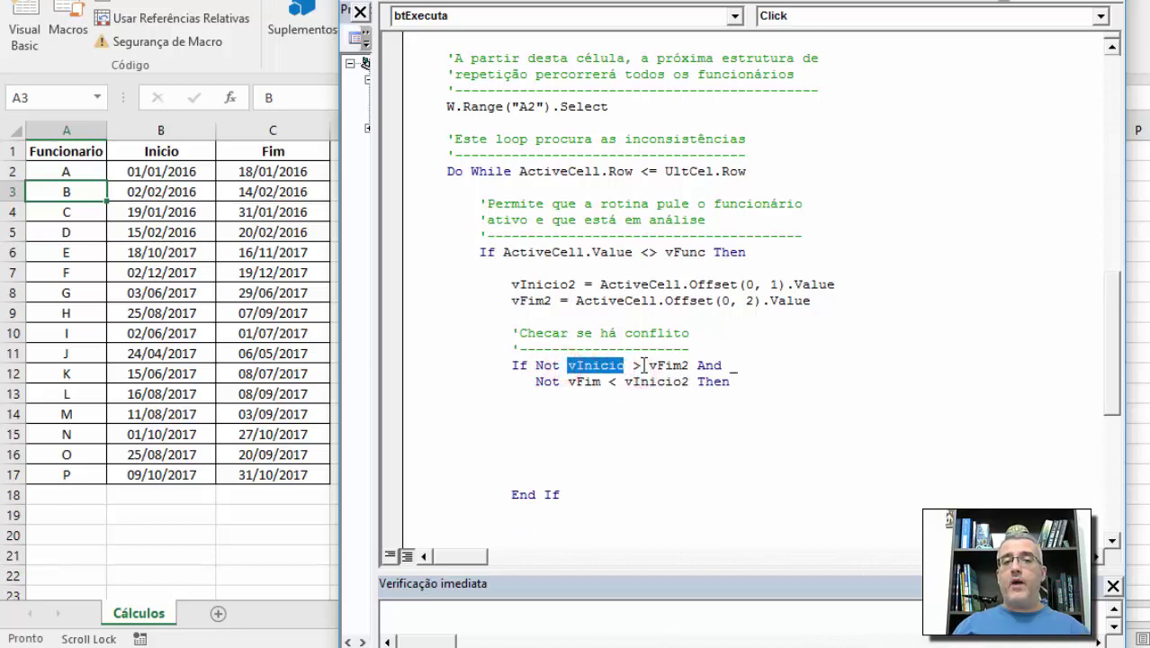
pyautogui.click(643, 366)
pyautogui.moveTo(661, 368); pyautogui.dragTo(649, 365)
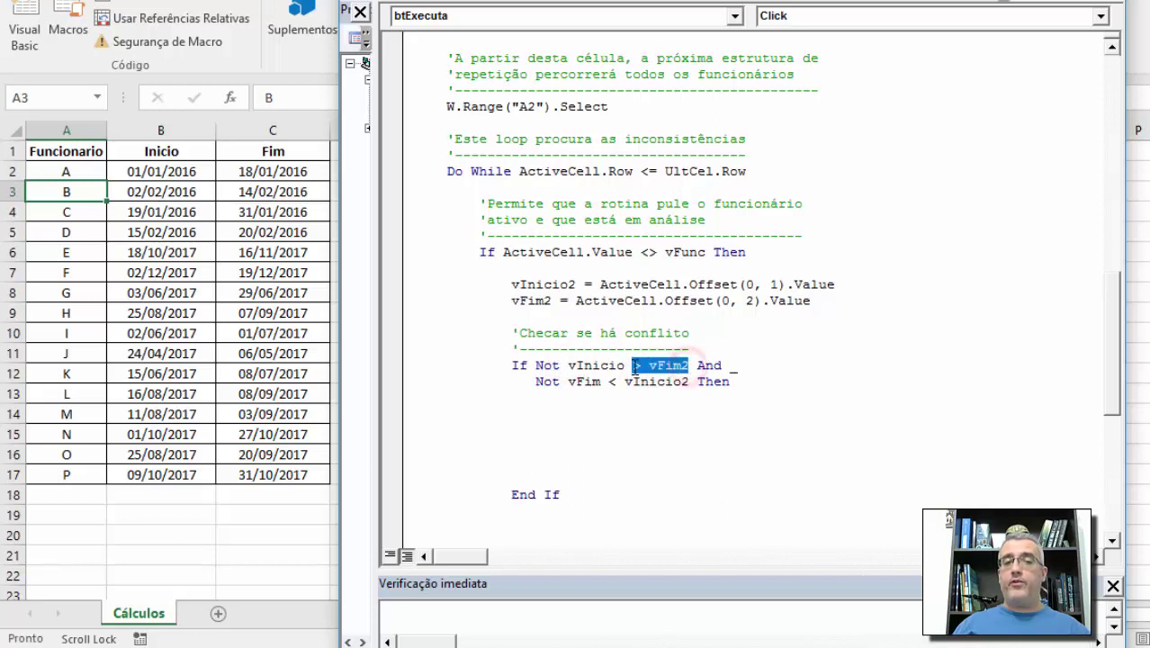
pyautogui.click(655, 366)
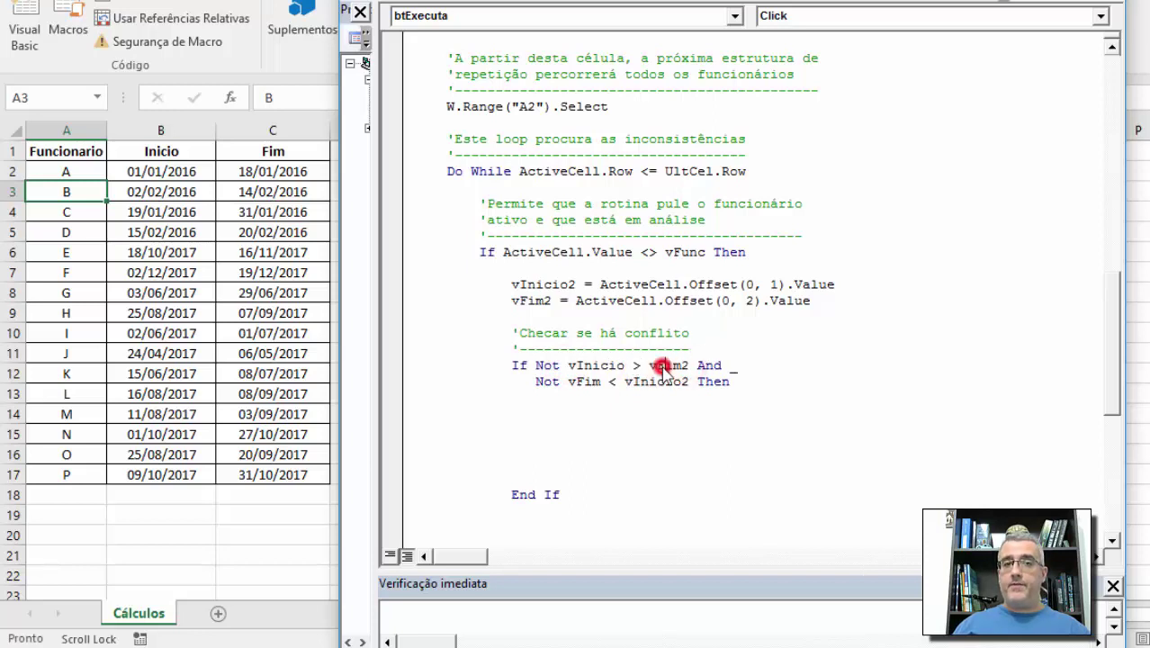
pyautogui.click(551, 366)
pyautogui.click(620, 365)
pyautogui.click(573, 367)
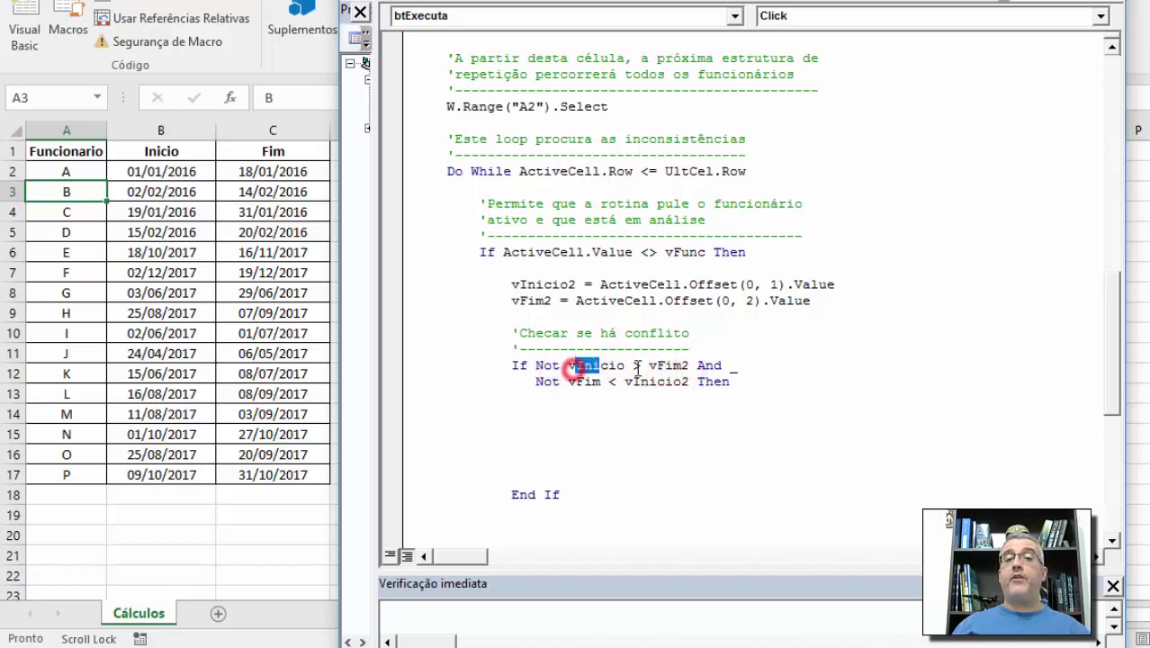
pyautogui.click(650, 365)
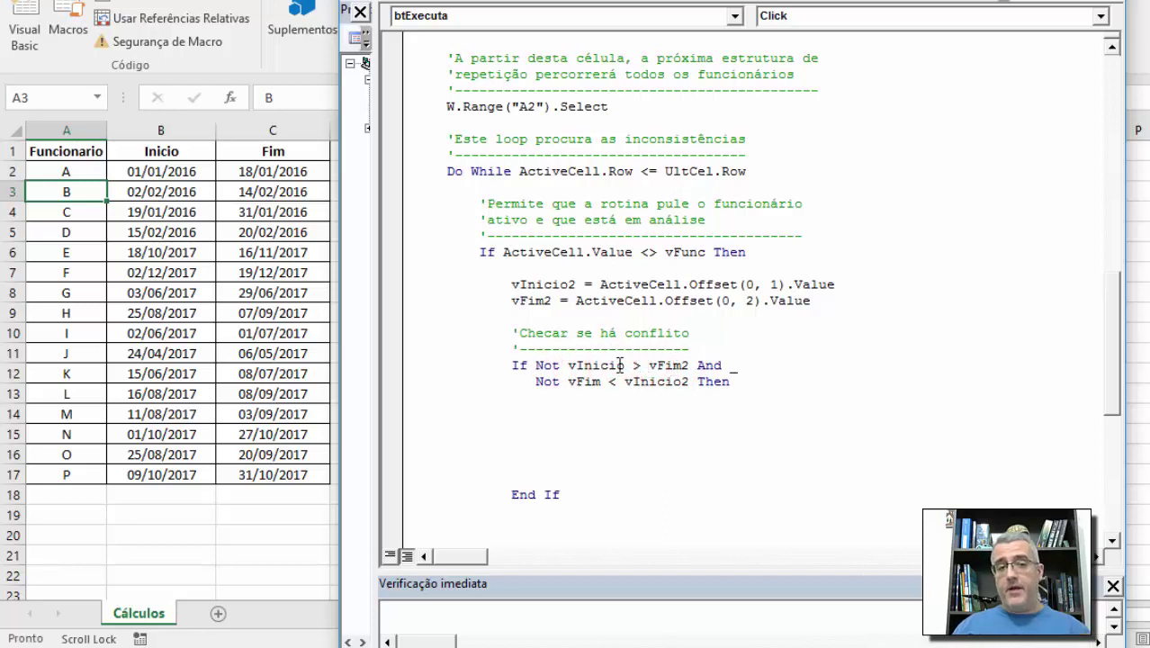
pyautogui.click(549, 382)
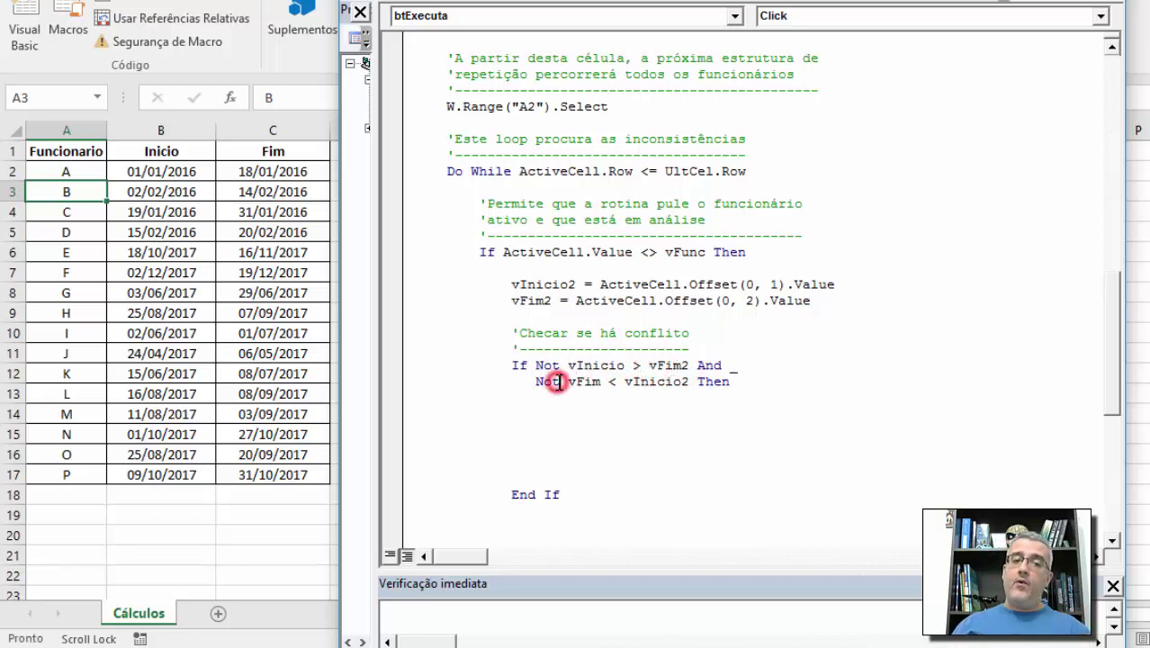
pyautogui.click(592, 381)
pyautogui.click(633, 382)
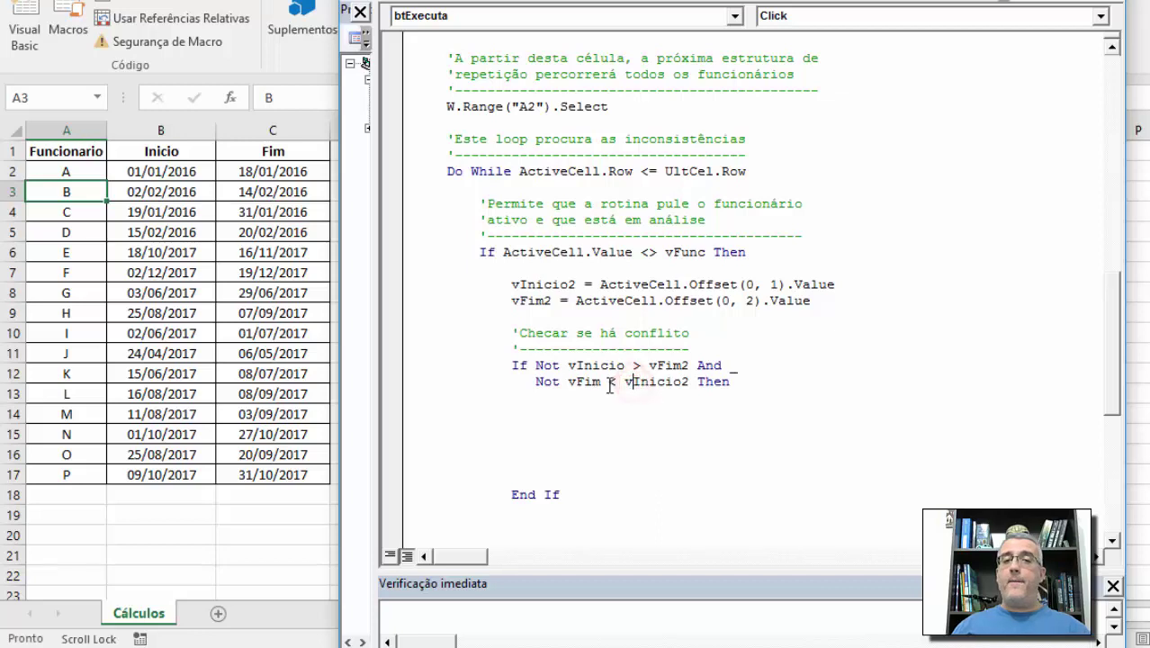
pyautogui.click(551, 414)
pyautogui.write("'")
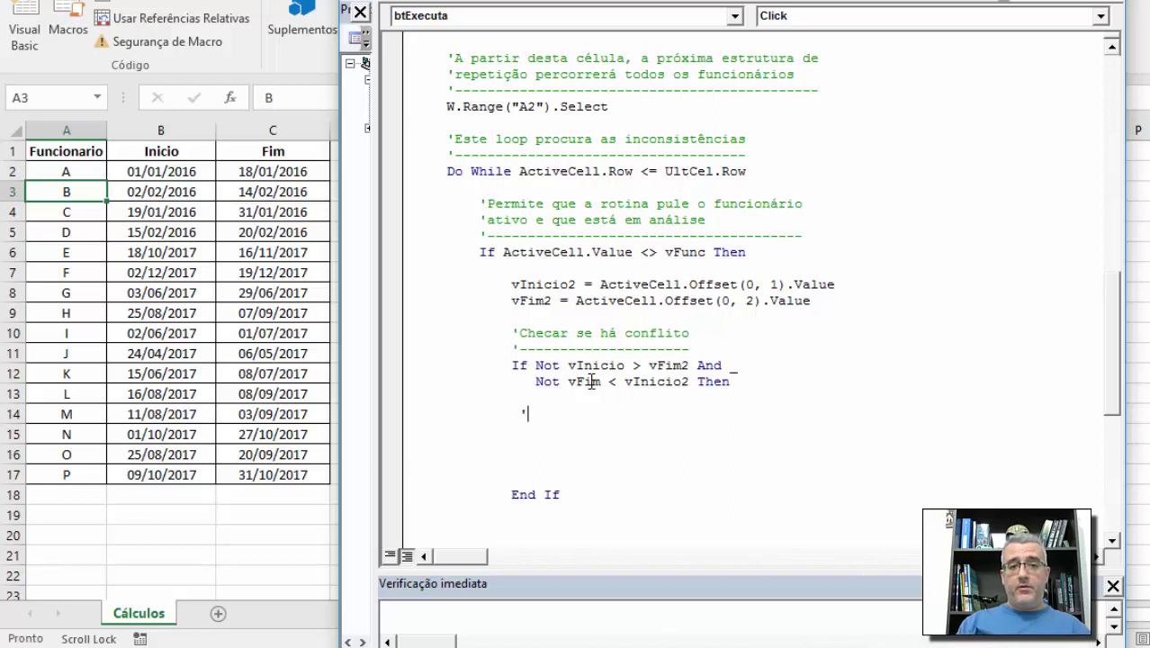
# Type the comment 'Caso o período de A está dentro do B' followed by a dashed comment line
pyautogui.write('Caso o')
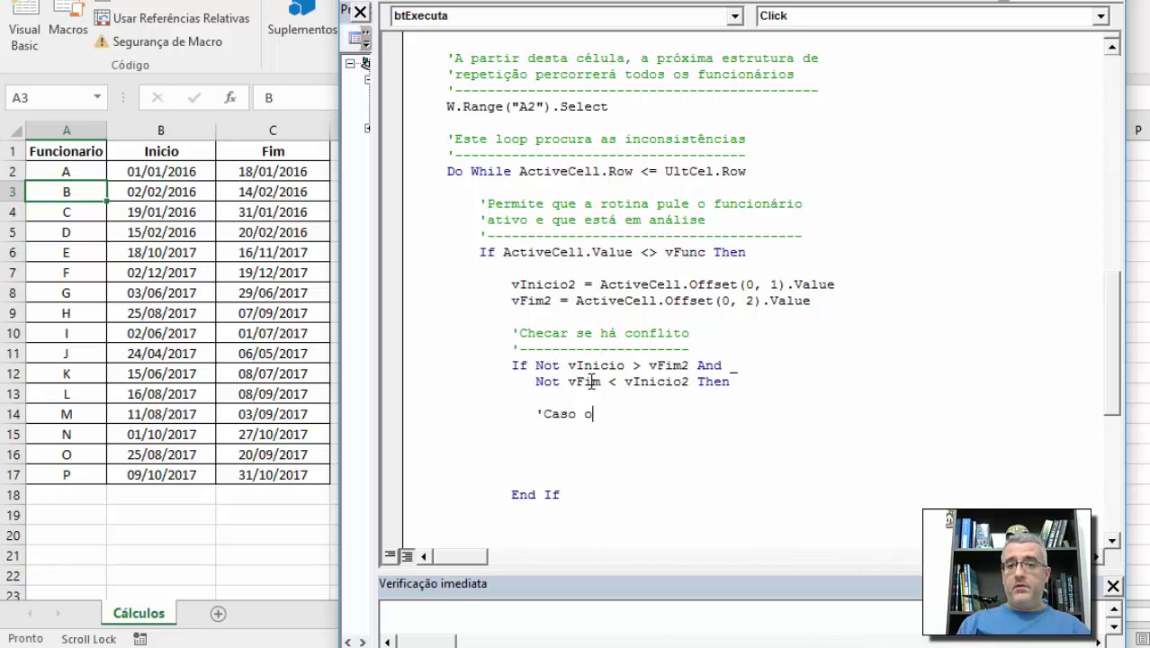
pyautogui.write(' períd')
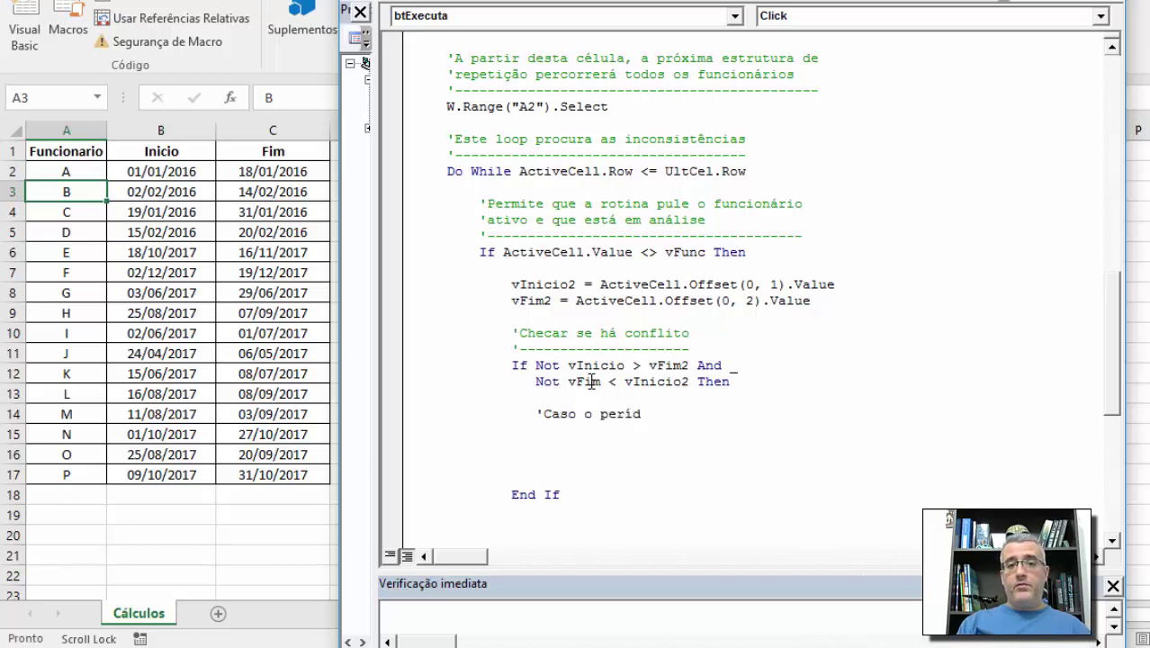
pyautogui.press('BackSpace')
pyautogui.write('odo de A e')
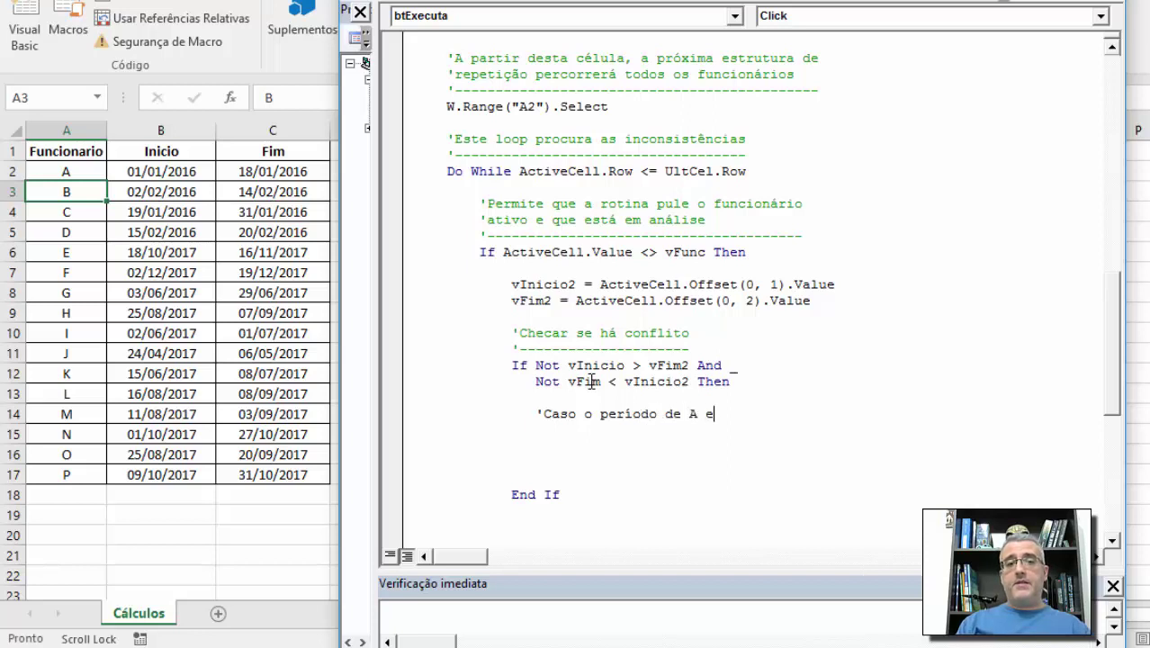
pyautogui.write('stá dentro do B')
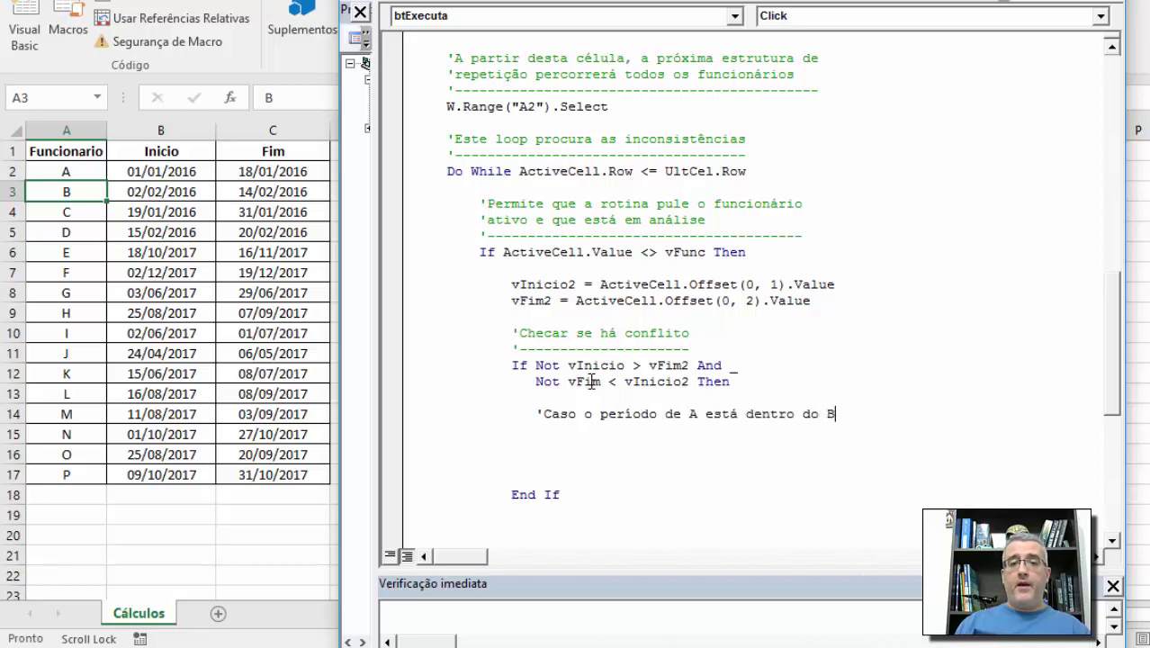
pyautogui.press('Return')
pyautogui.write("'------")
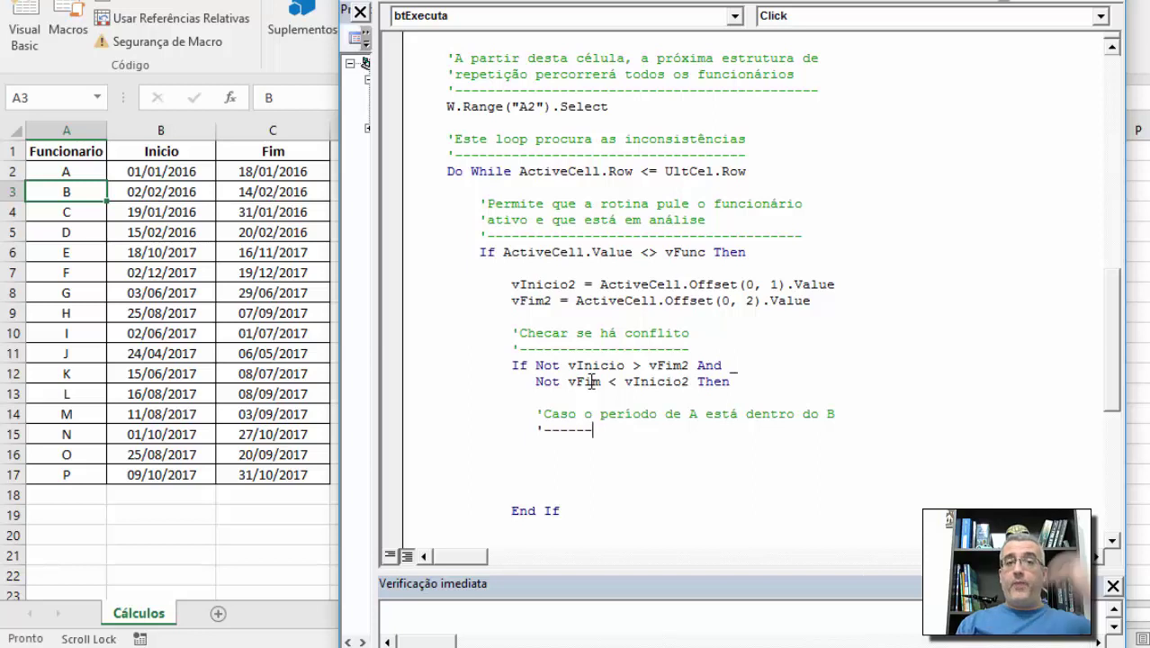
pyautogui.write('------------------------------')
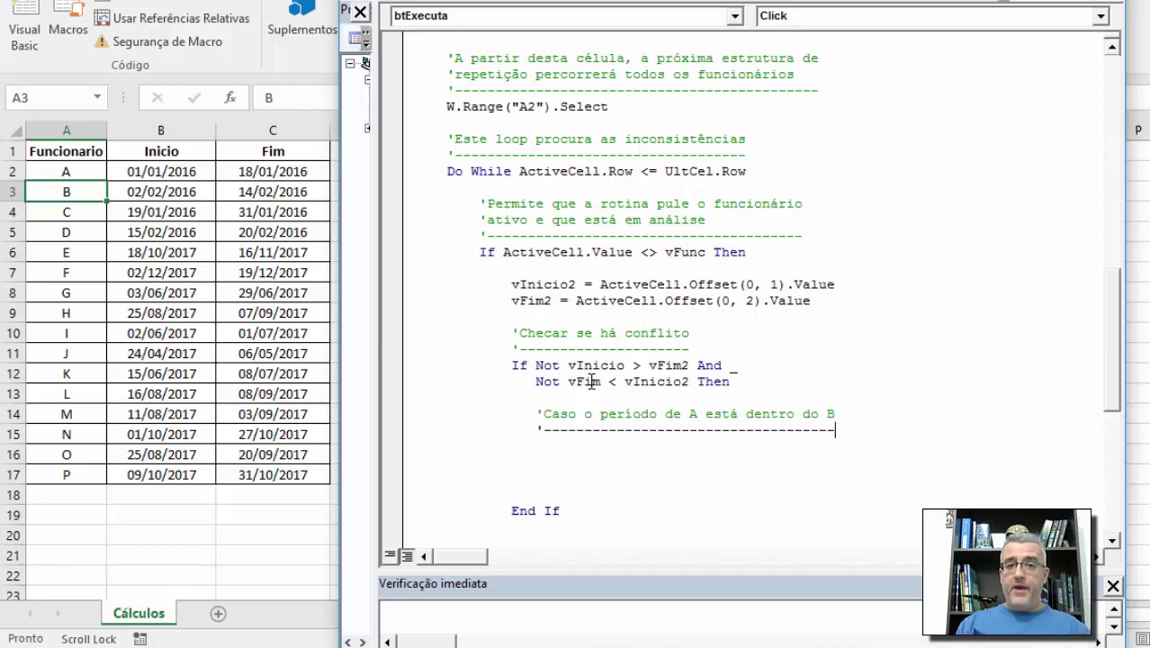
# Add the nested condition If vInicio > vInicio2 And vFim < vFim2 Then across two lines
pyautogui.press('Return')
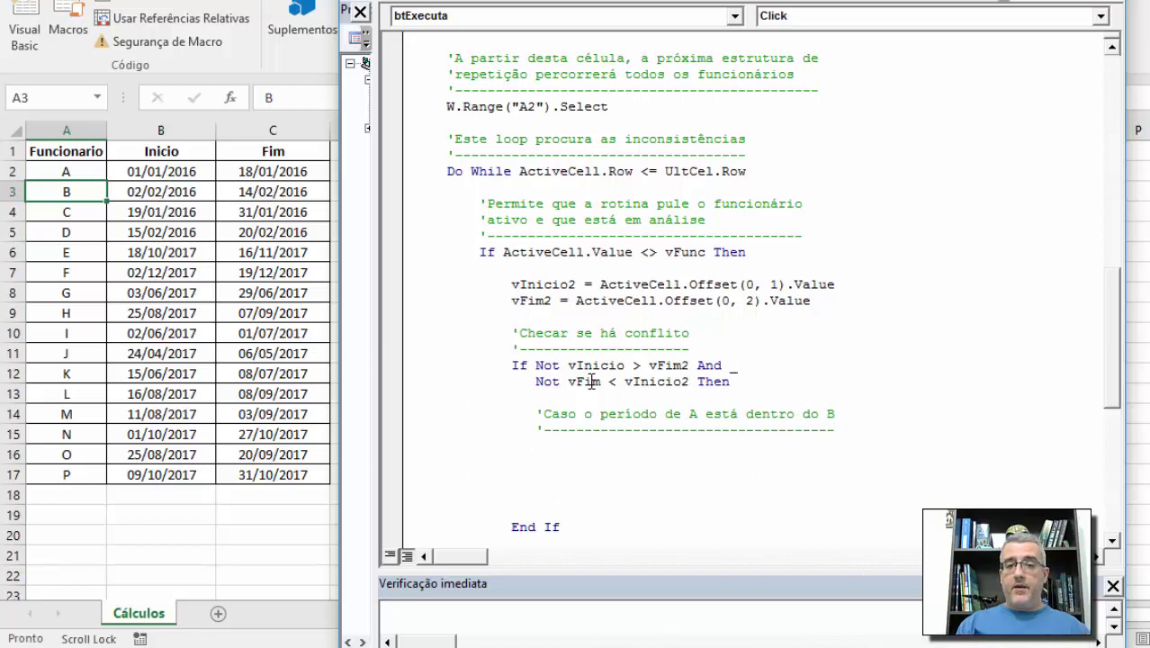
pyautogui.write('if vin')
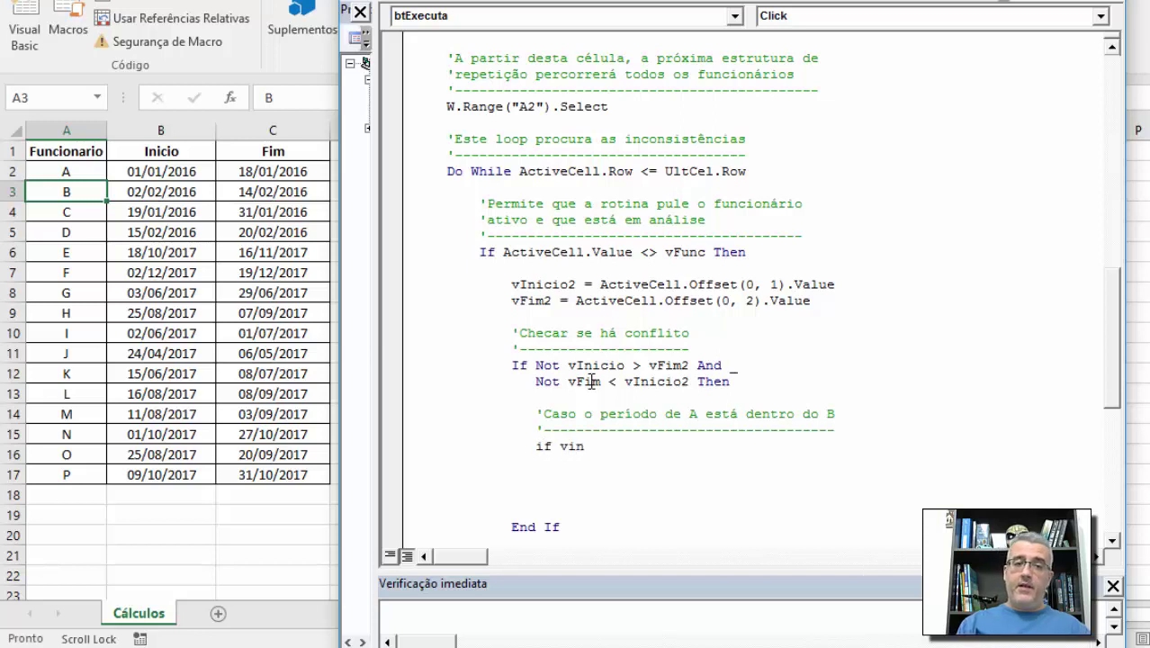
pyautogui.write('icio :')
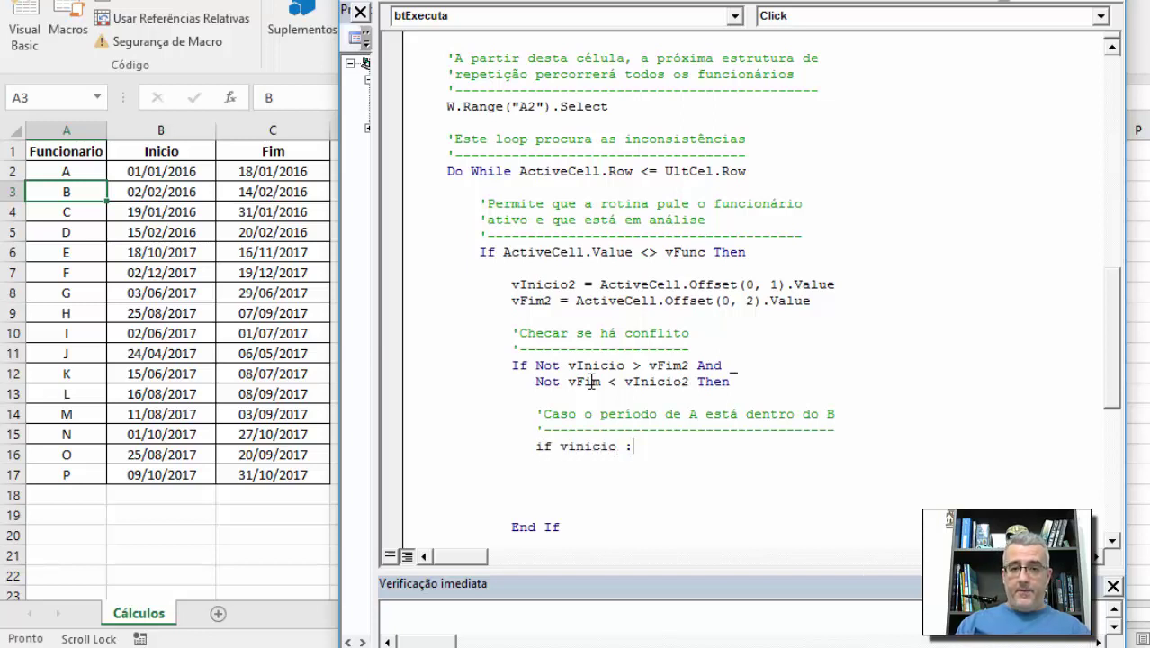
pyautogui.press('BackSpace')
pyautogui.write('> v')
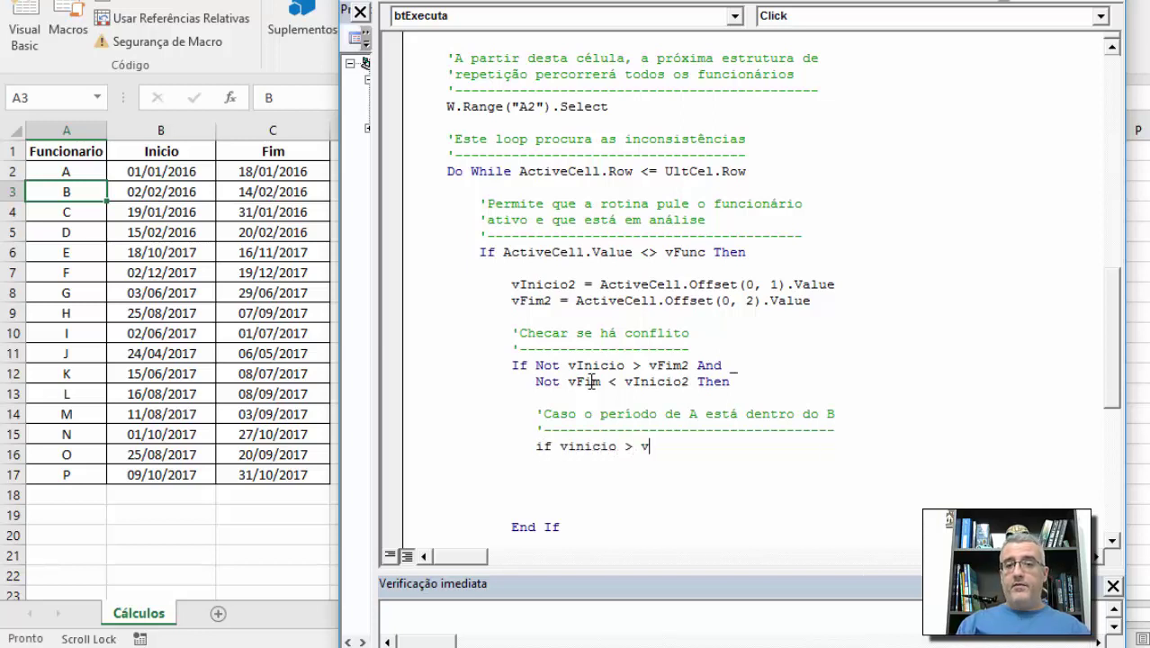
pyautogui.write('inicio2 ')
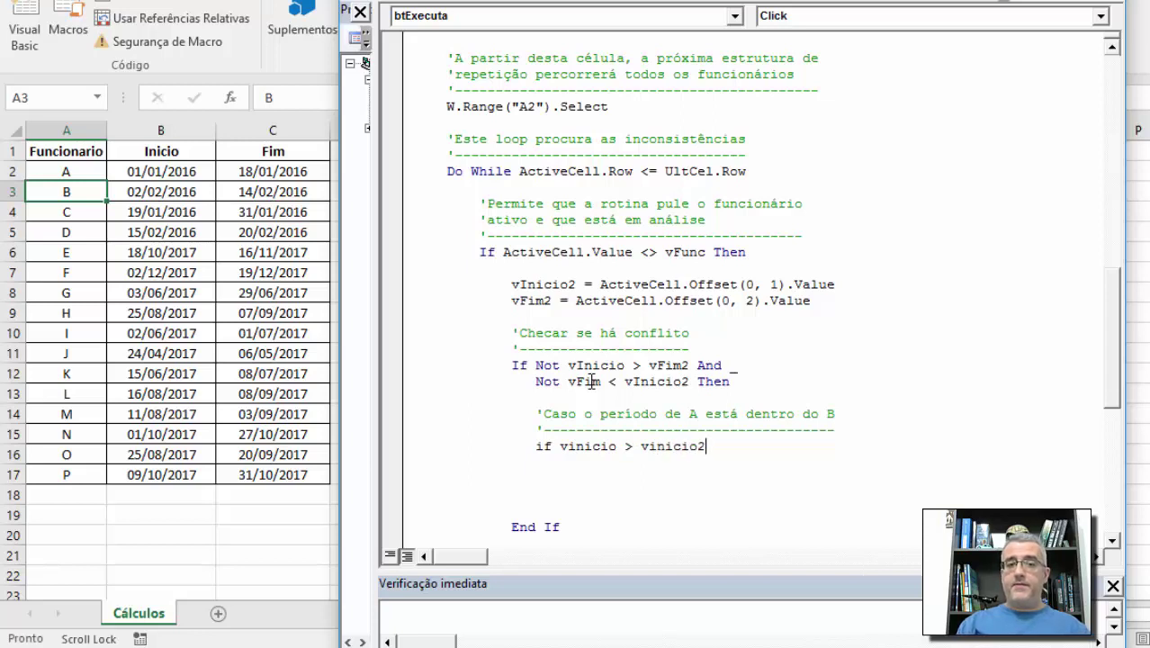
pyautogui.write('and v')
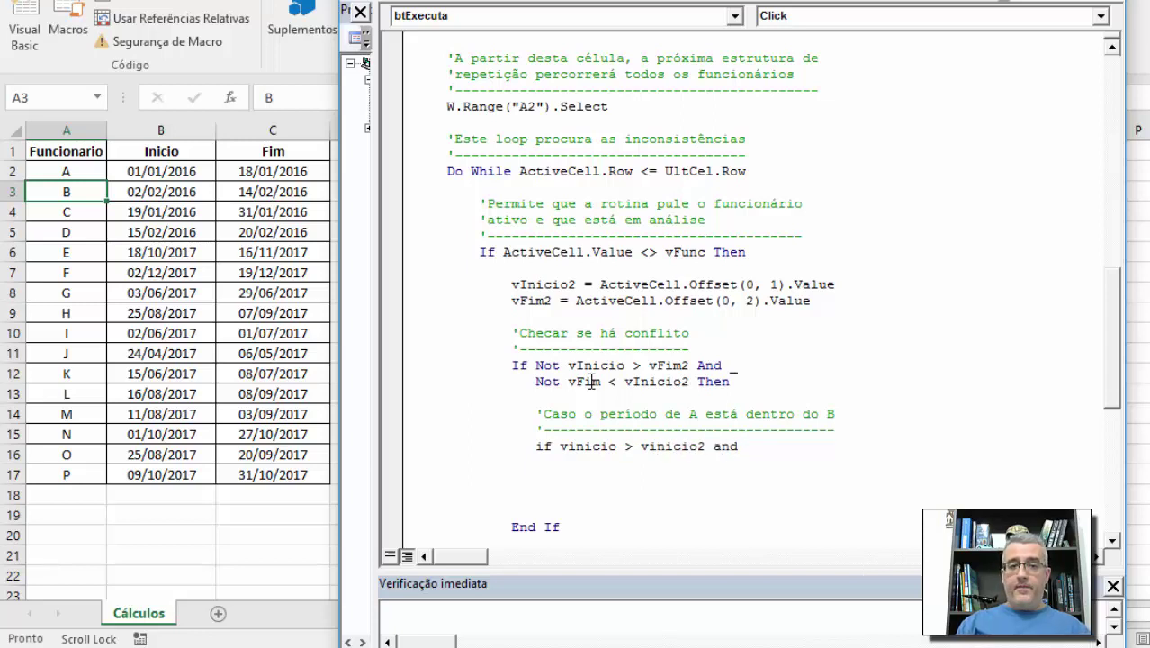
pyautogui.write('_')
pyautogui.press('Return')
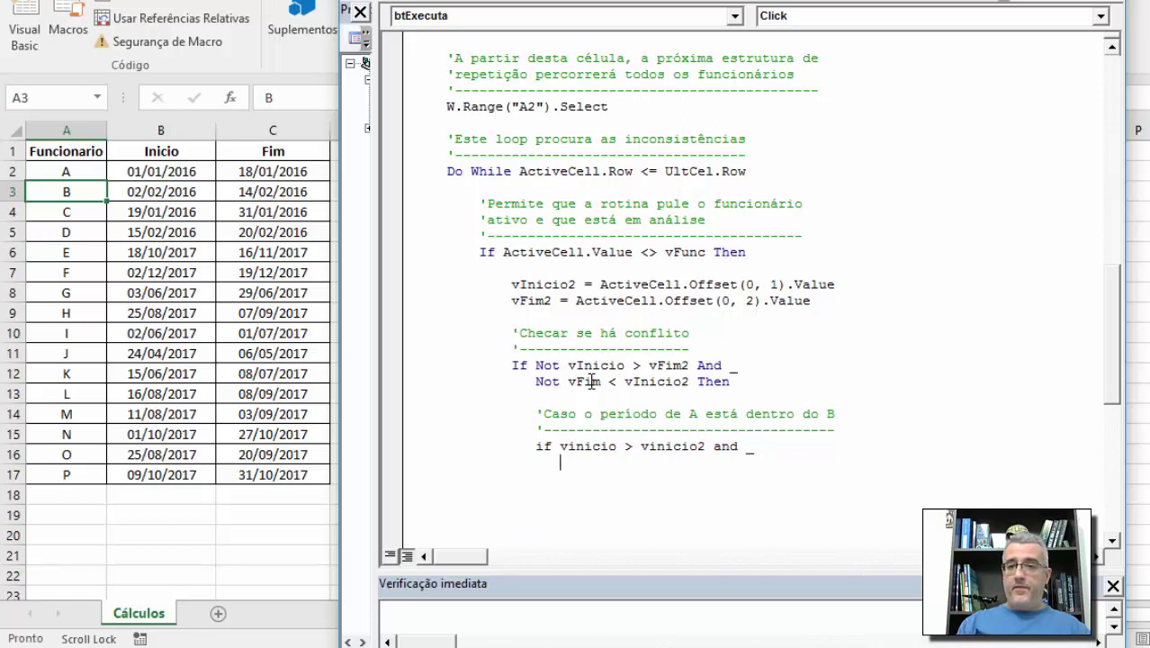
pyautogui.write('vim')
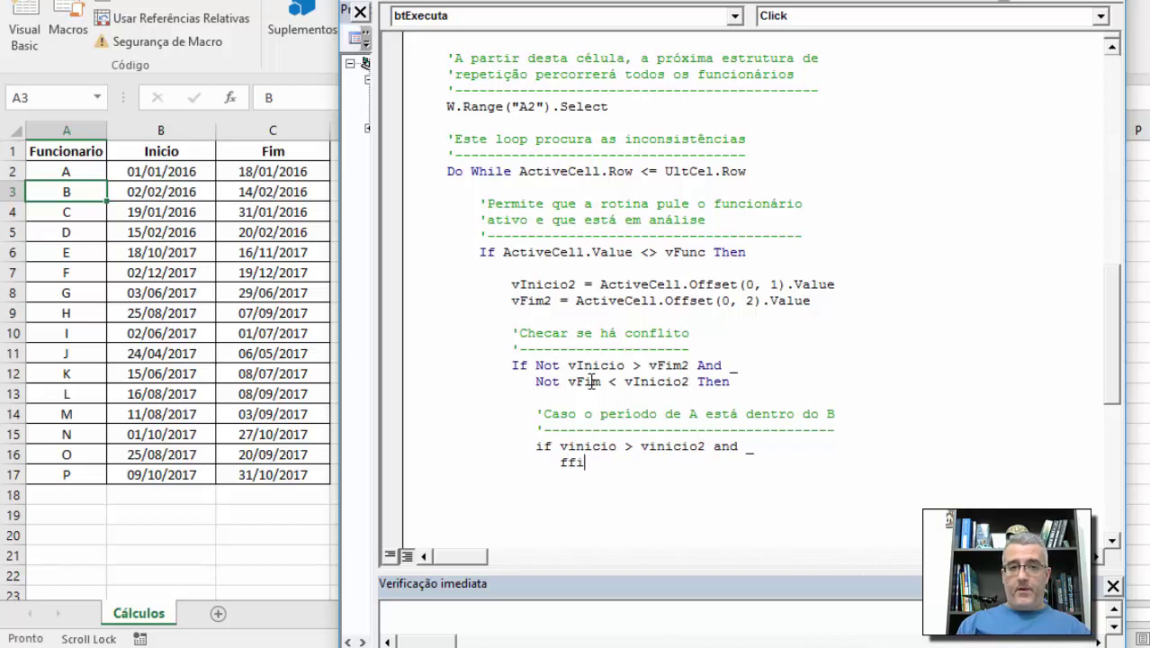
pyautogui.press('BackSpace')
pyautogui.press('BackSpace')
pyautogui.press('BackSpace')
pyautogui.write('vfim ')
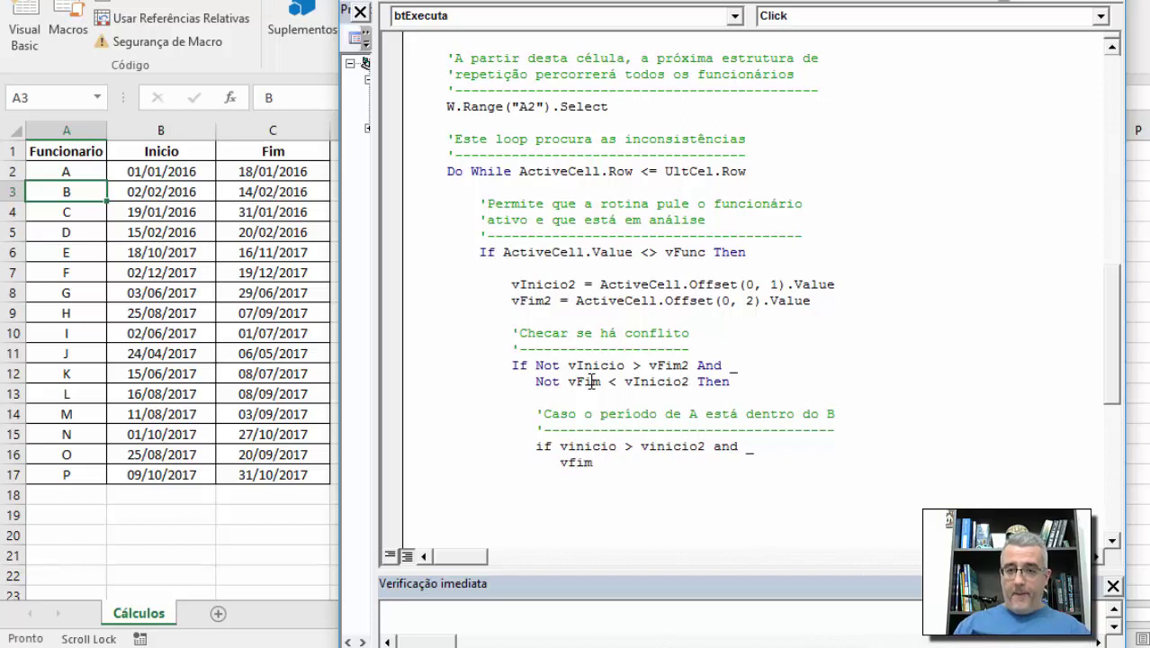
pyautogui.write('< v')
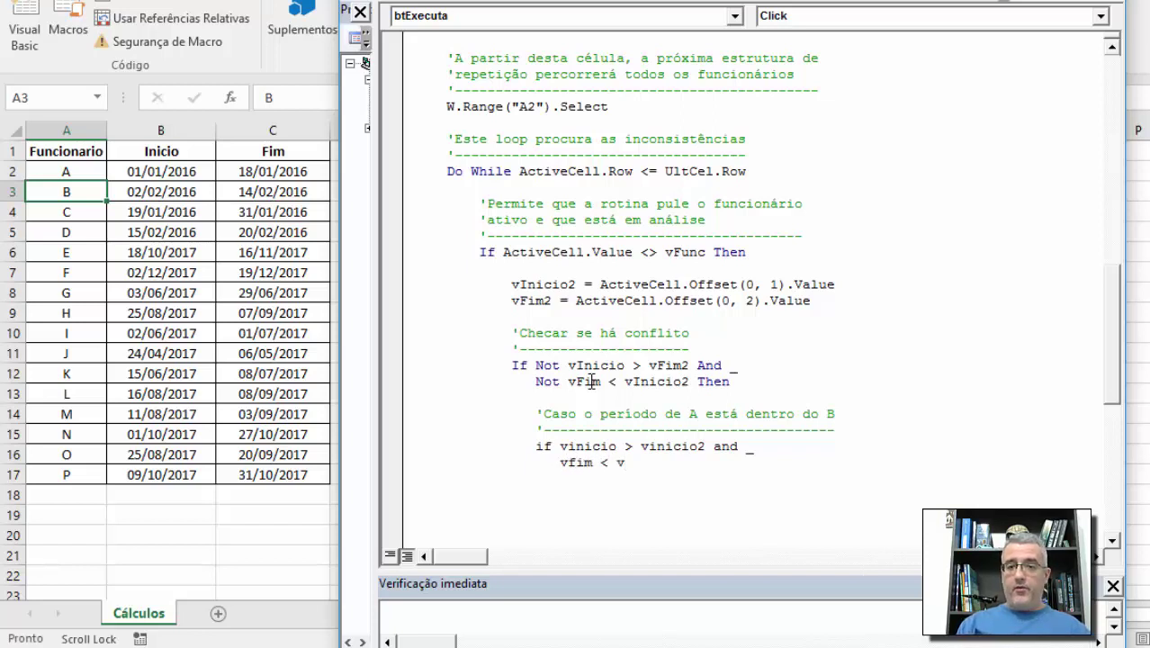
pyautogui.write('fim2 then')
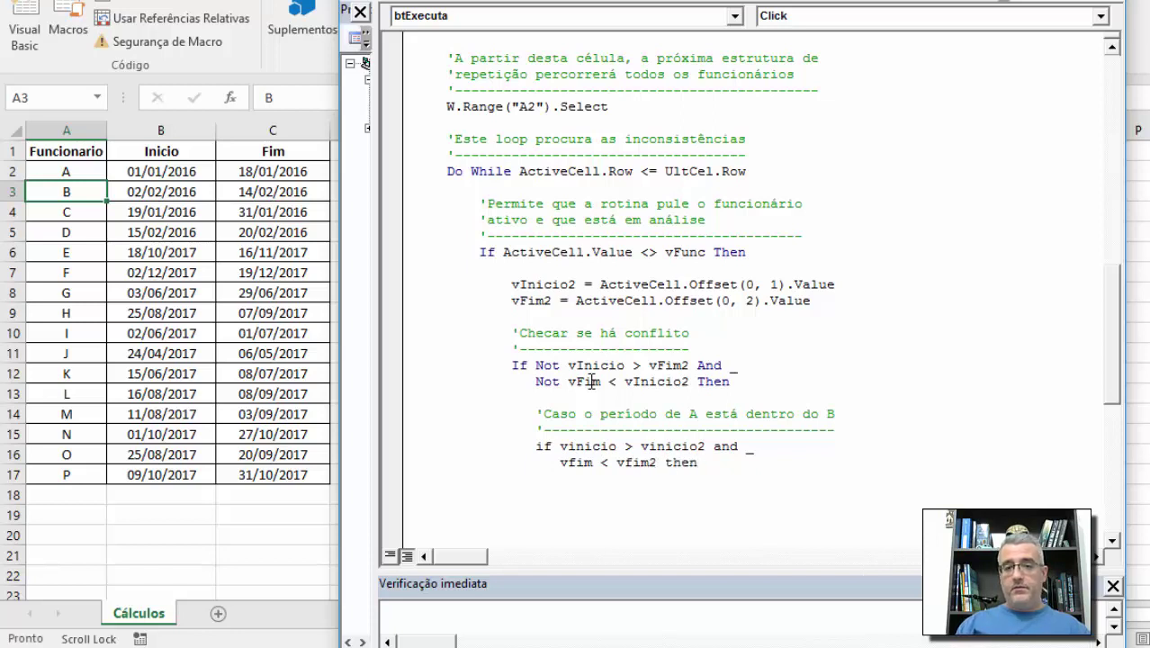
pyautogui.press('Return')
pyautogui.press('Return')
# Set vtotaldiasconfligo = vFim - vInicio + 1 and close the nested block with End If
pyautogui.write('vtotal')
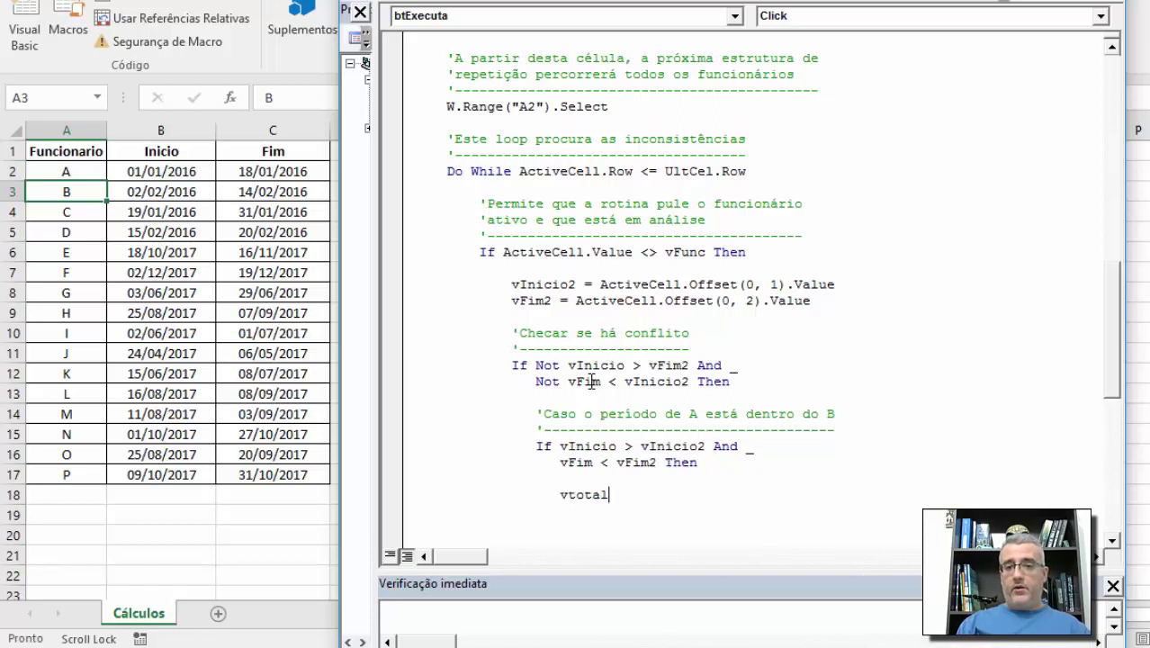
pyautogui.write('diasconlifto')
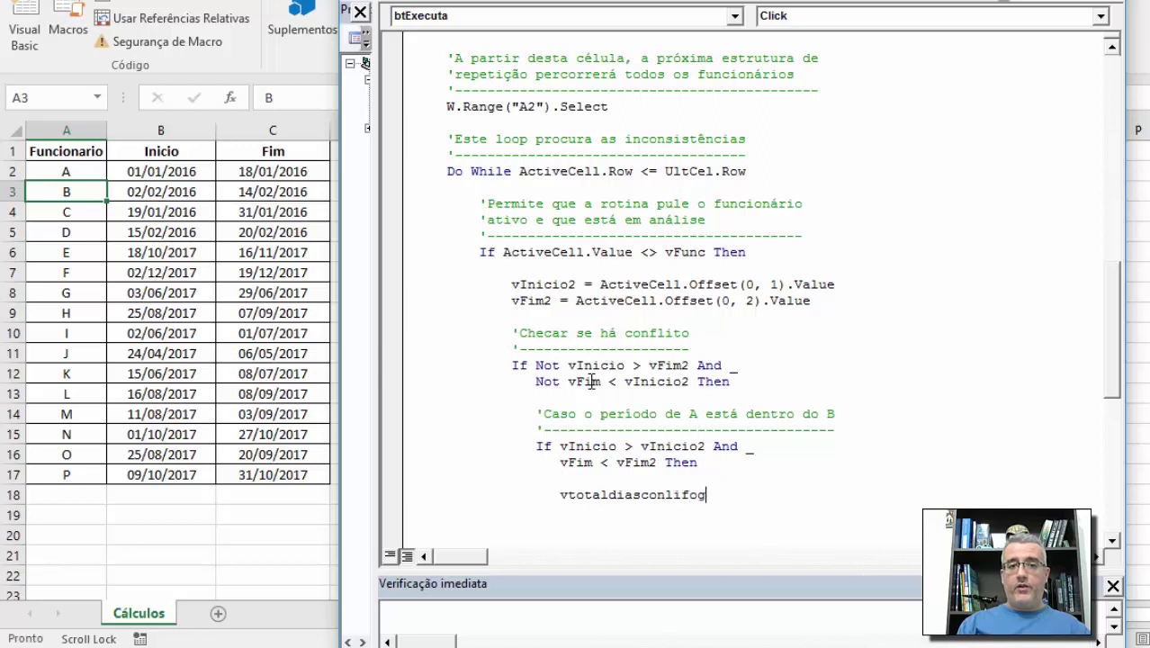
pyautogui.press('BackSpace')
pyautogui.press('BackSpace')
pyautogui.press('BackSpace')
pyautogui.press('BackSpace')
pyautogui.press('BackSpace')
pyautogui.write('fligo = ')
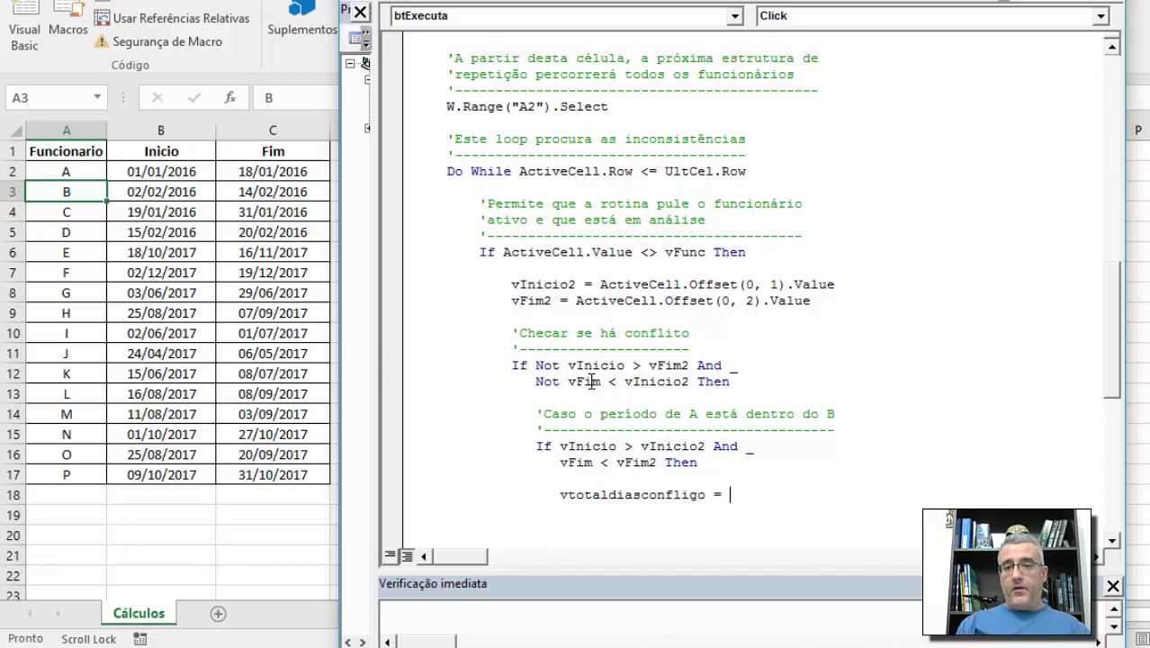
pyautogui.write('vfim')
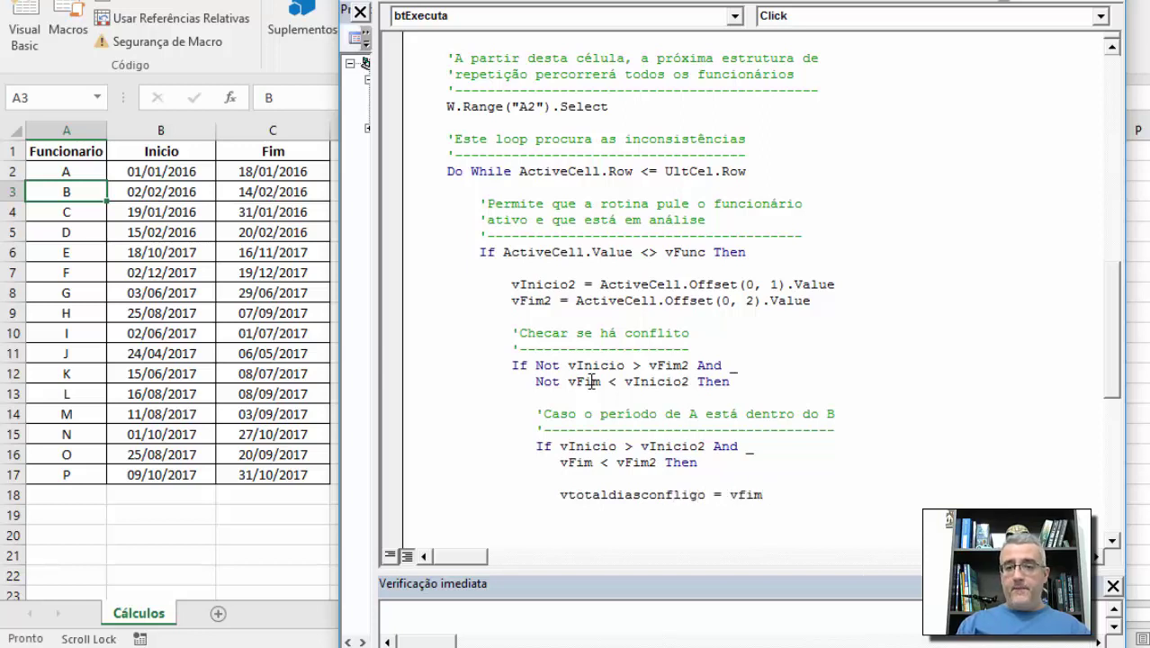
pyautogui.write(' 0-')
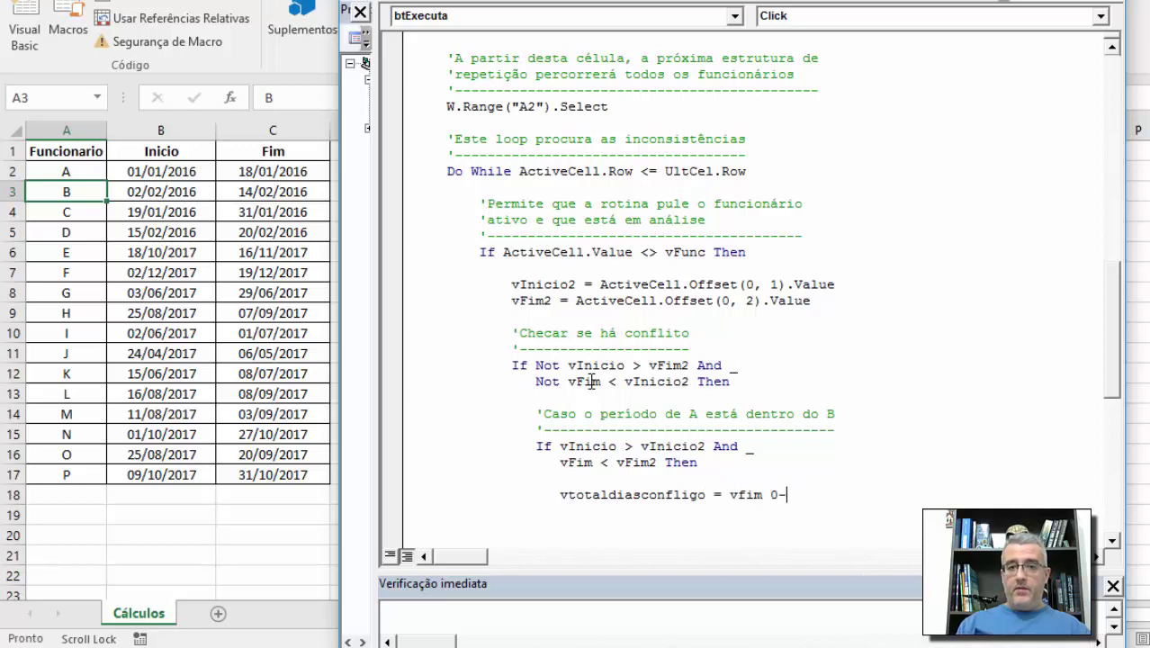
pyautogui.press('BackSpace')
pyautogui.press('BackSpace')
pyautogui.write('- viniico')
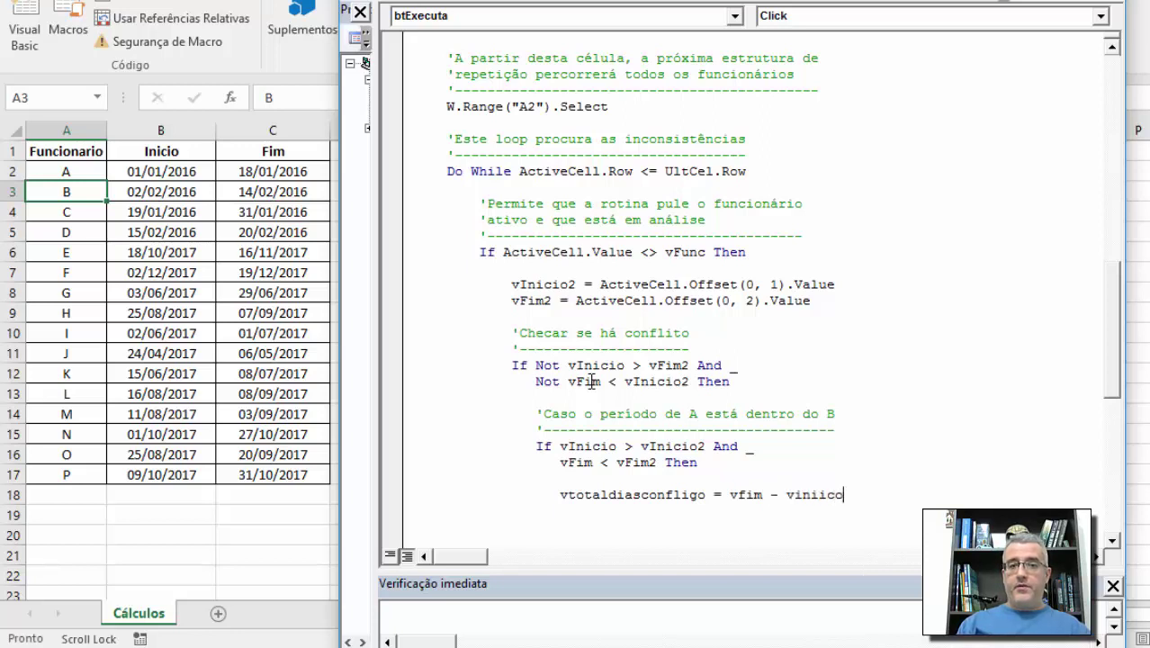
pyautogui.press('BackSpace')
pyautogui.press('BackSpace')
pyautogui.press('BackSpace')
pyautogui.press('BackSpace')
pyautogui.write('icio')
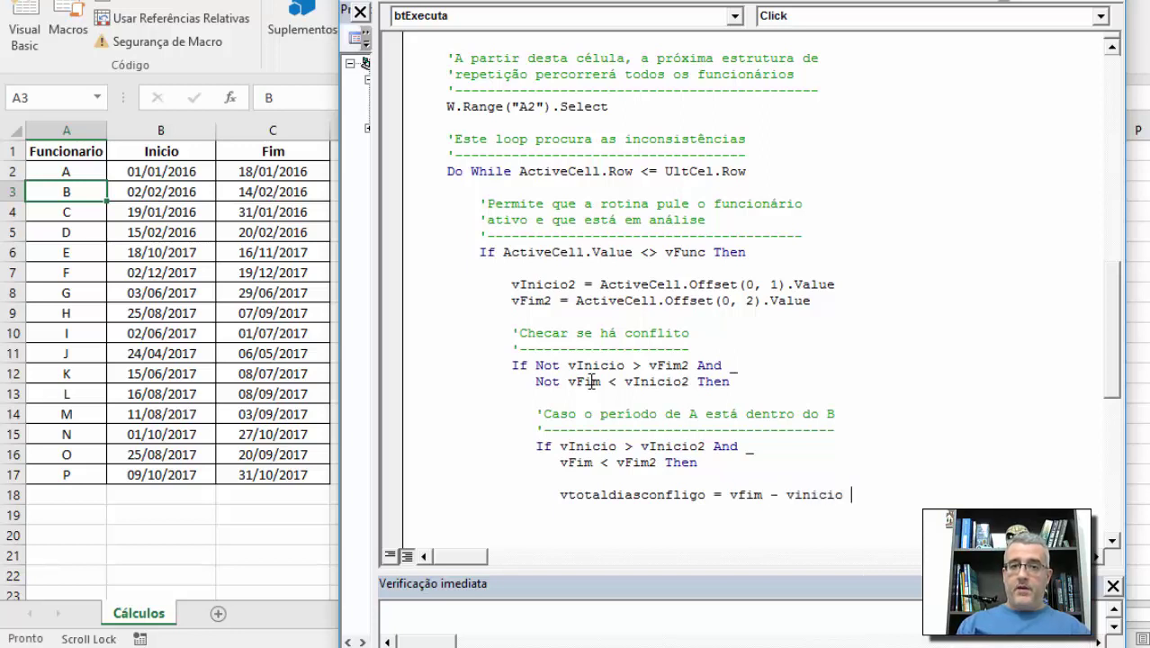
pyautogui.press('BackSpace')
pyautogui.press('BackSpace')
pyautogui.press('BackSpace')
pyautogui.write('io ')
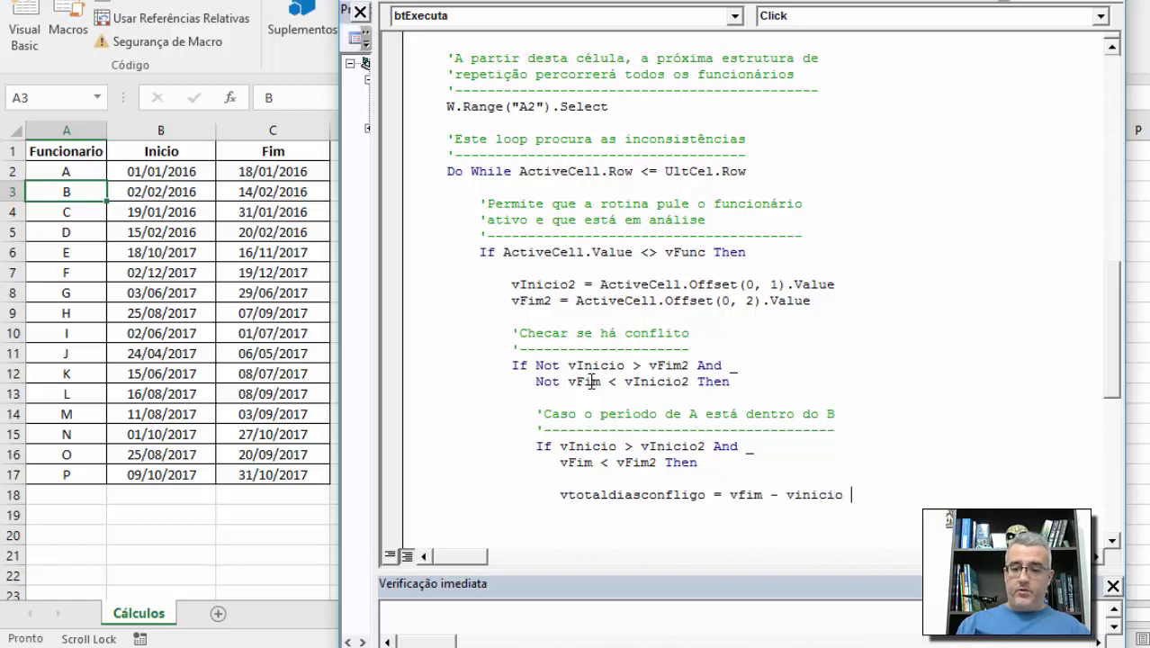
pyautogui.write('+ 1')
pyautogui.press('Return')
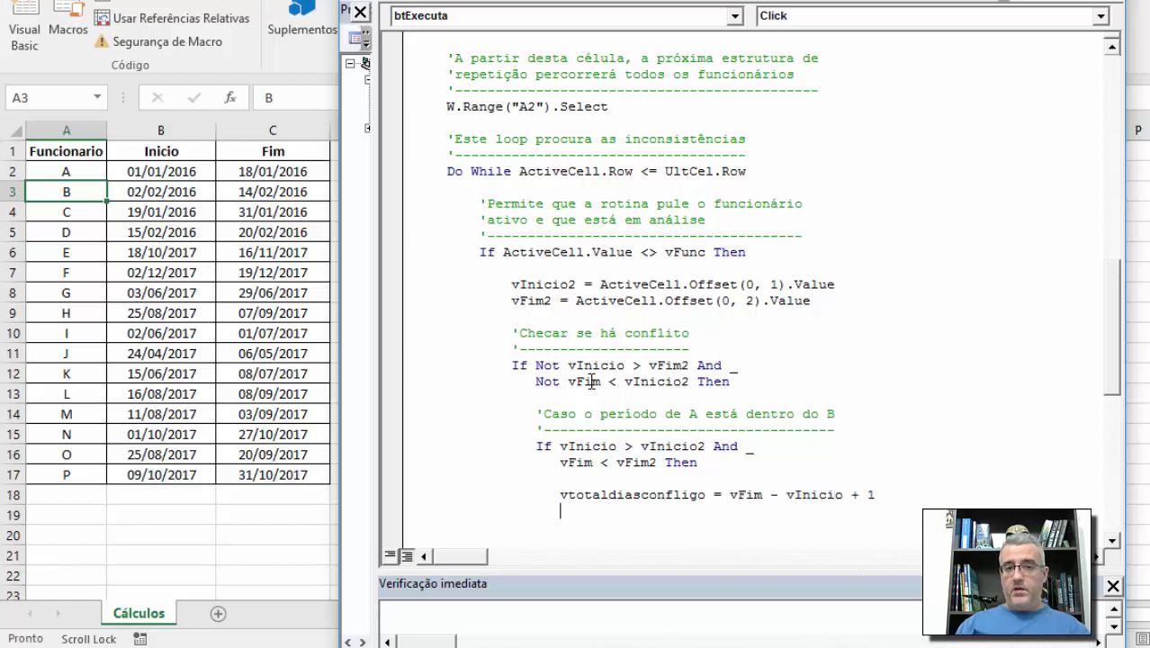
pyautogui.press('BackSpace')
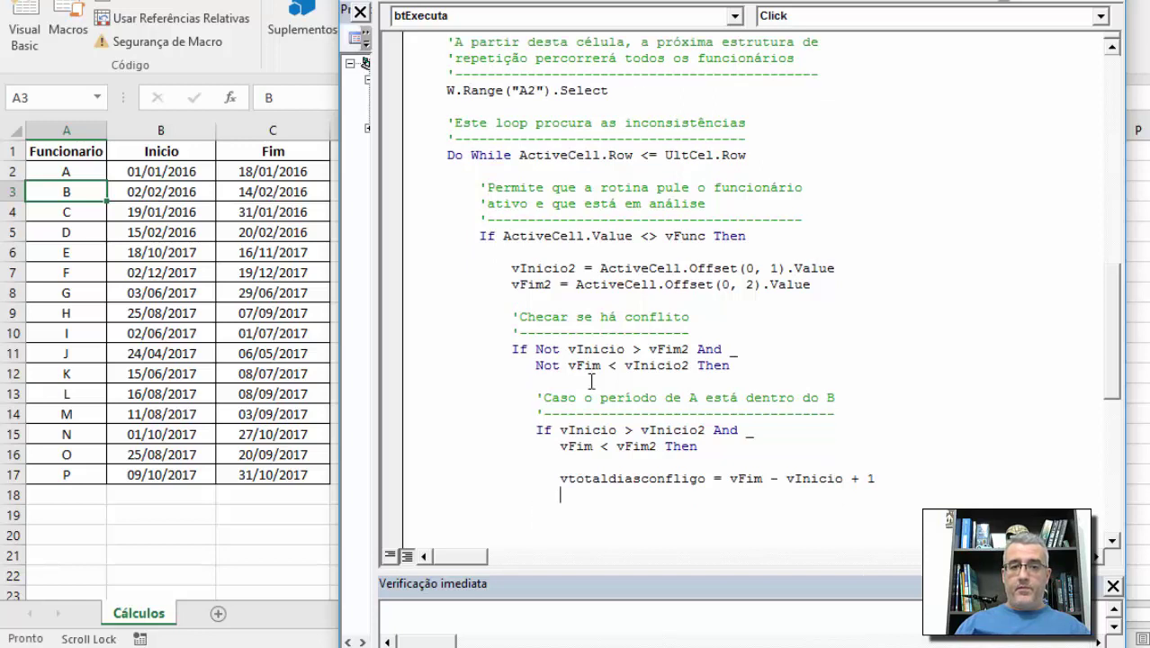
pyautogui.write('endif')
pyautogui.press('Down')
pyautogui.press('Down')
pyautogui.press('Down')
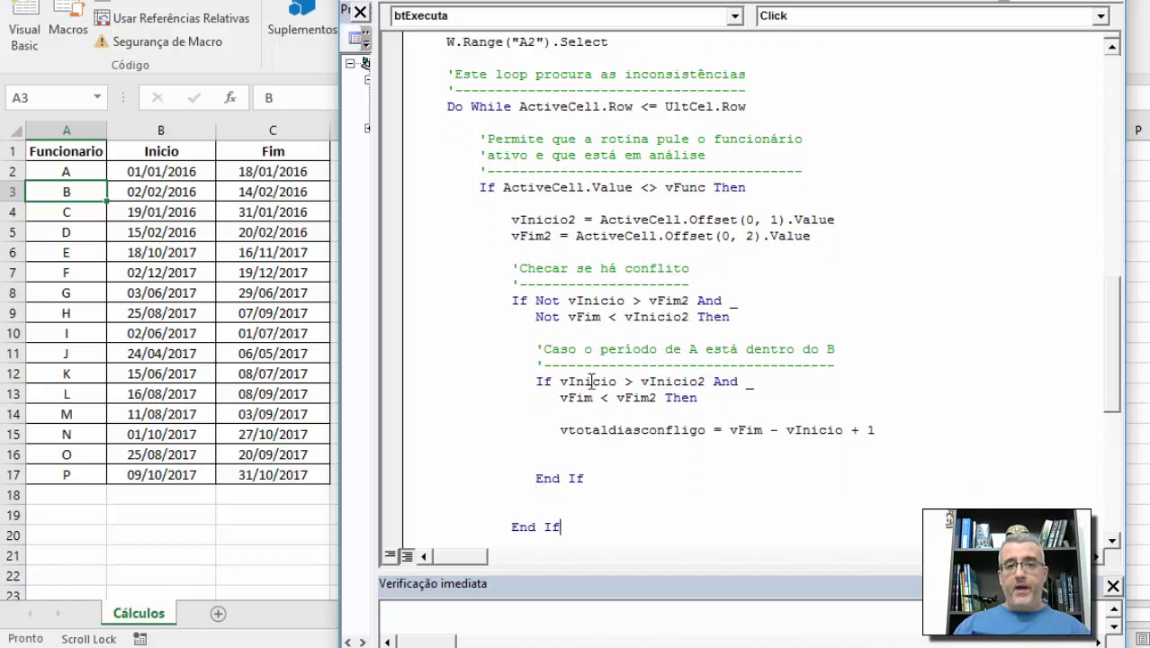
pyautogui.press('Down')
pyautogui.press('Down')
# Review the If Not overlap condition, highlighting vInicio and vFim2
pyautogui.click(574, 234)
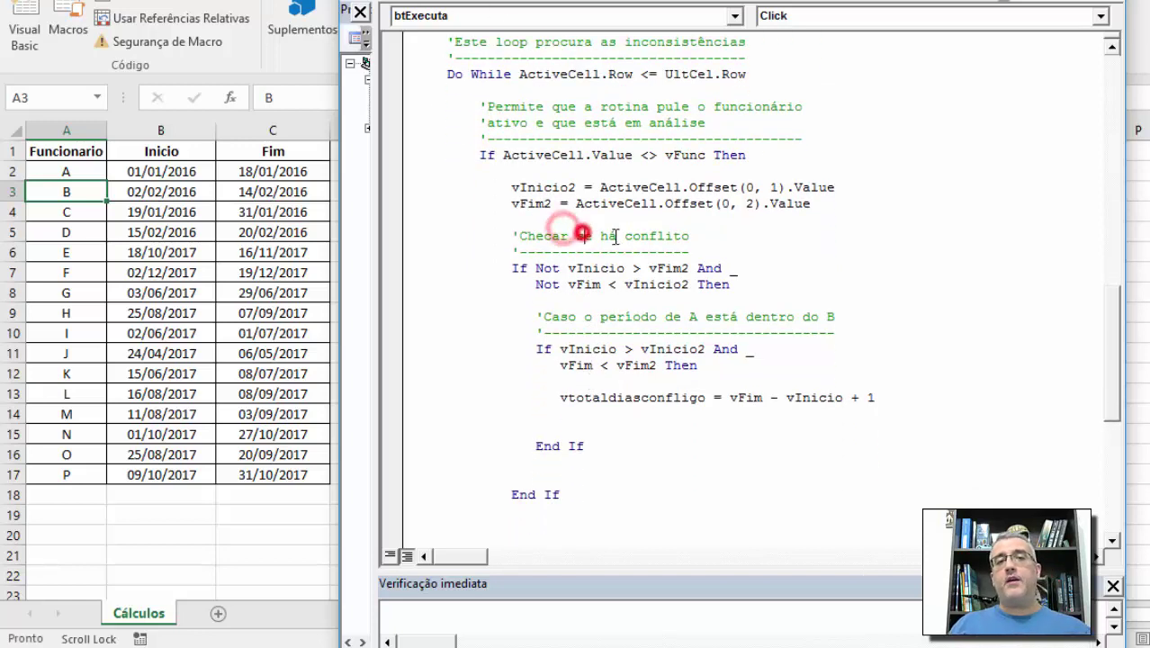
pyautogui.click(624, 238)
pyautogui.click(549, 270)
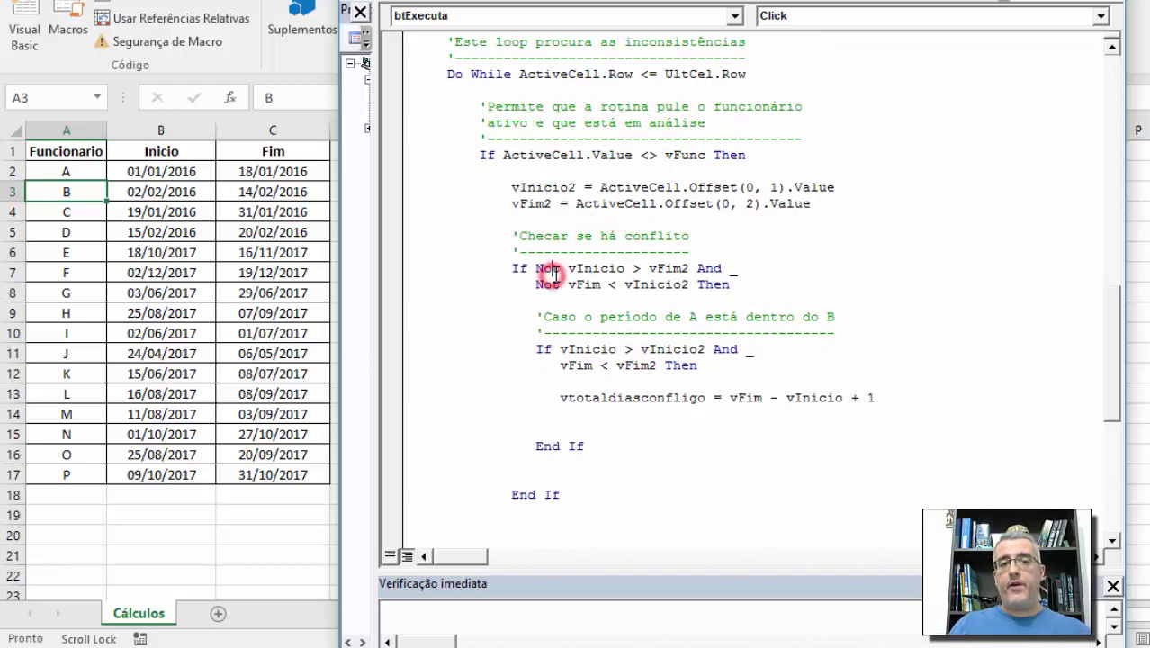
pyautogui.moveTo(502, 270); pyautogui.dragTo(720, 288)
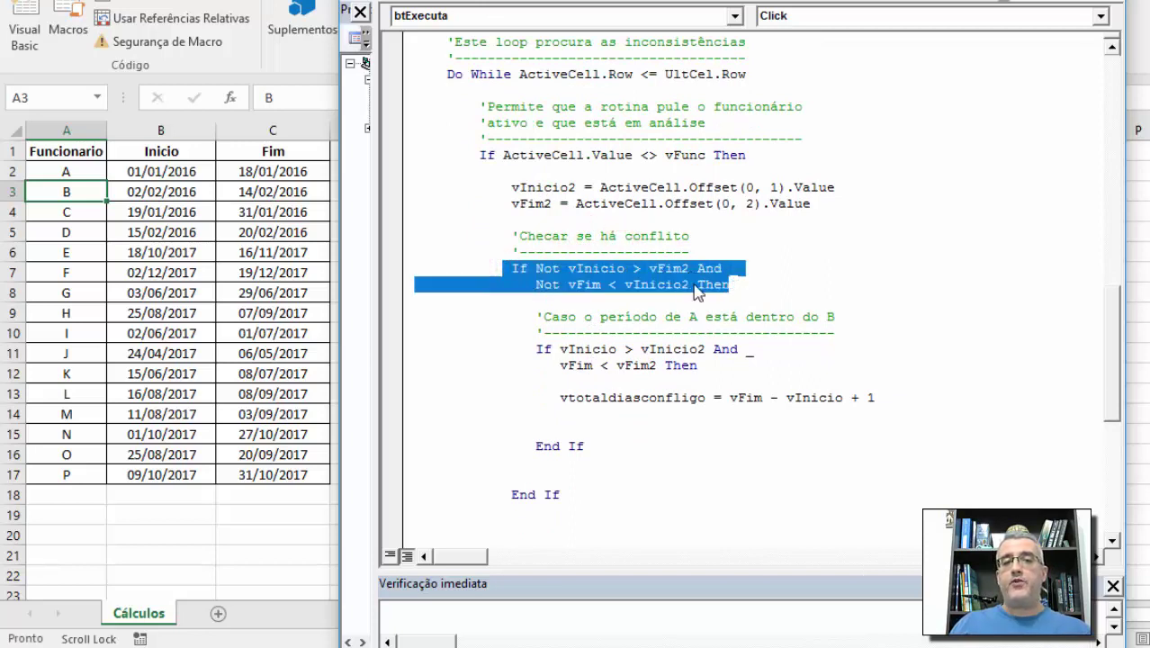
pyautogui.click(593, 275)
pyautogui.moveTo(540, 317); pyautogui.dragTo(560, 400)
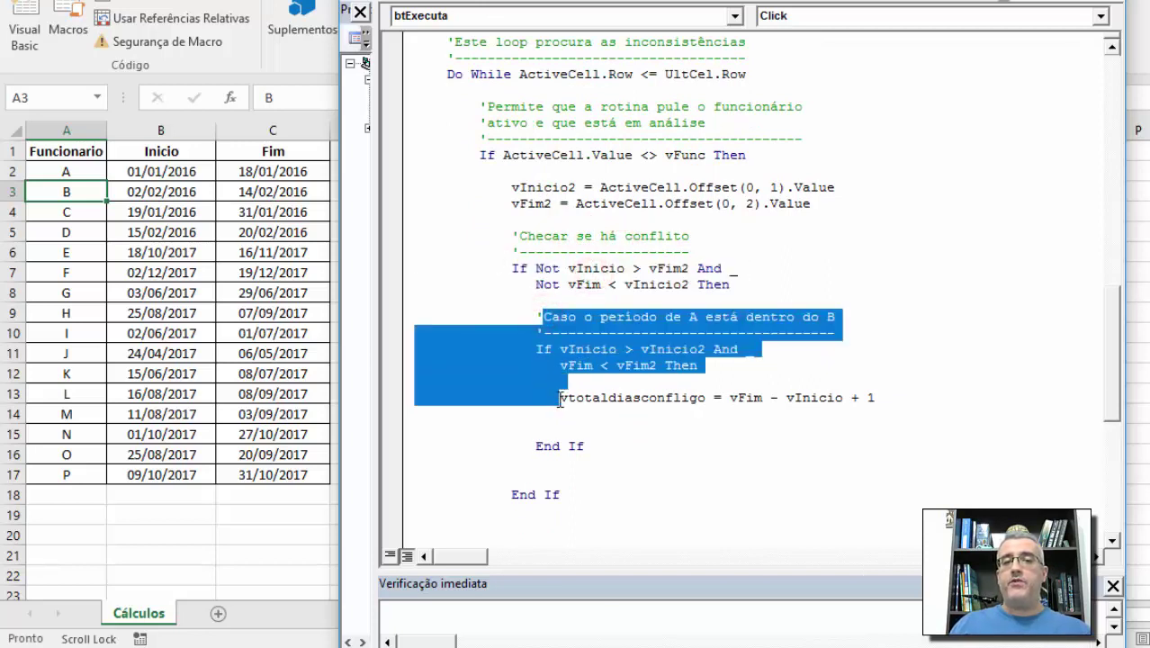
pyautogui.click(618, 369)
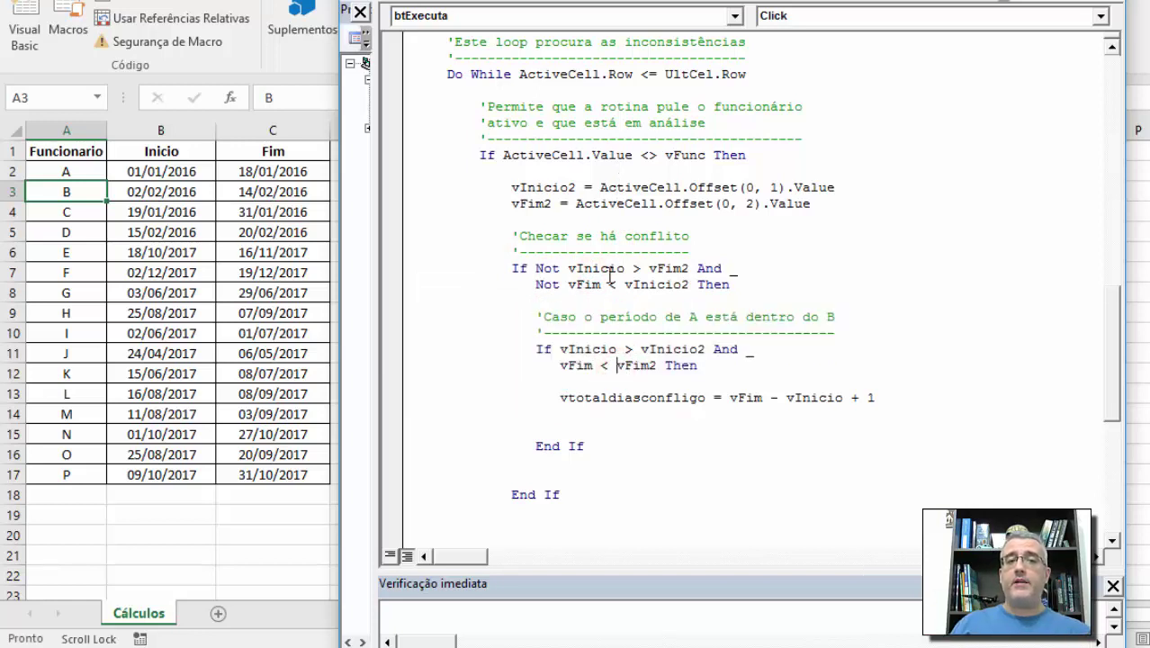
pyautogui.doubleClick(609, 267)
pyautogui.click(647, 267)
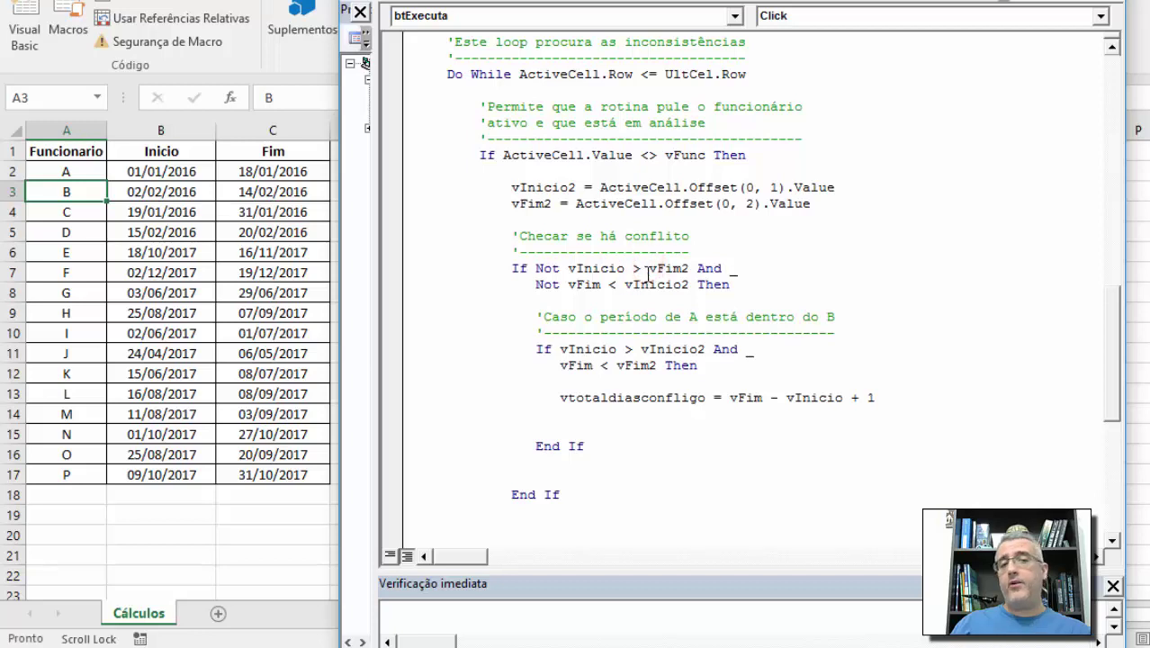
pyautogui.doubleClick(666, 268)
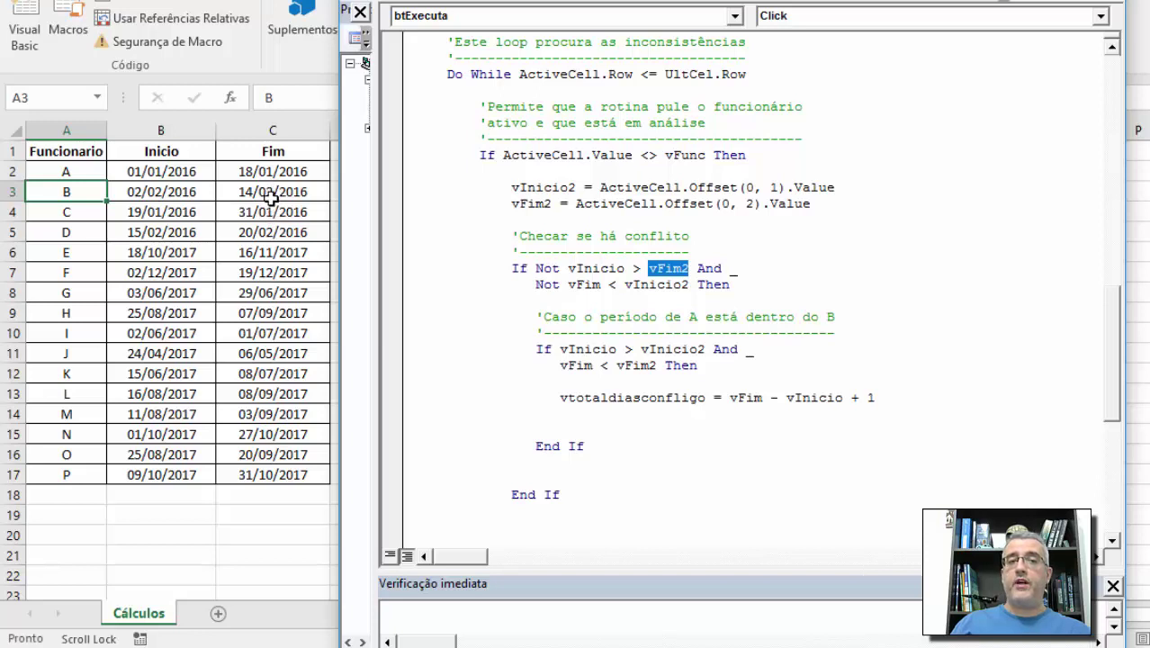
pyautogui.click(606, 286)
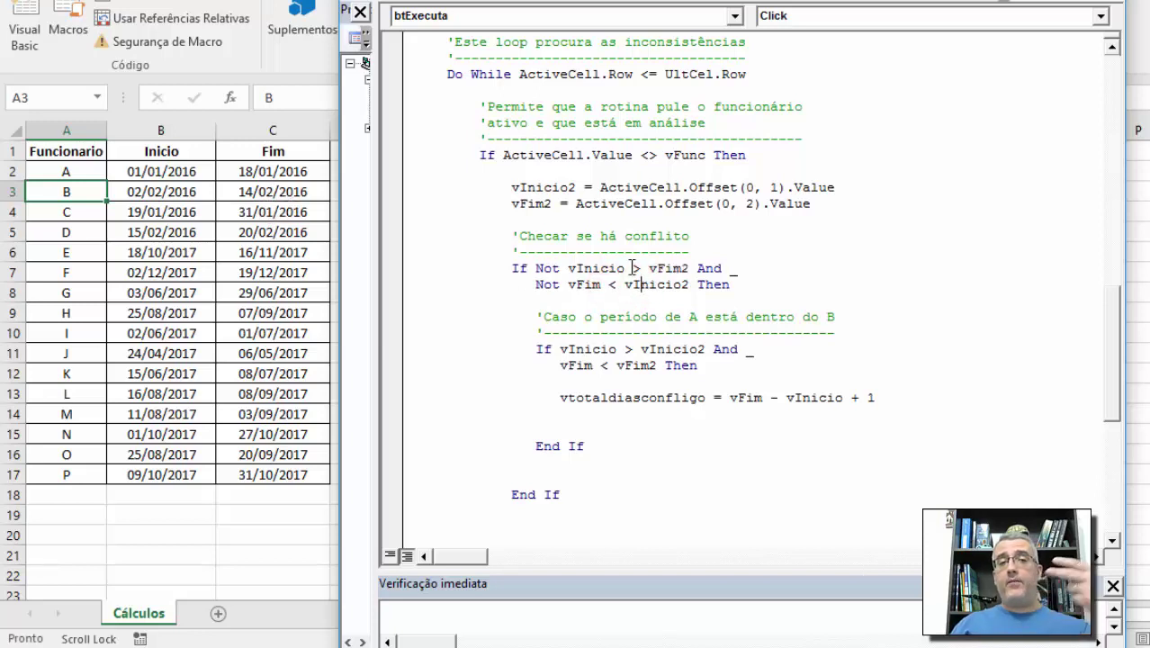
# Review the nested containment condition, then return to the worksheet and select cell C4 (31/01/2016)
pyautogui.click(600, 350)
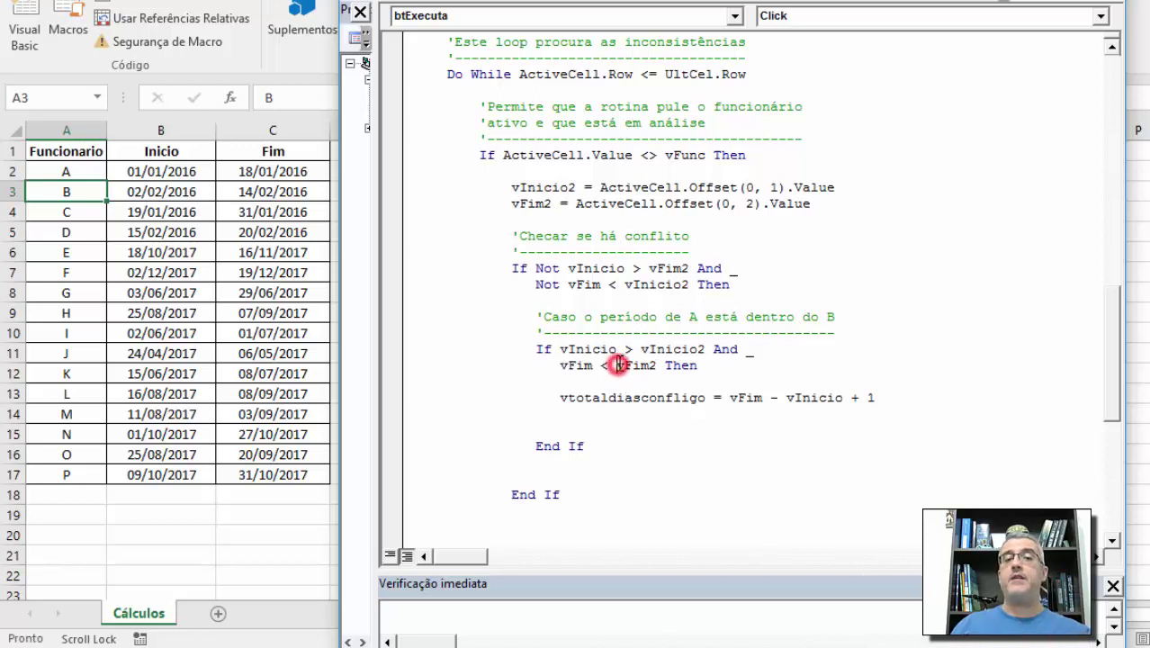
pyautogui.doubleClick(581, 350)
pyautogui.click(618, 349)
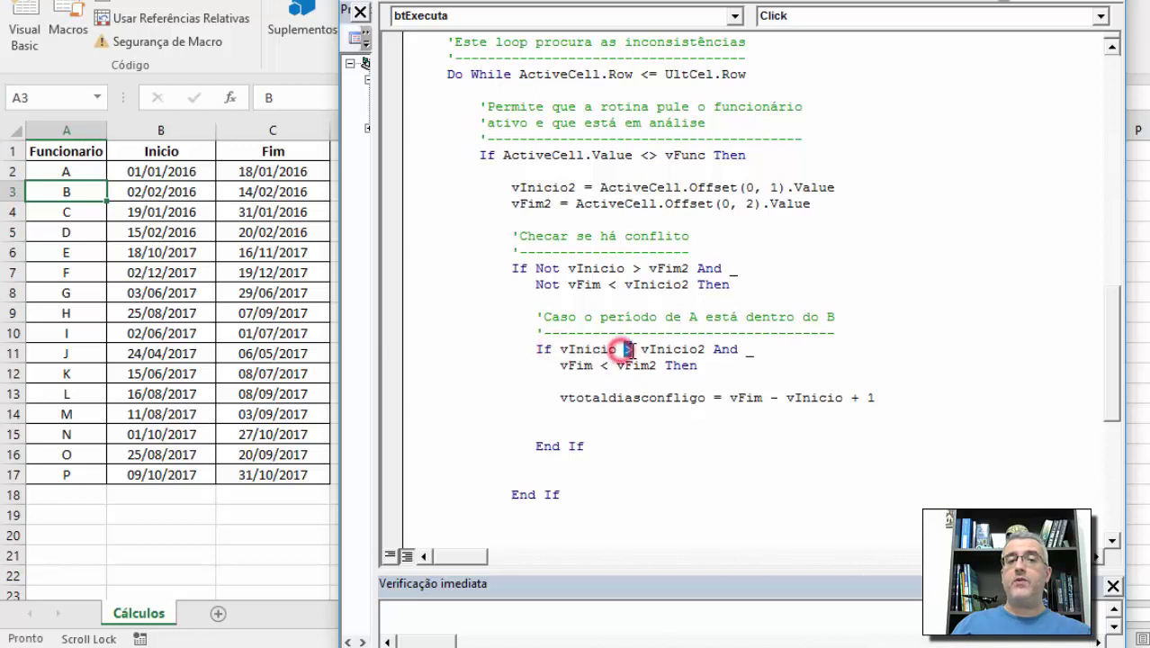
pyautogui.doubleClick(648, 349)
pyautogui.click(706, 350)
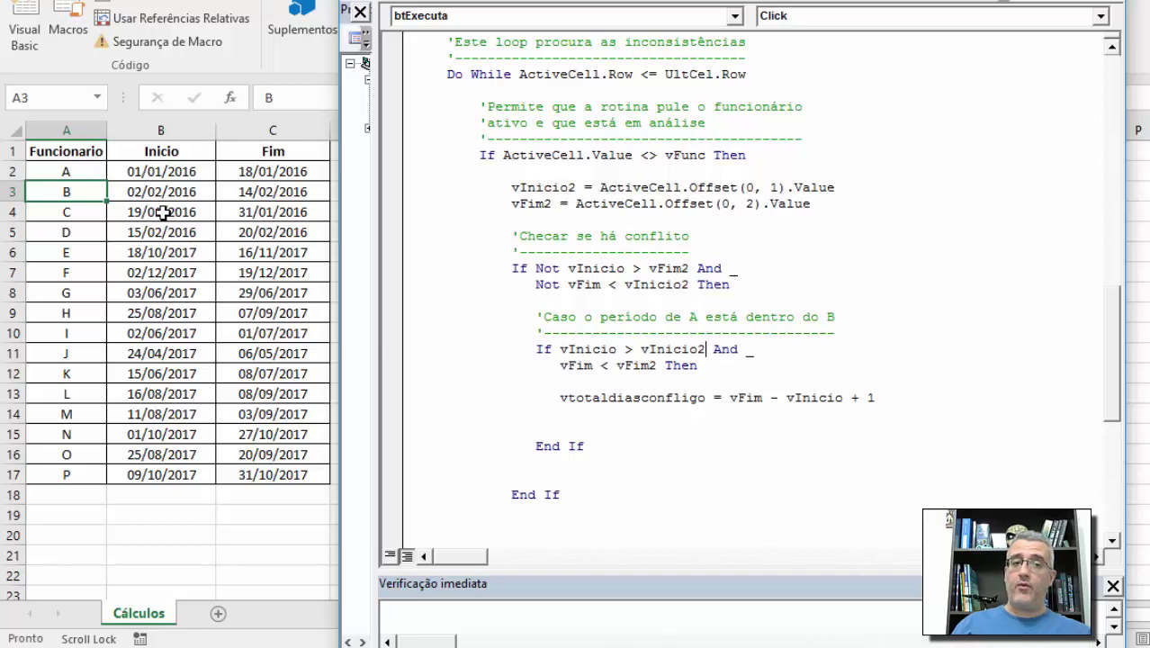
pyautogui.click(708, 349)
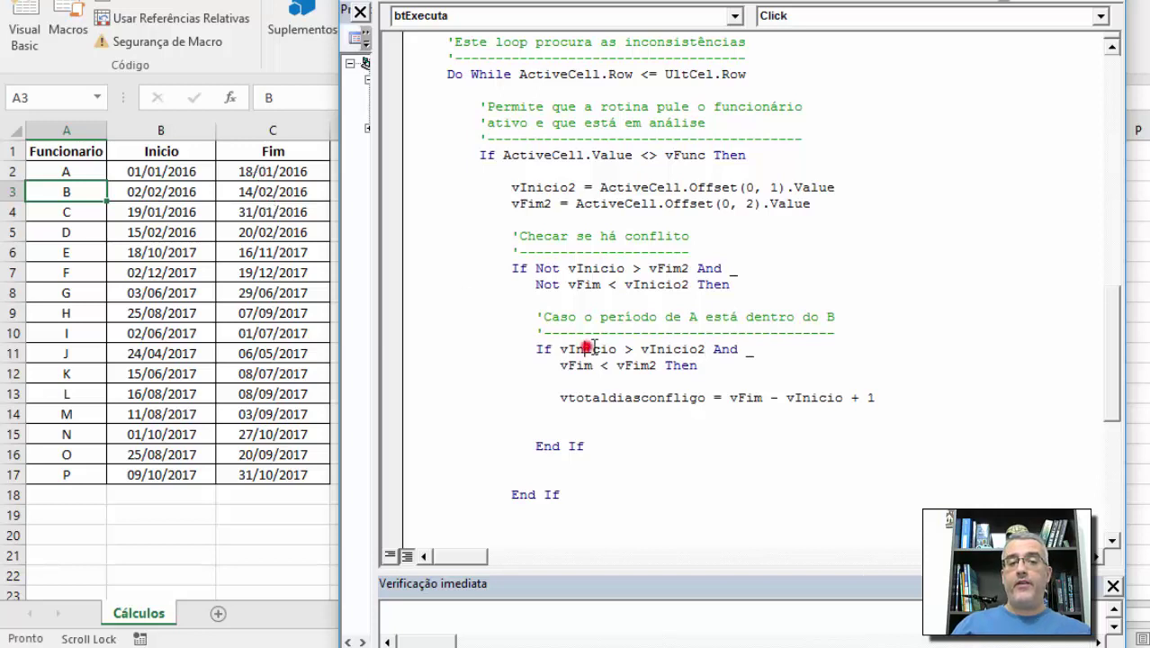
pyautogui.moveTo(626, 352); pyautogui.dragTo(714, 368)
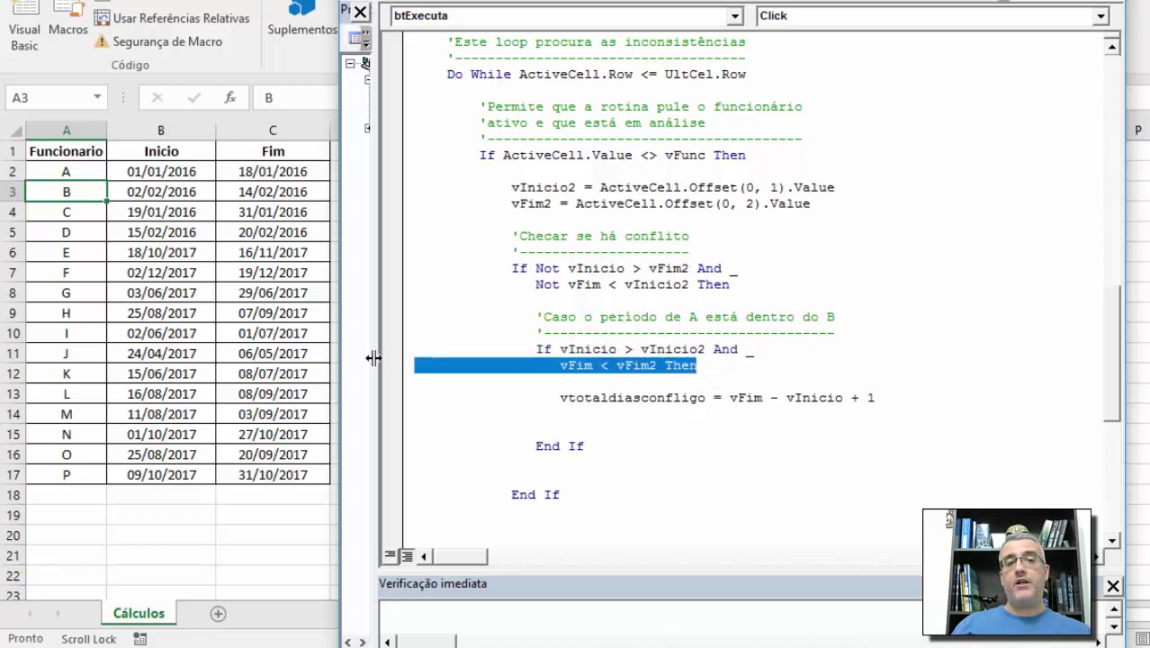
pyautogui.hotkey('alt', 'F11')
pyautogui.click(251, 204)
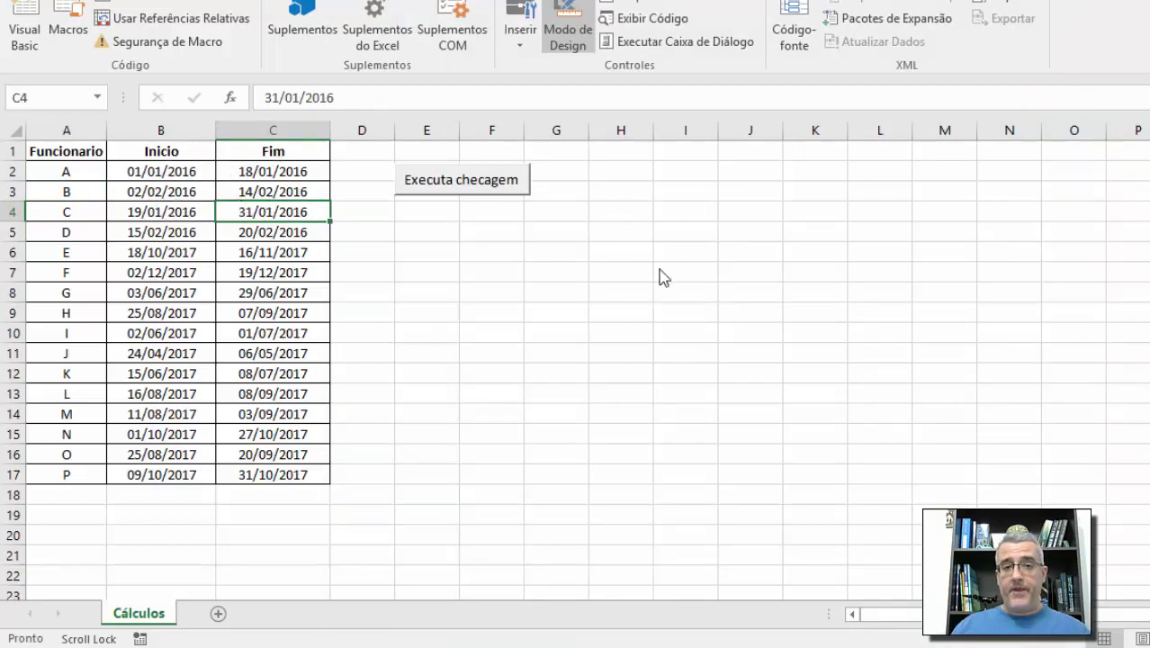
# Back in the code, correct the variable name to vTotalDiasConflito
pyautogui.hotkey('alt', 'F11')
pyautogui.click(621, 349)
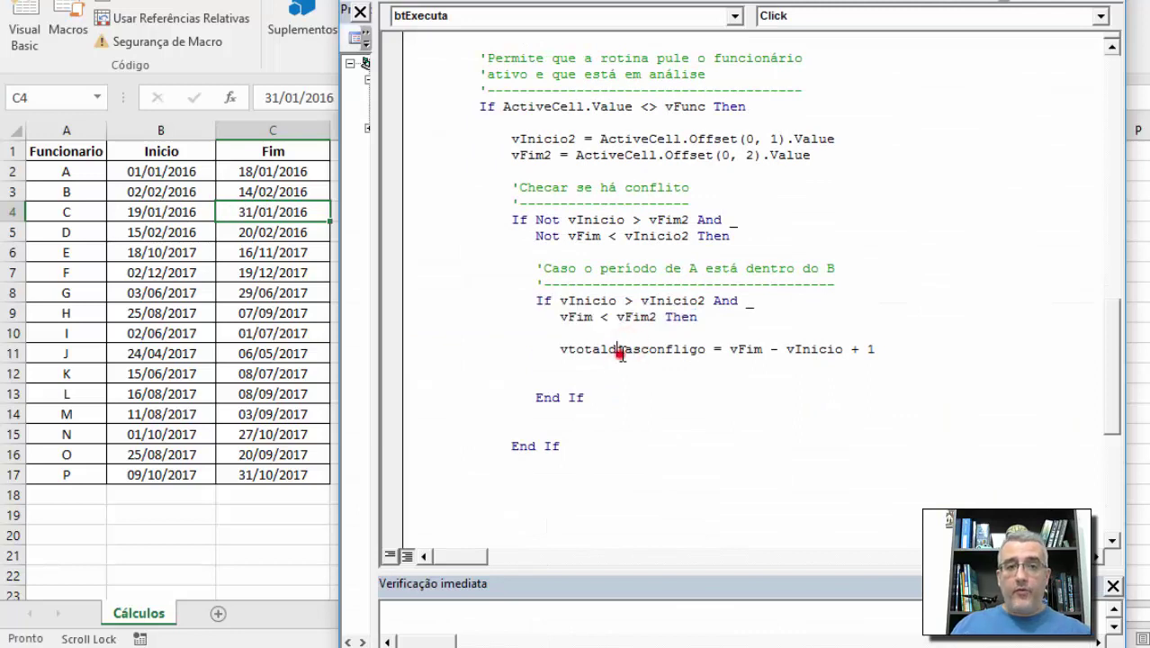
pyautogui.scroll(1, 689, 349)
pyautogui.click(706, 398)
pyautogui.press('BackSpace')
pyautogui.write('t')
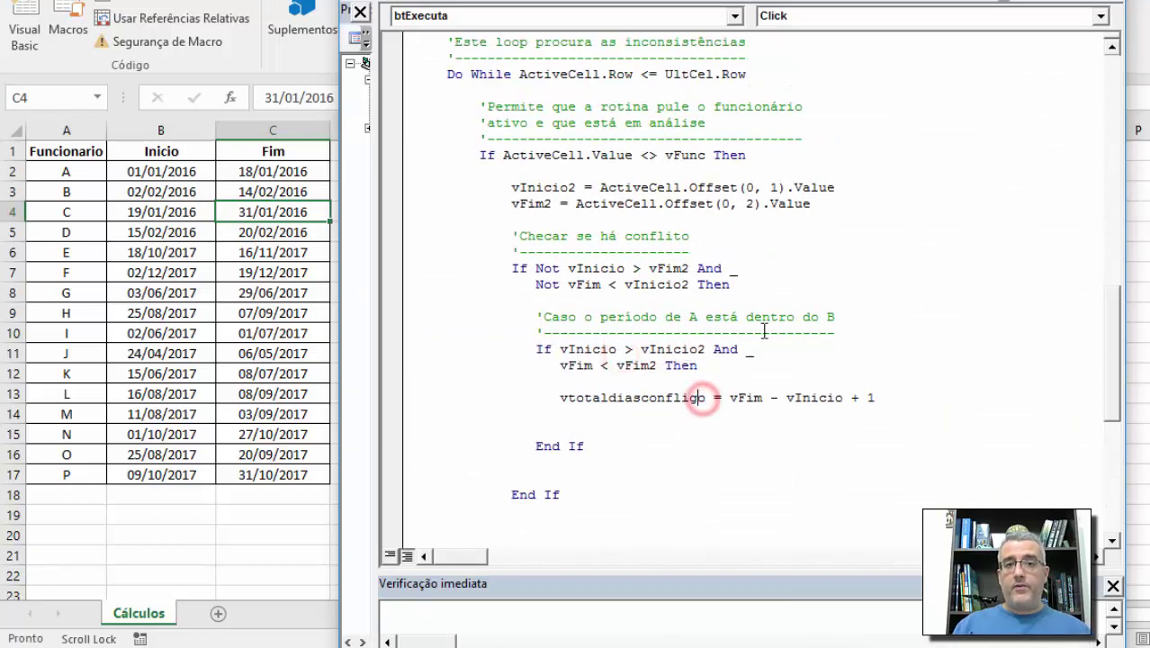
pyautogui.press('Down')
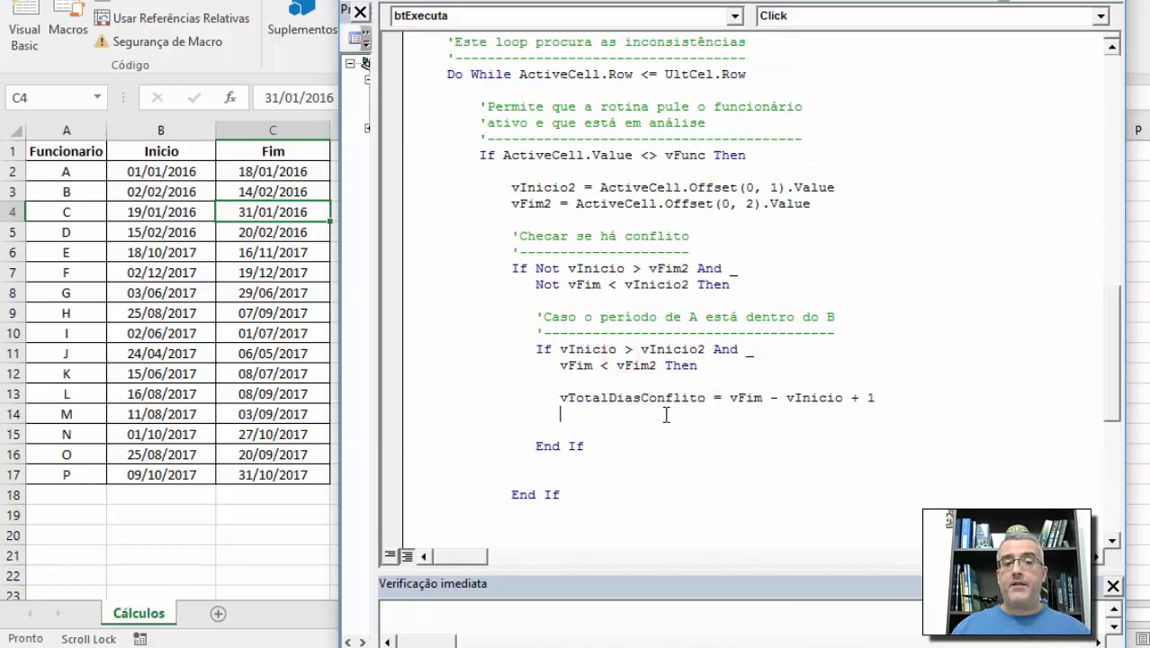
pyautogui.doubleClick(743, 398)
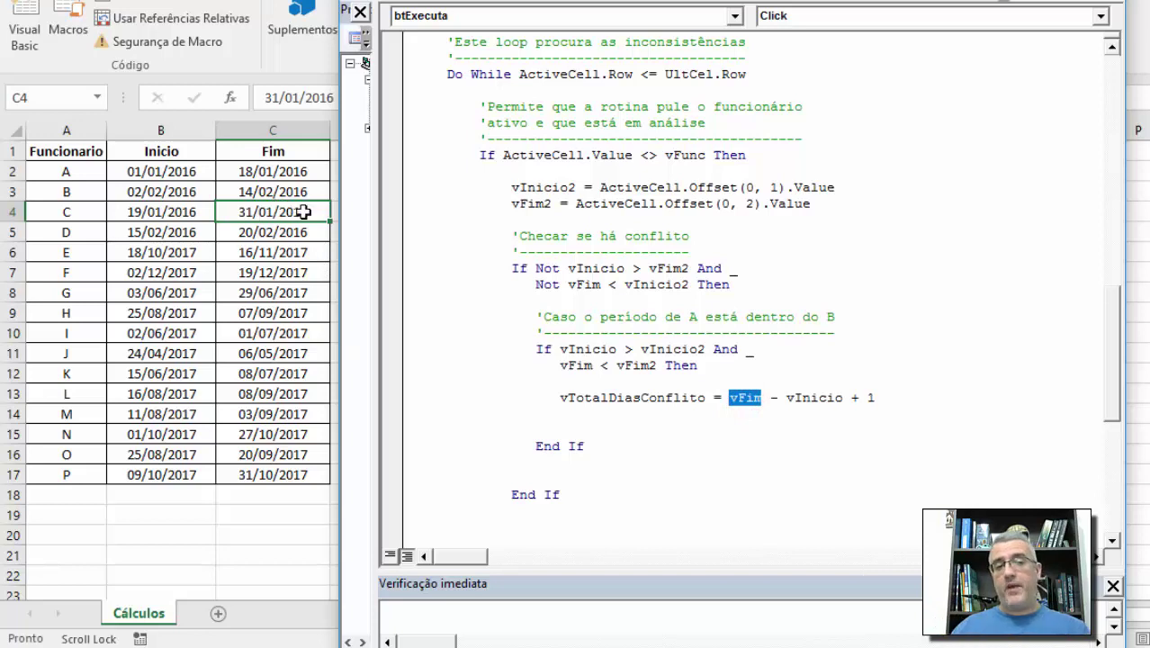
pyautogui.click(809, 400)
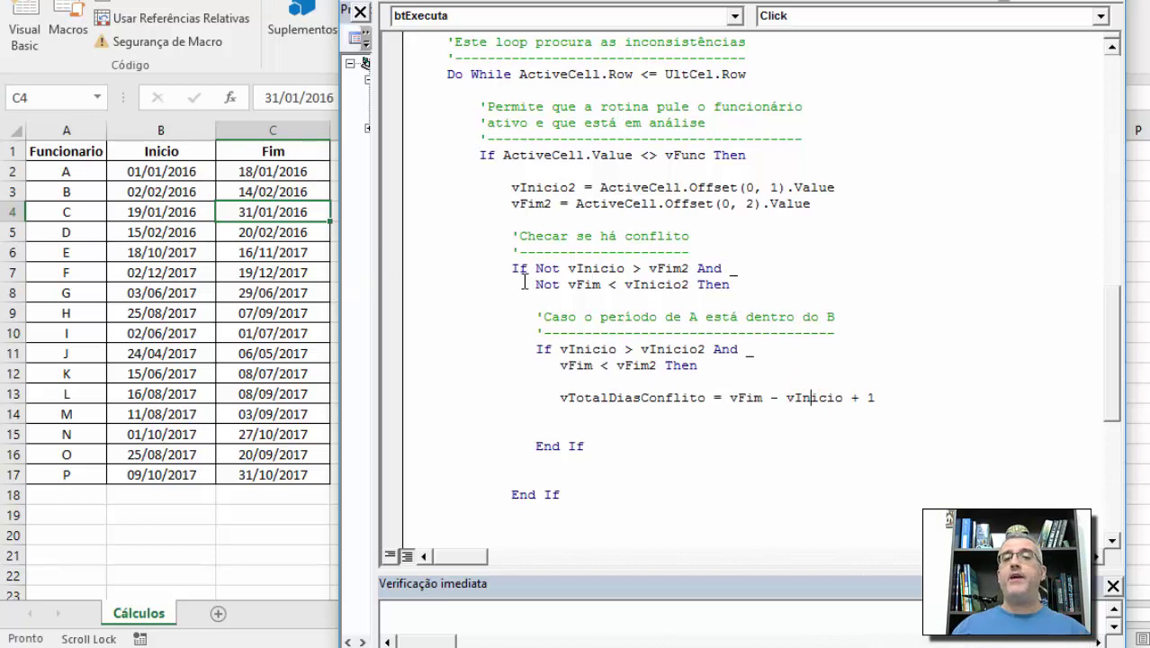
# Delete the extra blank line before the nested End If and open blank lines above the outer End If
pyautogui.scroll(-1, 572, 286)
pyautogui.click(633, 358)
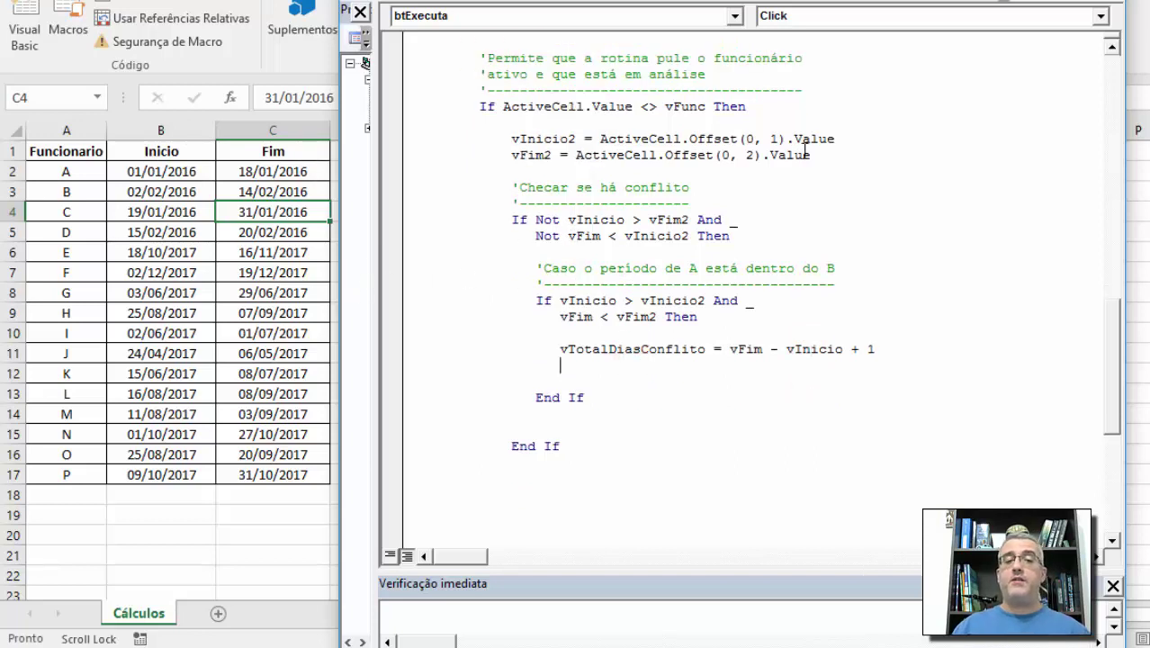
pyautogui.press('Home')
pyautogui.press('Delete')
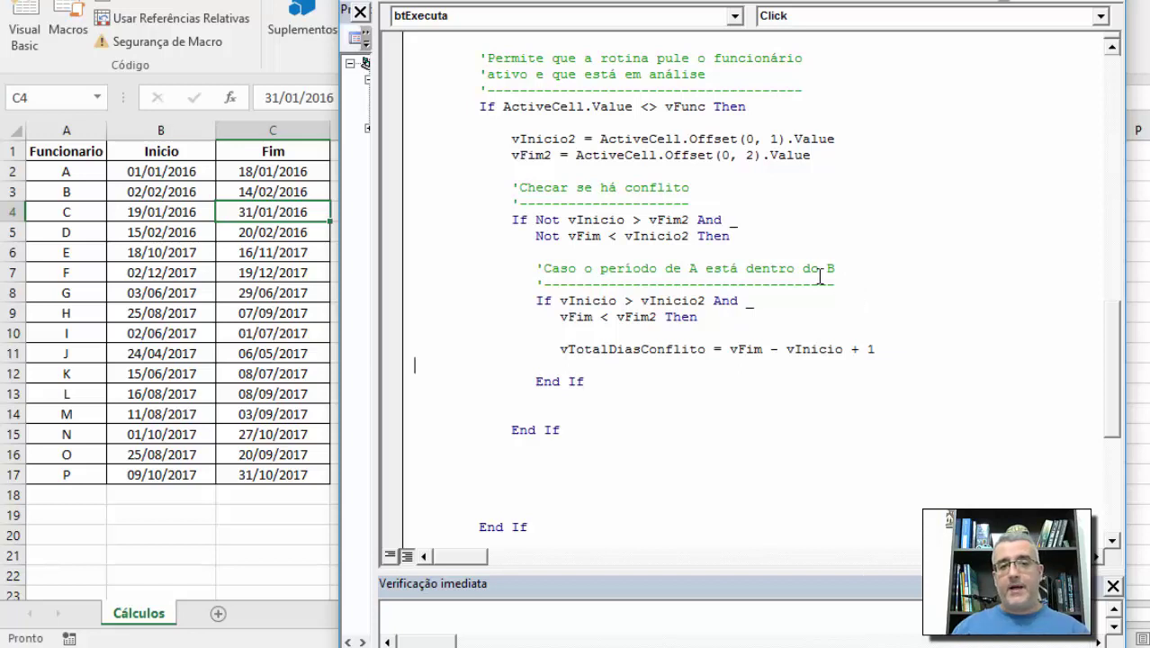
pyautogui.click(576, 415)
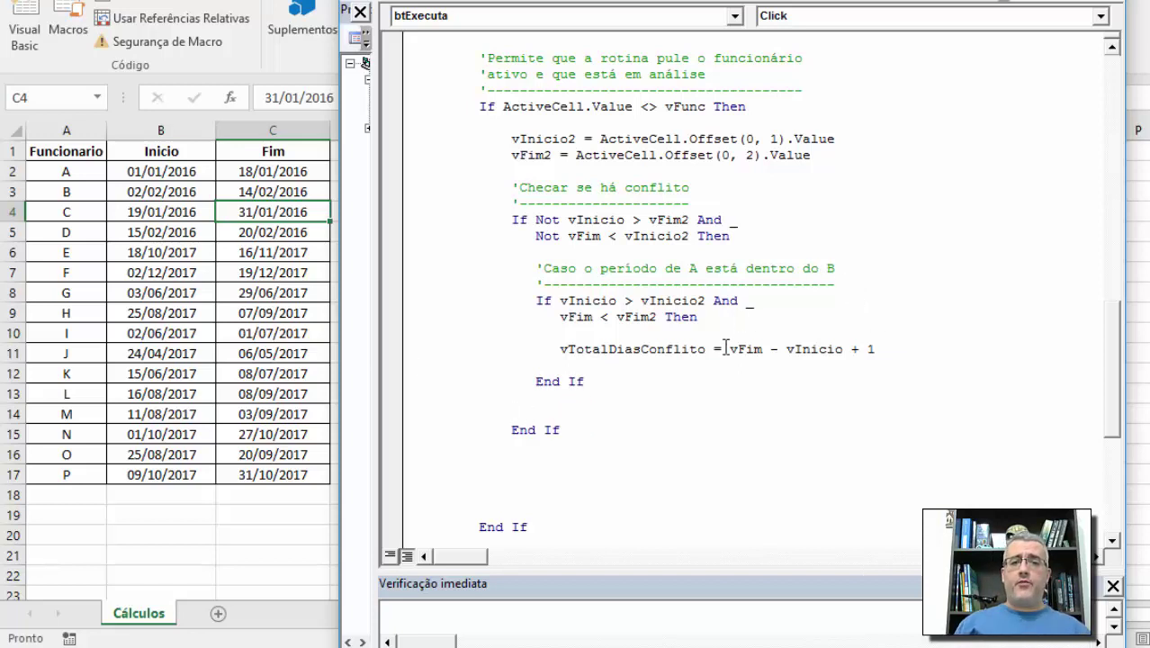
pyautogui.press('Return')
pyautogui.press('Return')
pyautogui.press('Up')
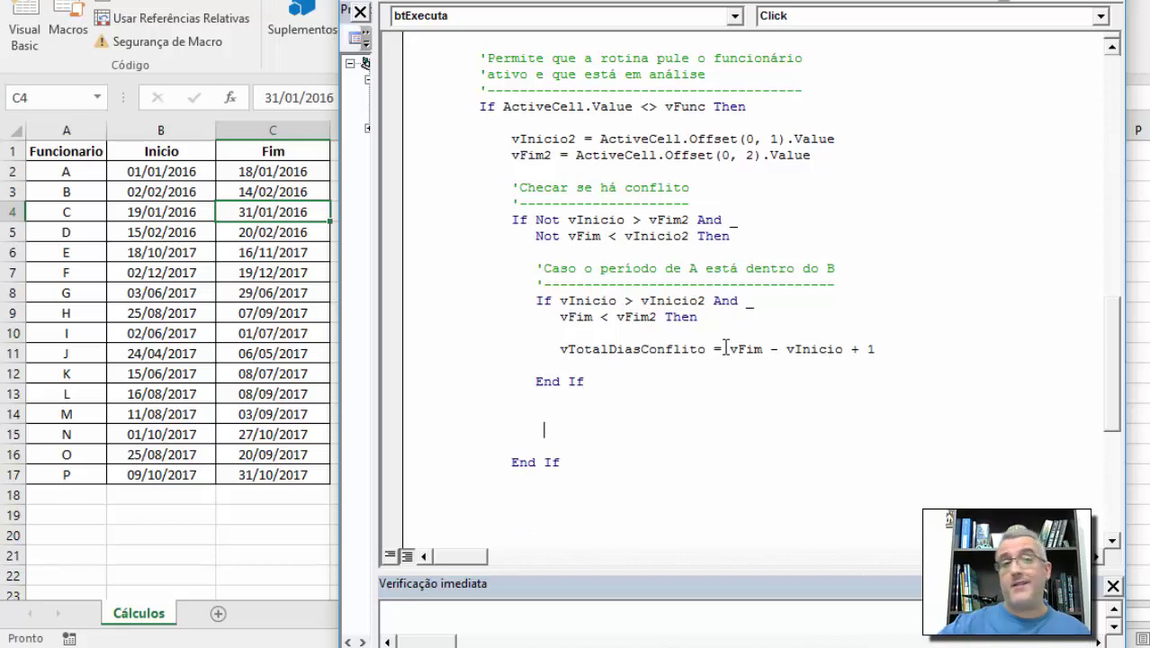